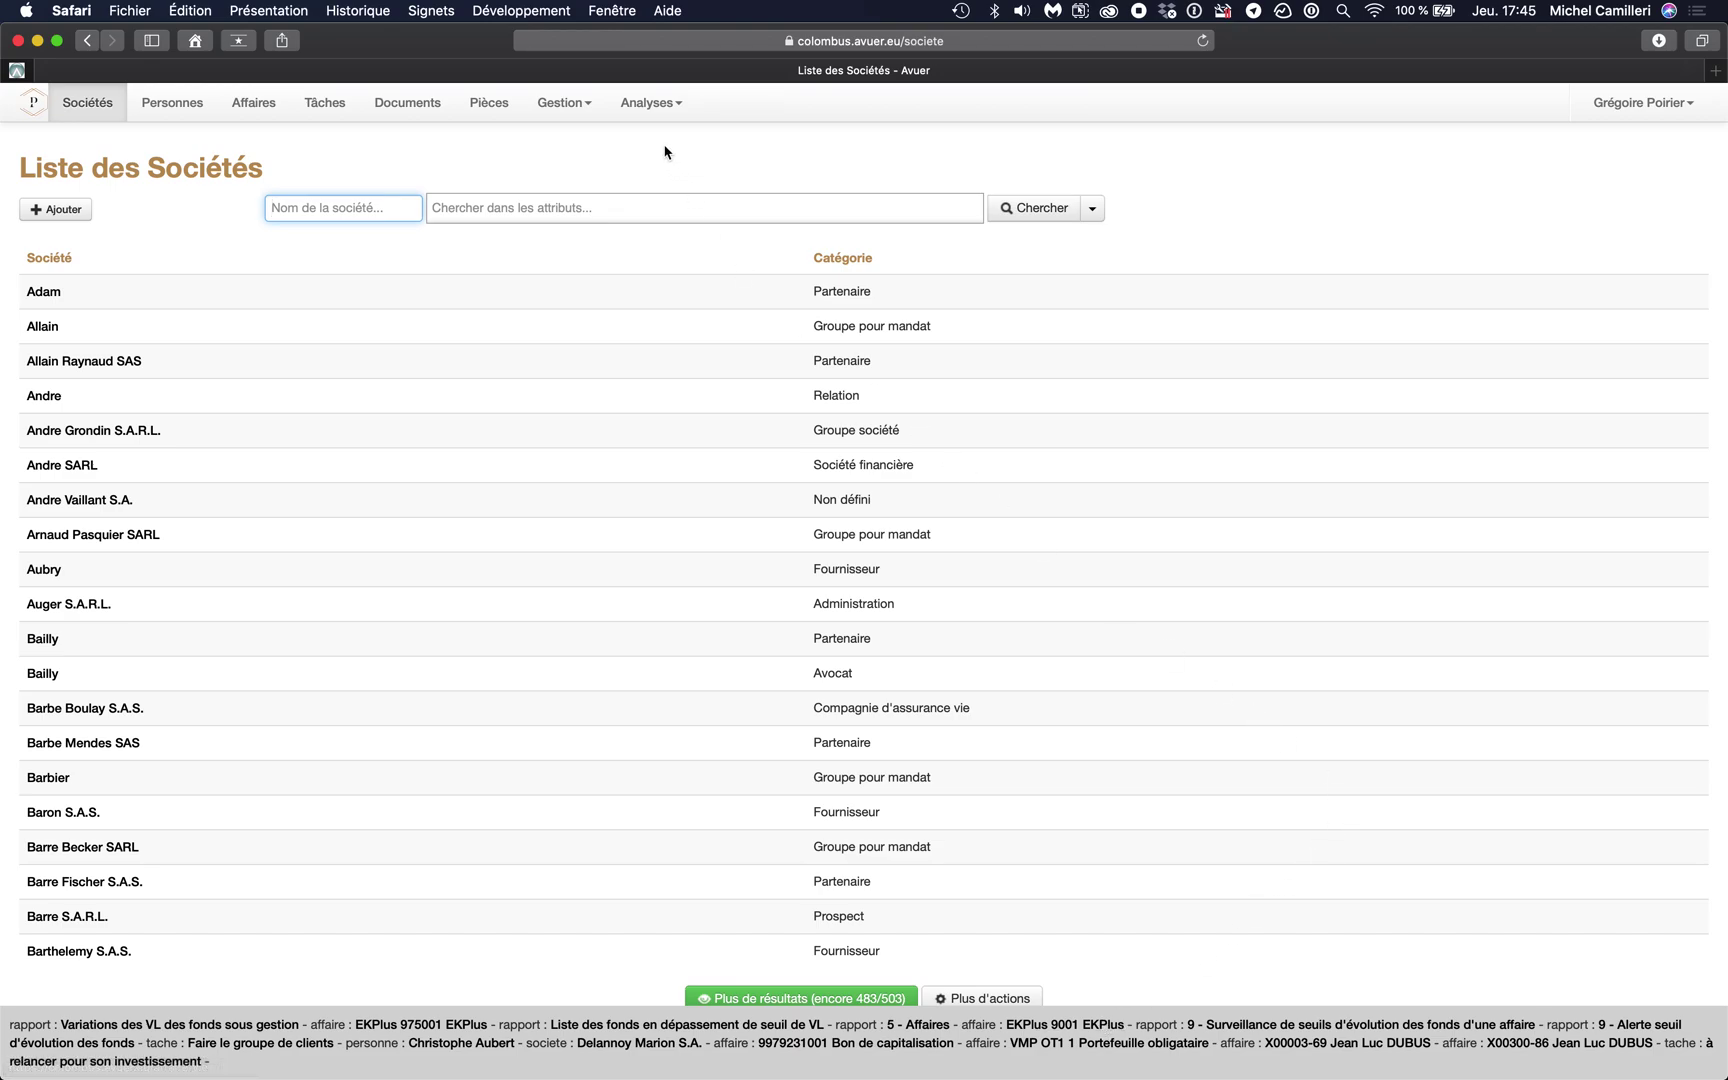
- Open Analyses > Rapports and scroll down to the Suivi des affaires report section
left_click(655, 112)
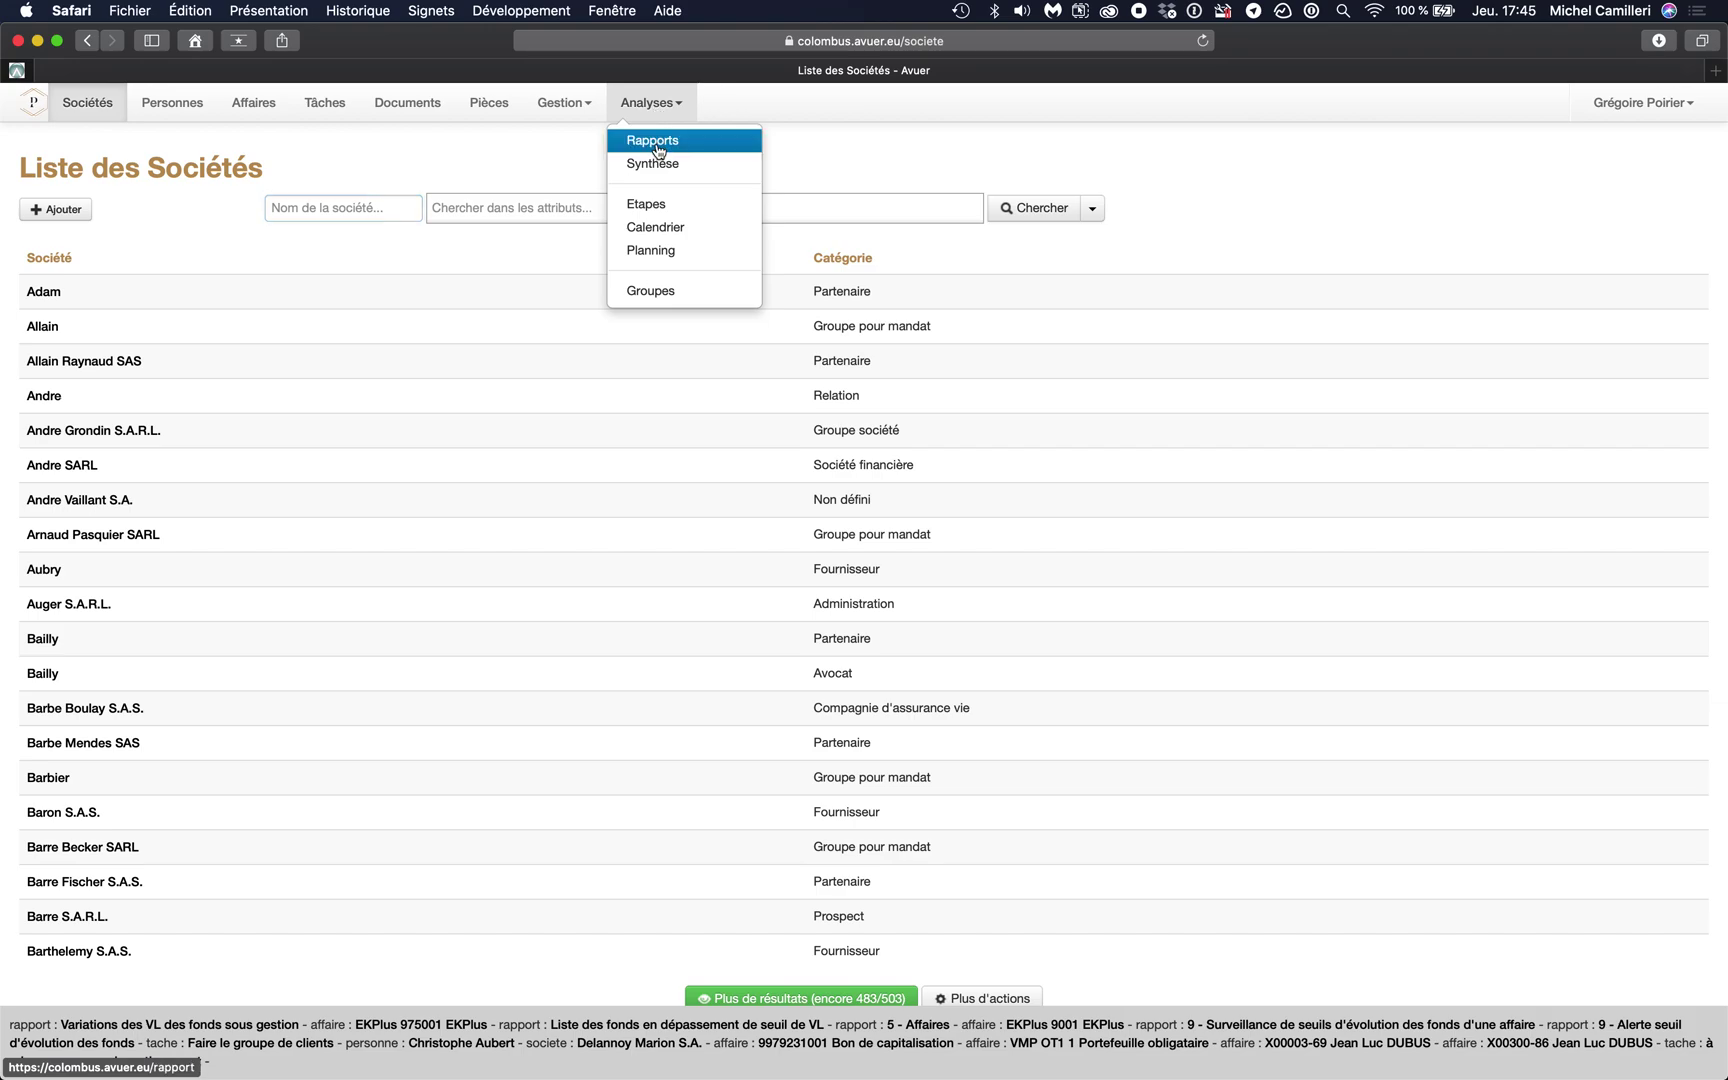
left_click(657, 150)
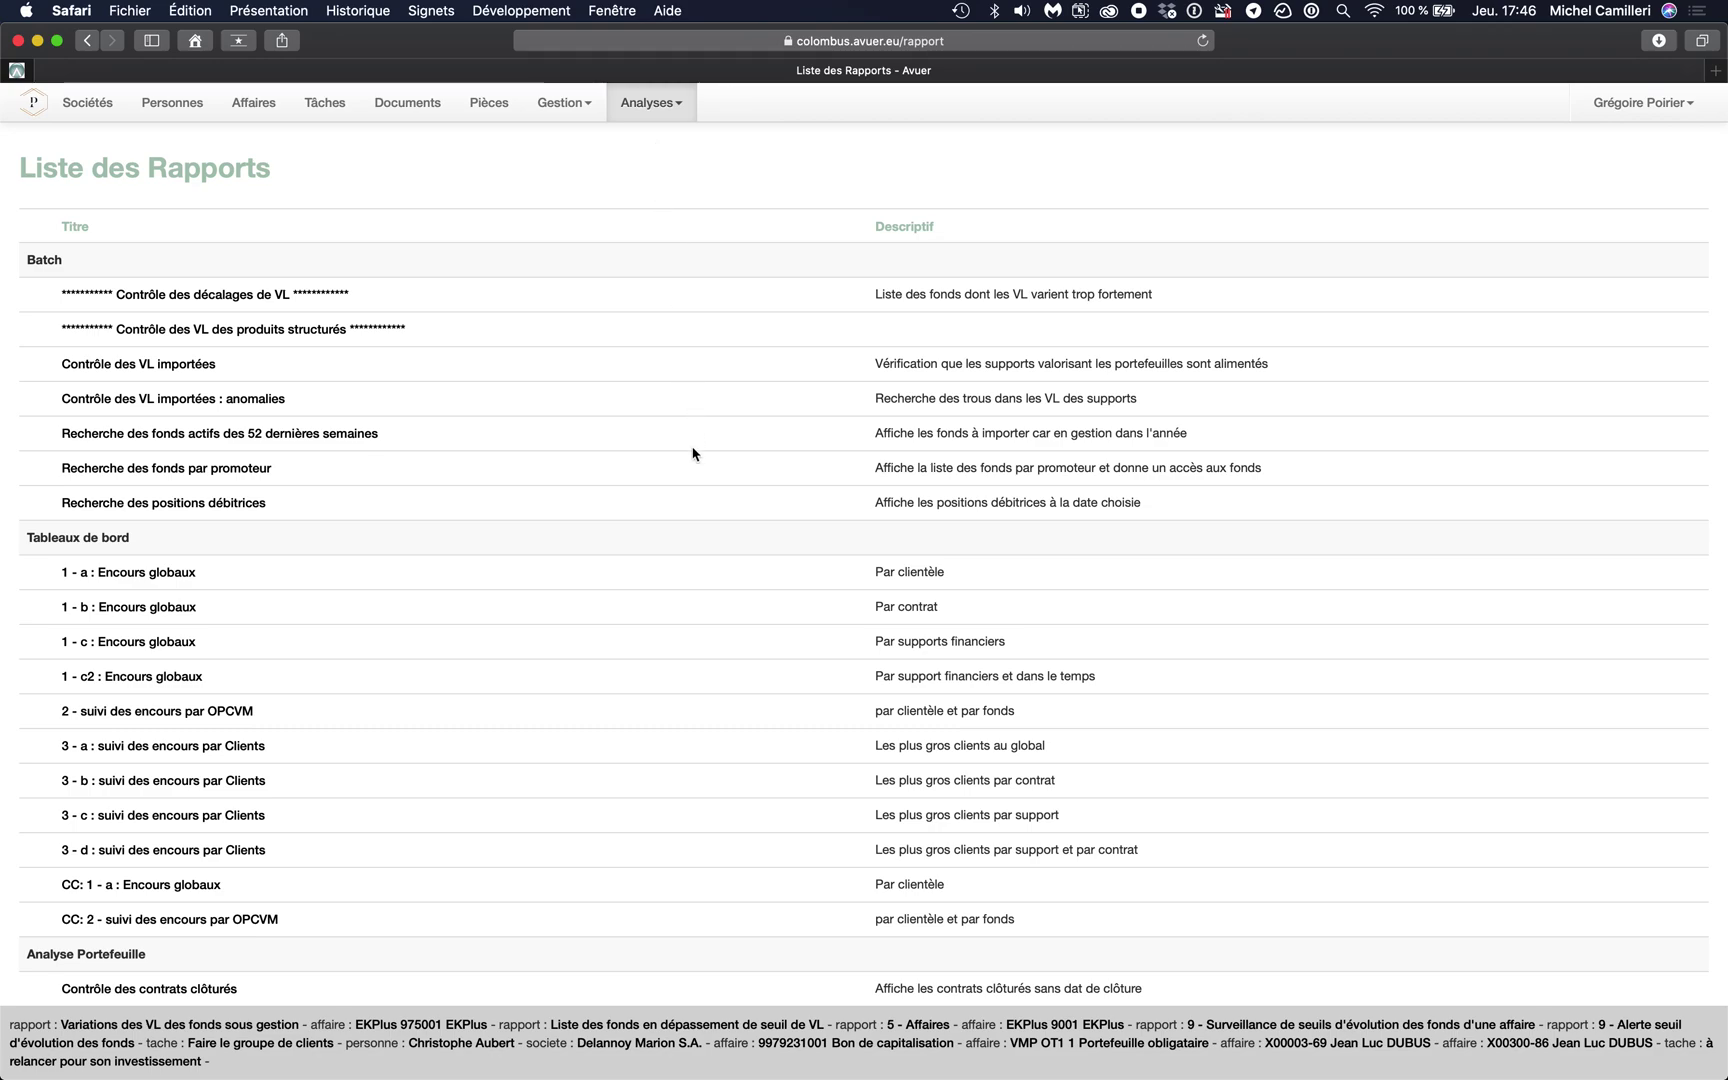
scroll(693, 453, "down", 10)
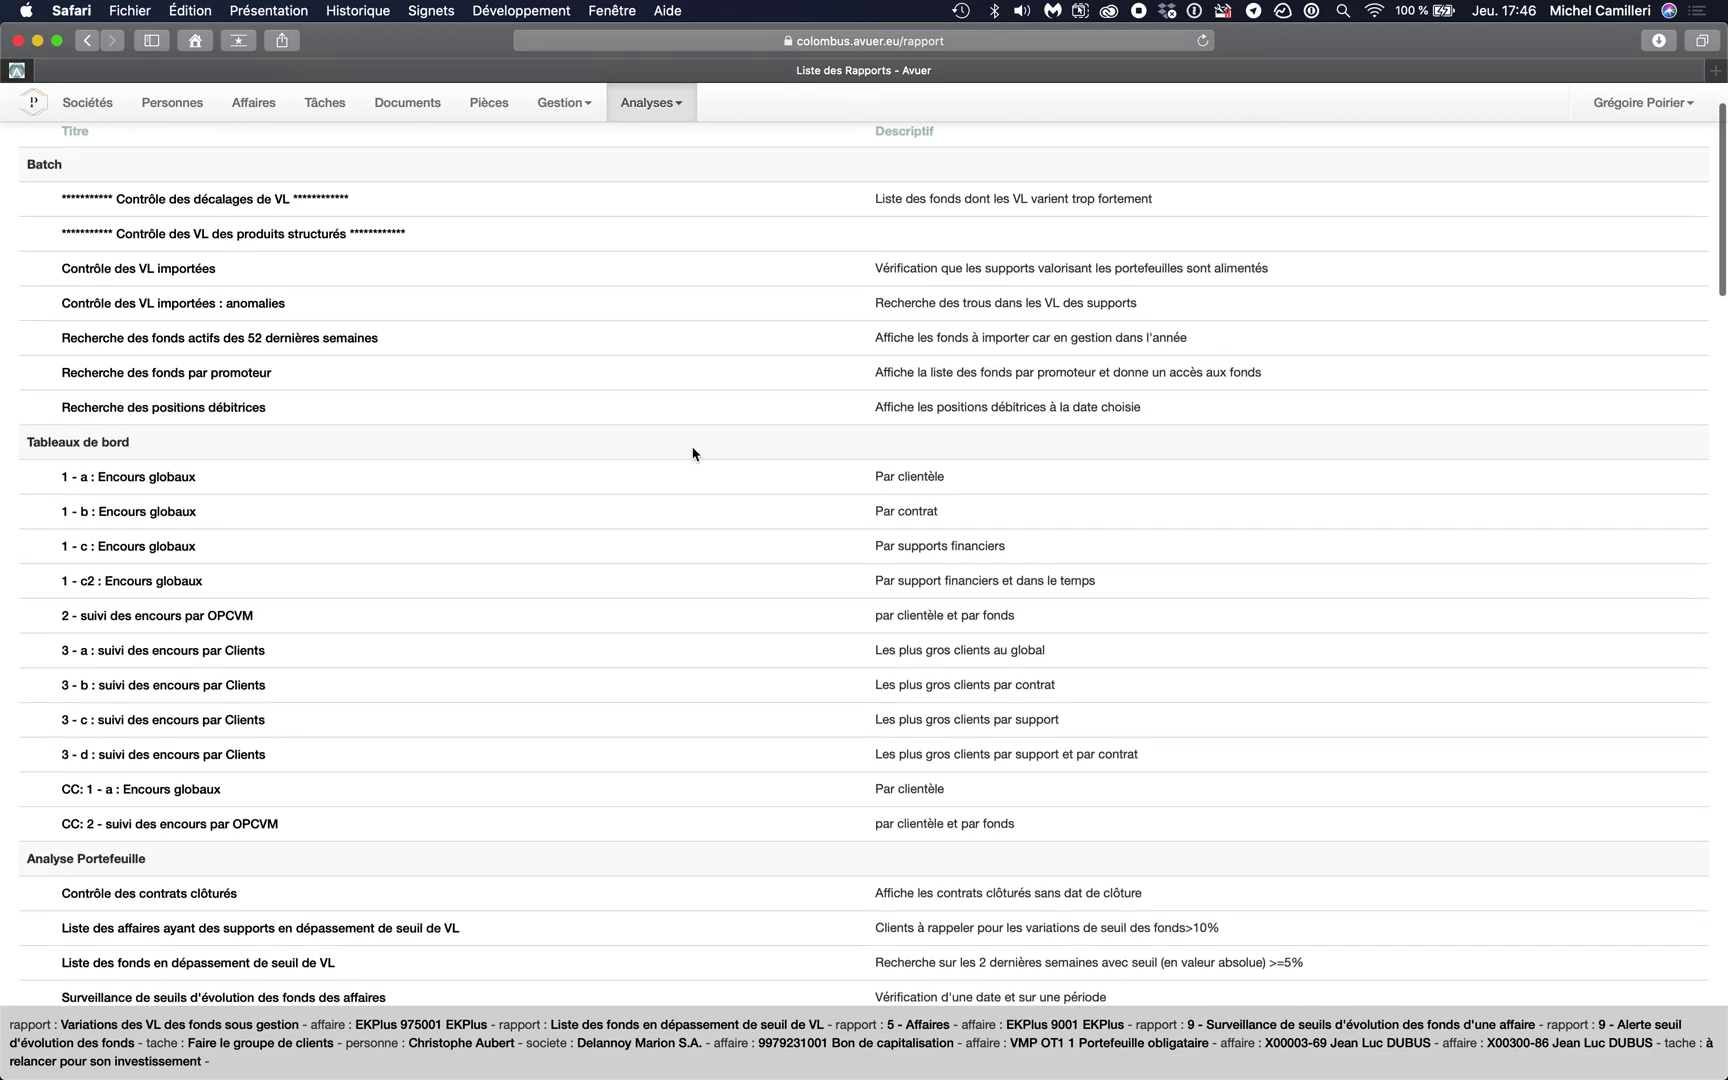
scroll(693, 453, "down", 15)
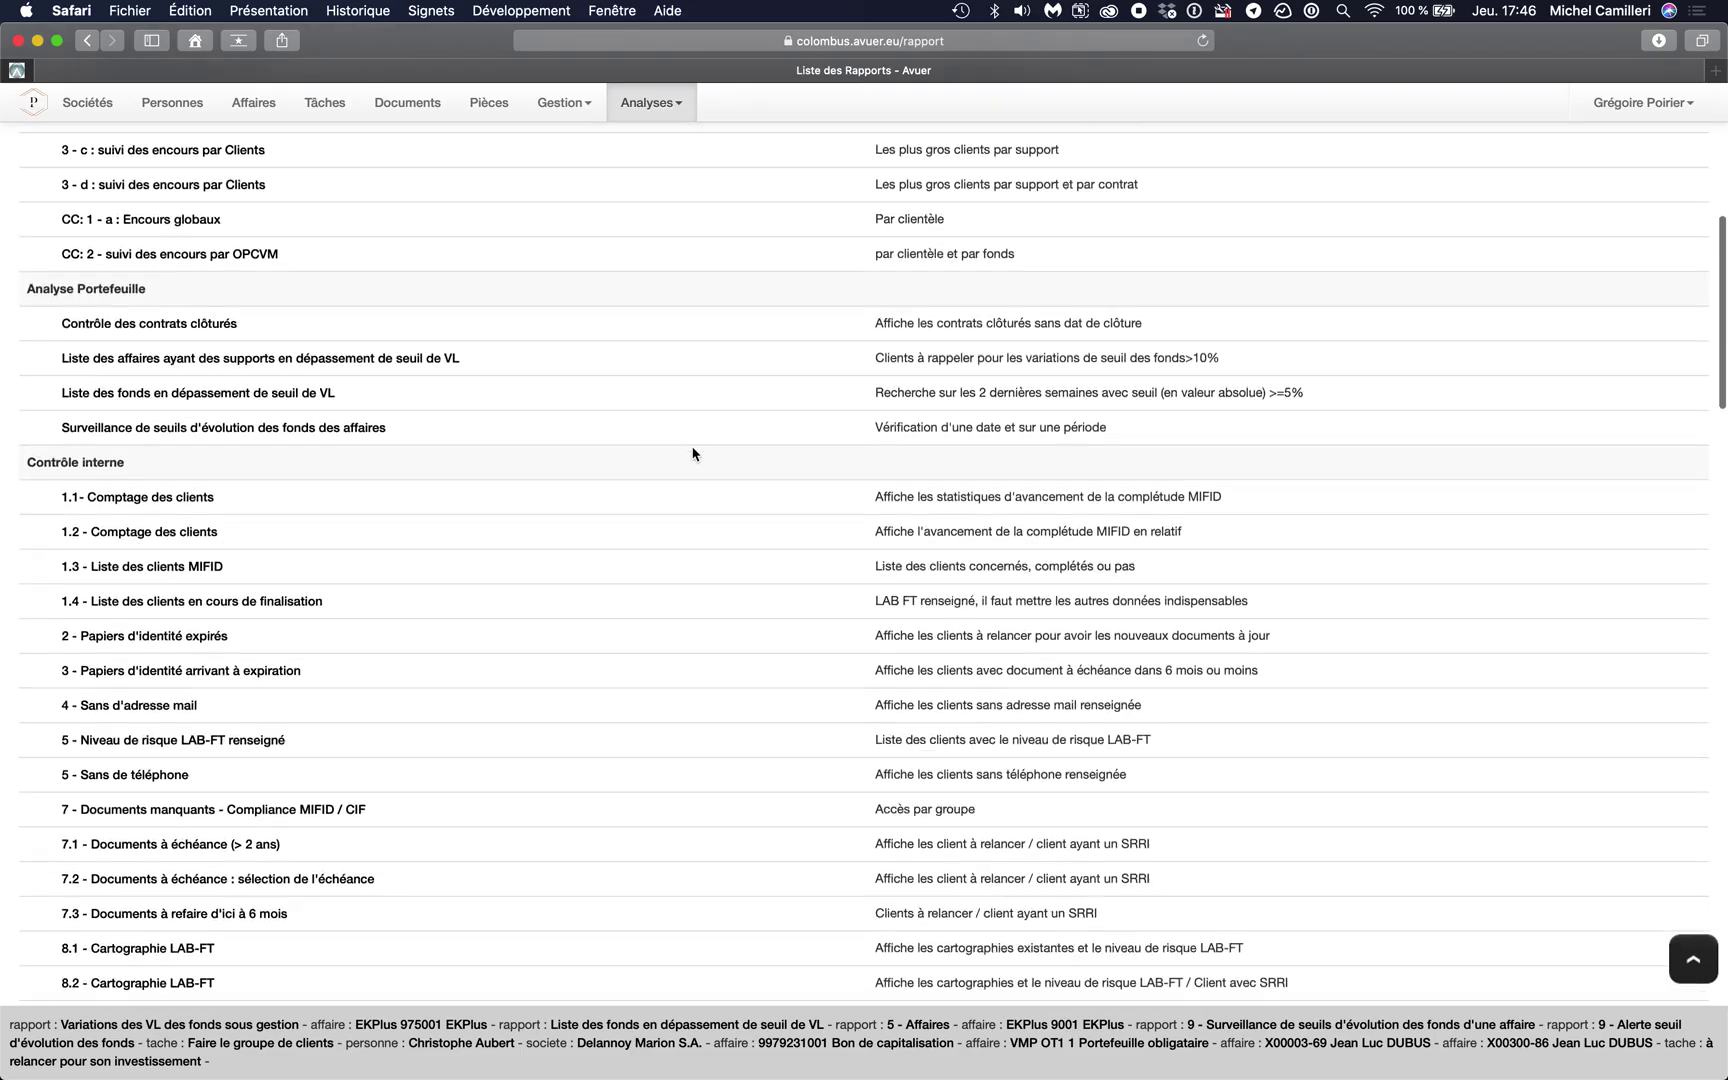
scroll(693, 453, "down", 8)
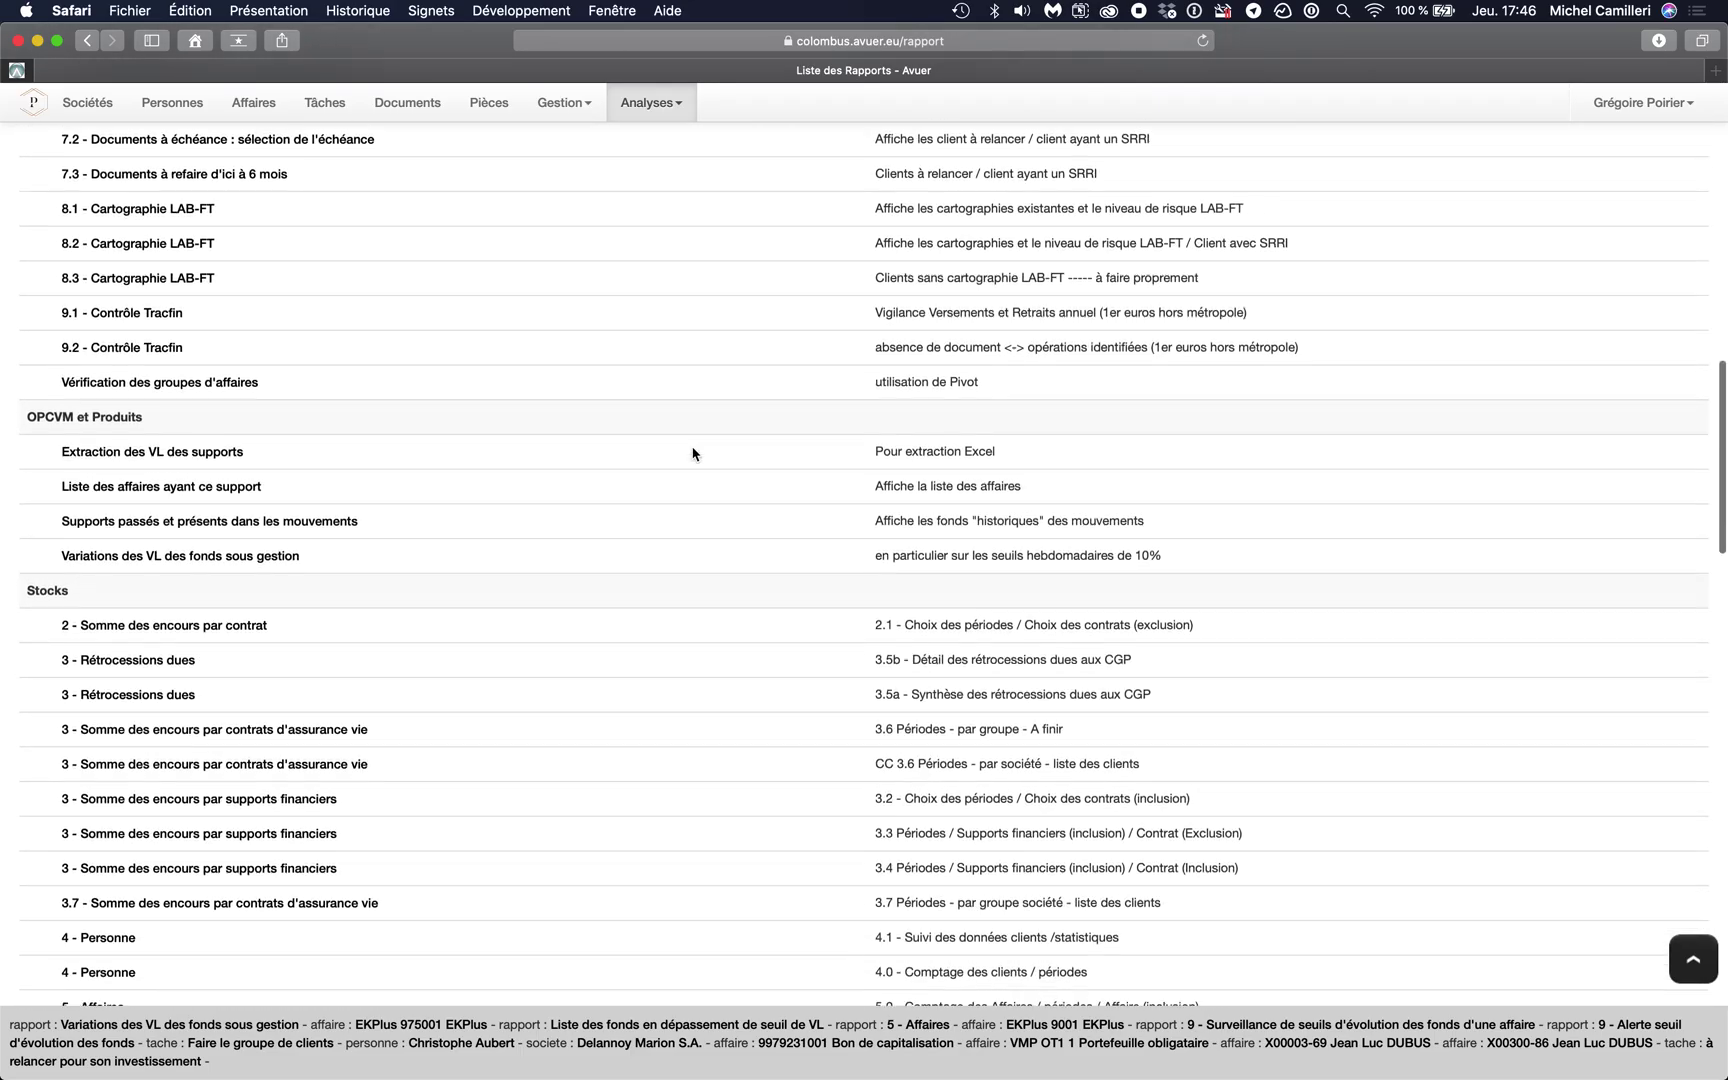
scroll(693, 453, "down", 15)
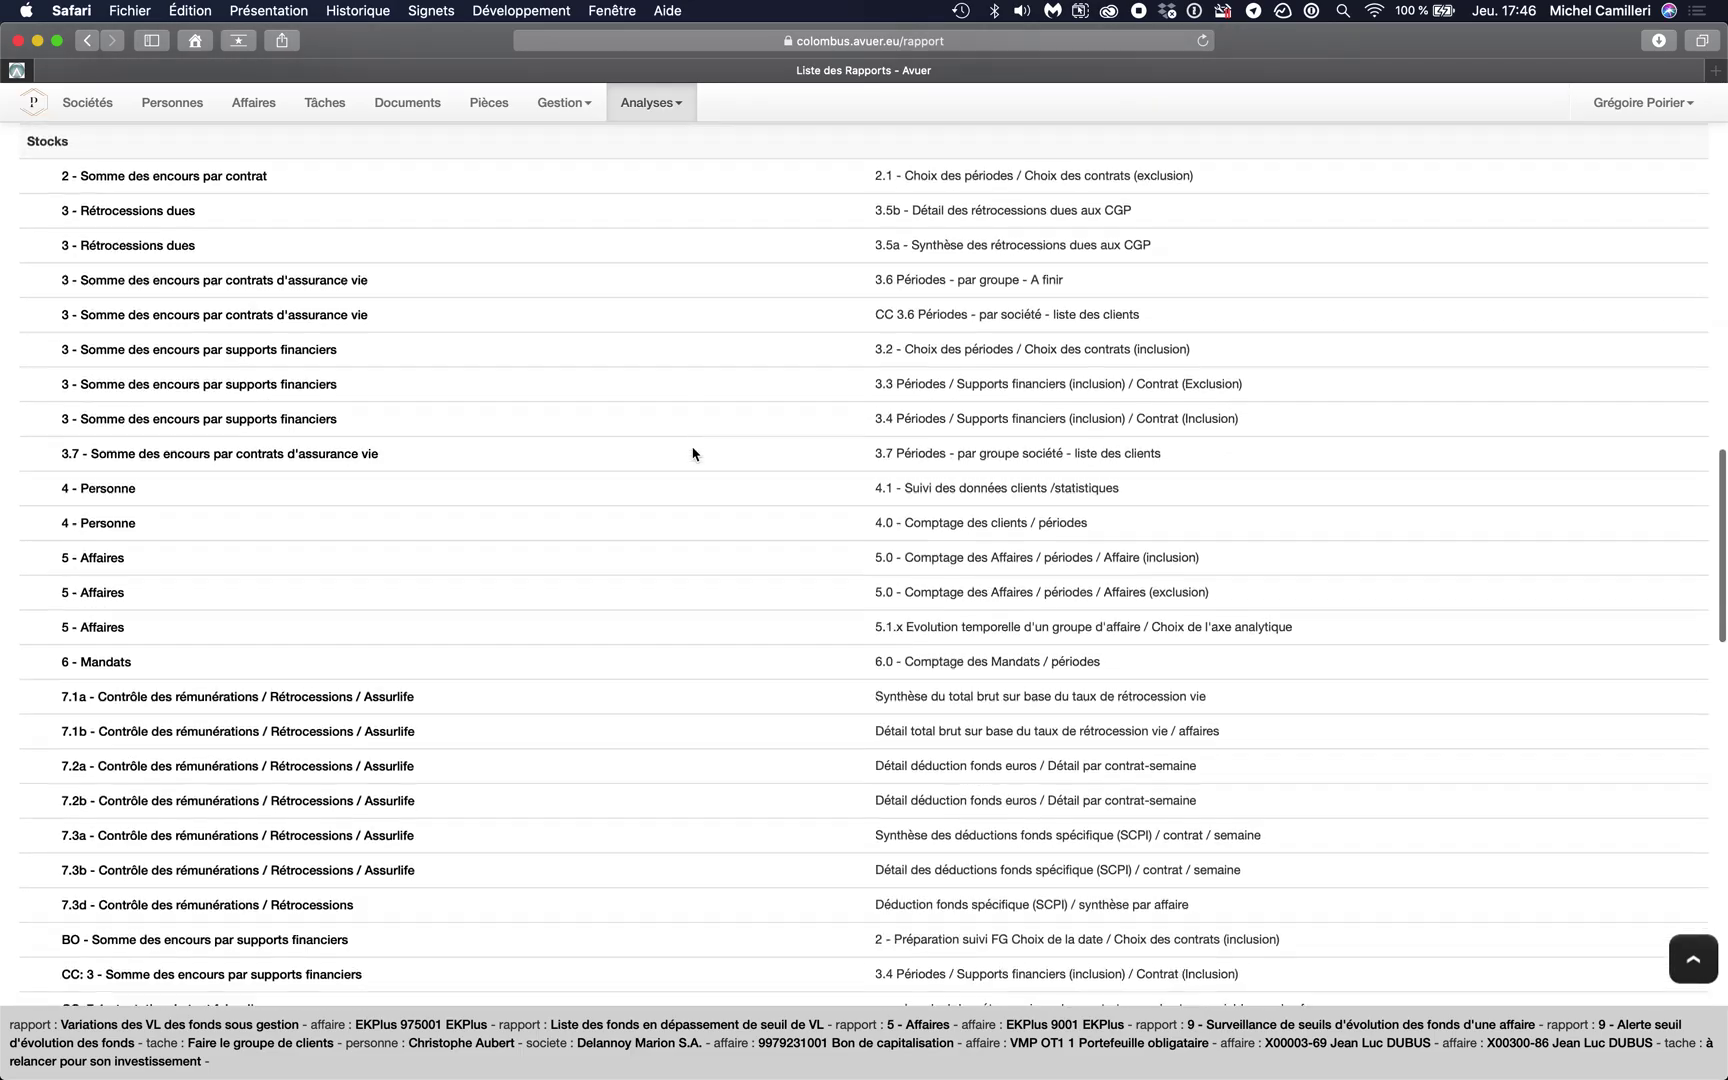
scroll(693, 453, "down", 4)
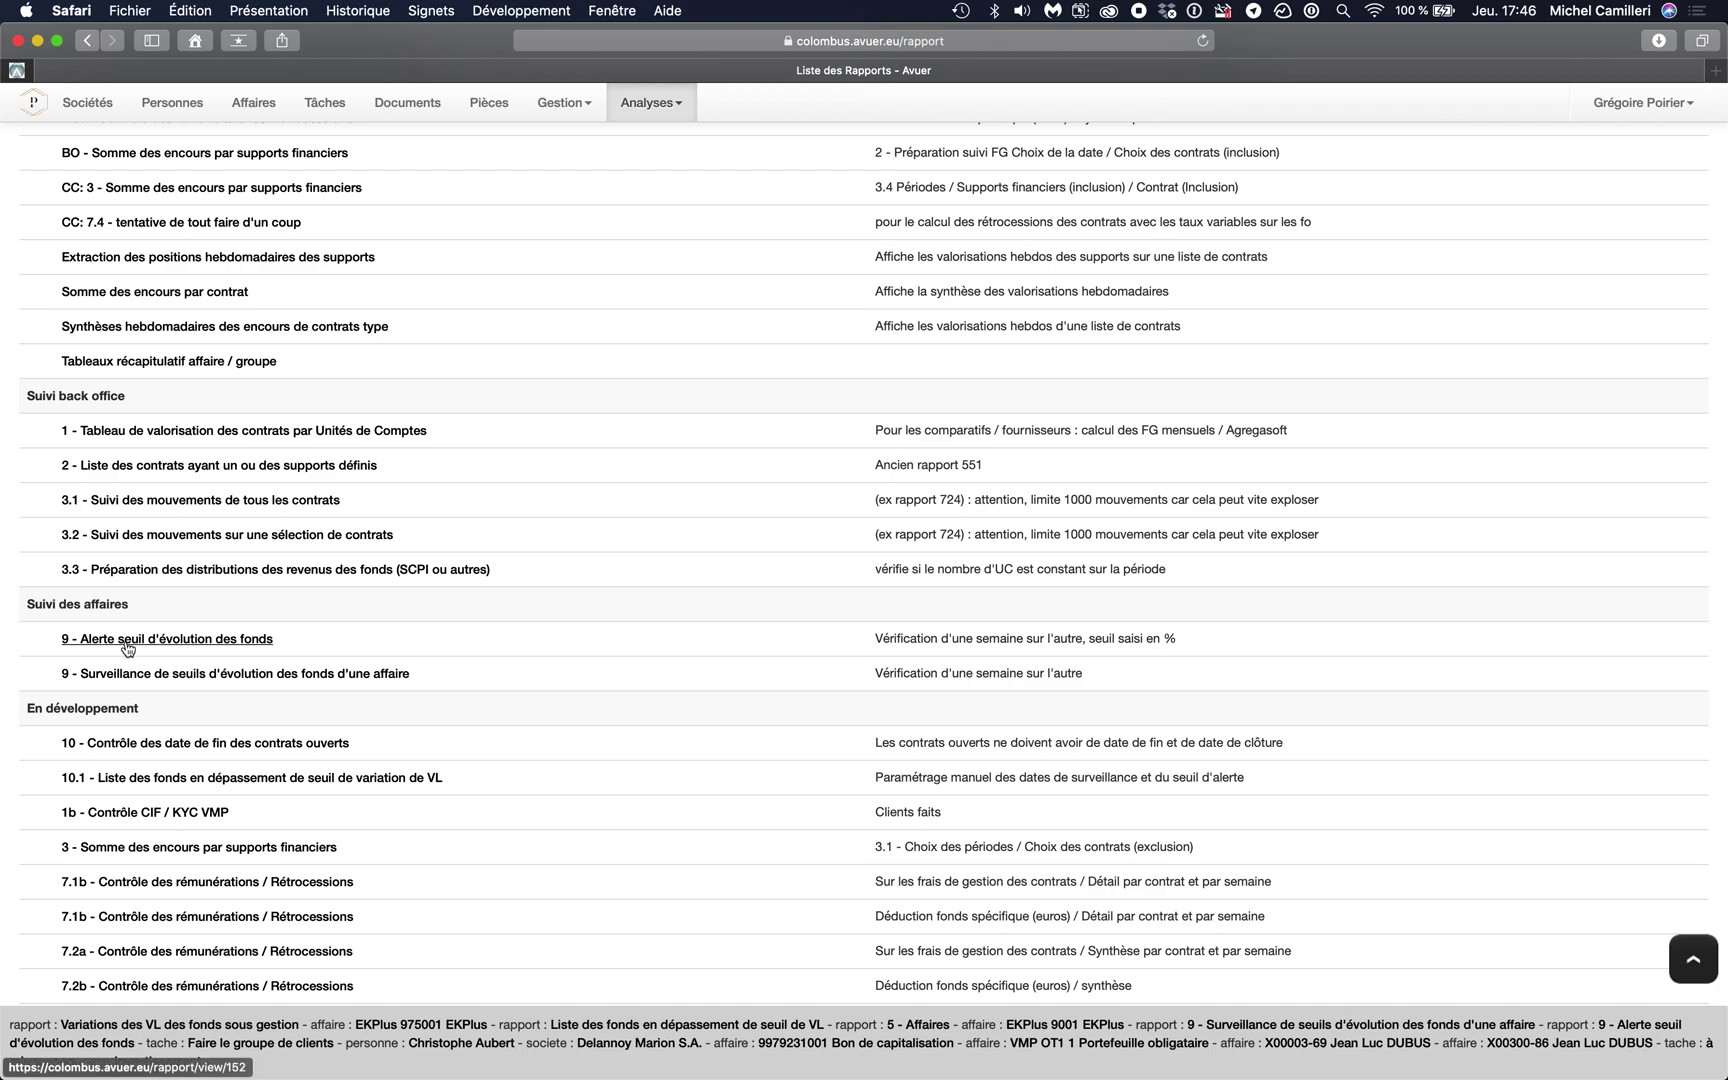
- Open the 9 - Alerte seuil d'évolution des fonds report and set the reference date to 06/03/2020
left_click(128, 640)
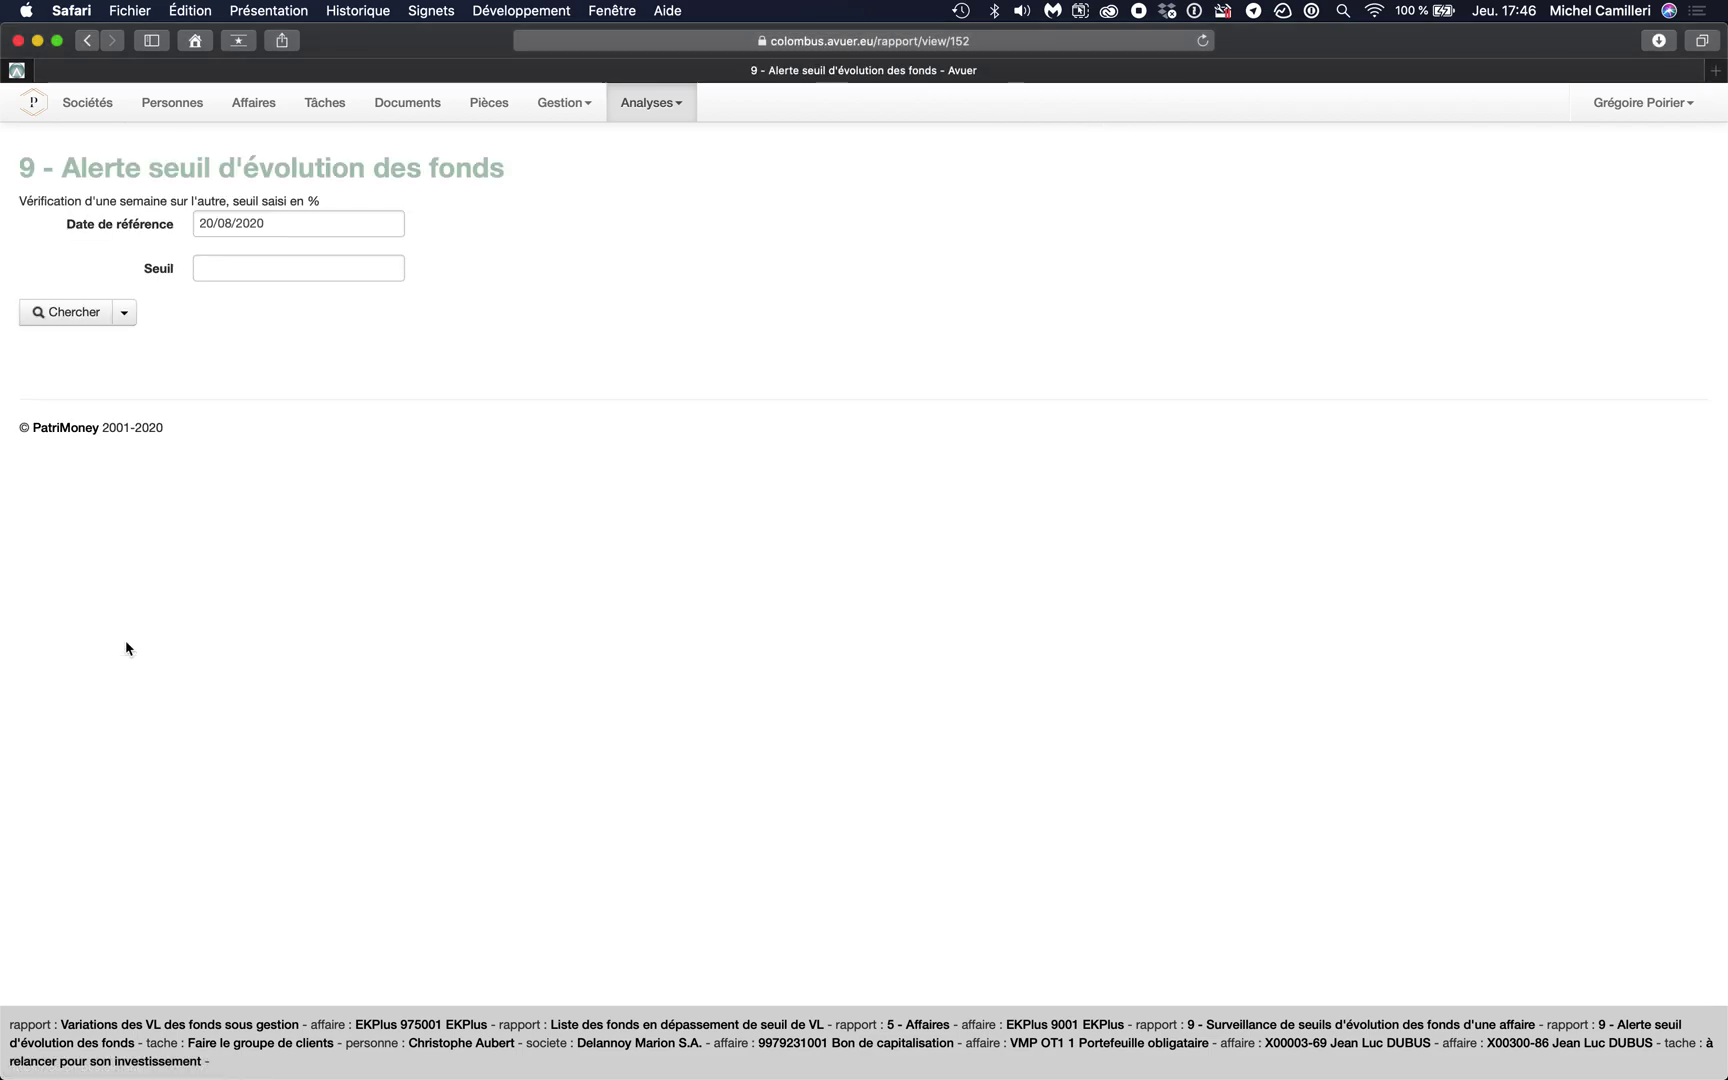
left_click(287, 225)
left_click(212, 257)
left_click(212, 257)
left_click(212, 257)
left_click(212, 257)
left_click(212, 257)
left_click(212, 257)
left_click(415, 256)
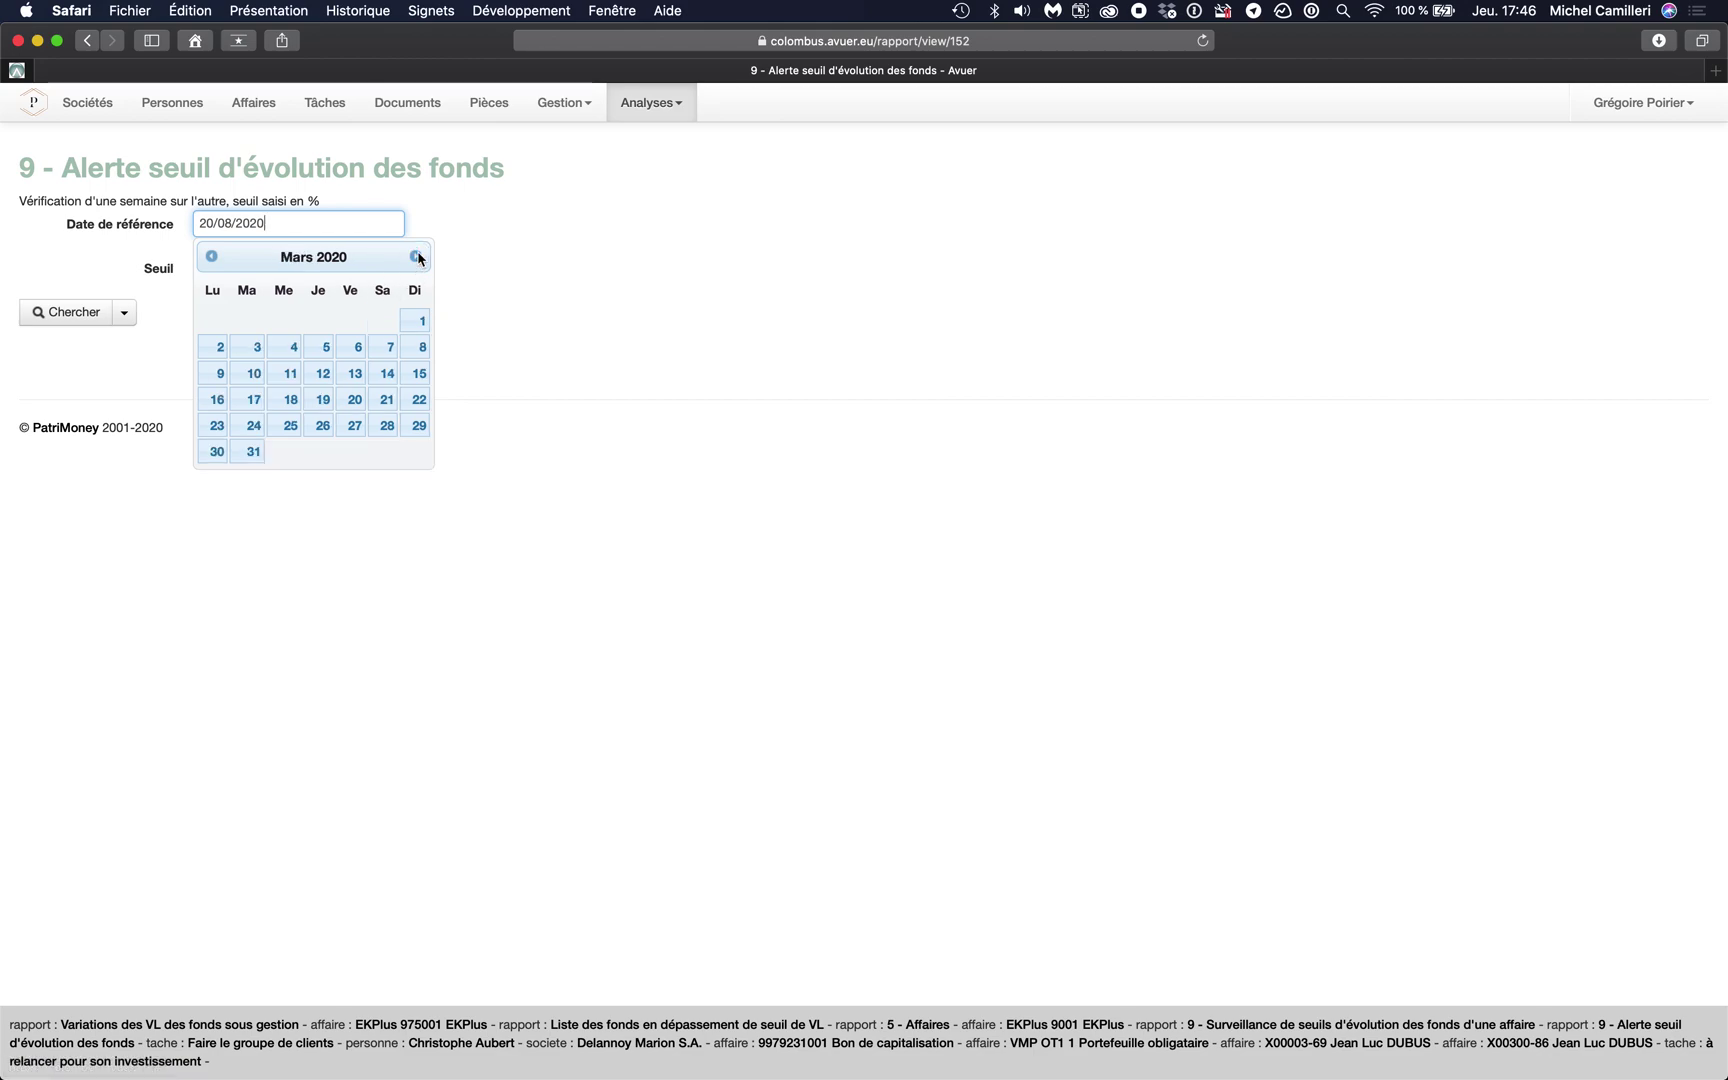
left_click(357, 347)
- Enter a 10 % threshold, run the search and review the Baisse funds listed
left_click(251, 271)
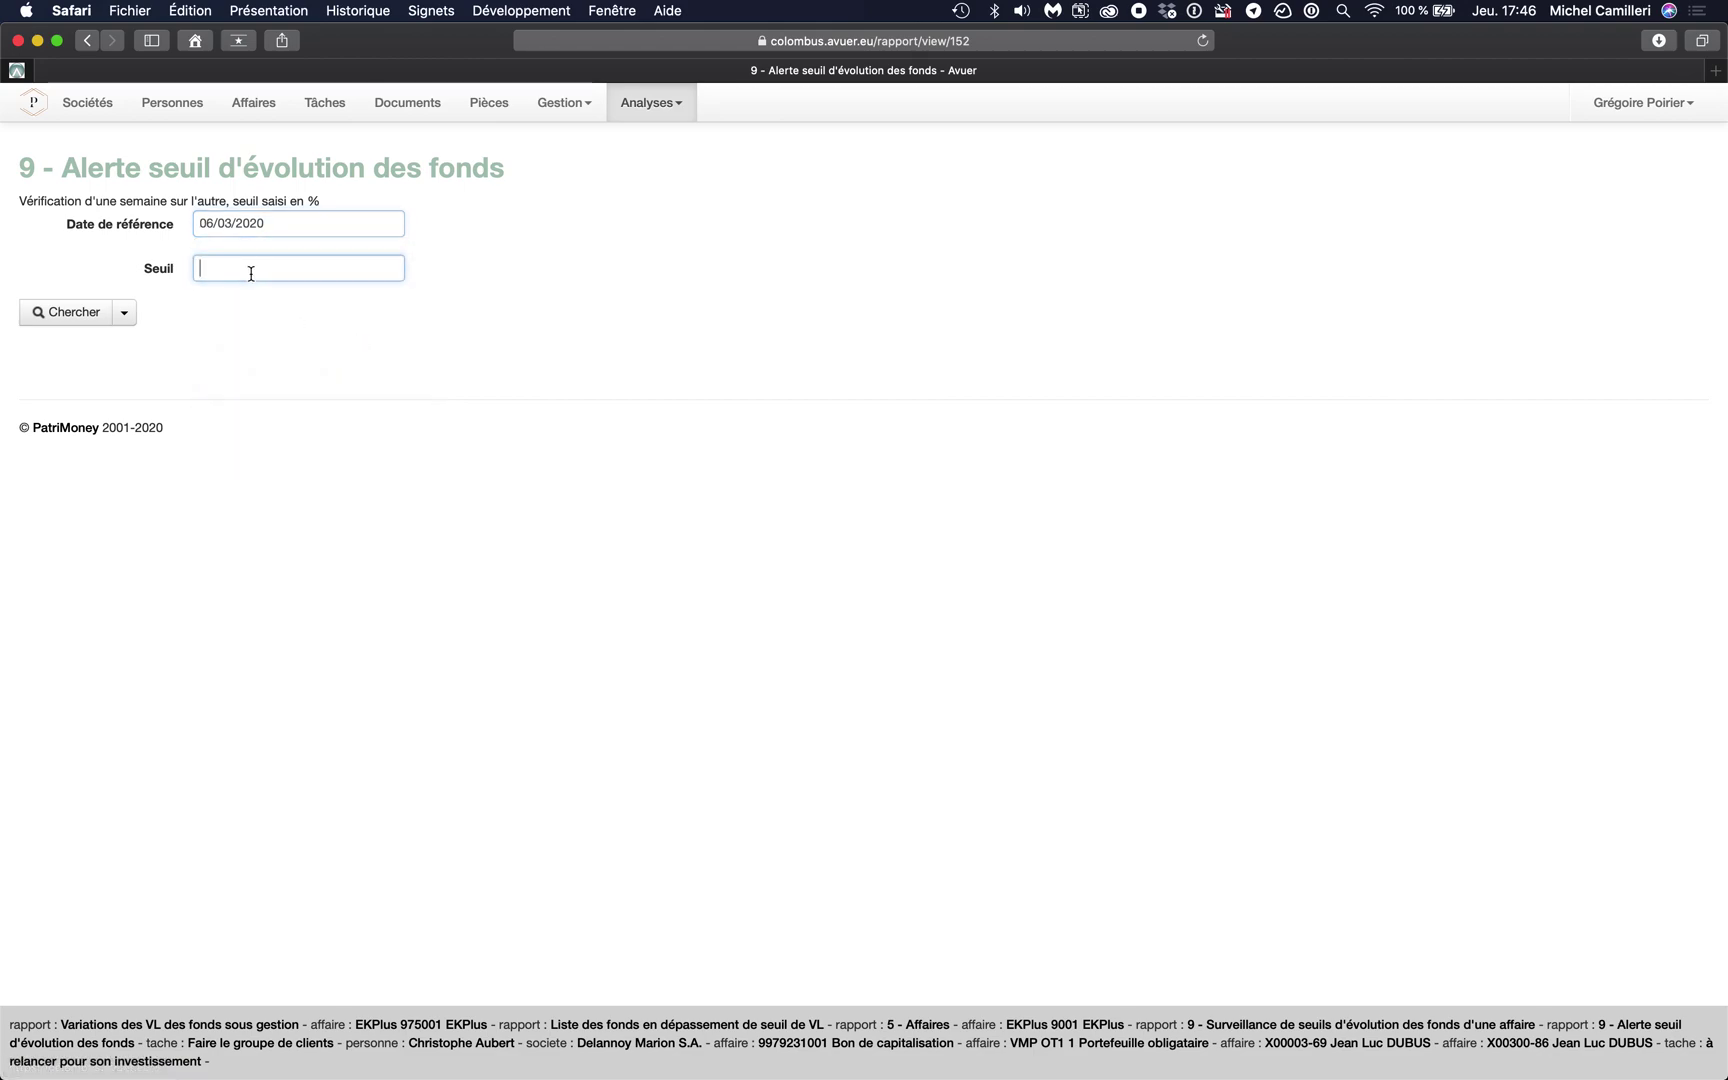
type("10")
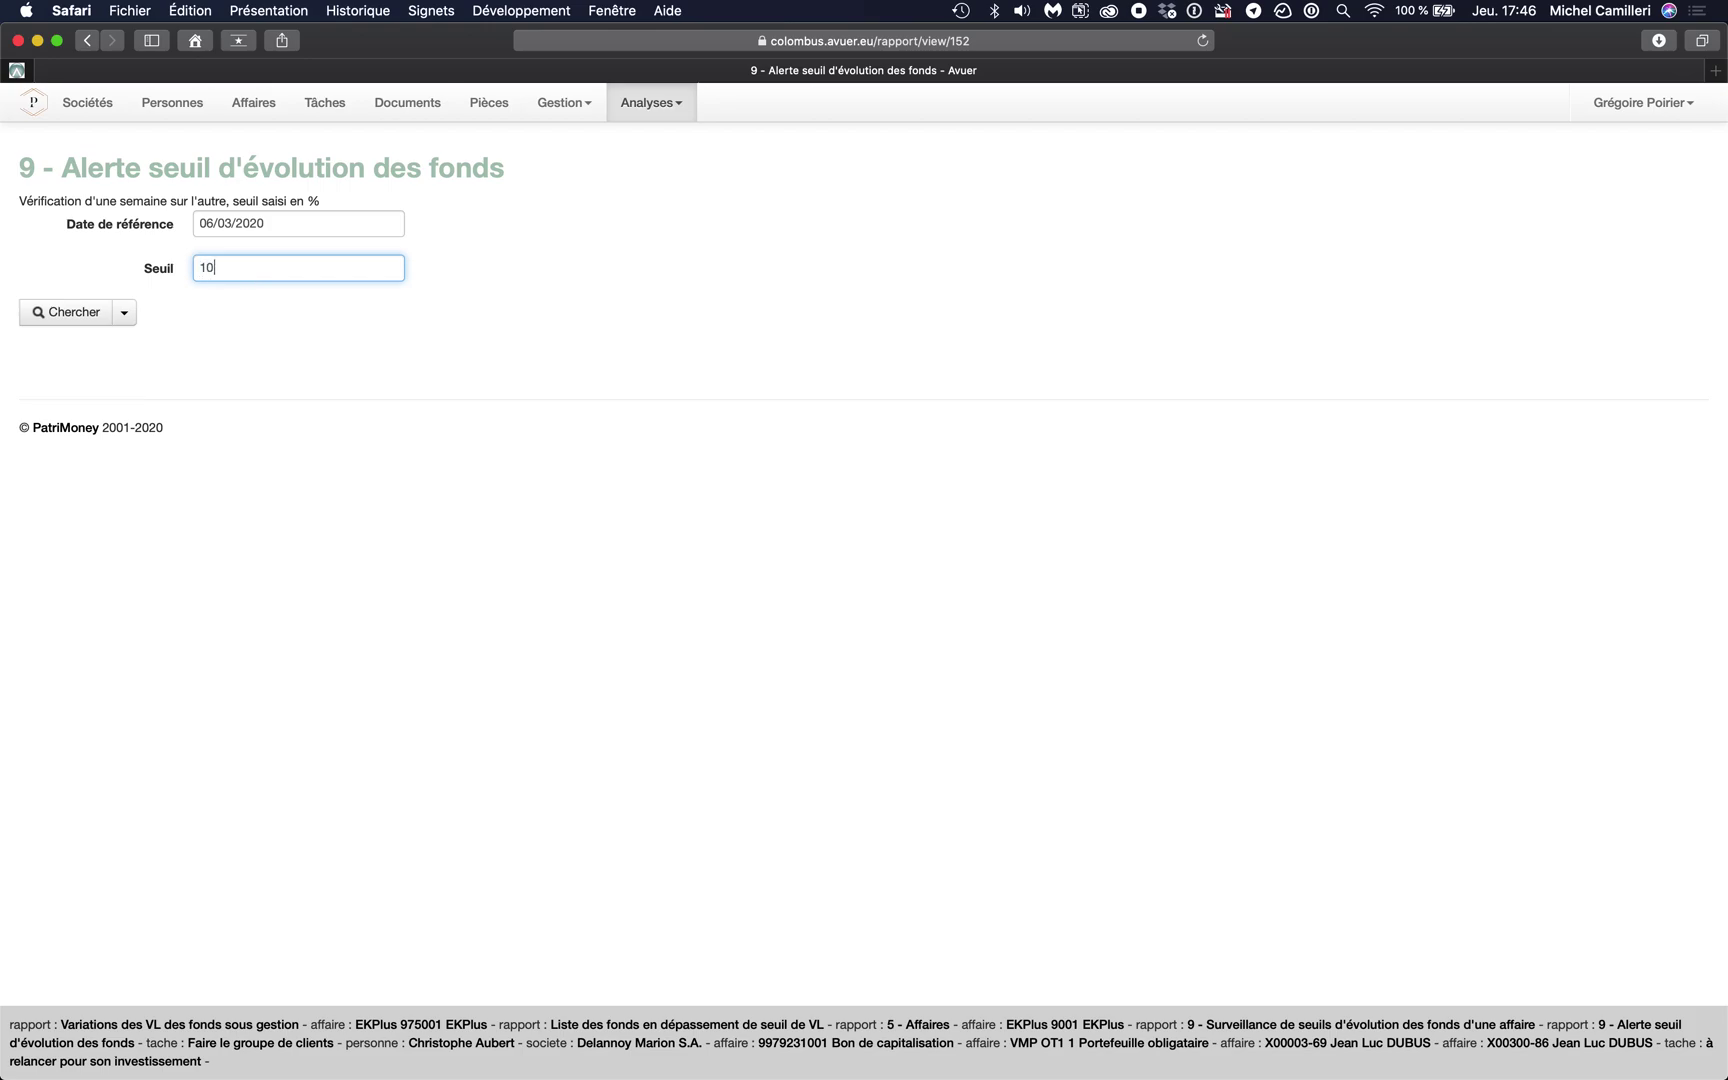
left_click(77, 316)
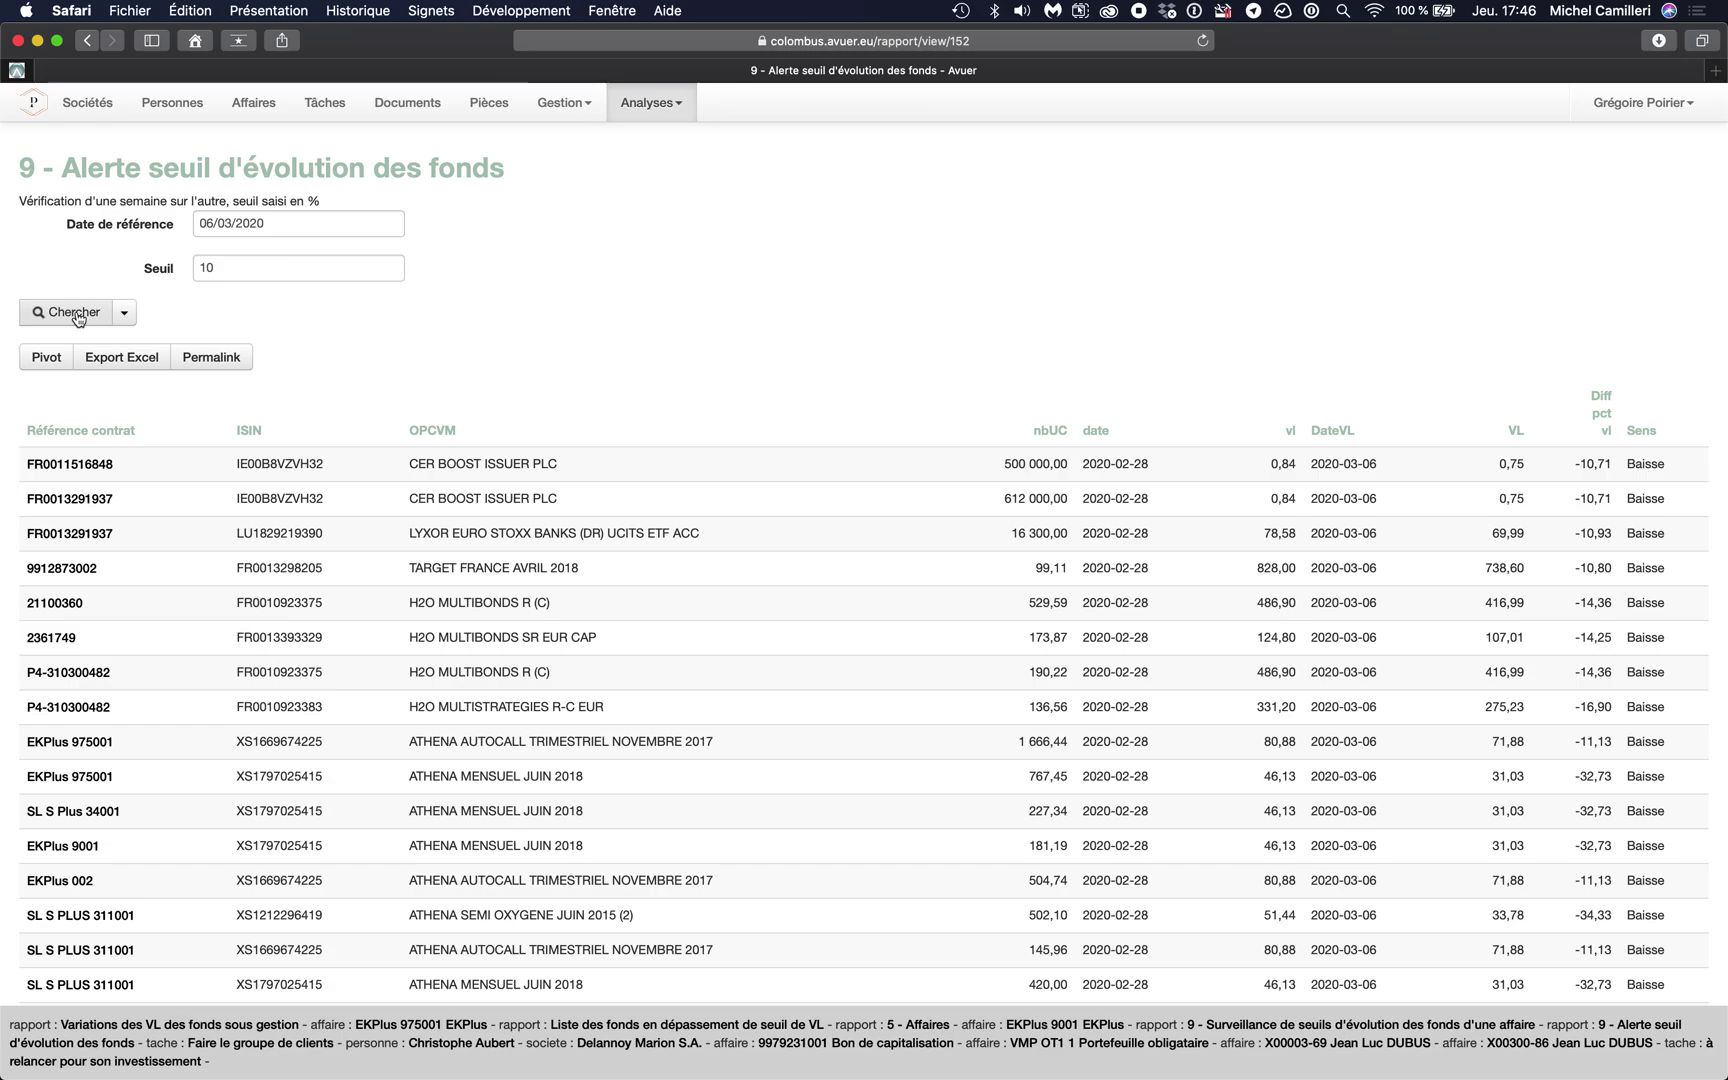
scroll(575, 560, "down", 5)
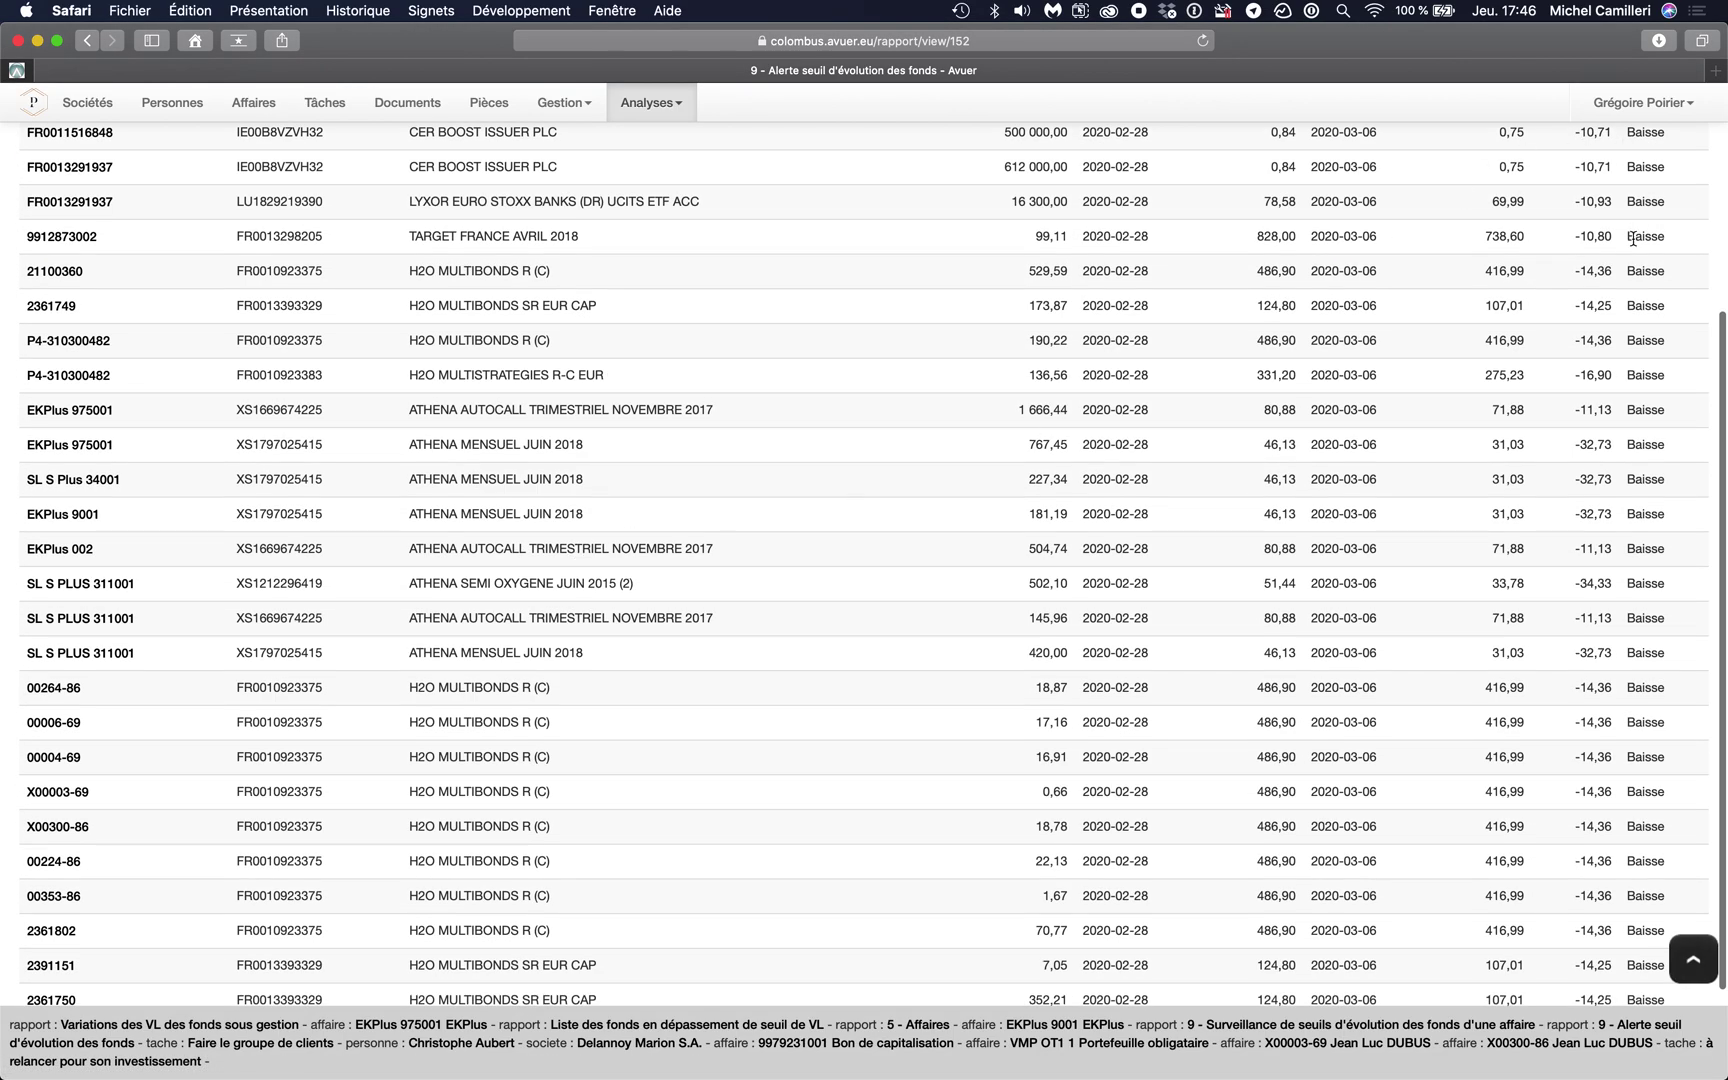
scroll(1627, 485, "down", 3)
scroll(1627, 485, "up", 5)
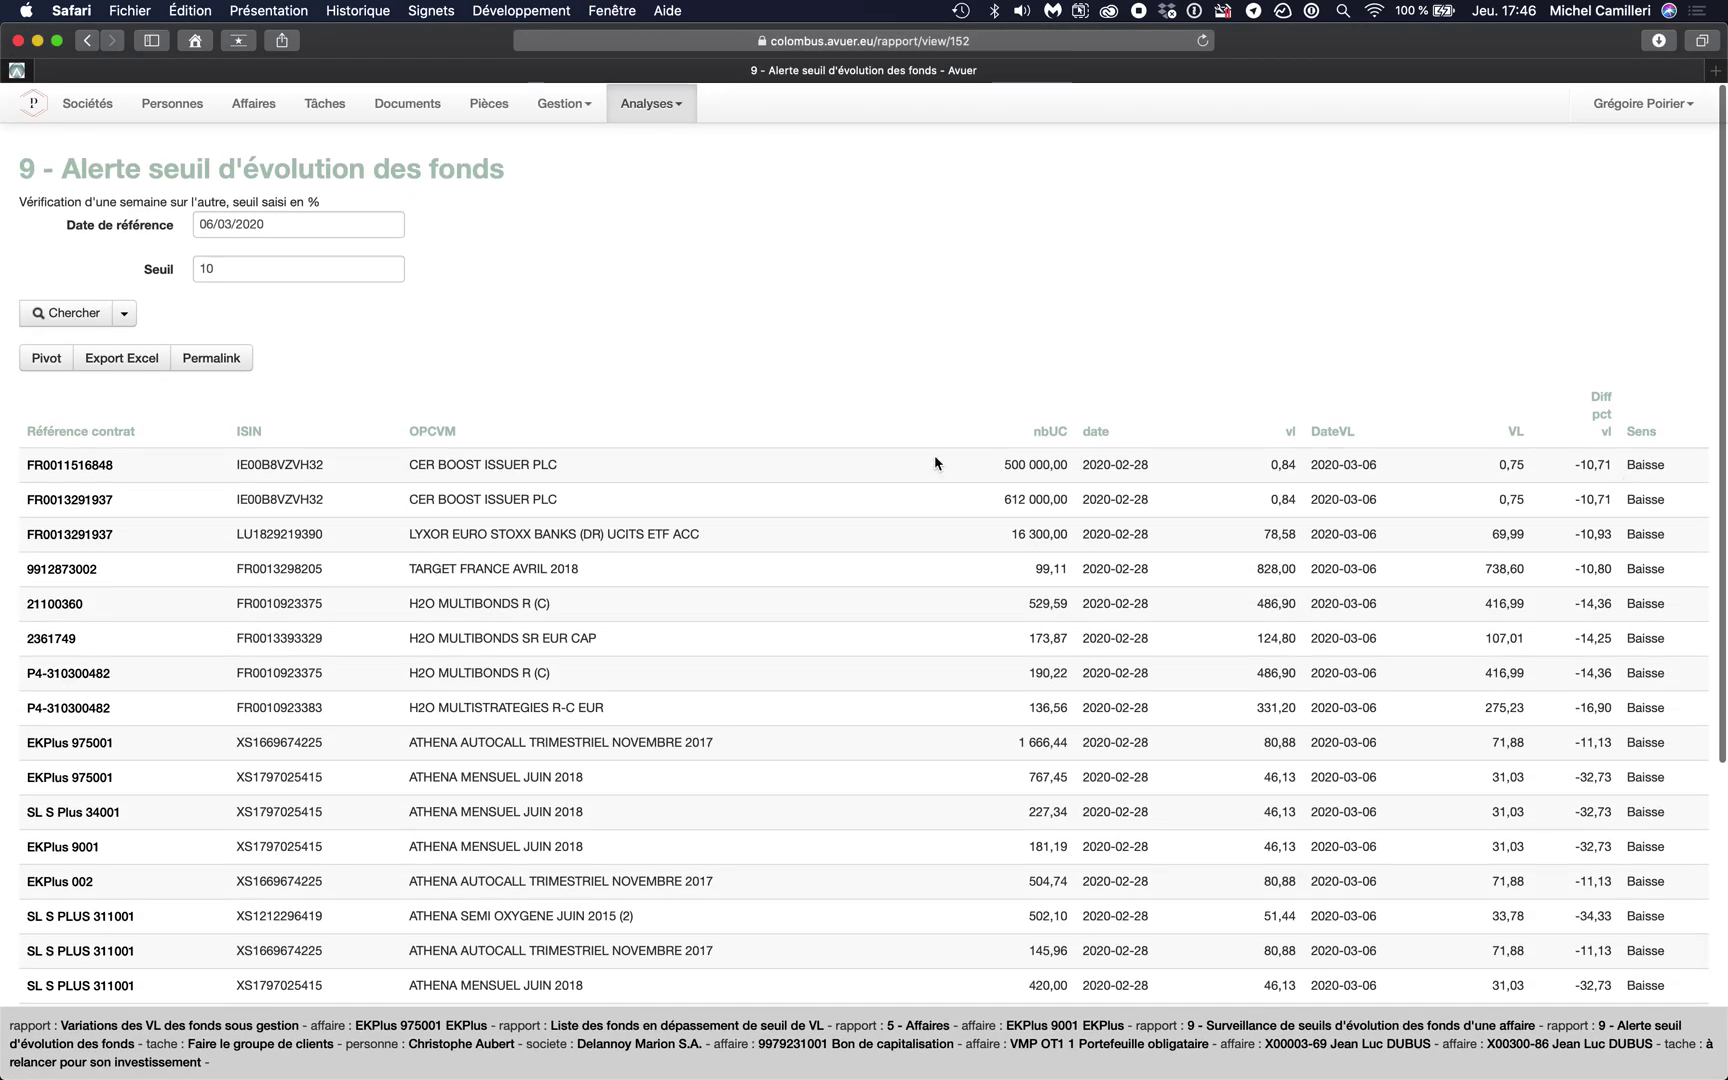
scroll(502, 598, "down", 5)
scroll(502, 598, "up", 7)
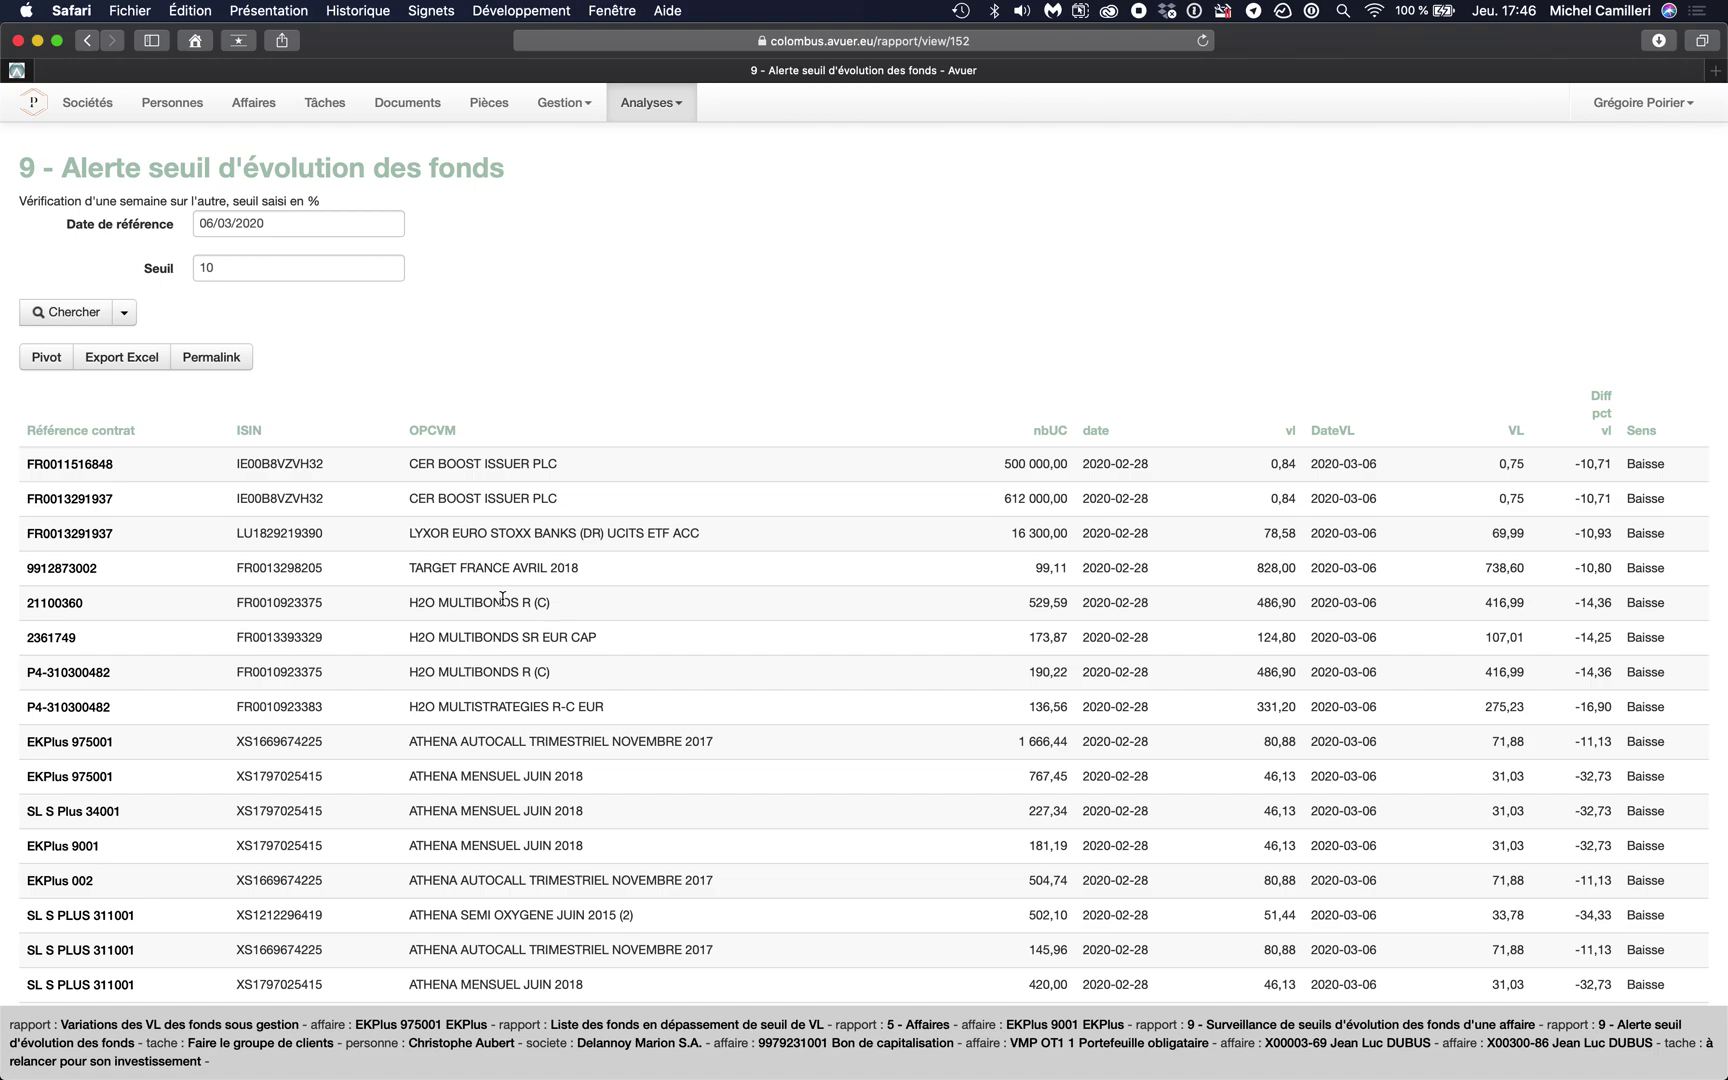
- Change the threshold to 5 % and rerun the report, reviewing the results
left_click(247, 272)
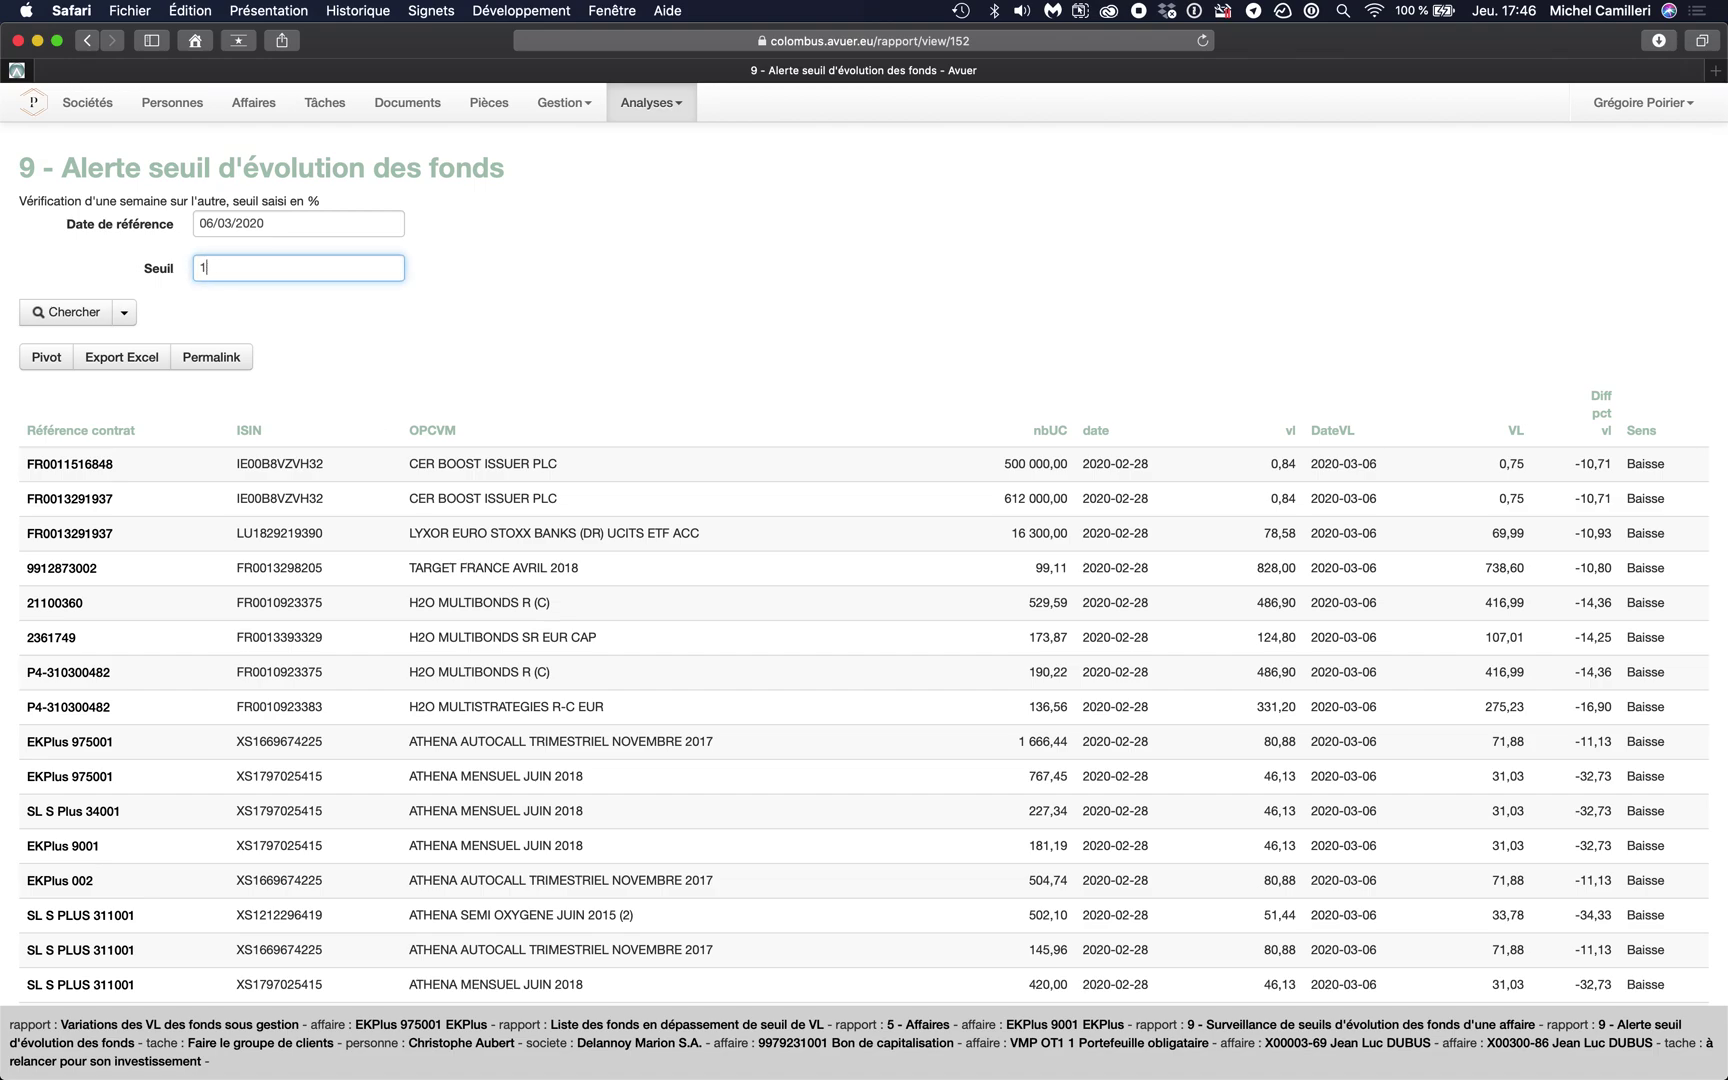
type("5")
left_click(60, 316)
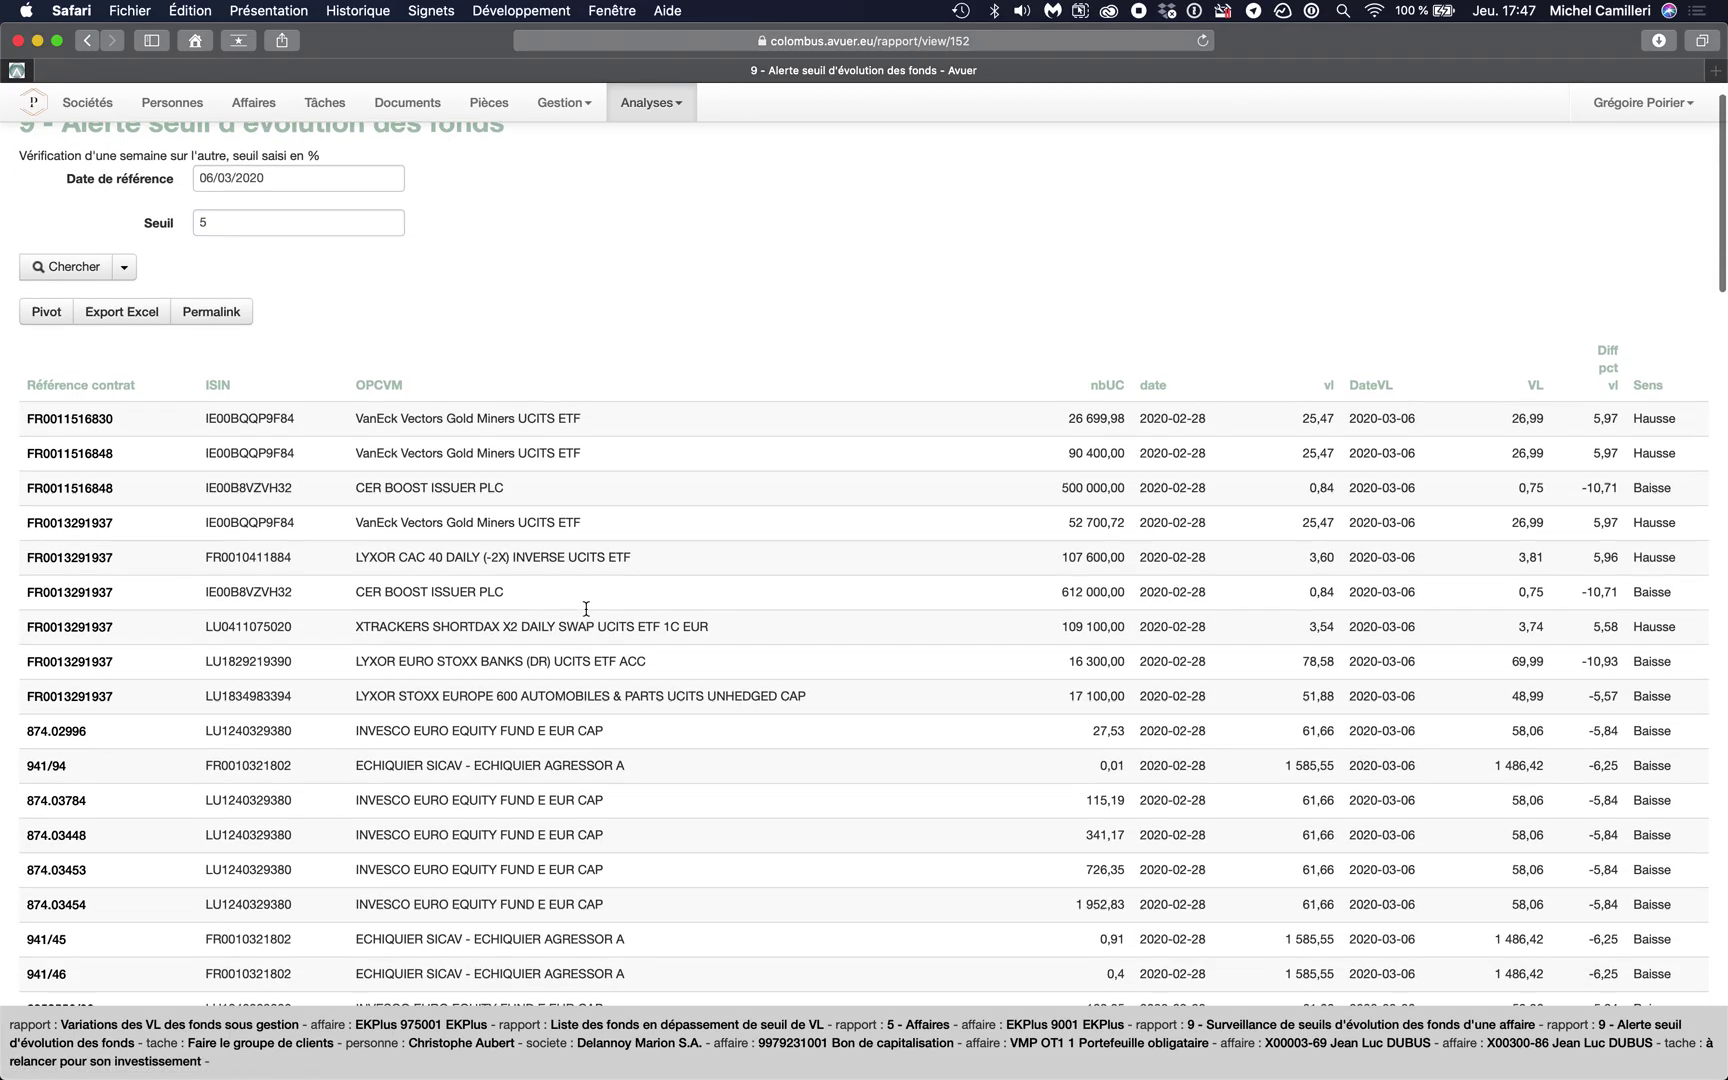
scroll(586, 610, "down", 15)
scroll(586, 609, "down", 20)
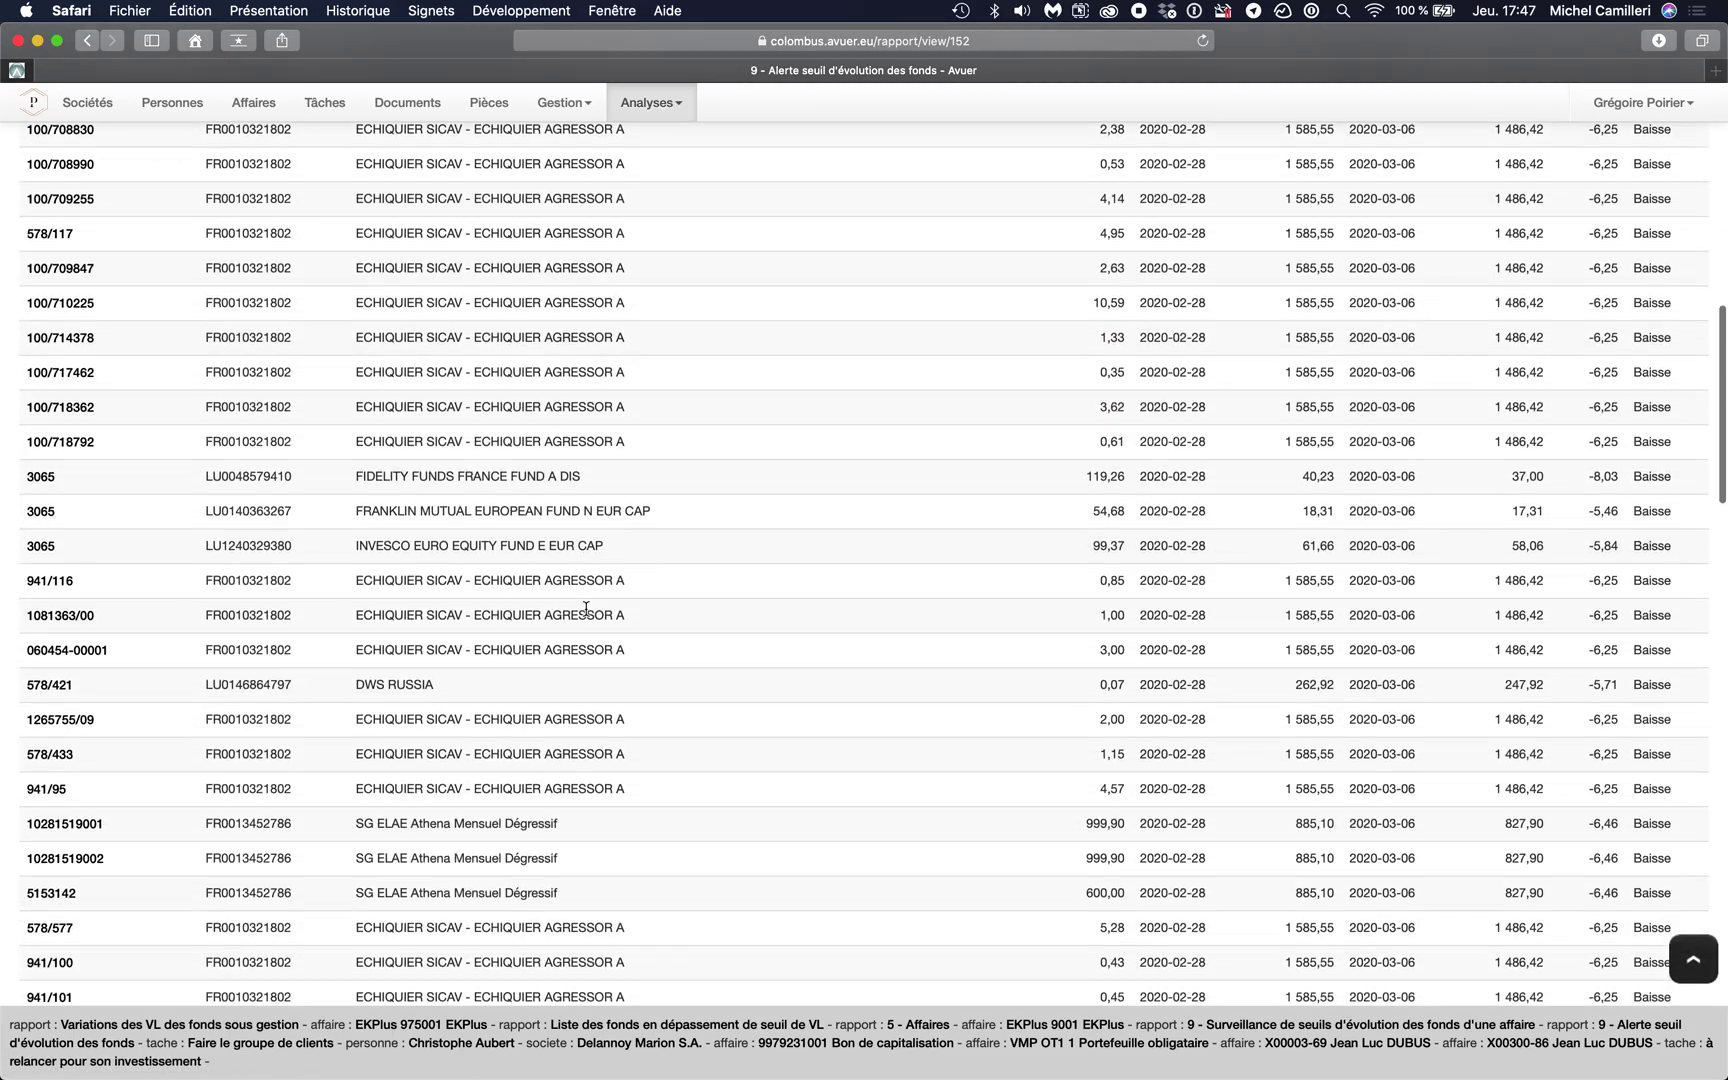
scroll(586, 608, "down", 20)
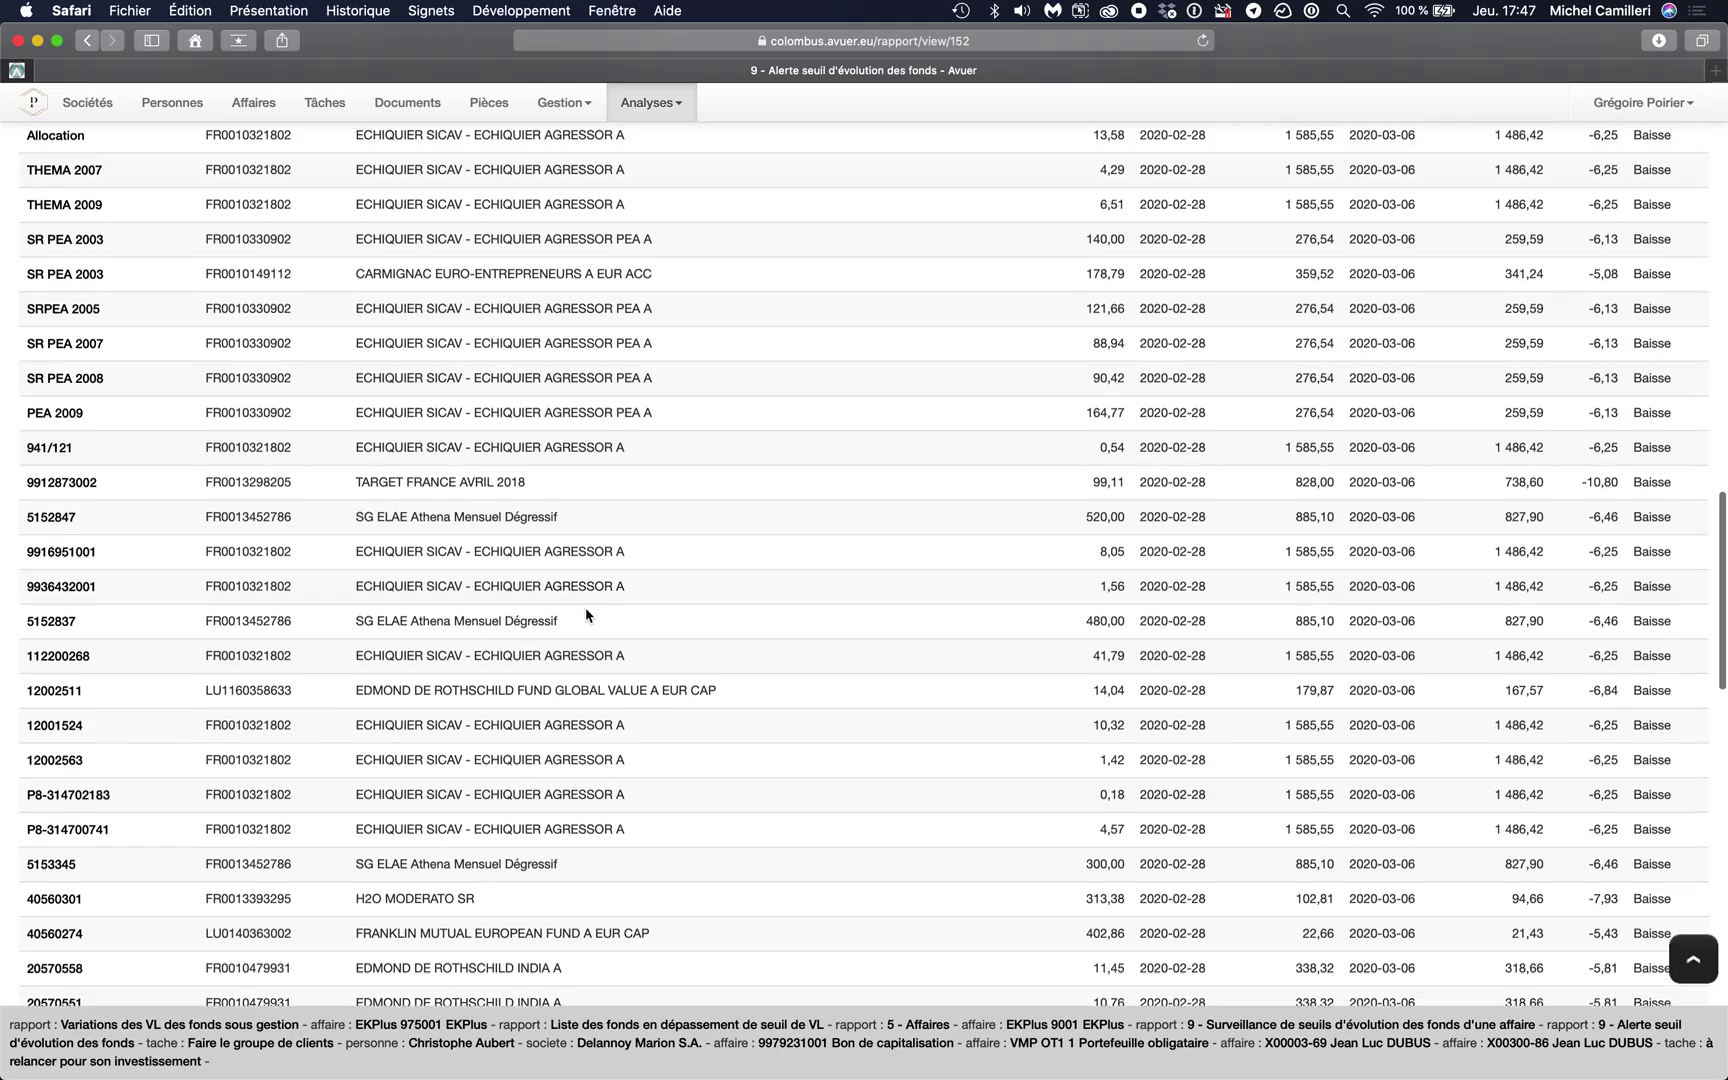
scroll(585, 608, "down", 15)
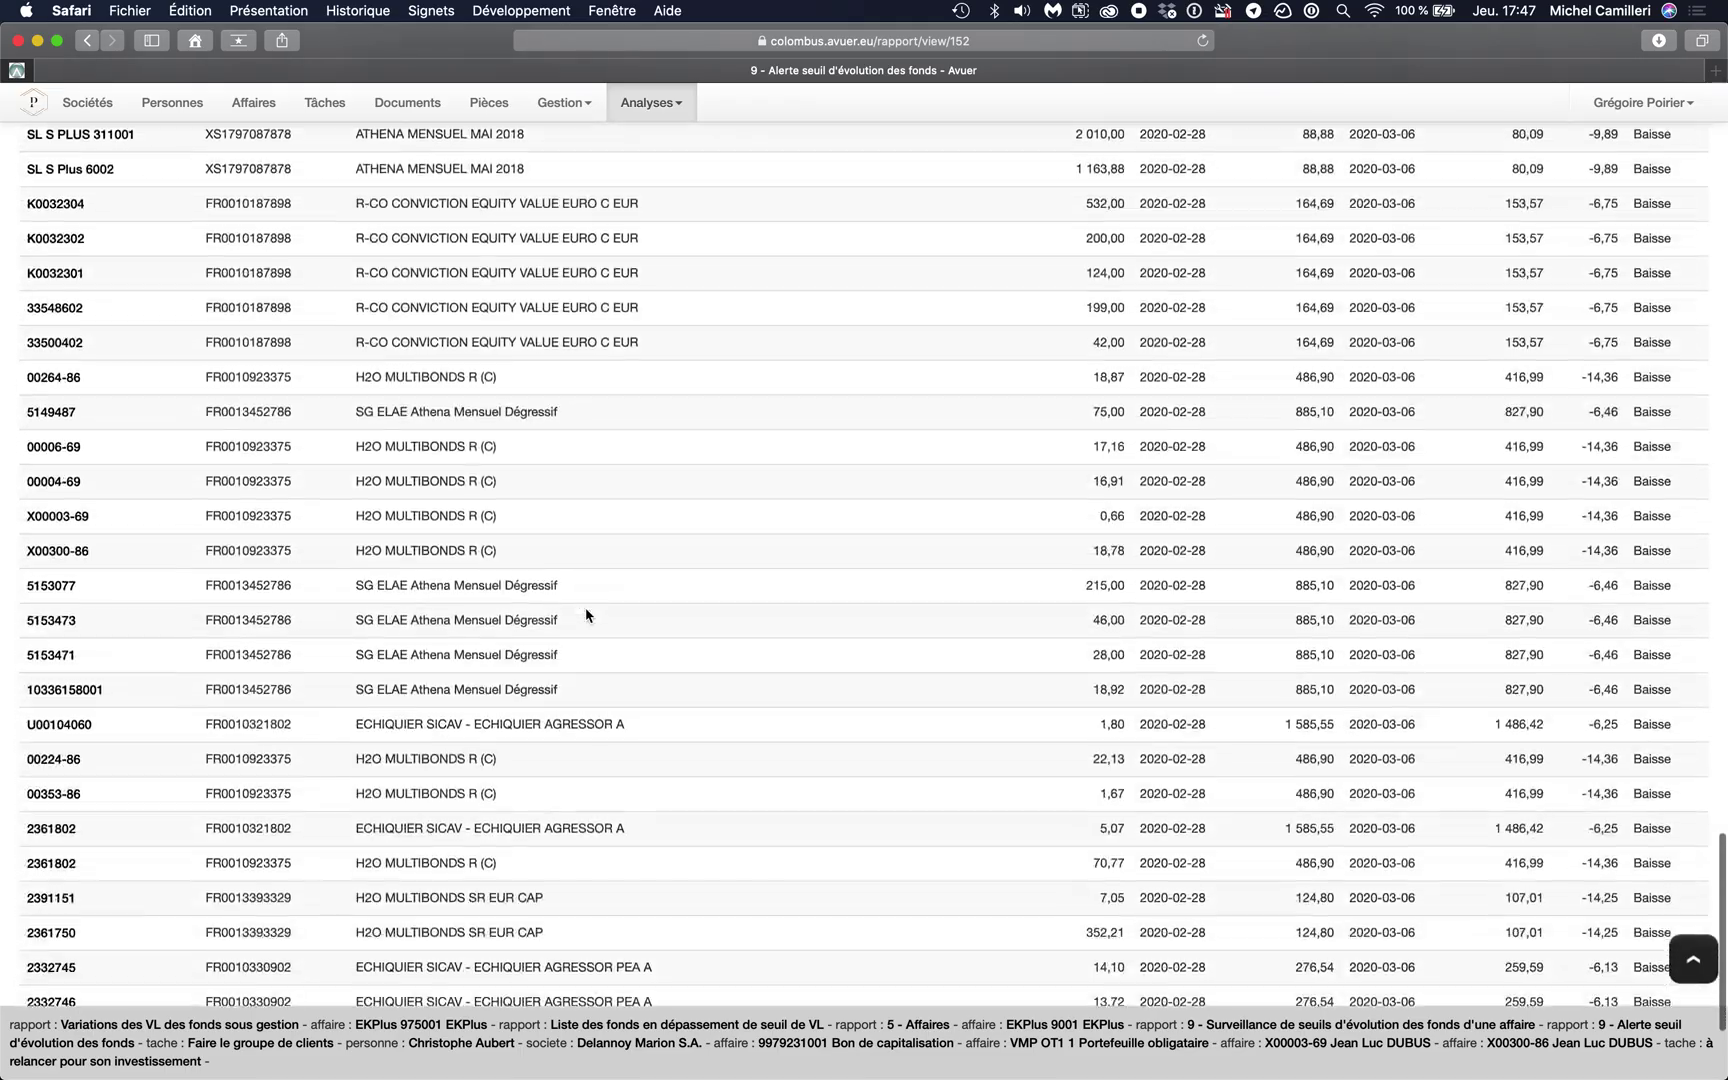
scroll(585, 608, "up", 20)
scroll(585, 608, "up", 20)
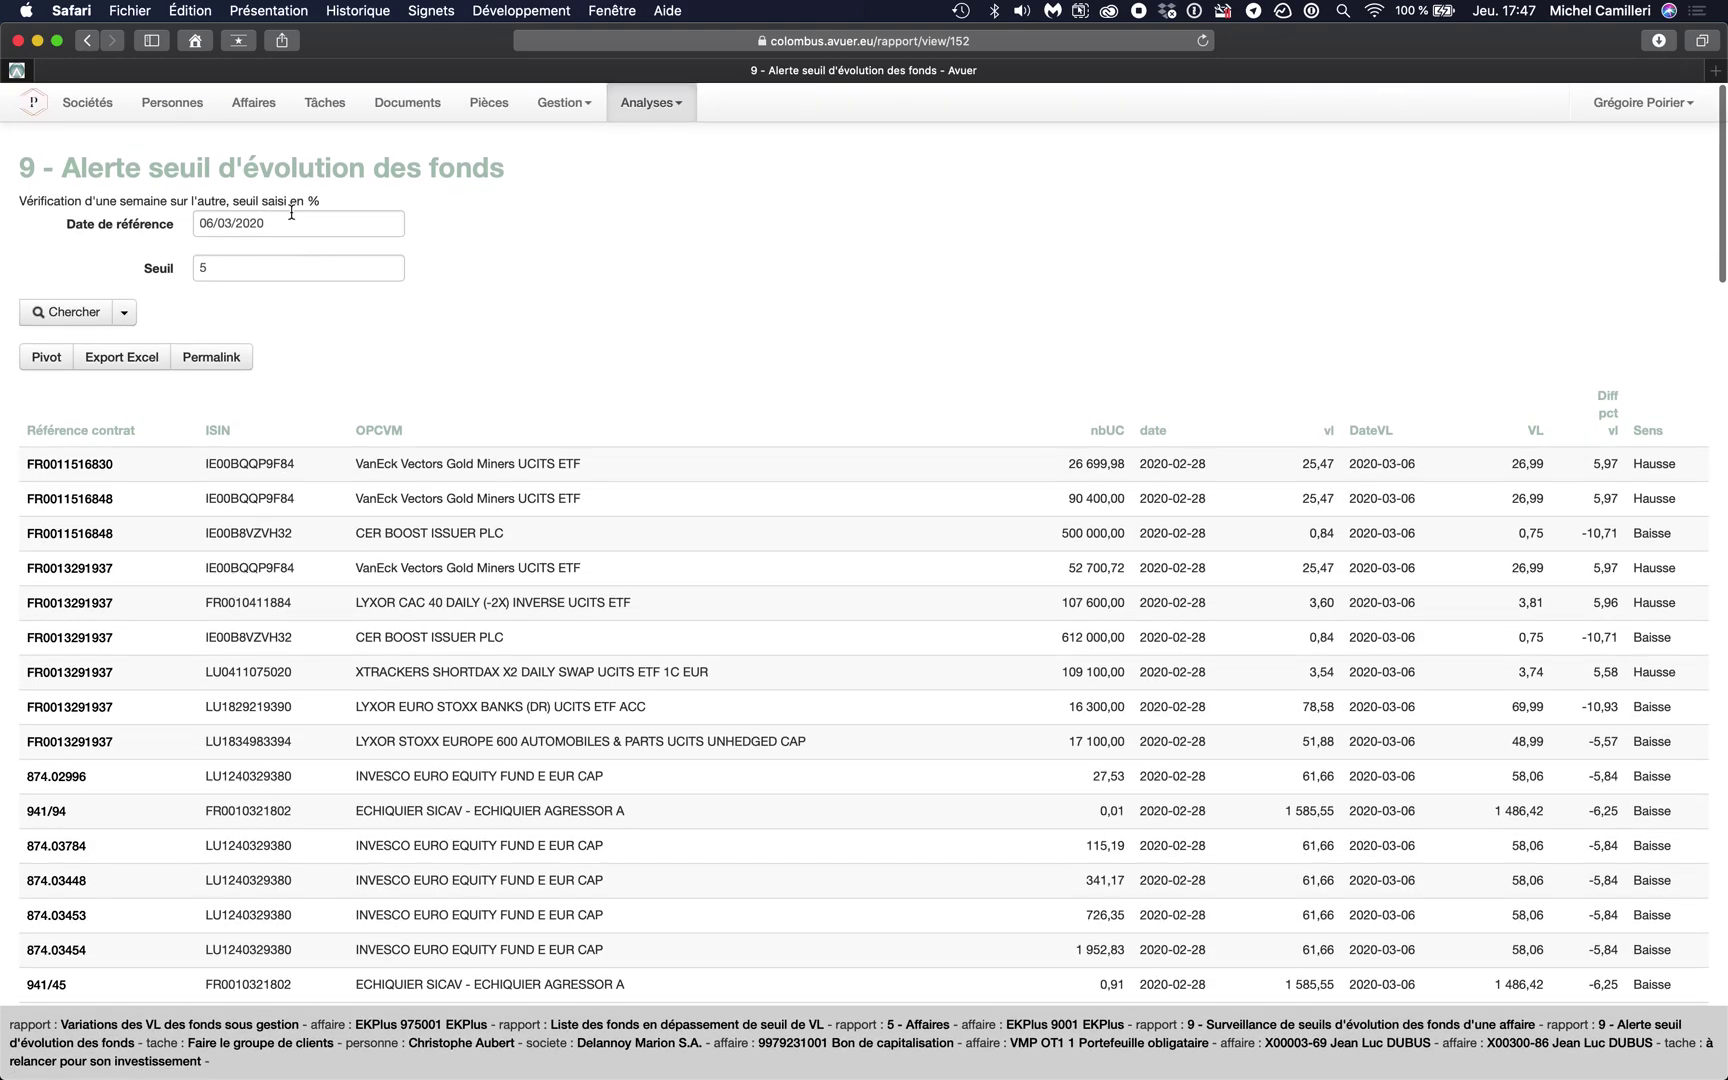
- Set the reference date to 03/04/2020 and review the Hausse and Baisse funds
left_click(289, 215)
left_click(415, 256)
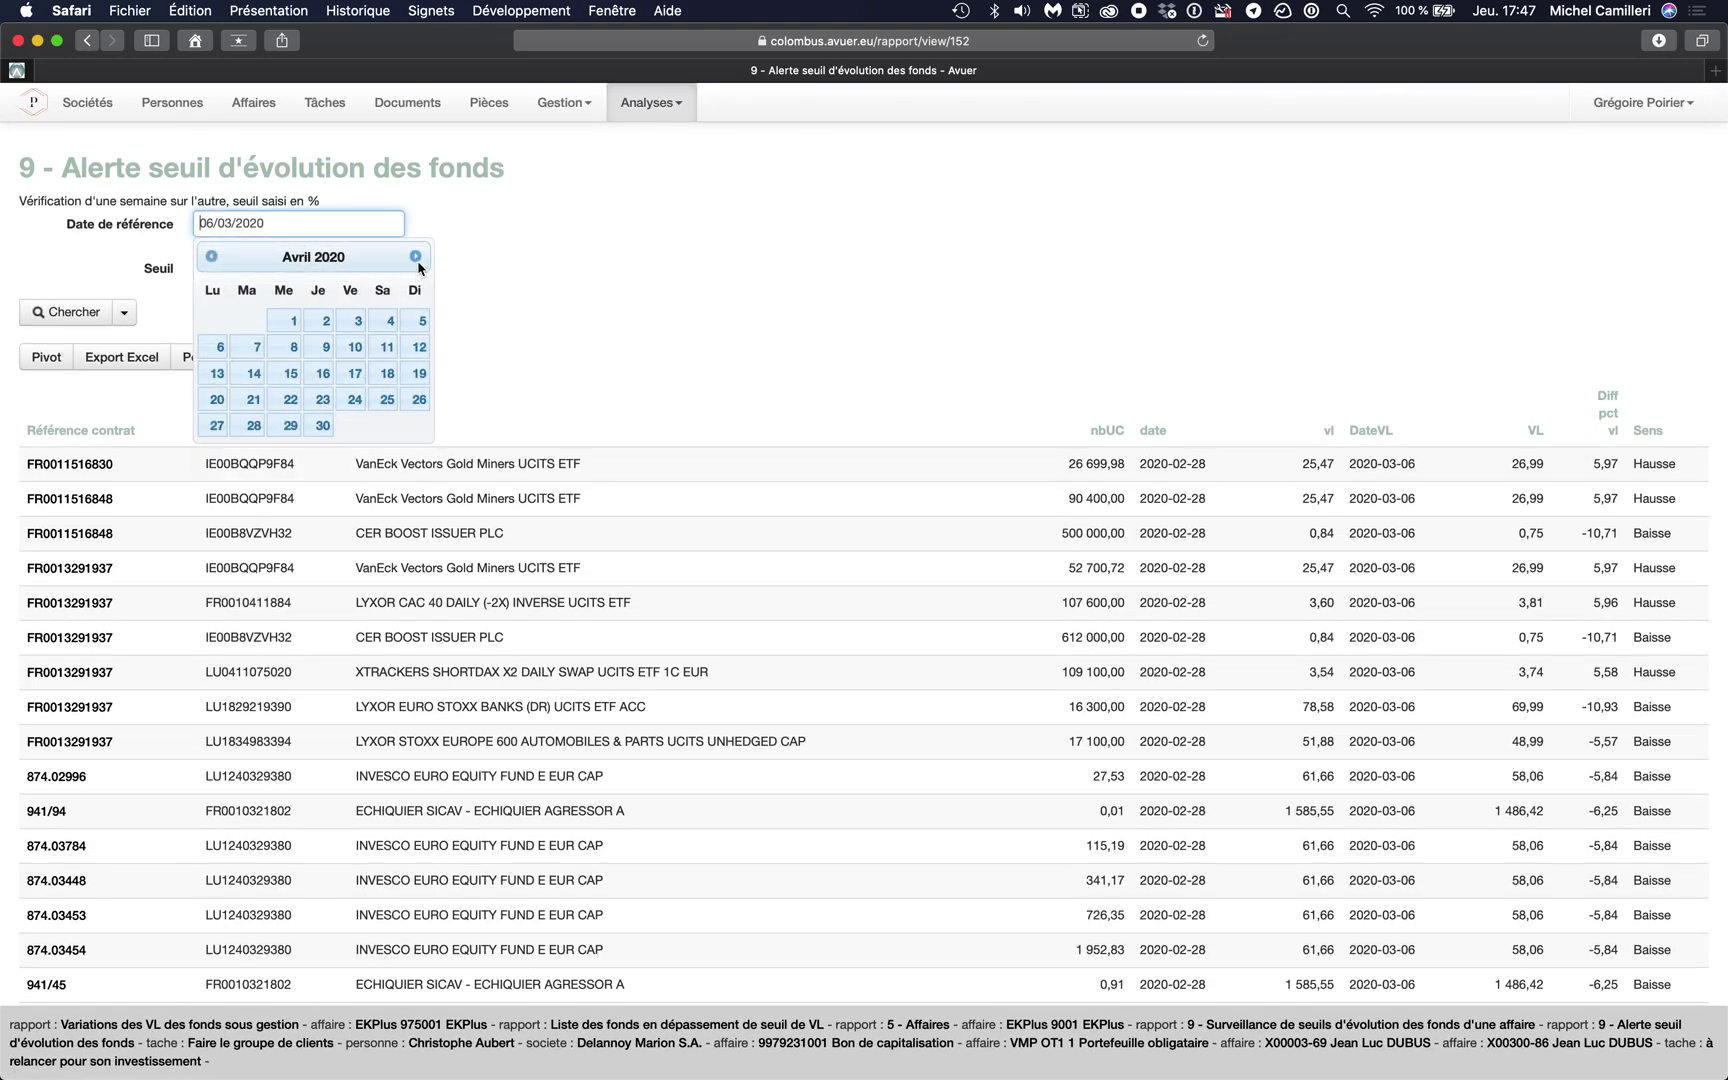
left_click(359, 322)
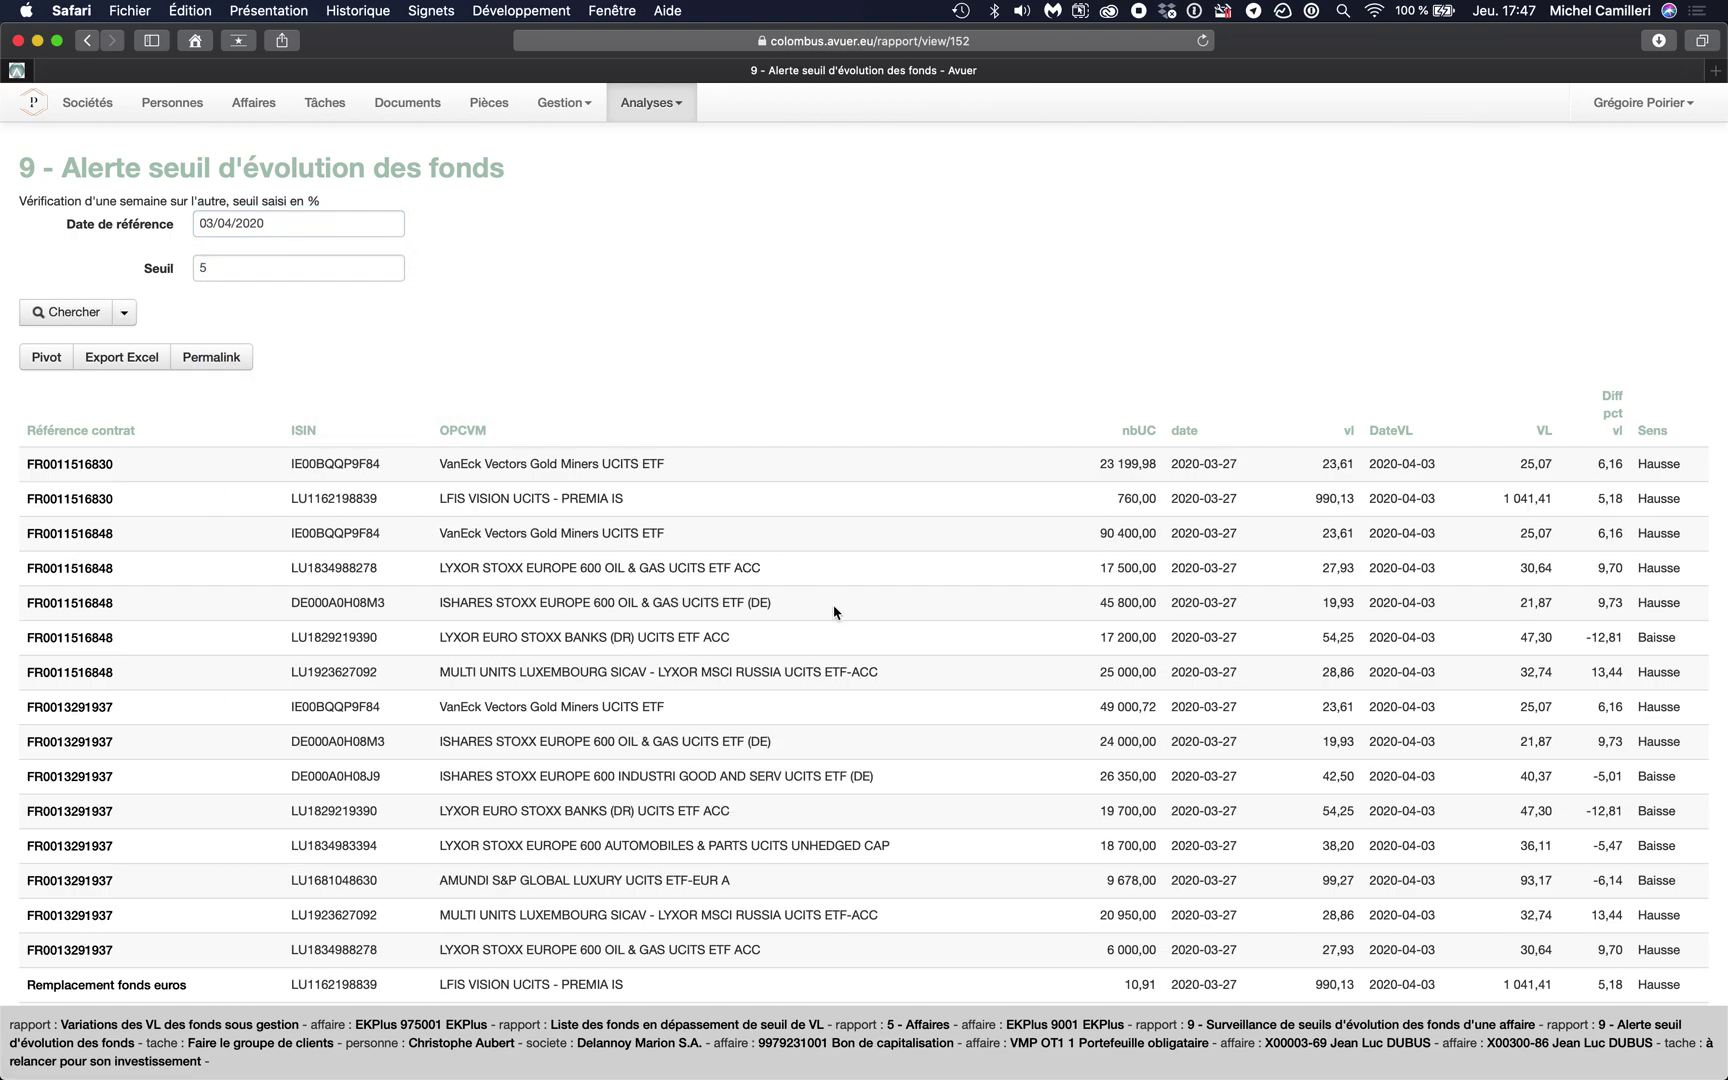
scroll(1067, 628, "down", 5)
scroll(1067, 628, "down", 2)
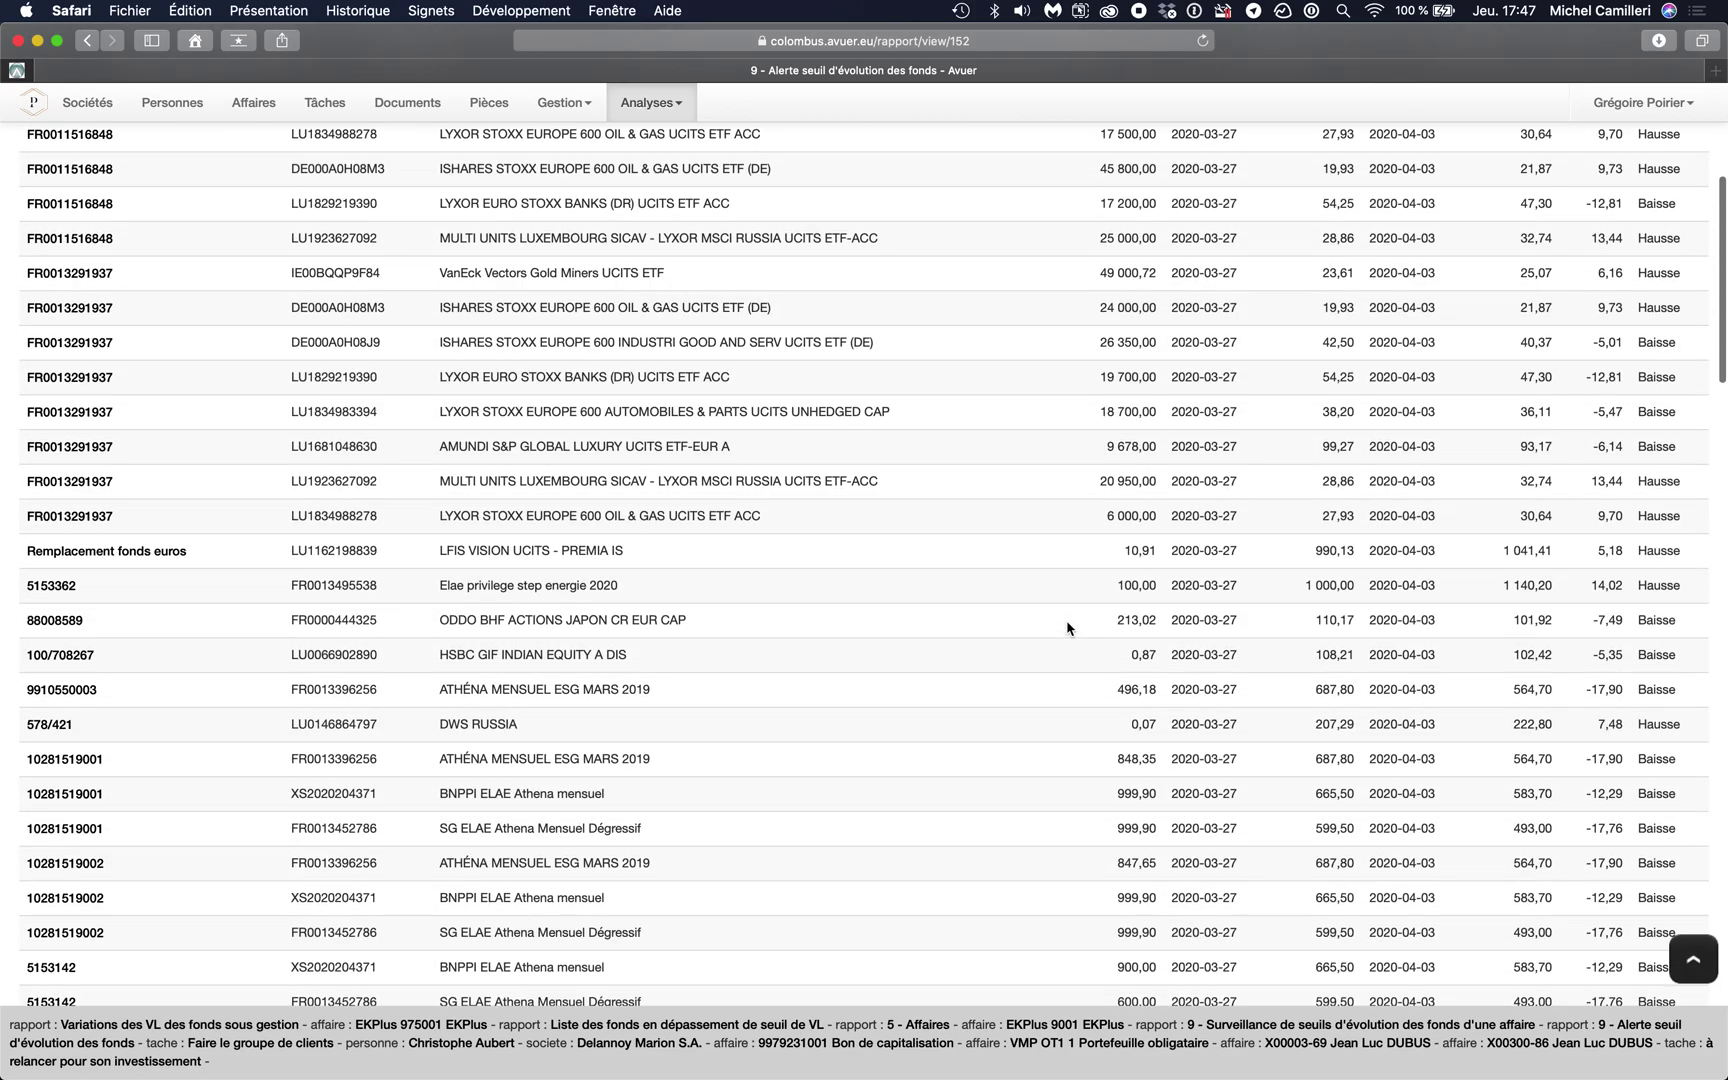
scroll(1067, 628, "up", 7)
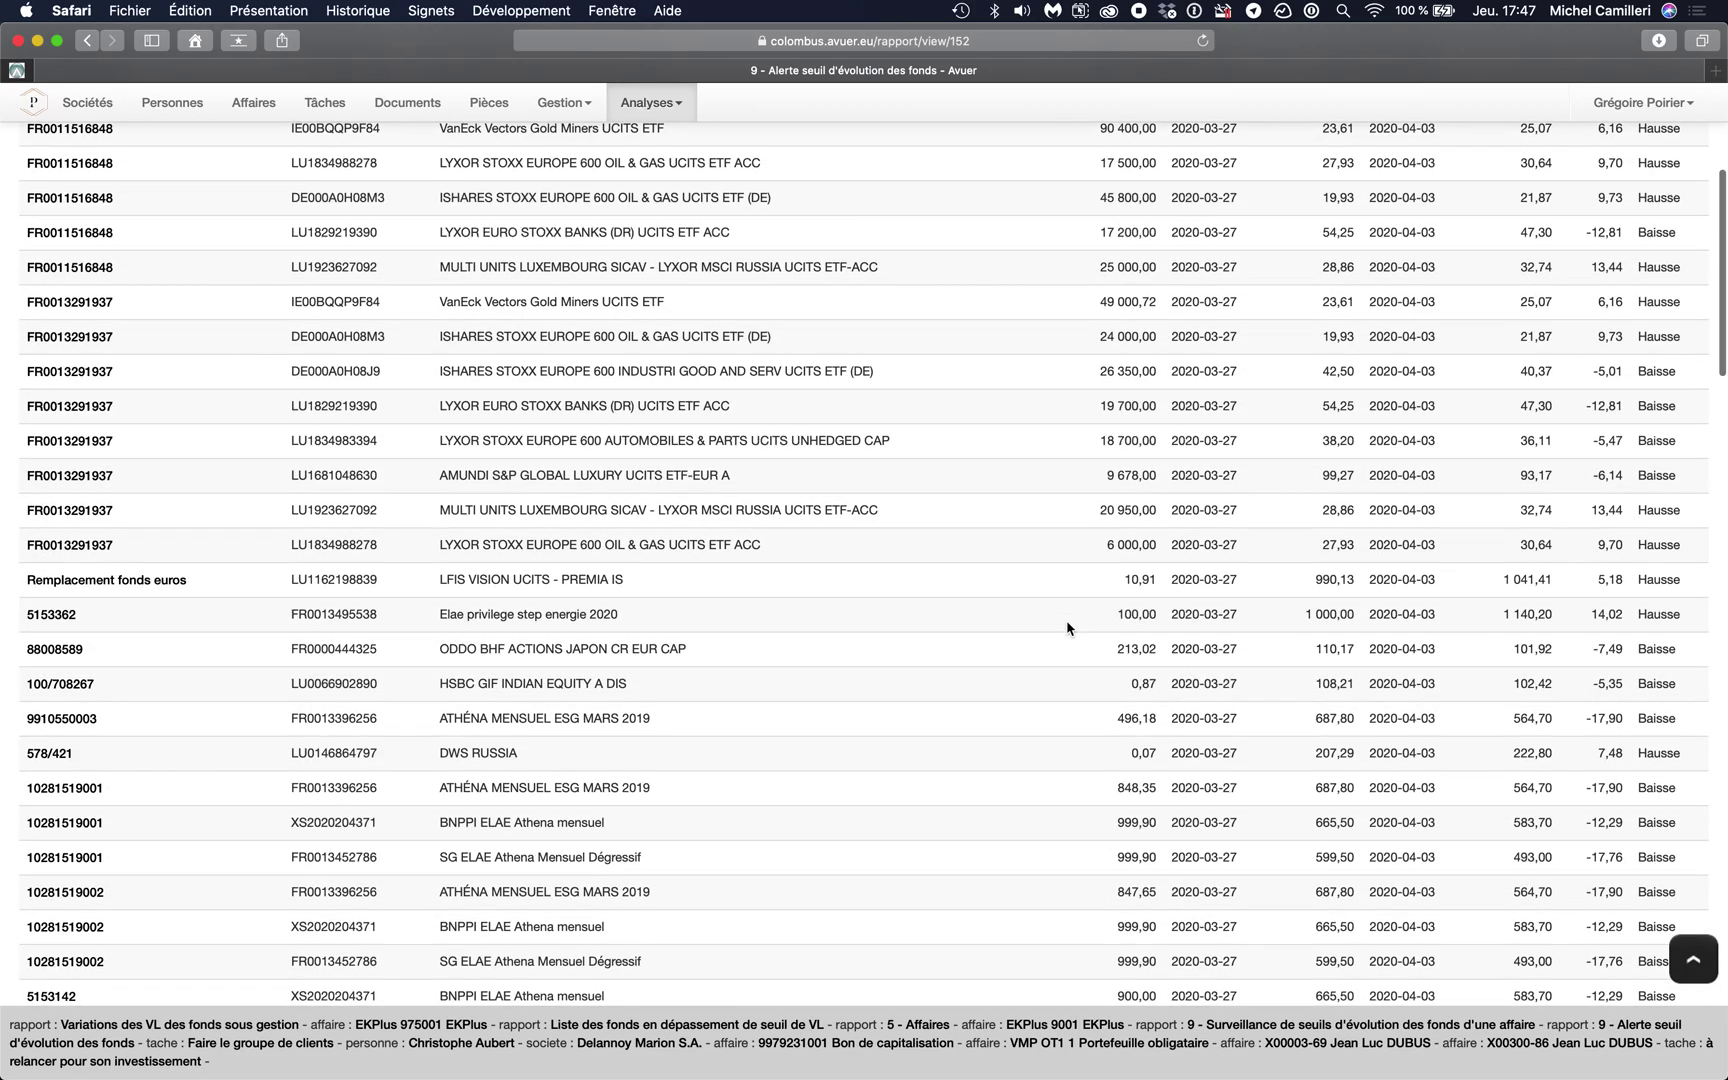
scroll(1067, 628, "down", 1)
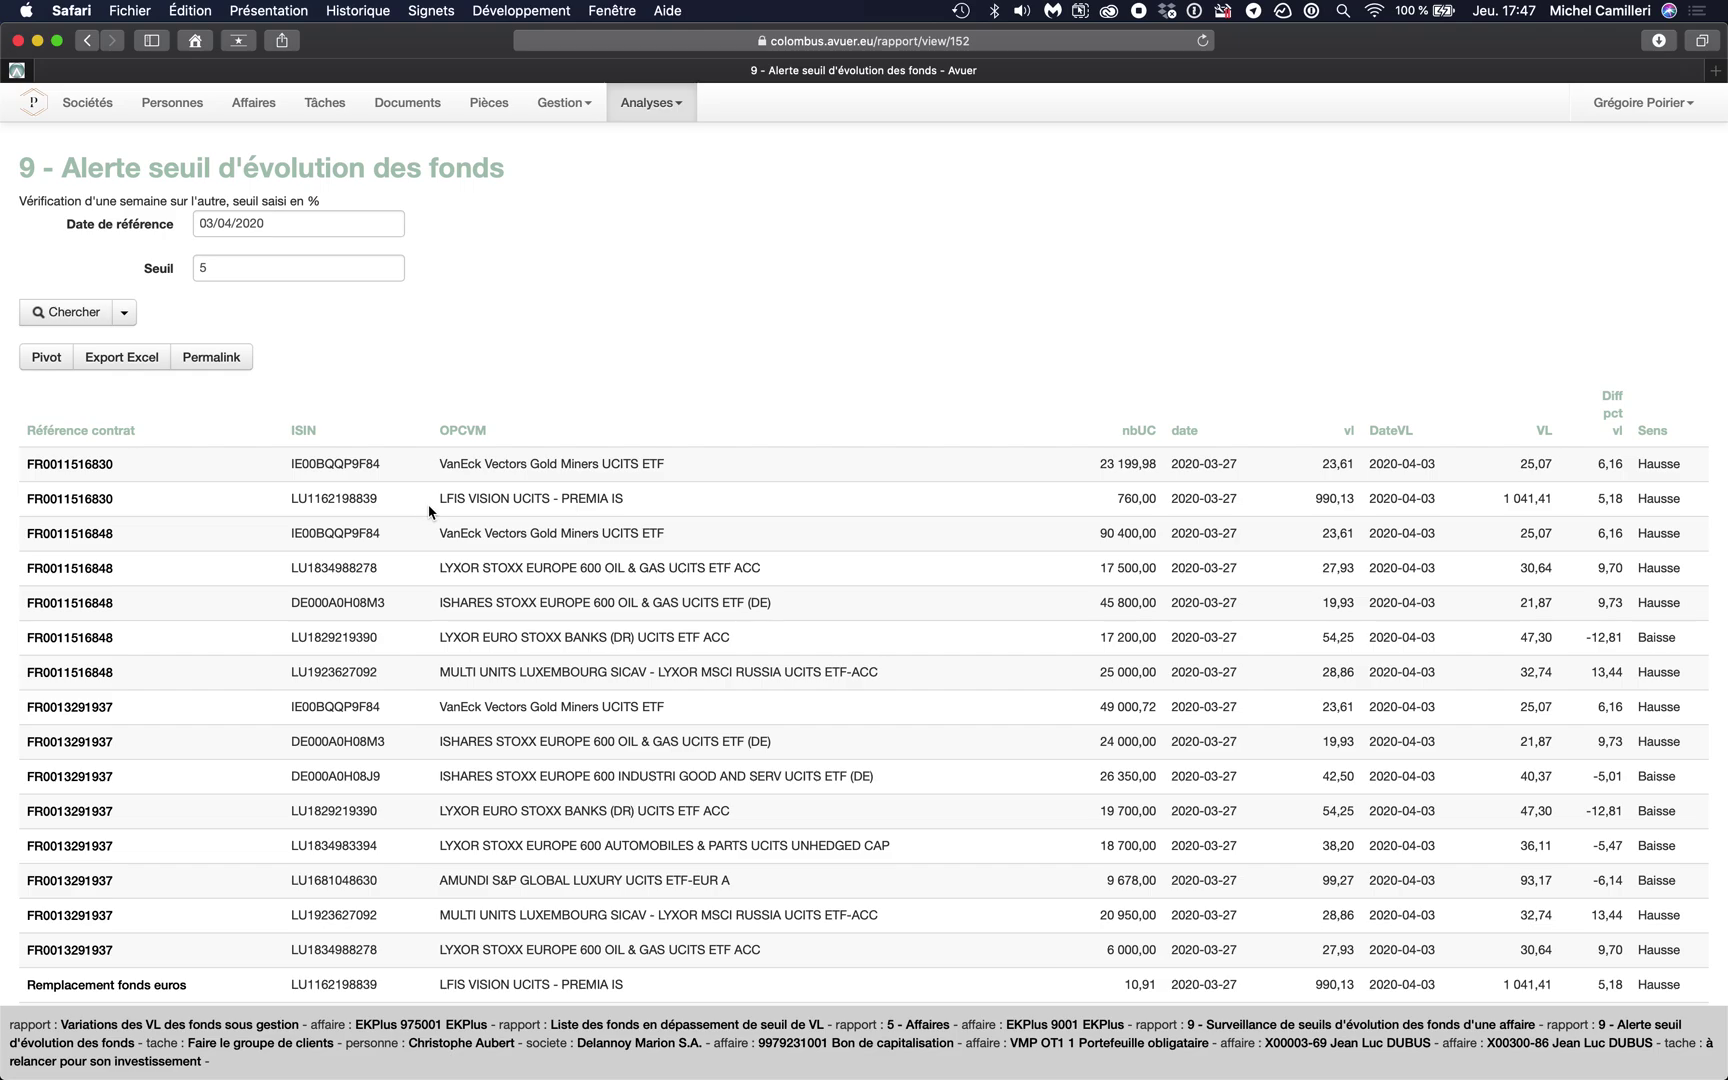
scroll(429, 512, "down", 20)
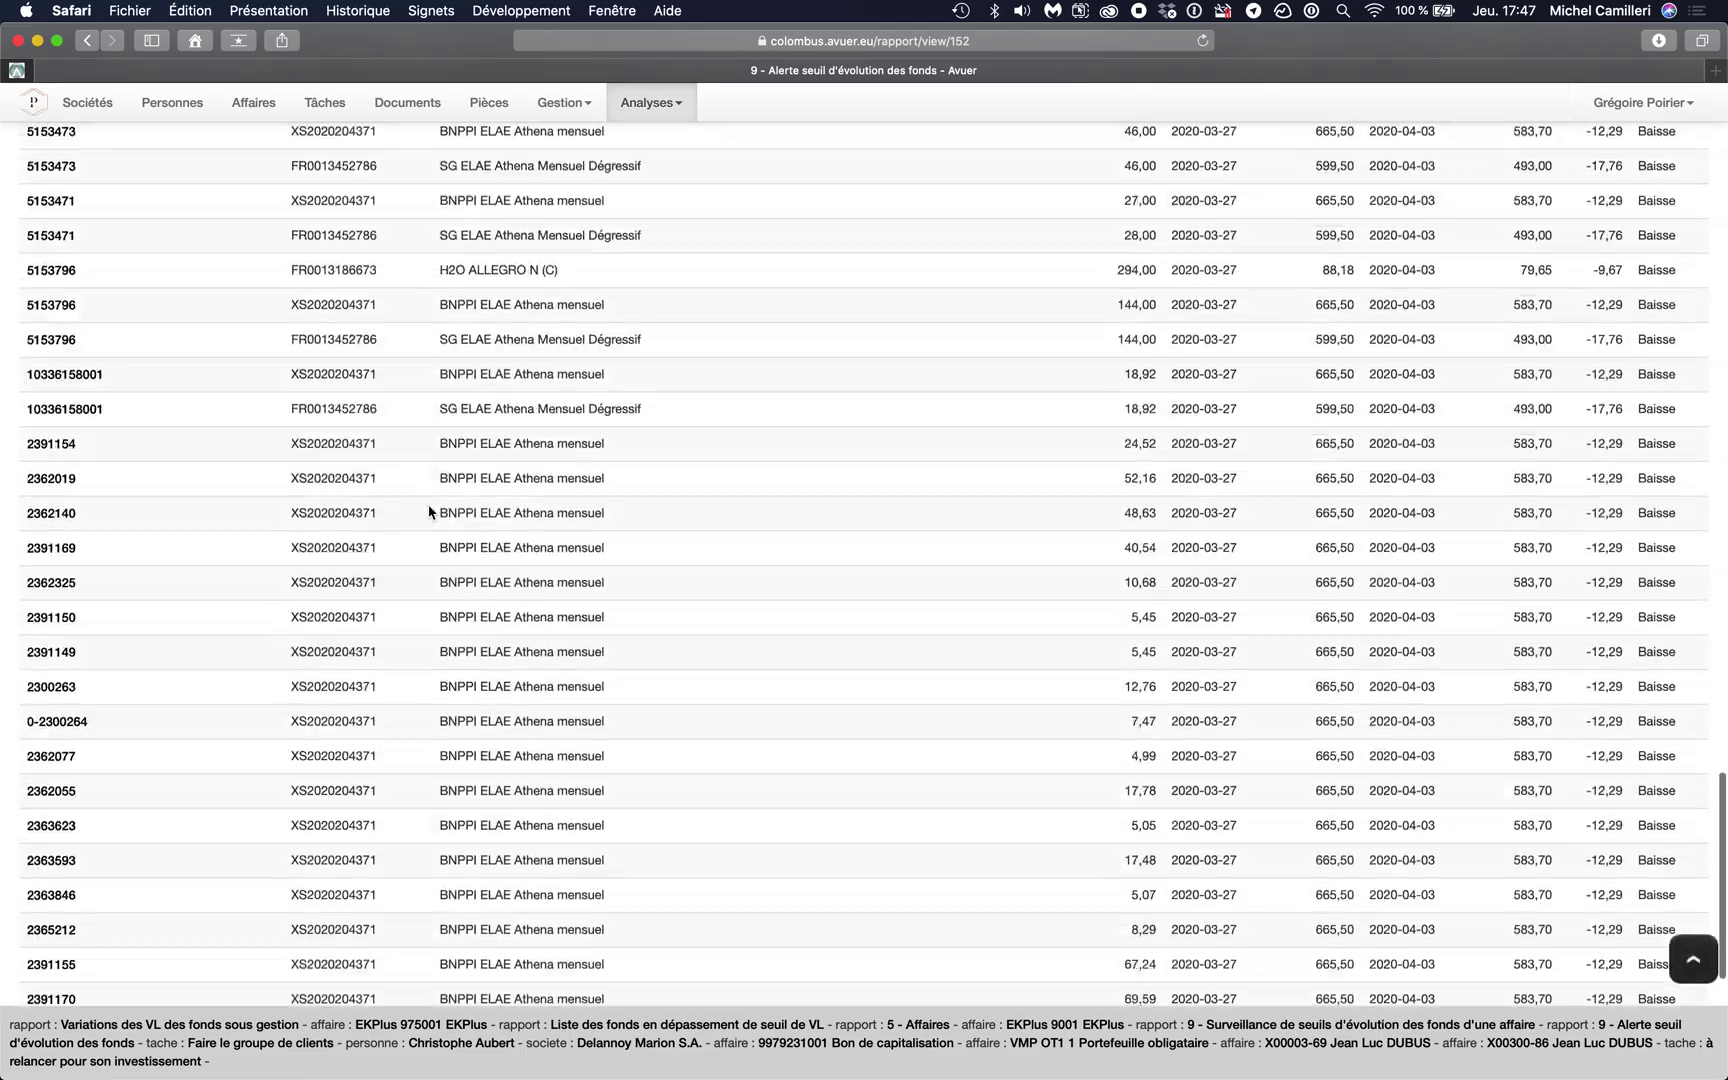
scroll(429, 512, "up", 15)
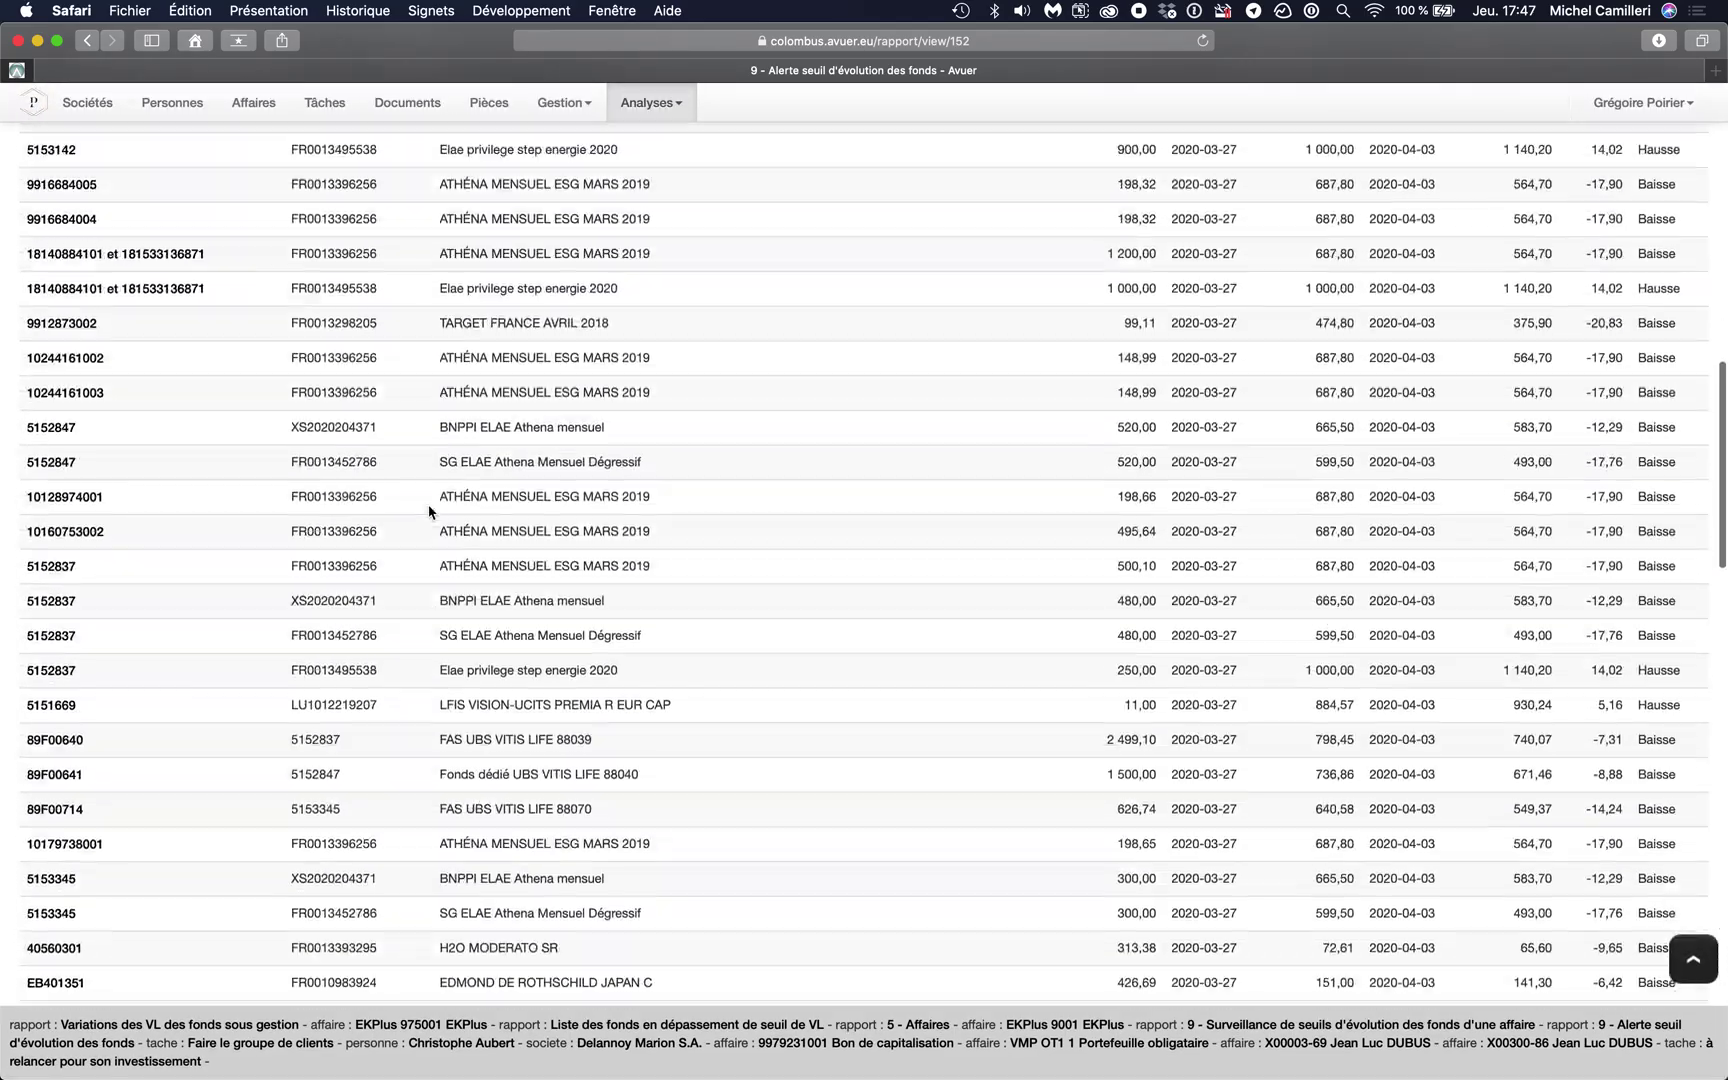
scroll(429, 512, "up", 15)
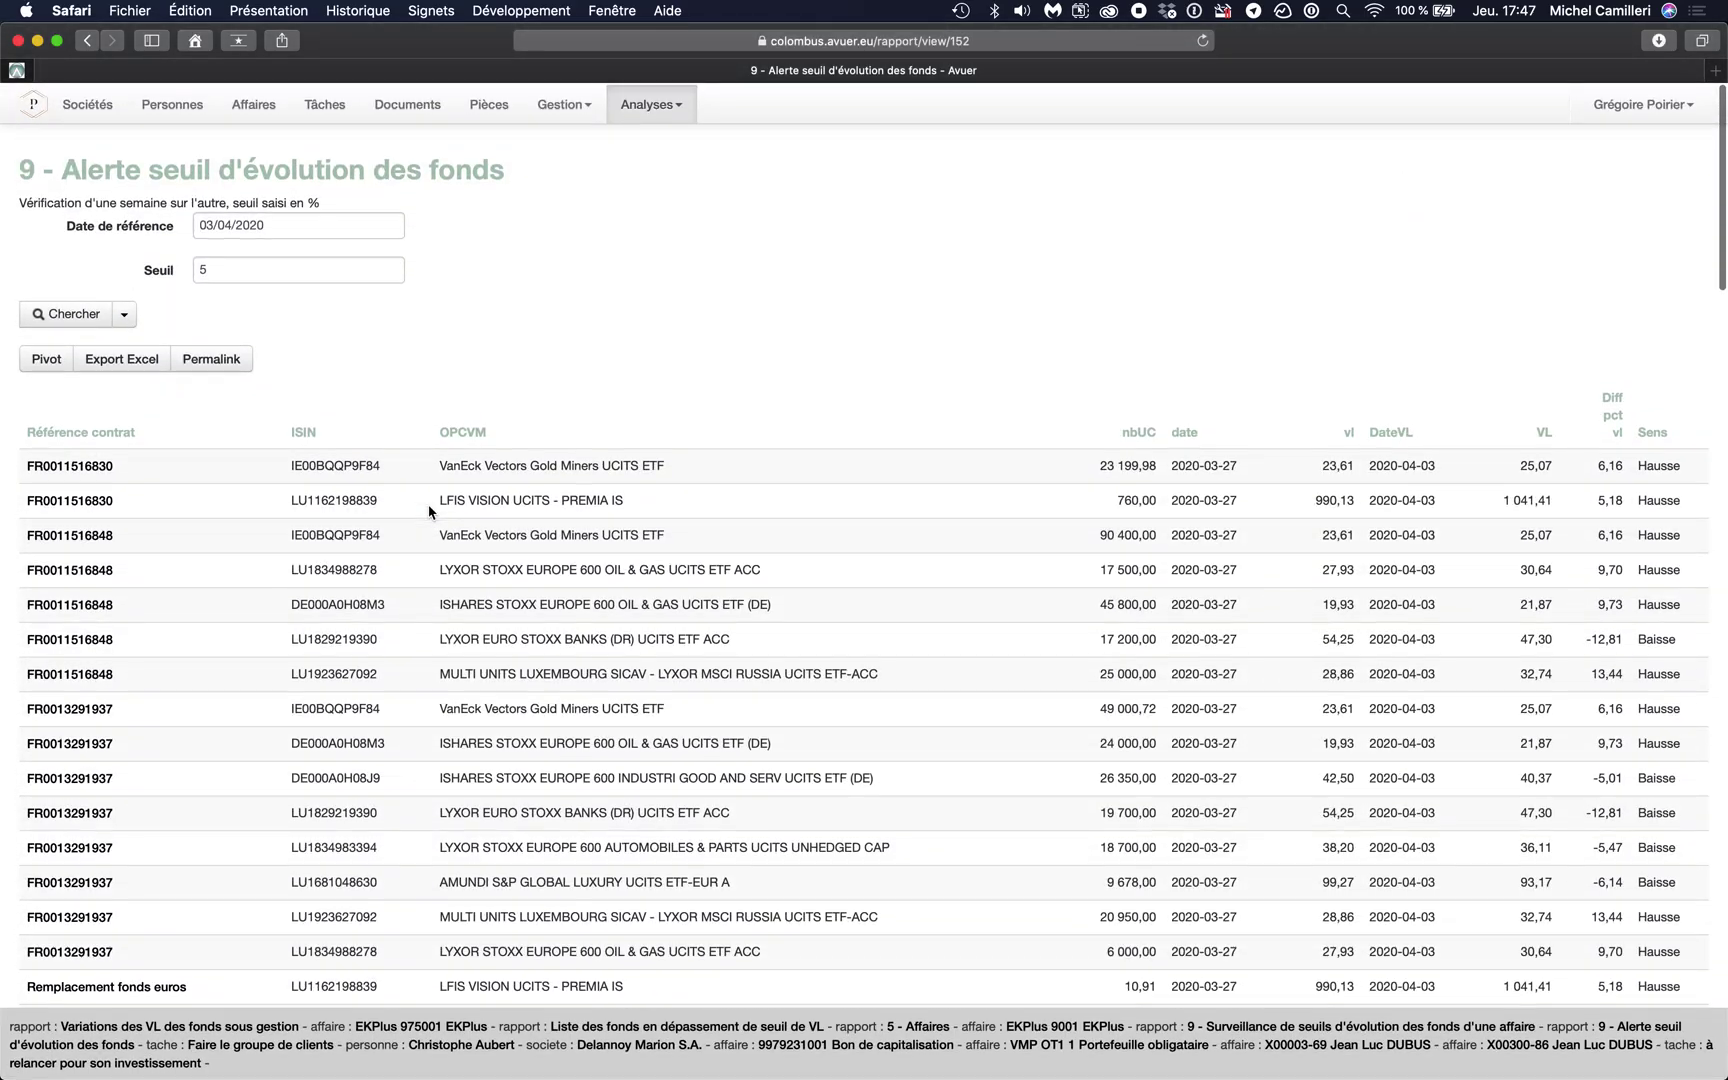
- Turn the results into a pivot grouped by contract reference and OPCVM, summing Diffpctvl
left_click(50, 358)
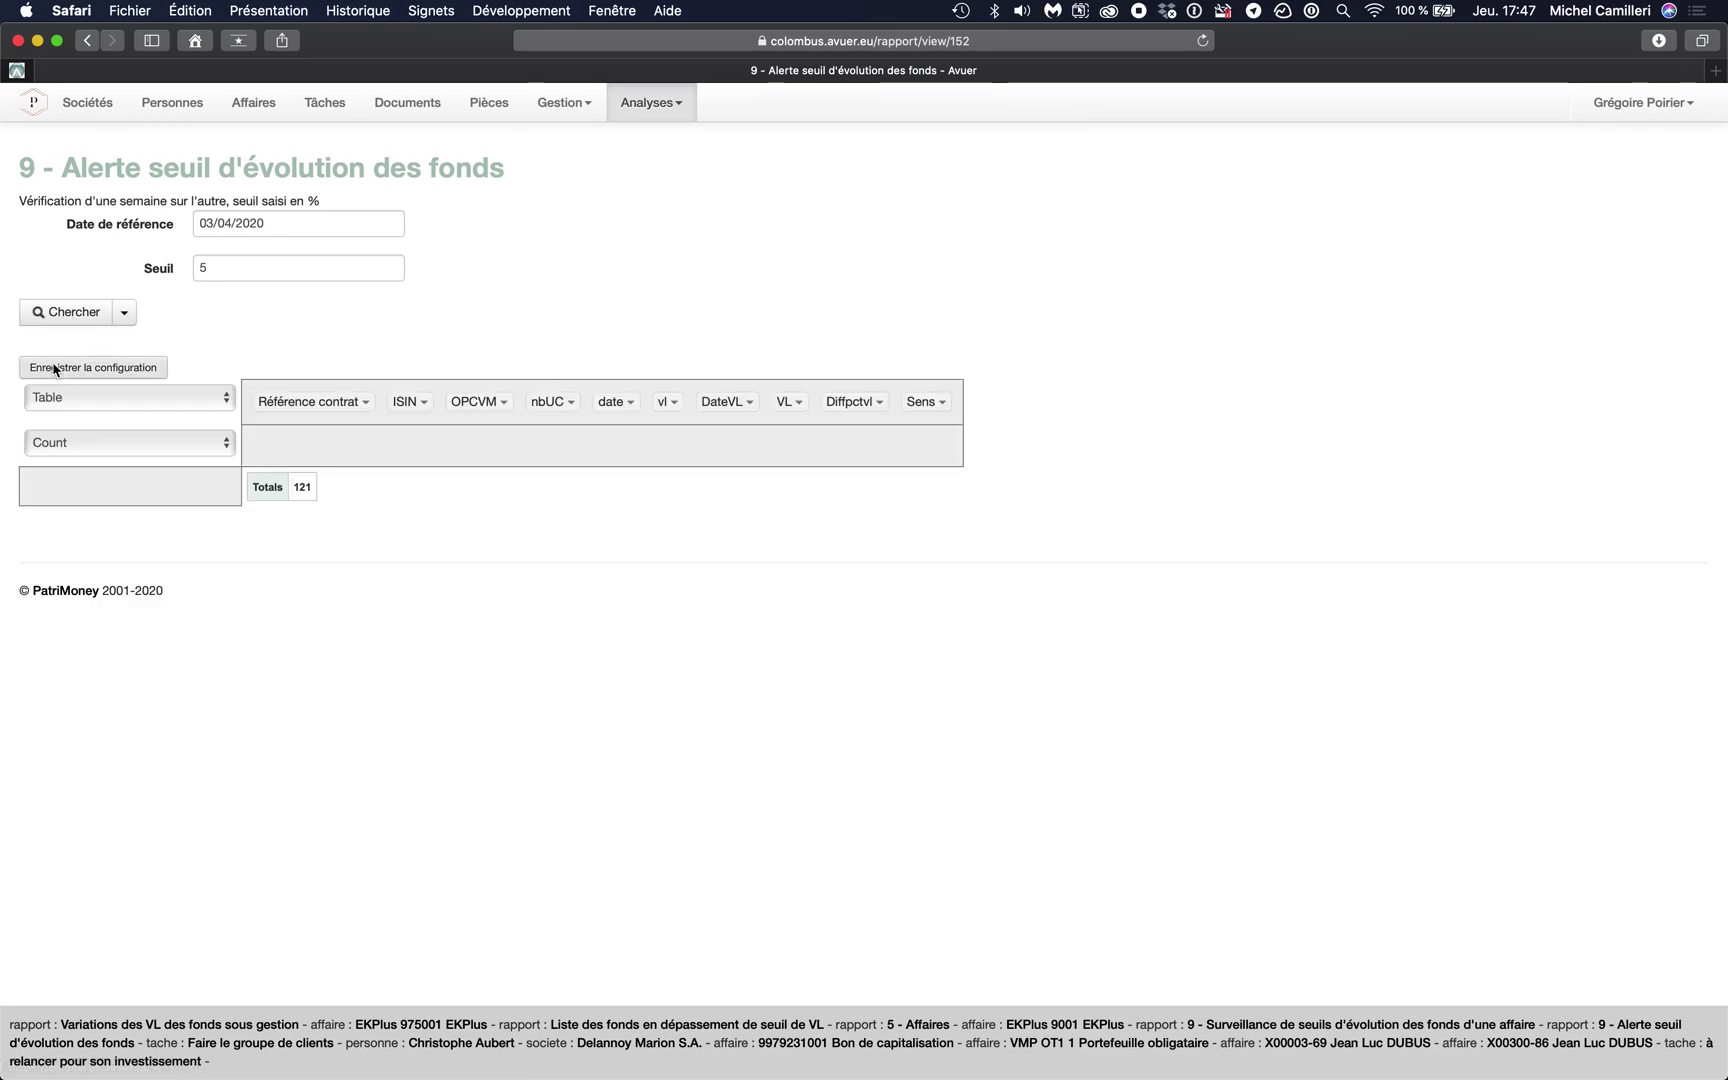
left_click_drag(315, 397, 177, 467)
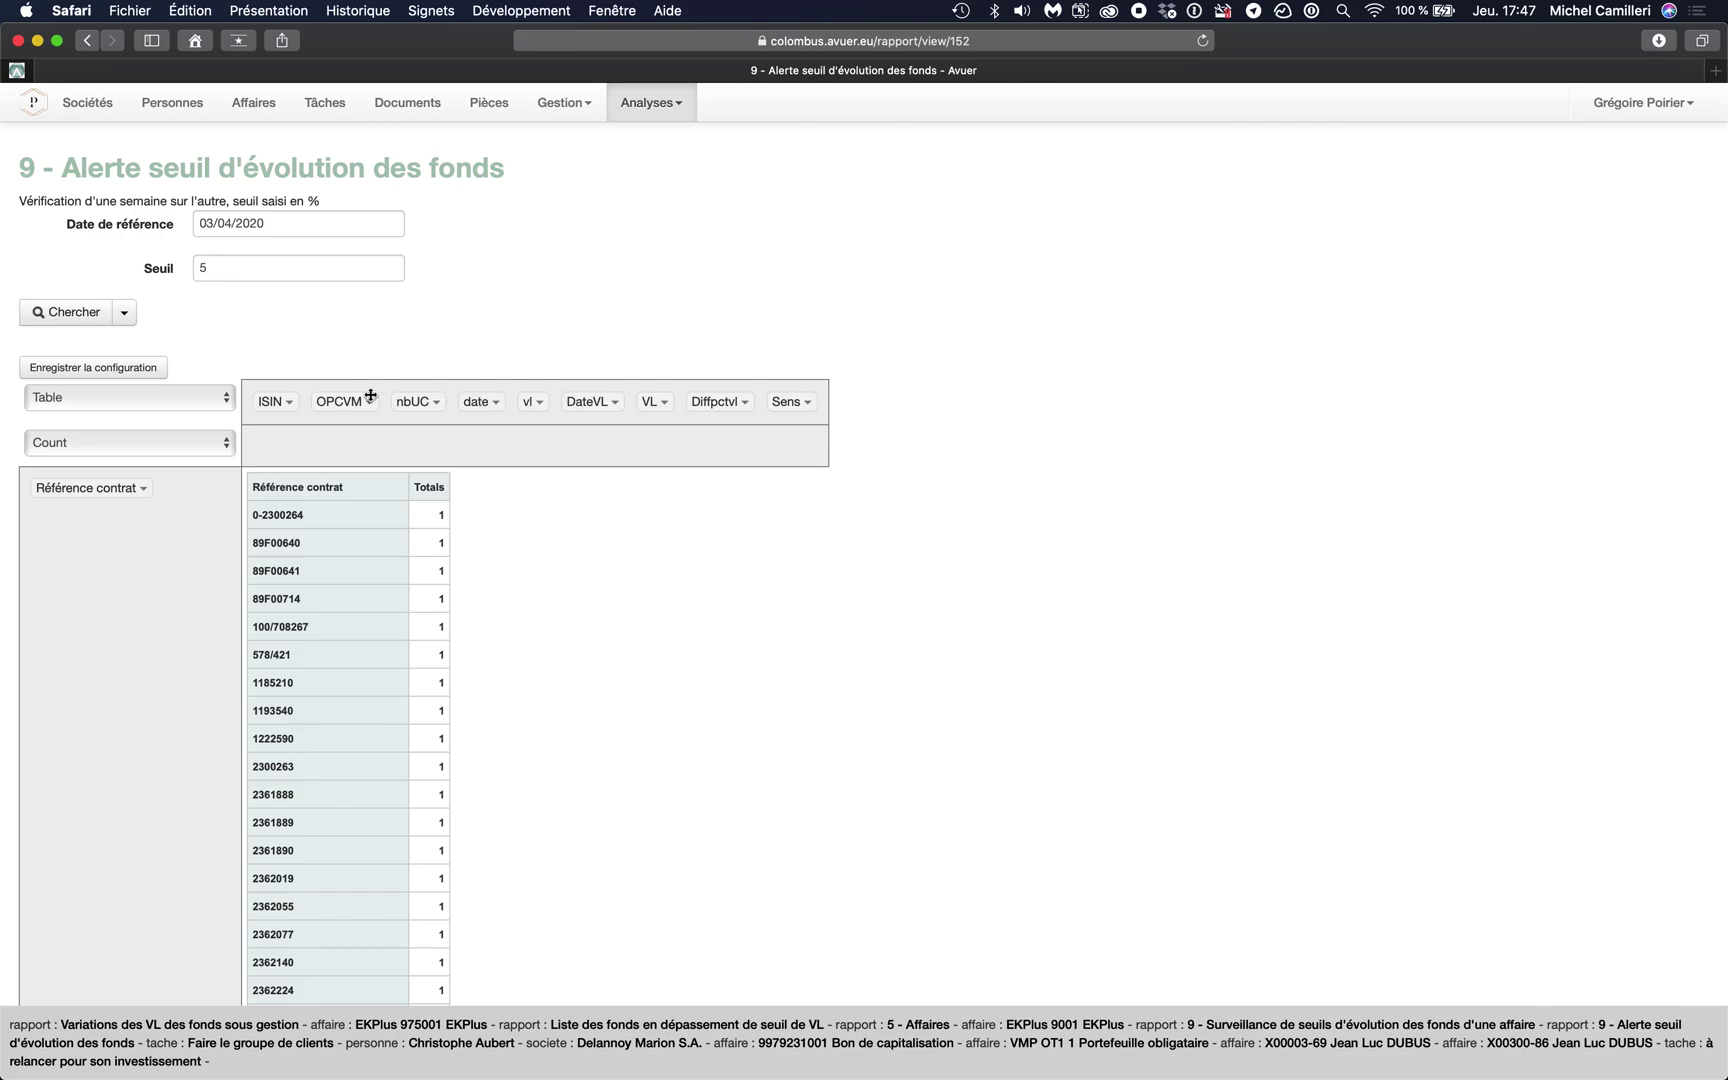
left_click_drag(349, 397, 78, 527)
left_click(106, 448)
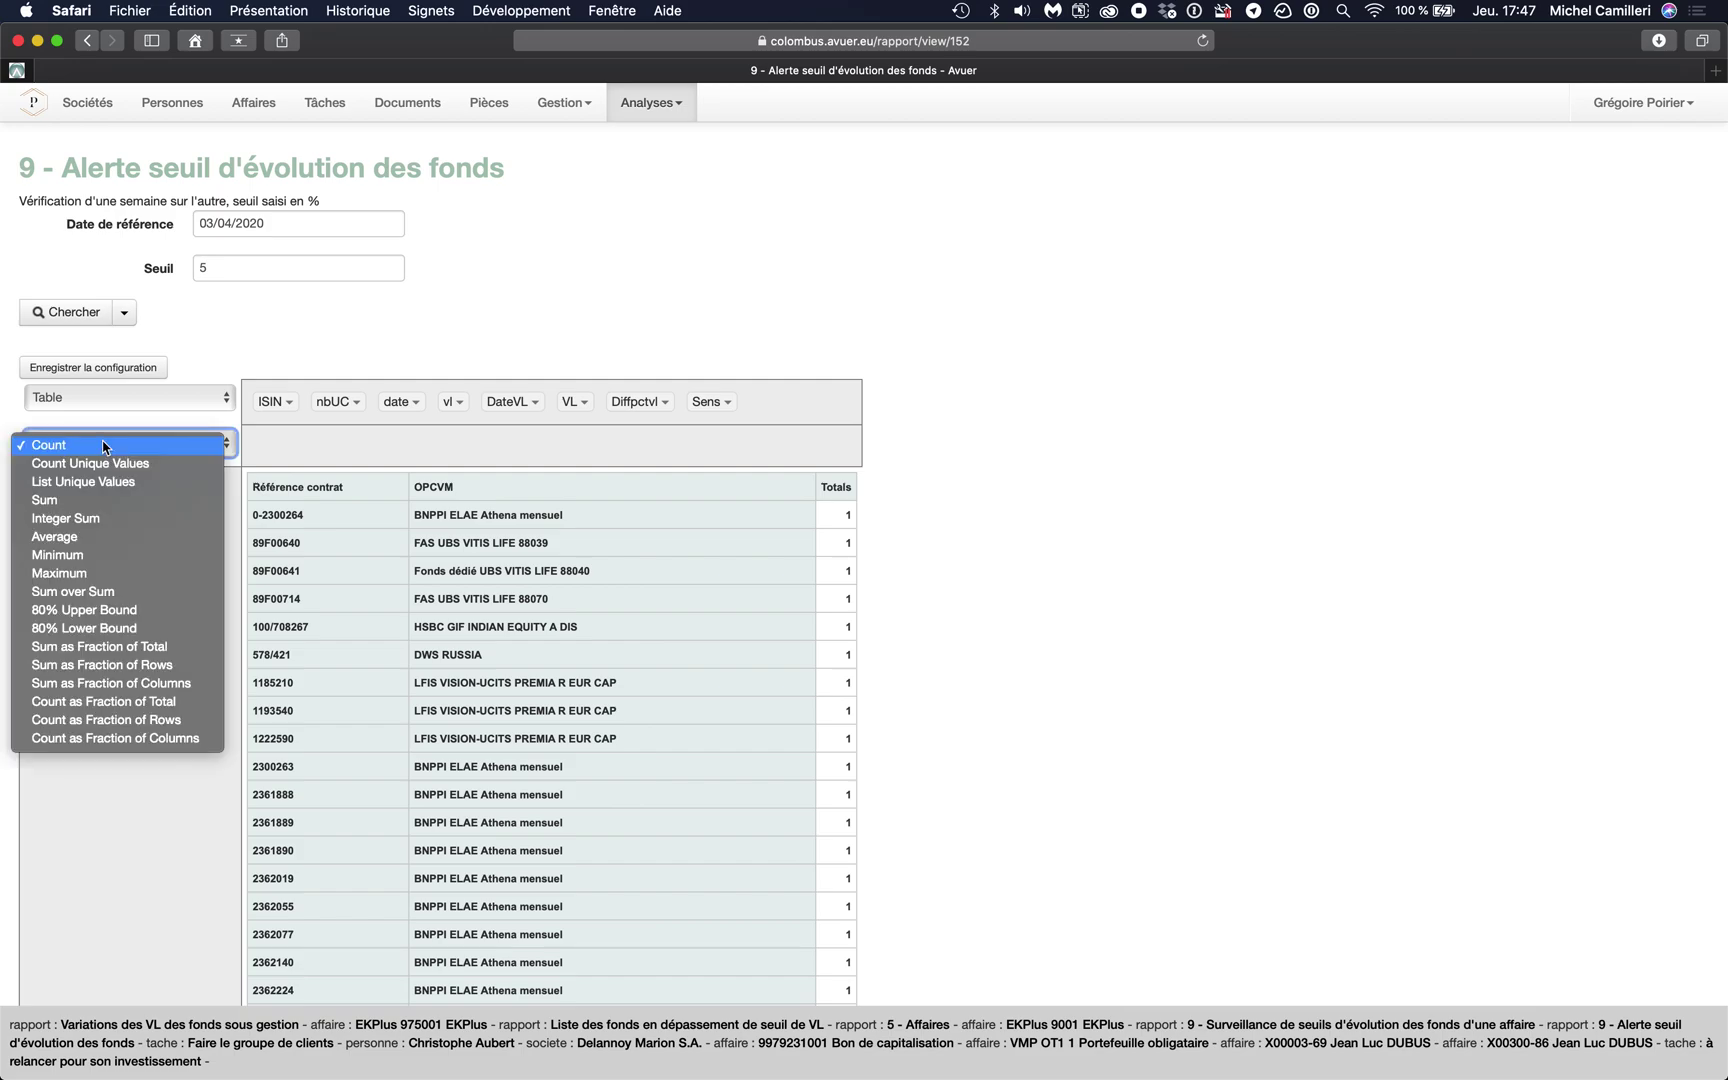
left_click(93, 501)
left_click(118, 476)
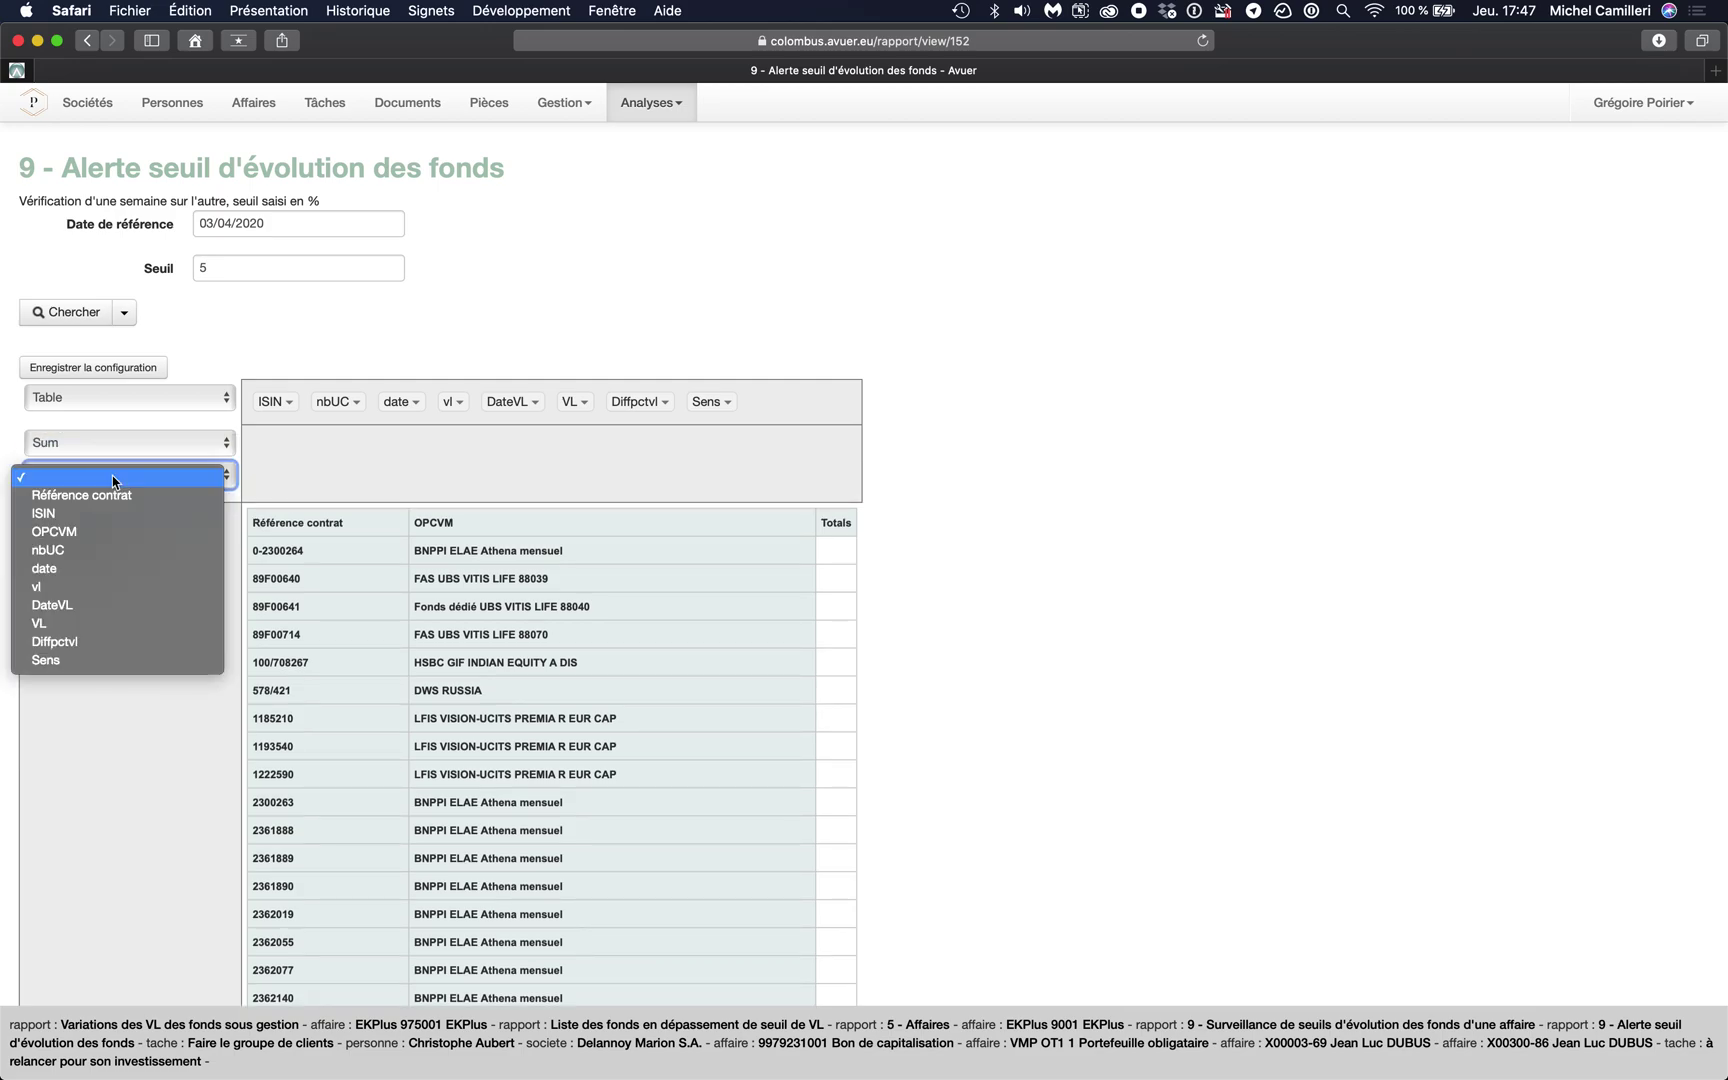
left_click(57, 642)
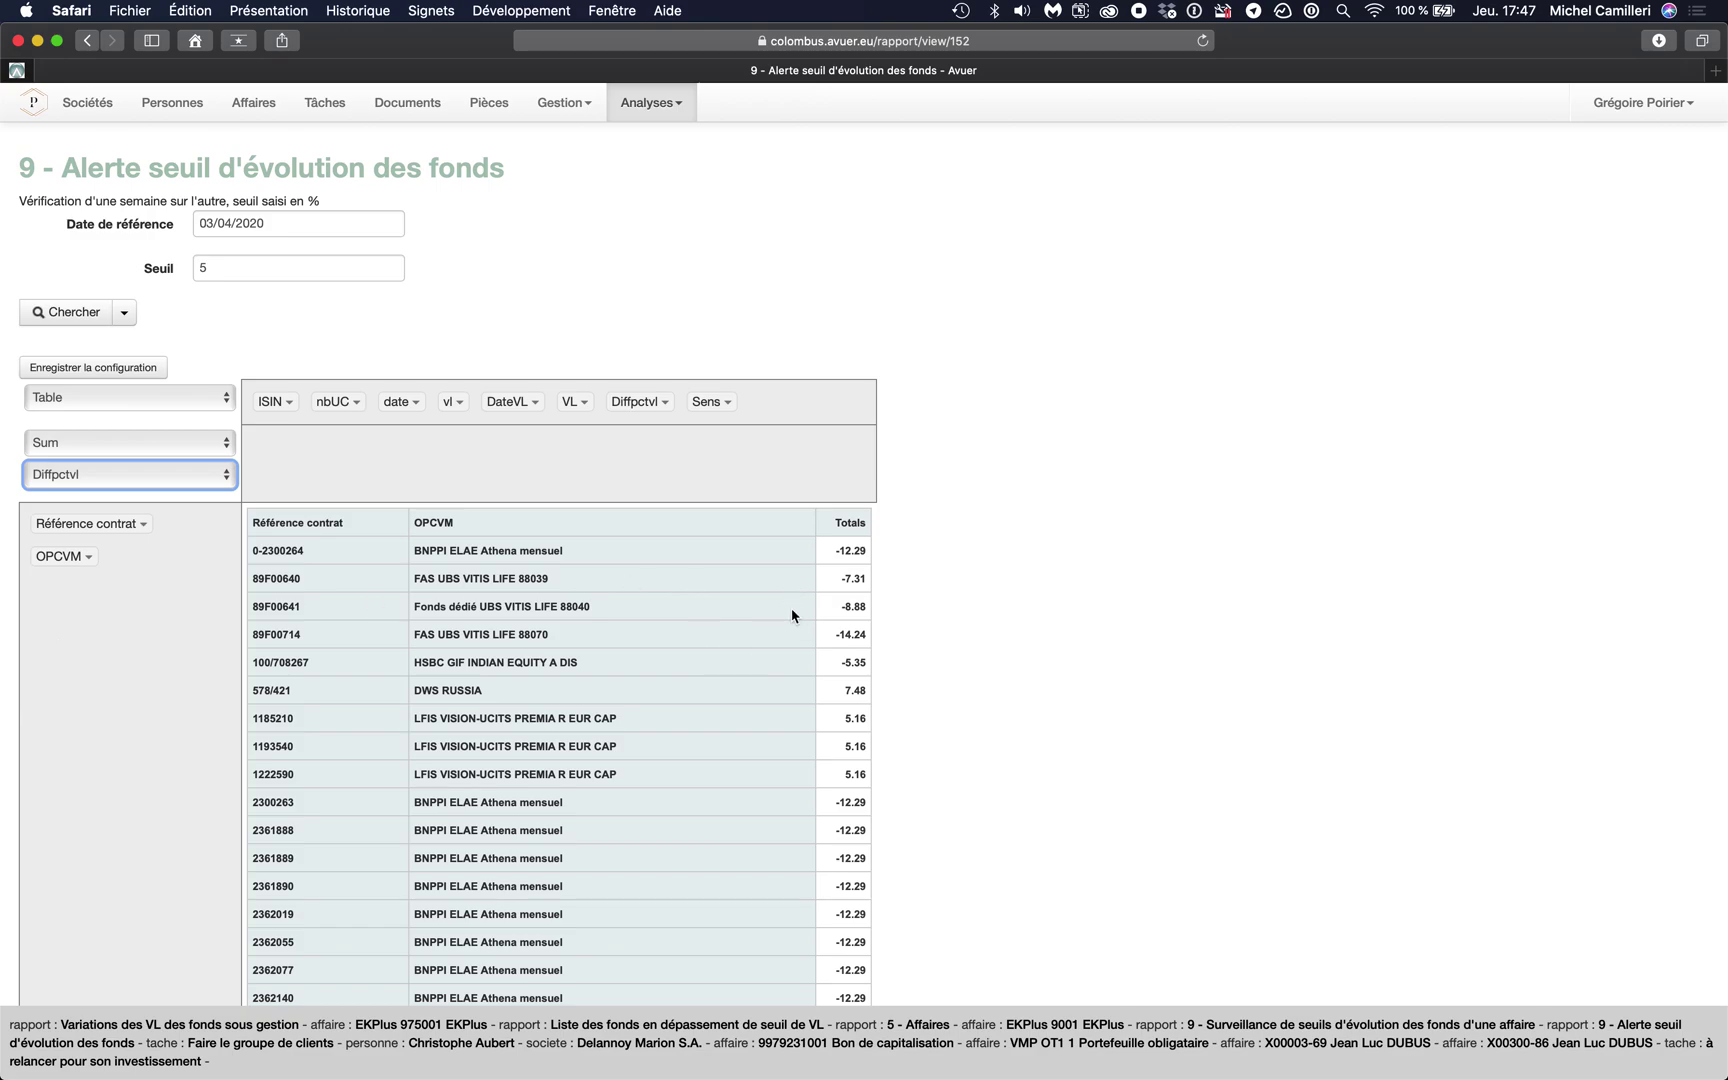
left_click_drag(710, 401, 48, 590)
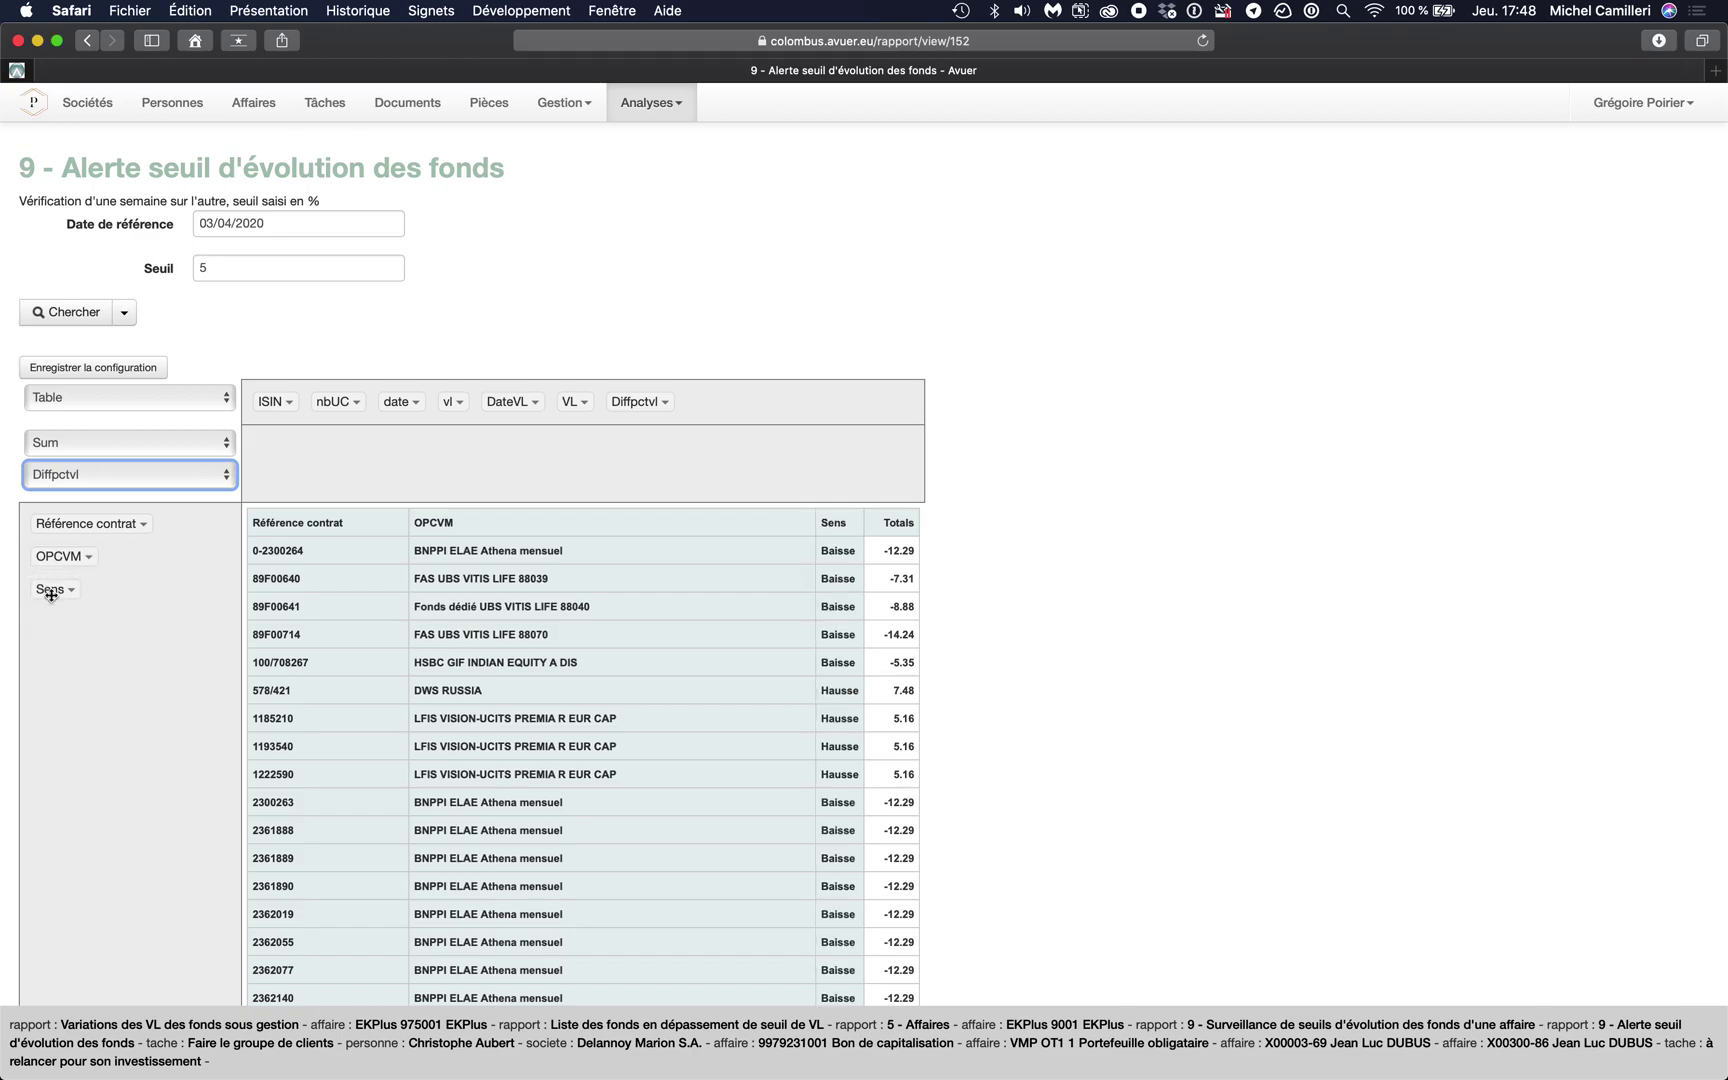
scroll(775, 607, "down", 3)
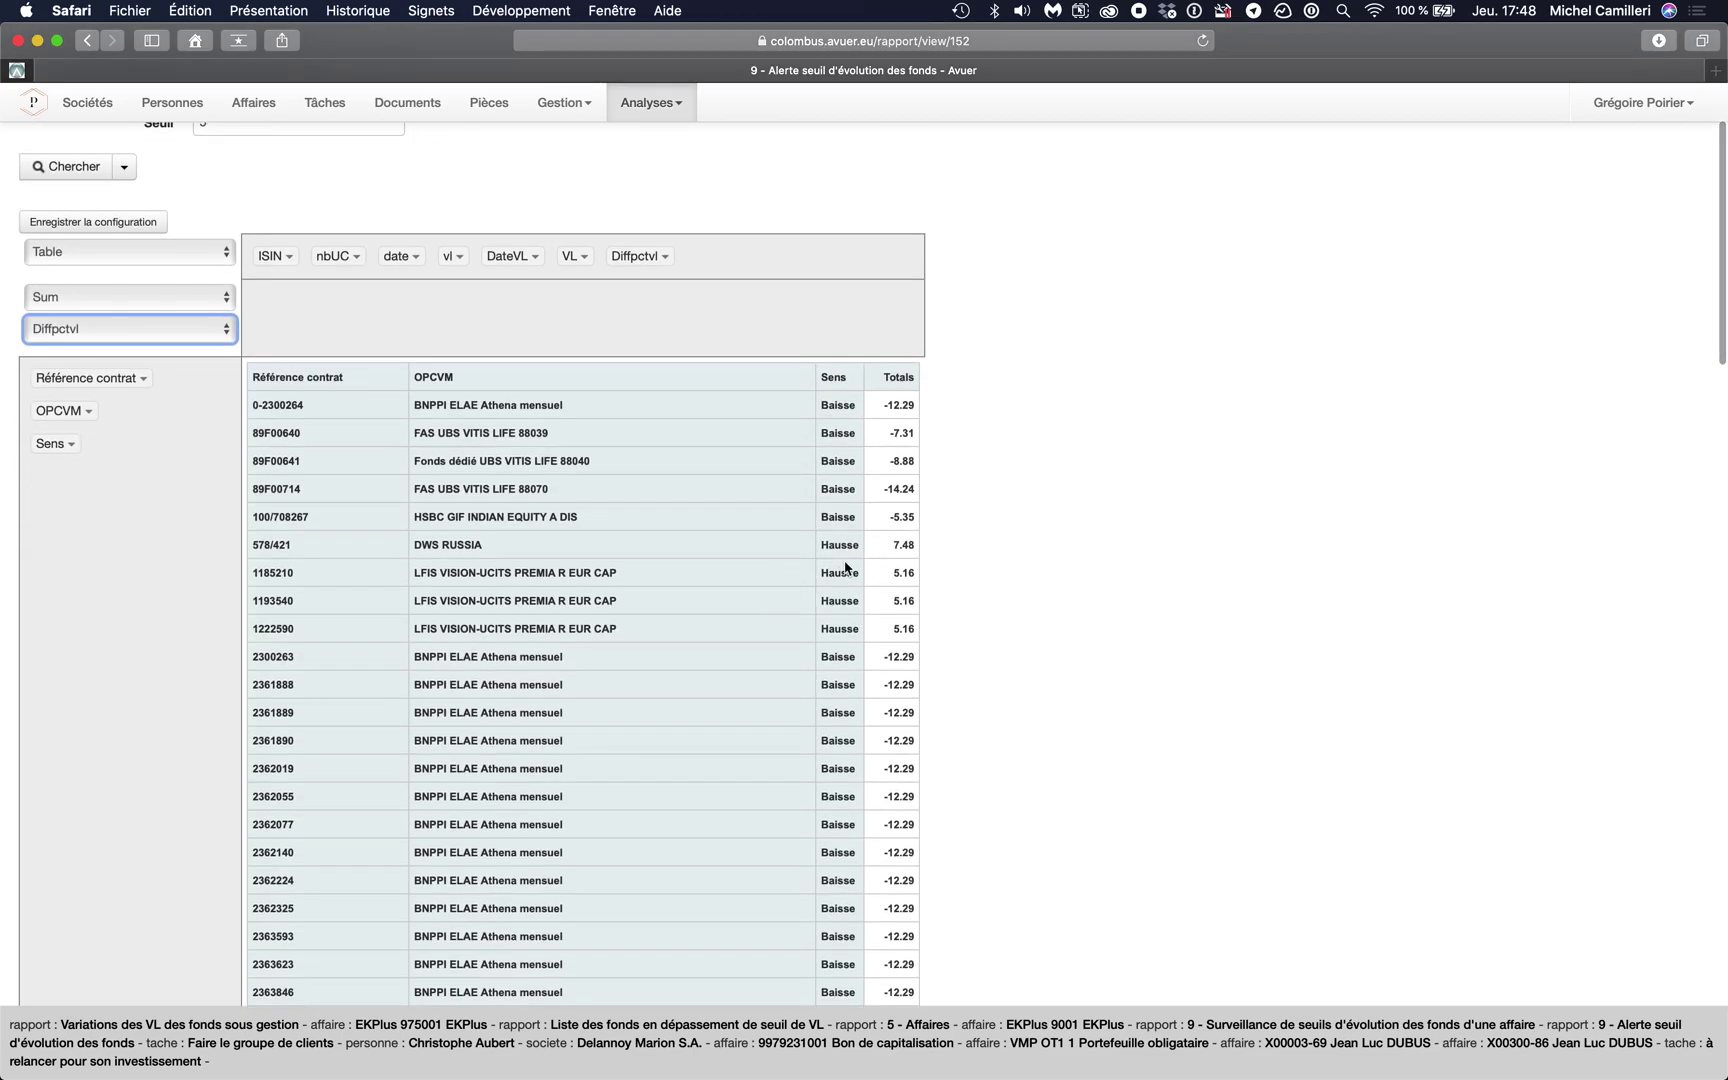
double_click(301, 404)
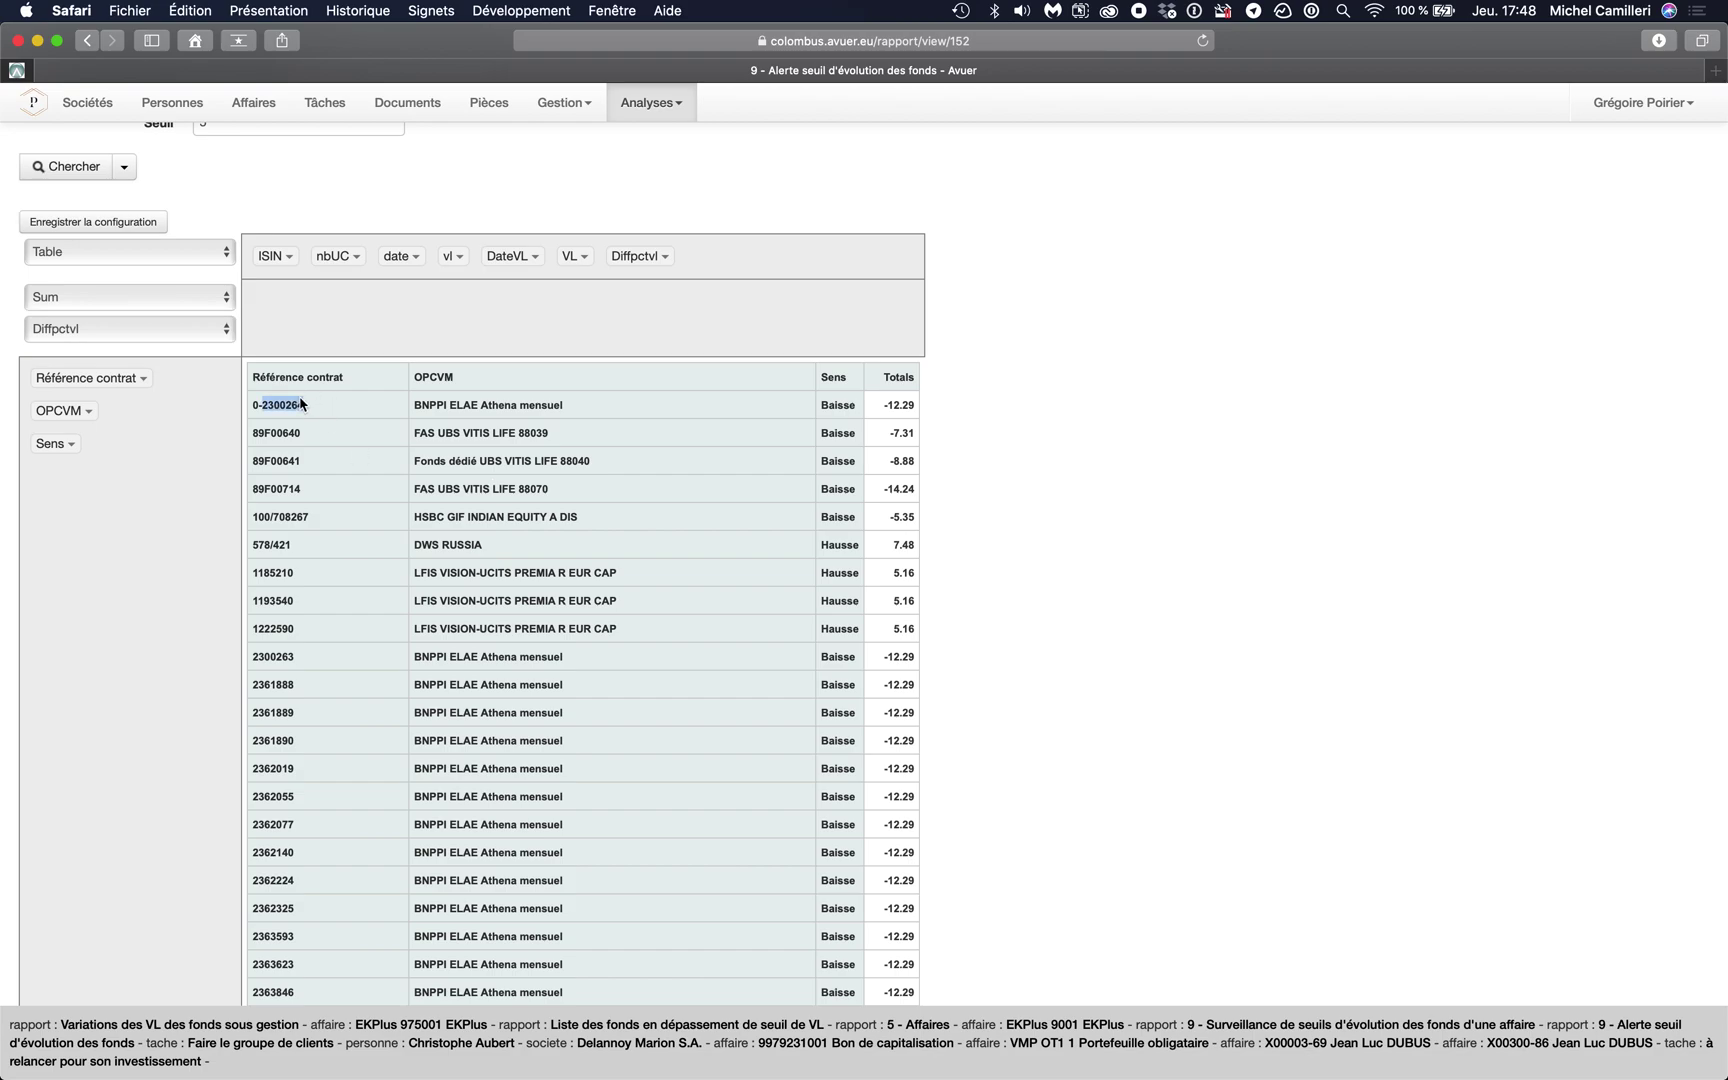
triple_click(453, 410)
triple_click(828, 411)
left_click(880, 411)
scroll(413, 655, "down", 10)
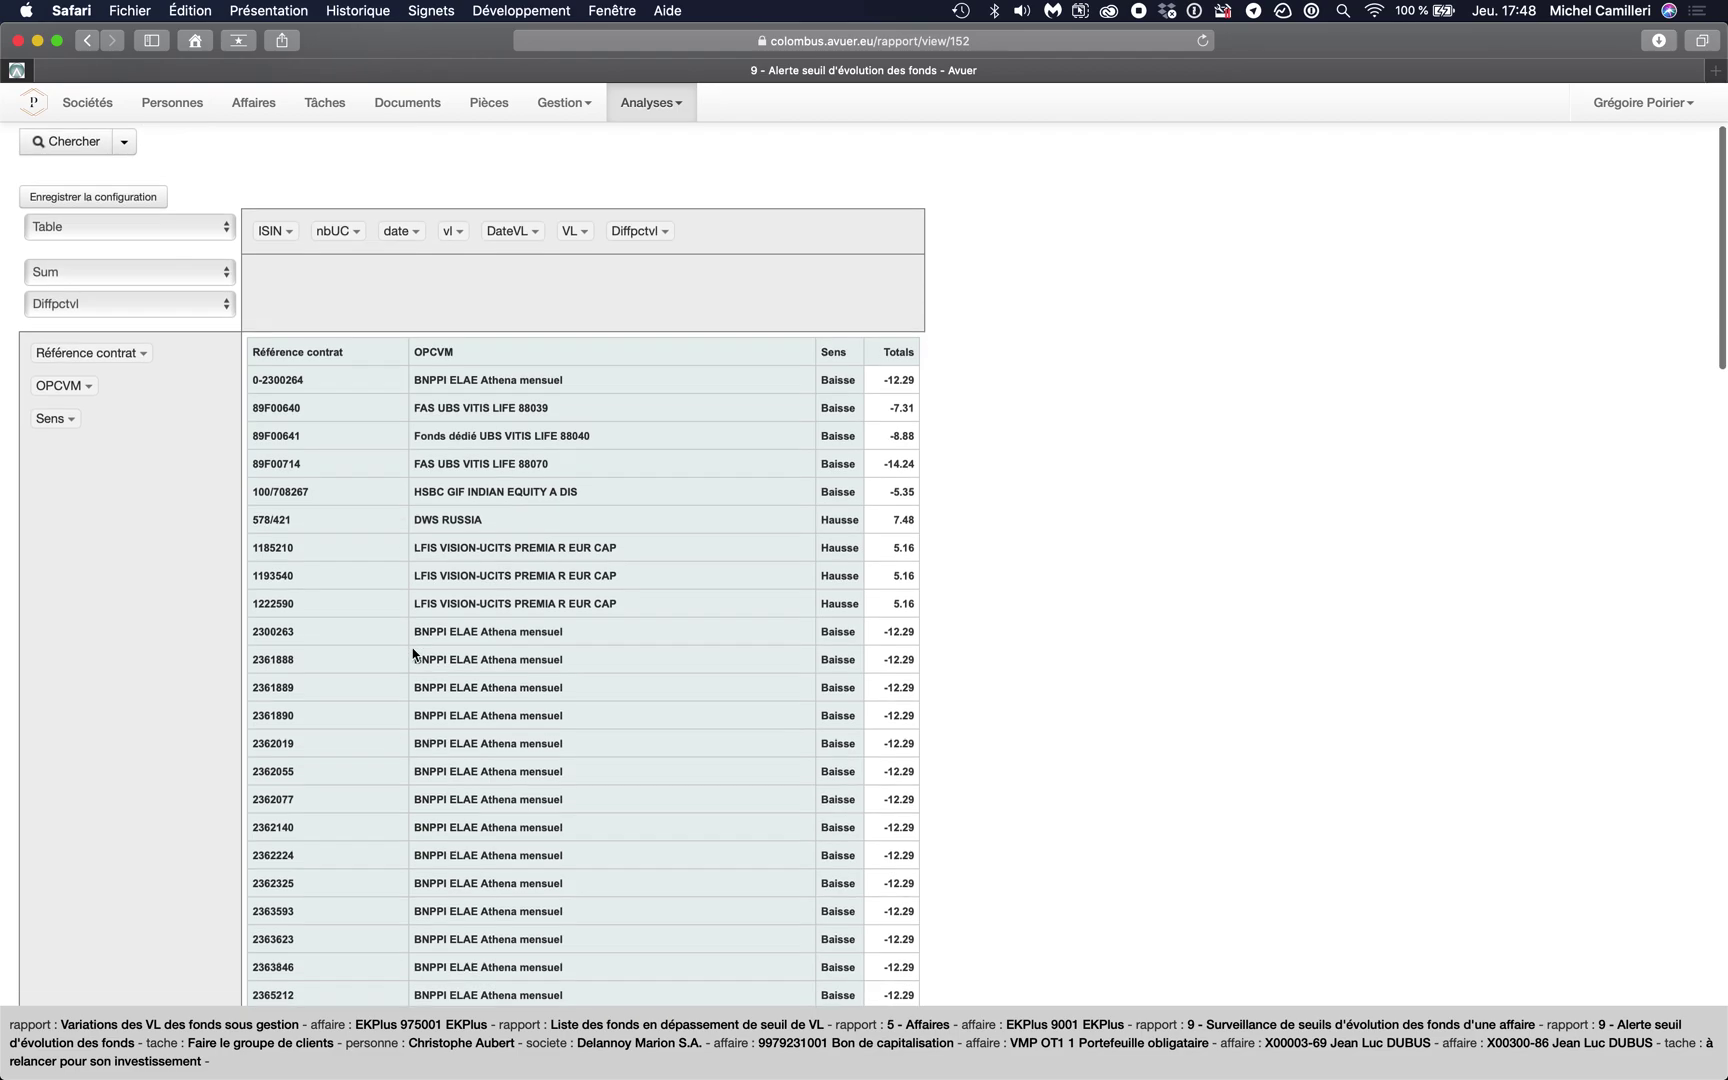
scroll(413, 655, "down", 2)
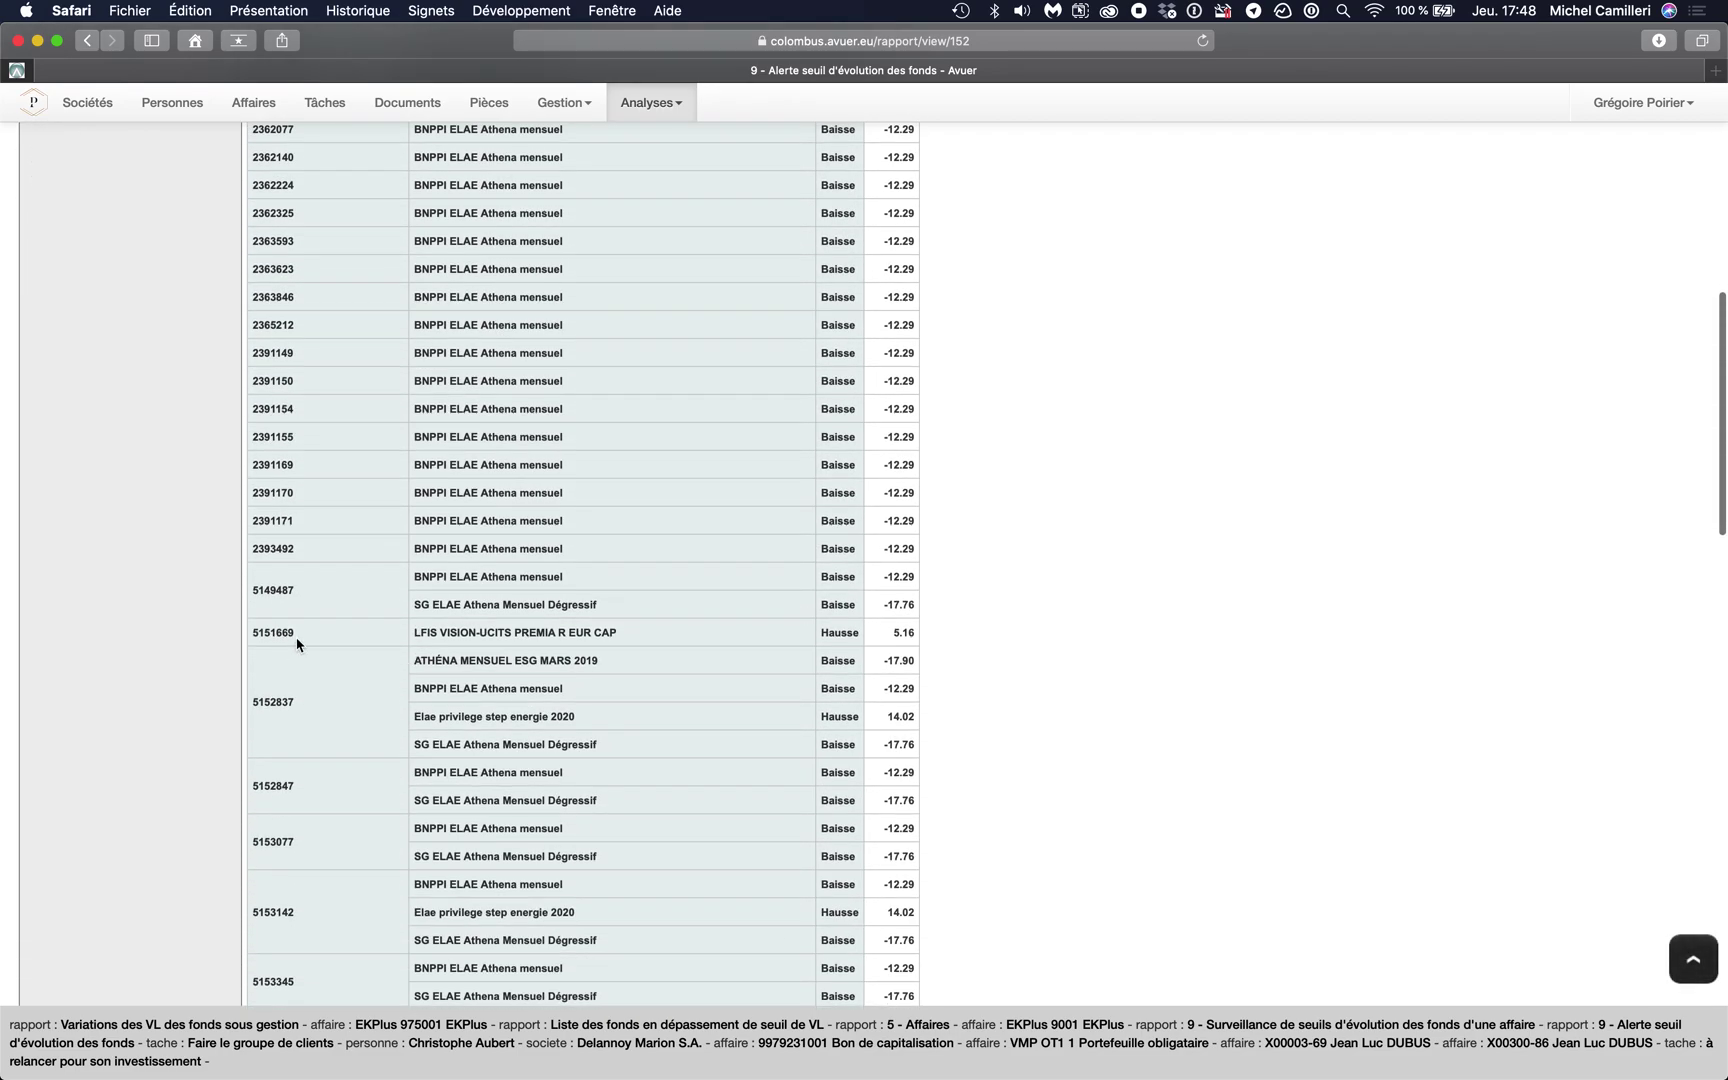
triple_click(279, 703)
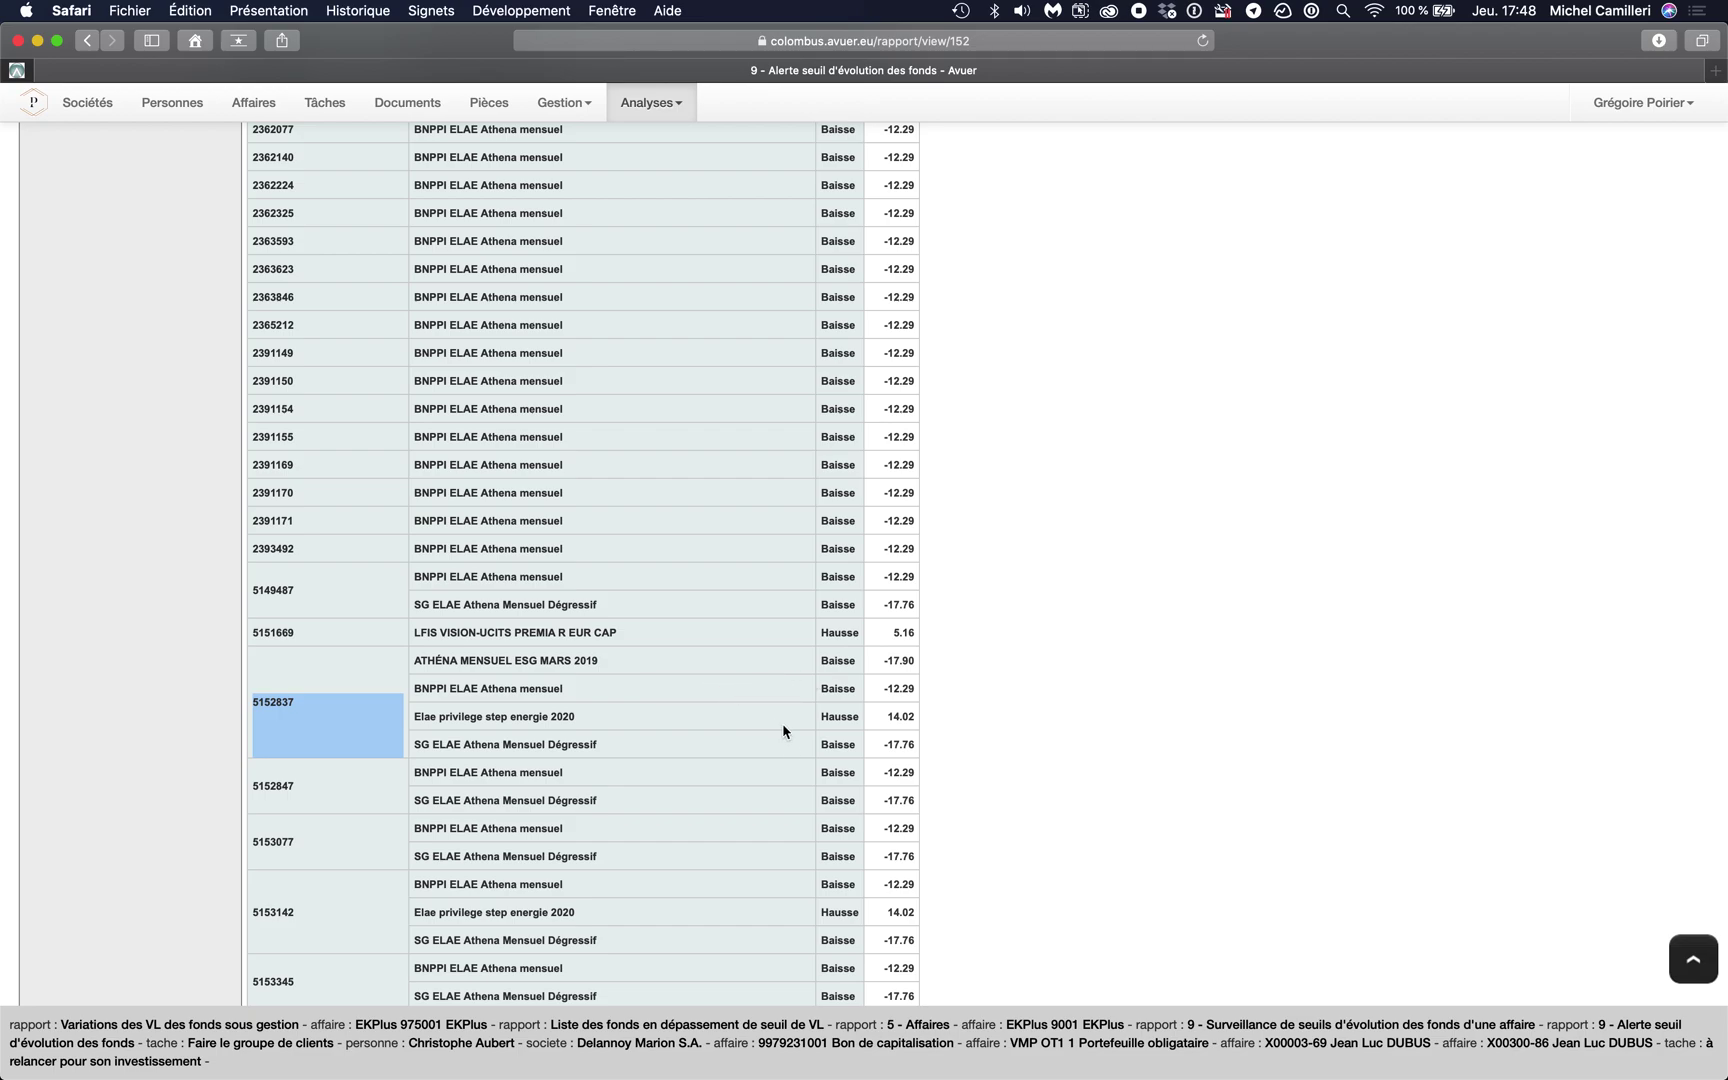
- Add date, vl, DateVL and VL to the pivot rows, placing VL after DateVL
left_click(313, 743)
scroll(373, 695, "up", 20)
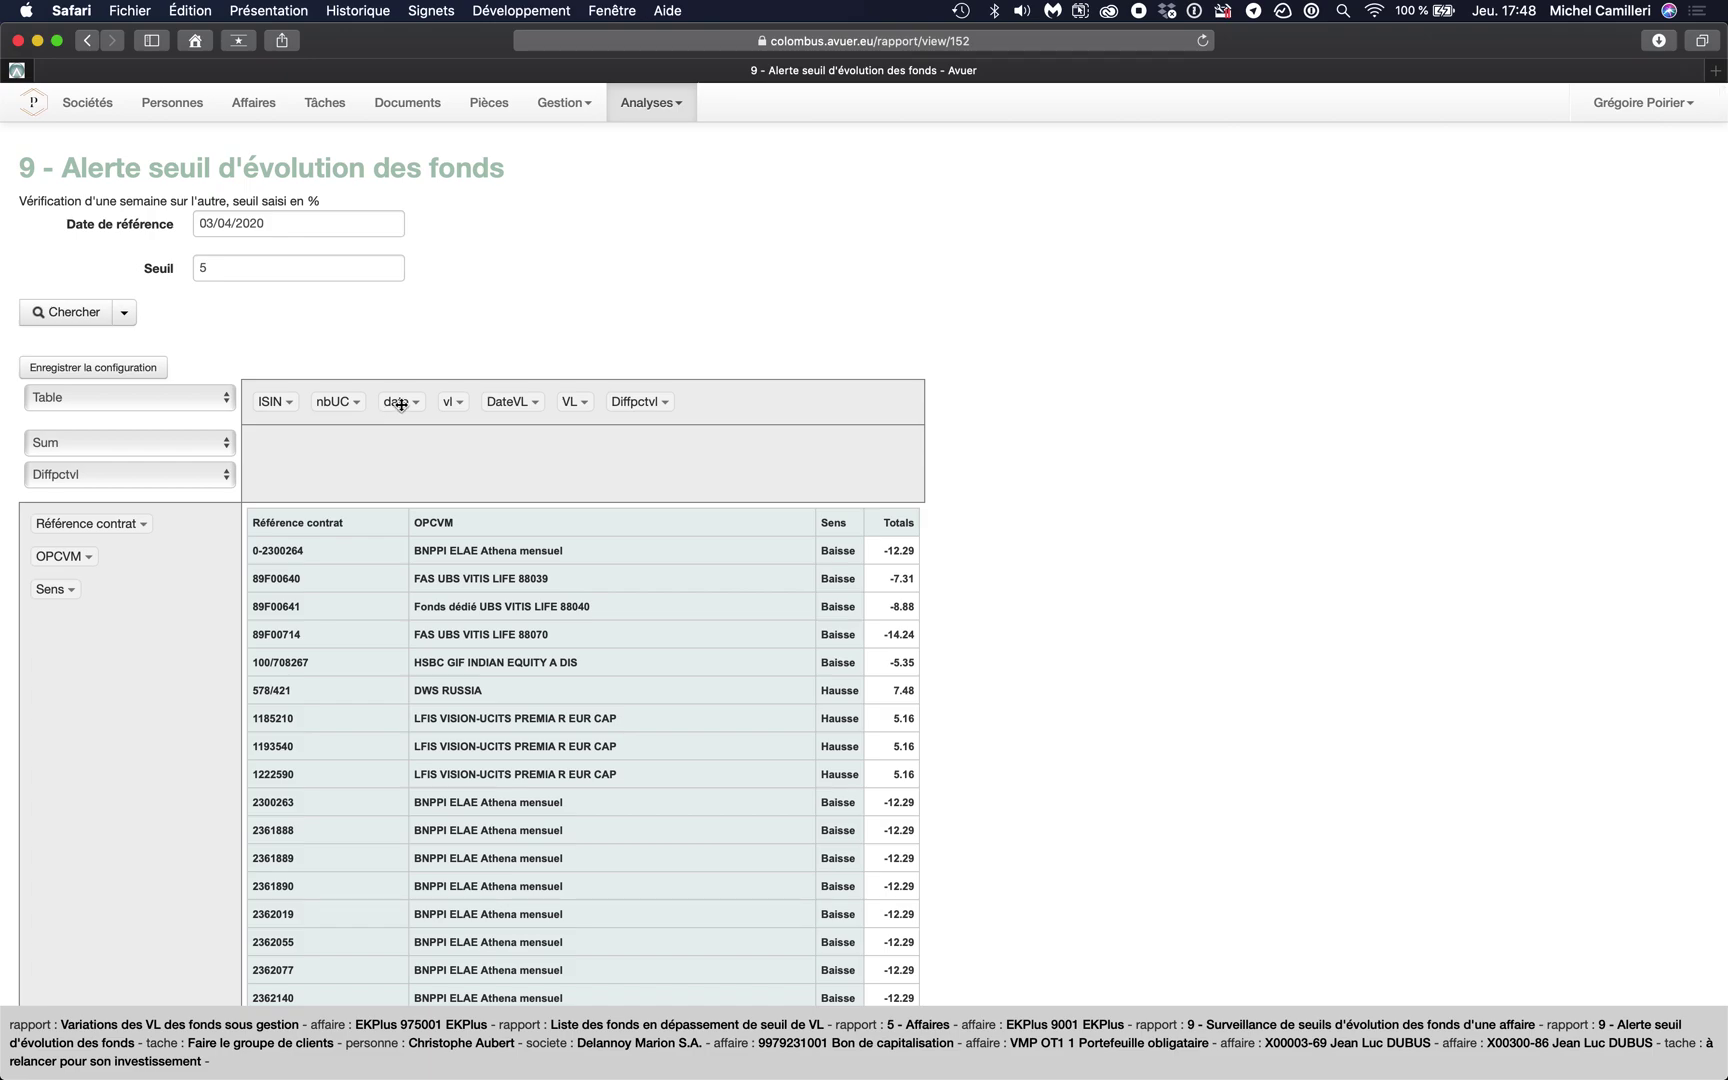
left_click_drag(400, 402, 51, 642)
left_click_drag(401, 409, 87, 687)
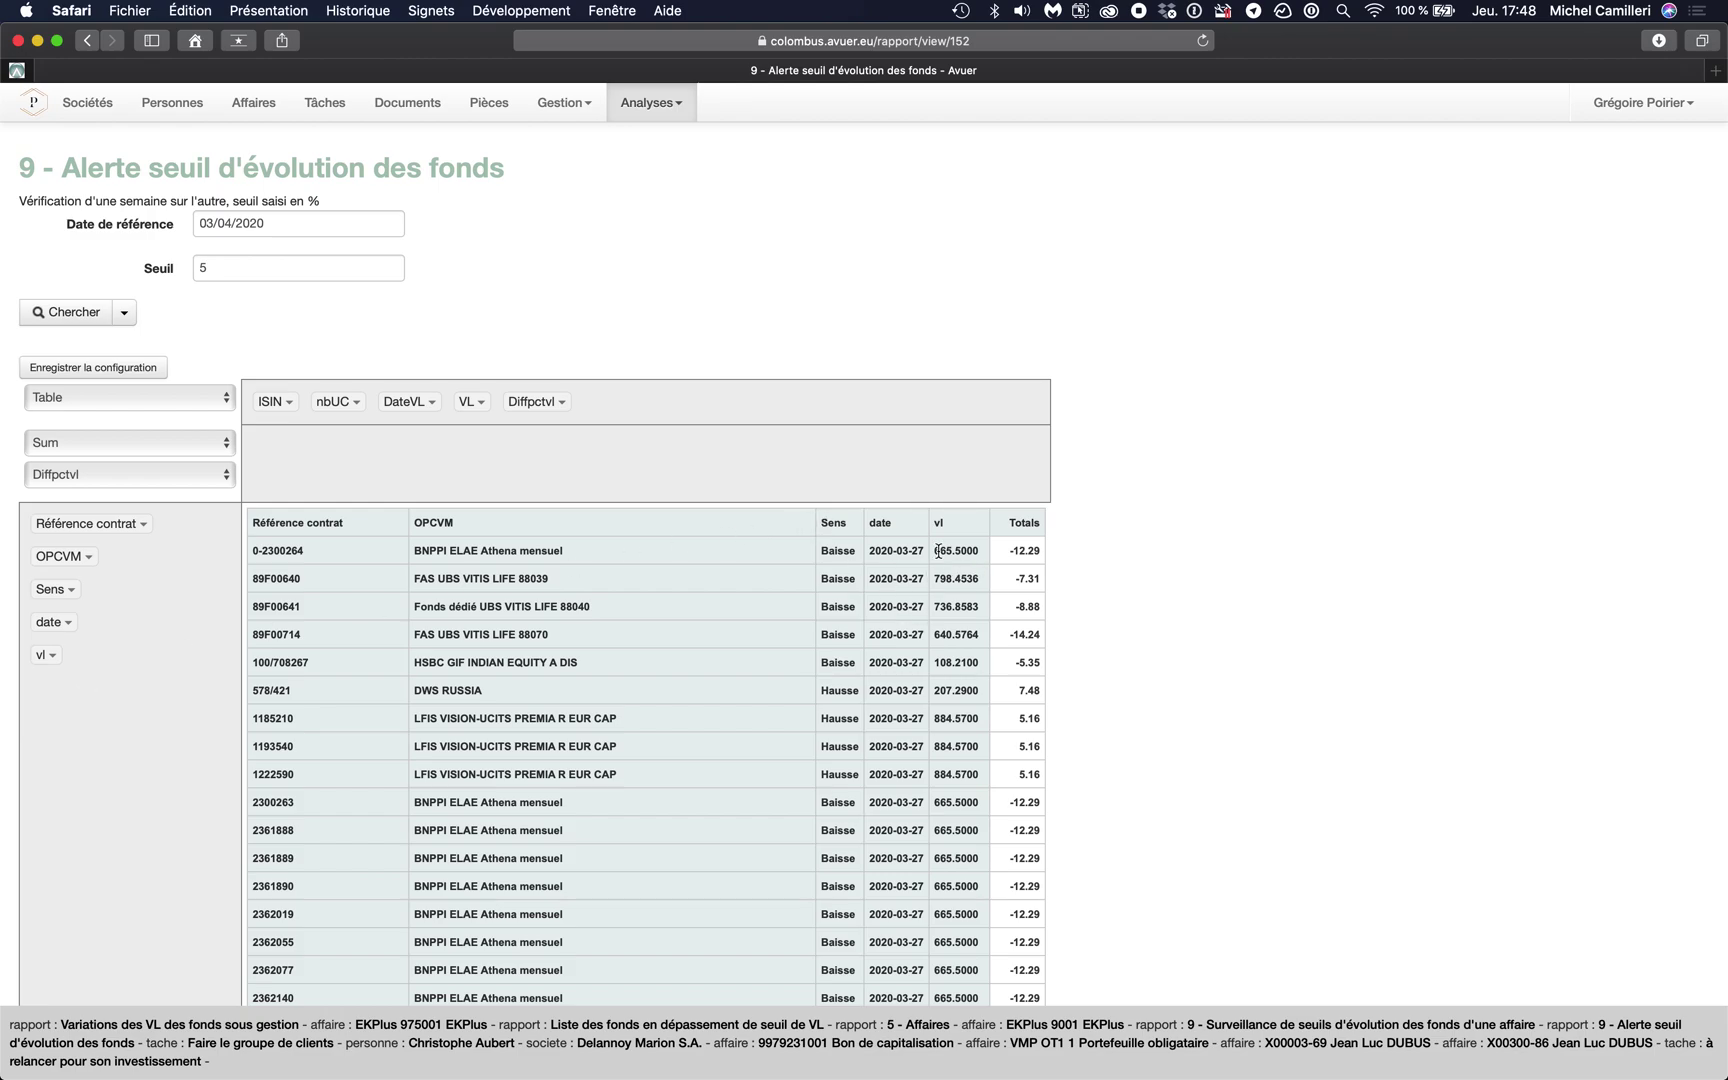
left_click_drag(397, 404, 67, 748)
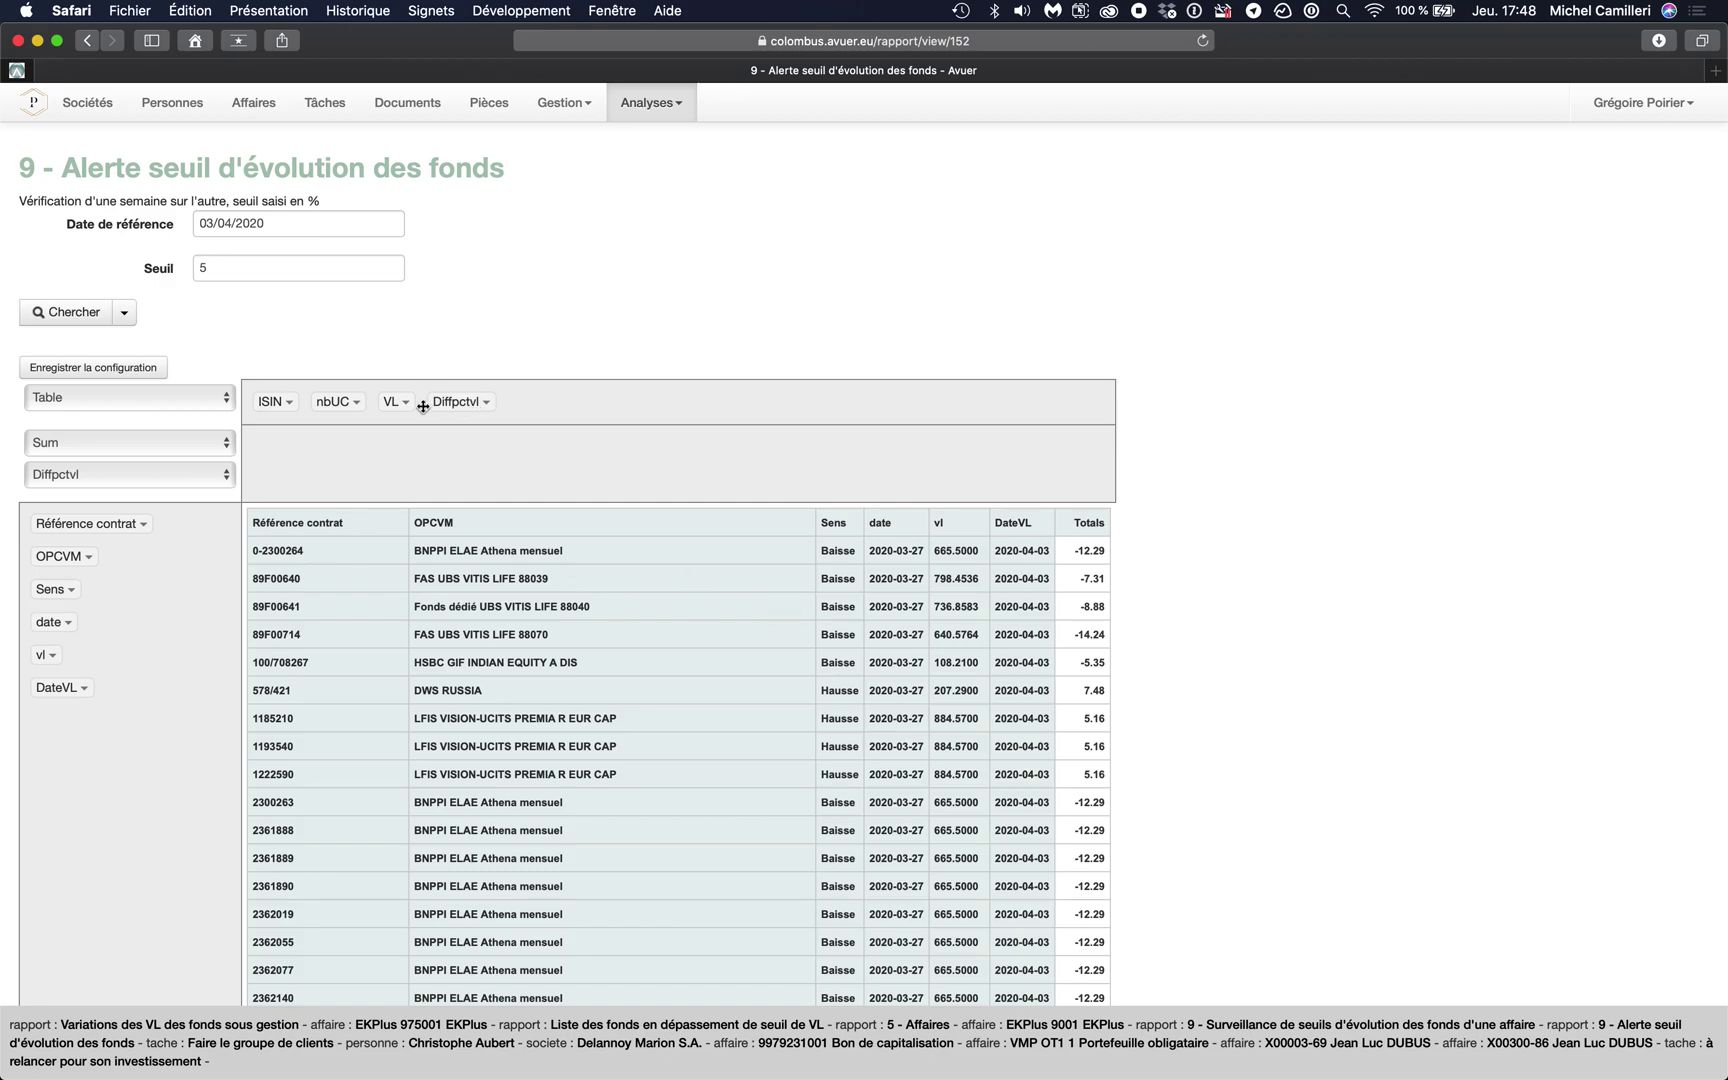
left_click_drag(397, 401, 104, 690)
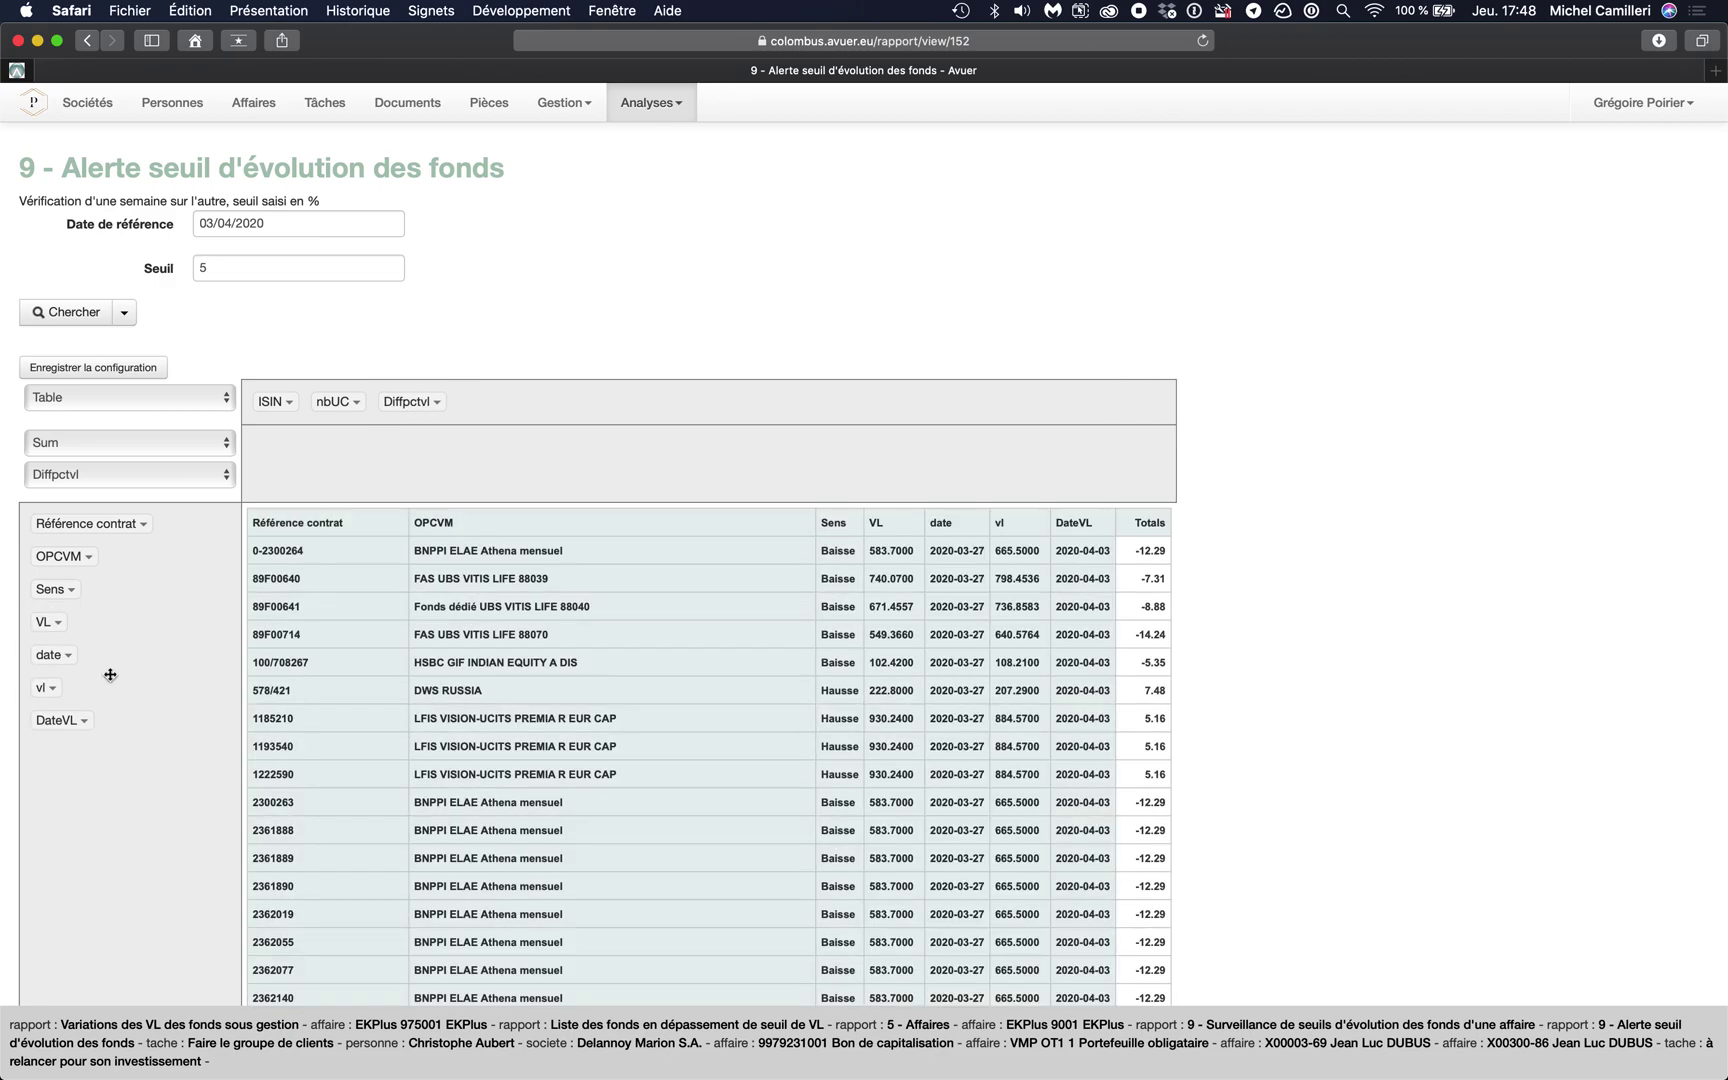
left_click_drag(53, 628, 58, 724)
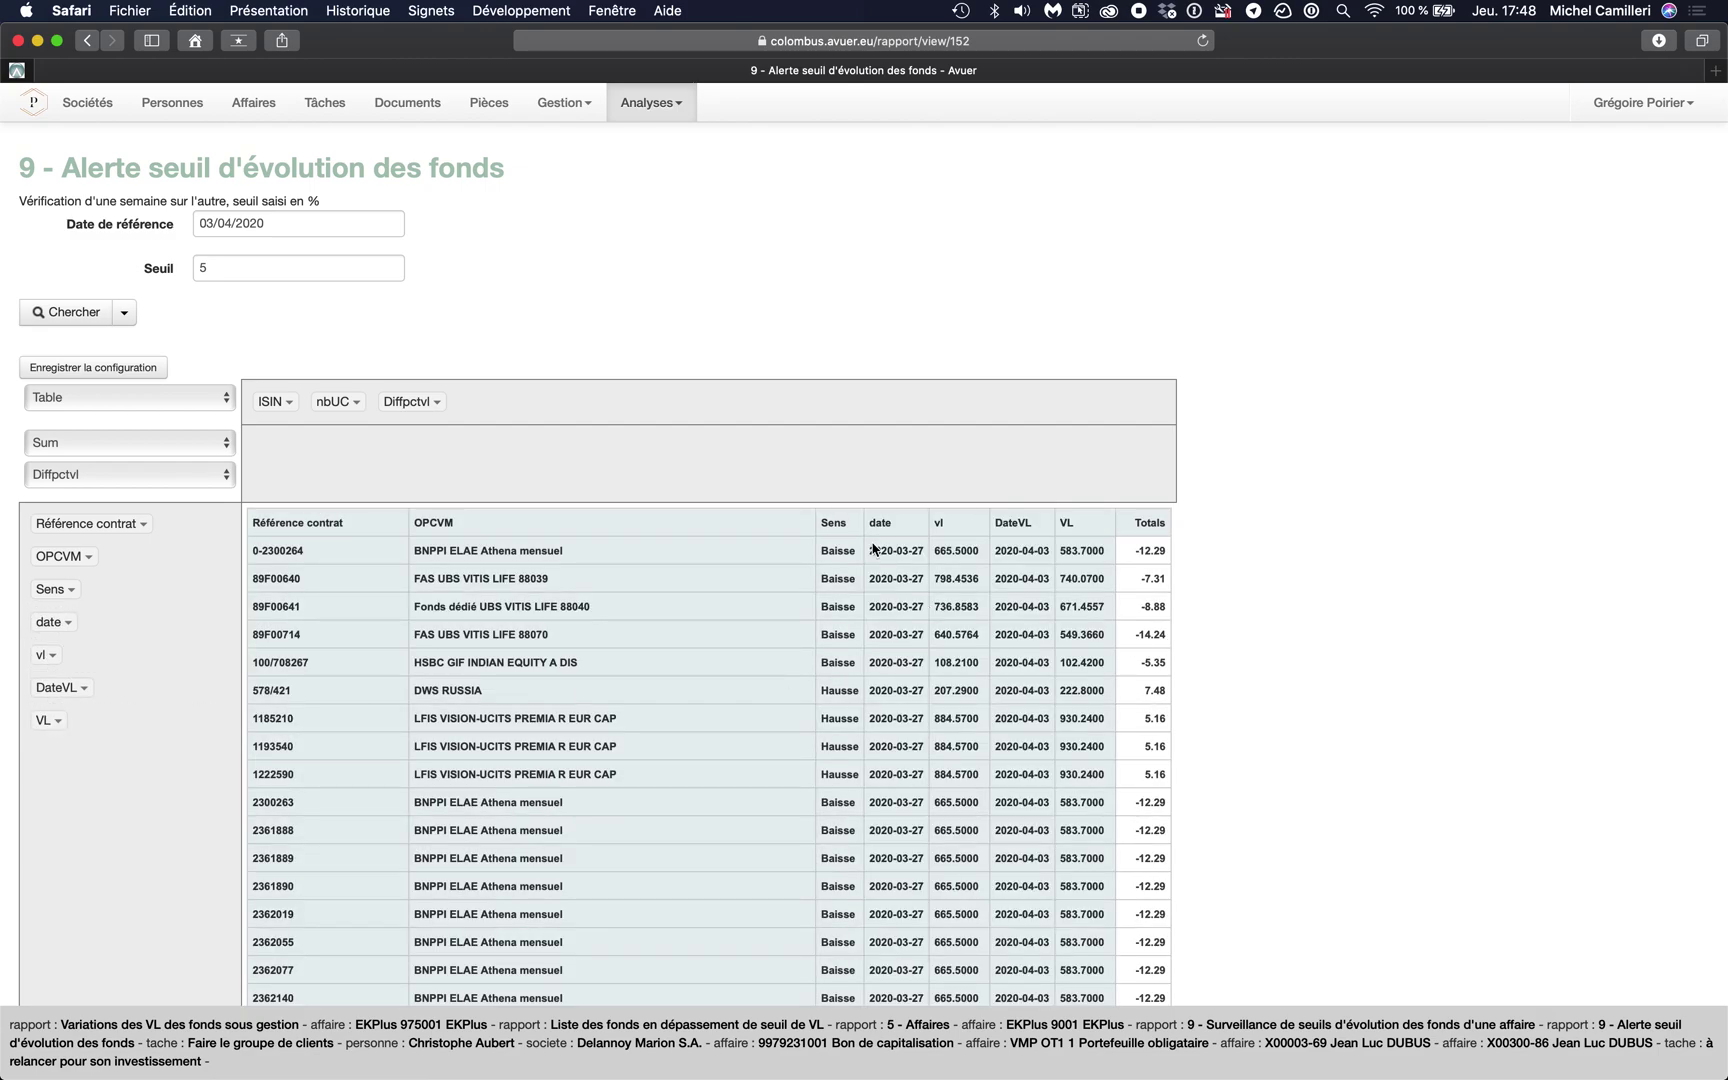
double_click(954, 551)
- Filter the Sens column to keep only Baisse rows, removing the Hausse funds
triple_click(1151, 554)
scroll(827, 627, "down", 20)
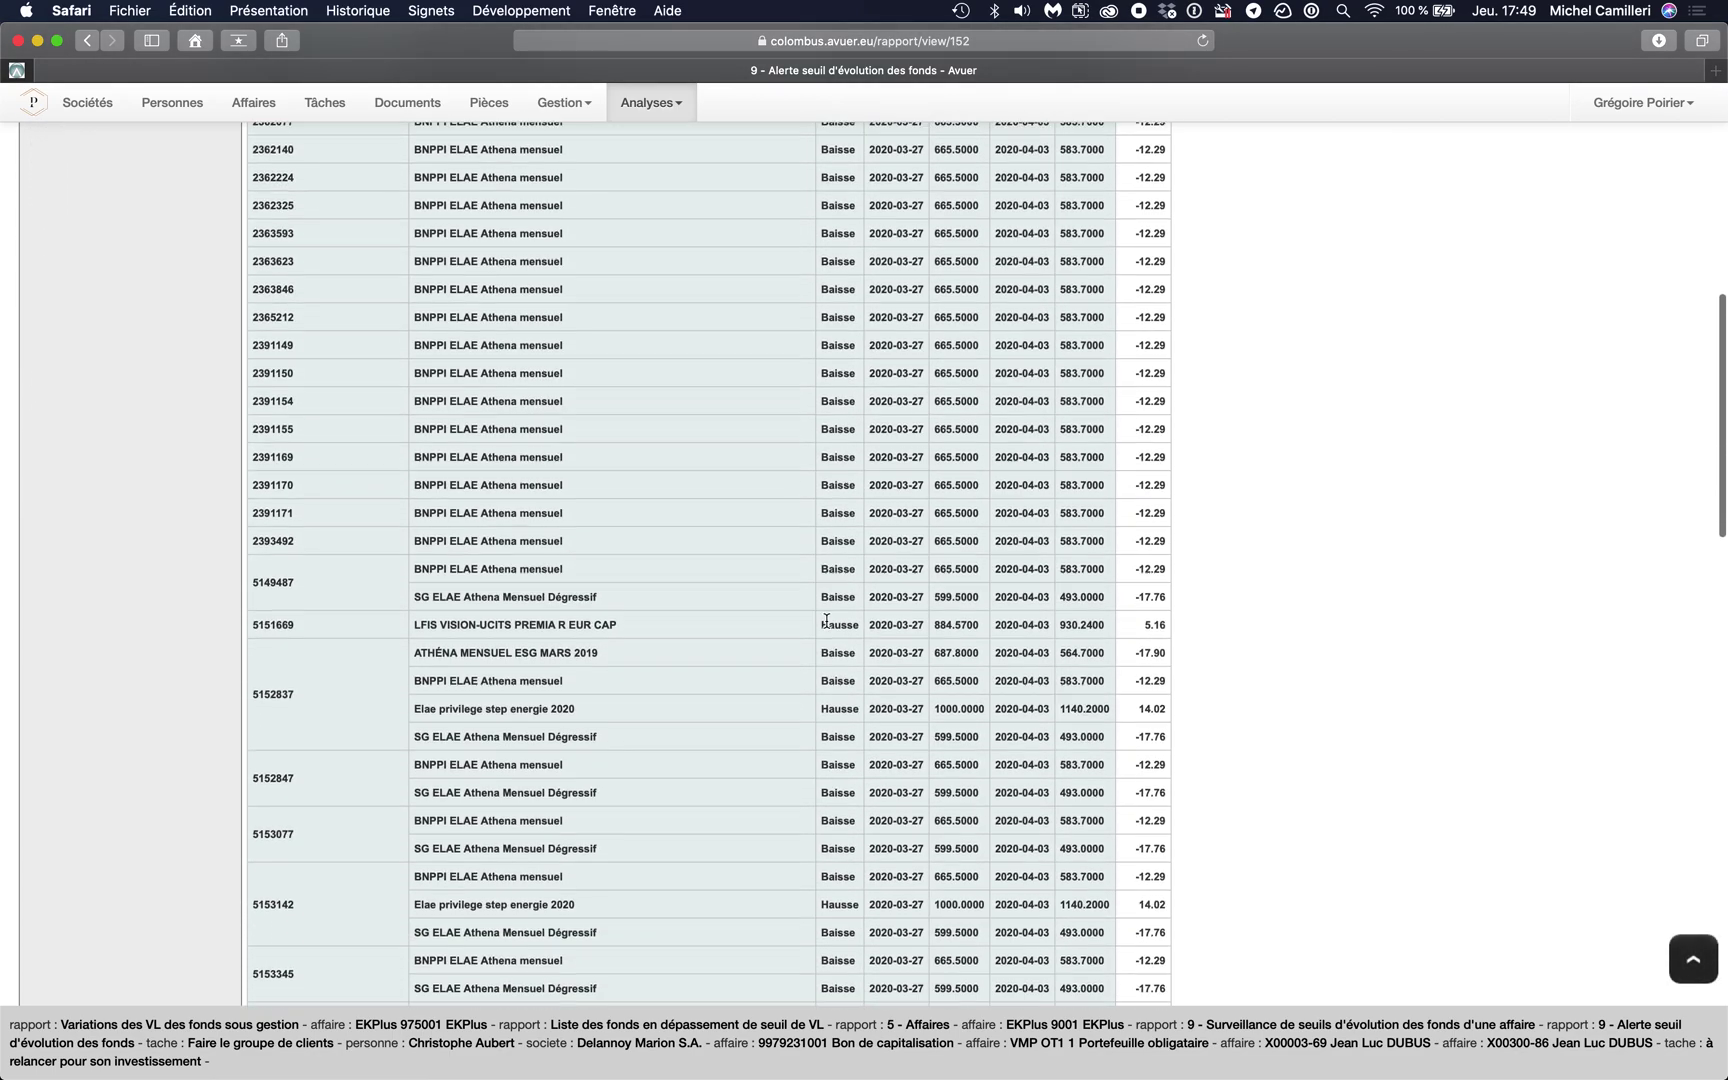
scroll(827, 621, "down", 5)
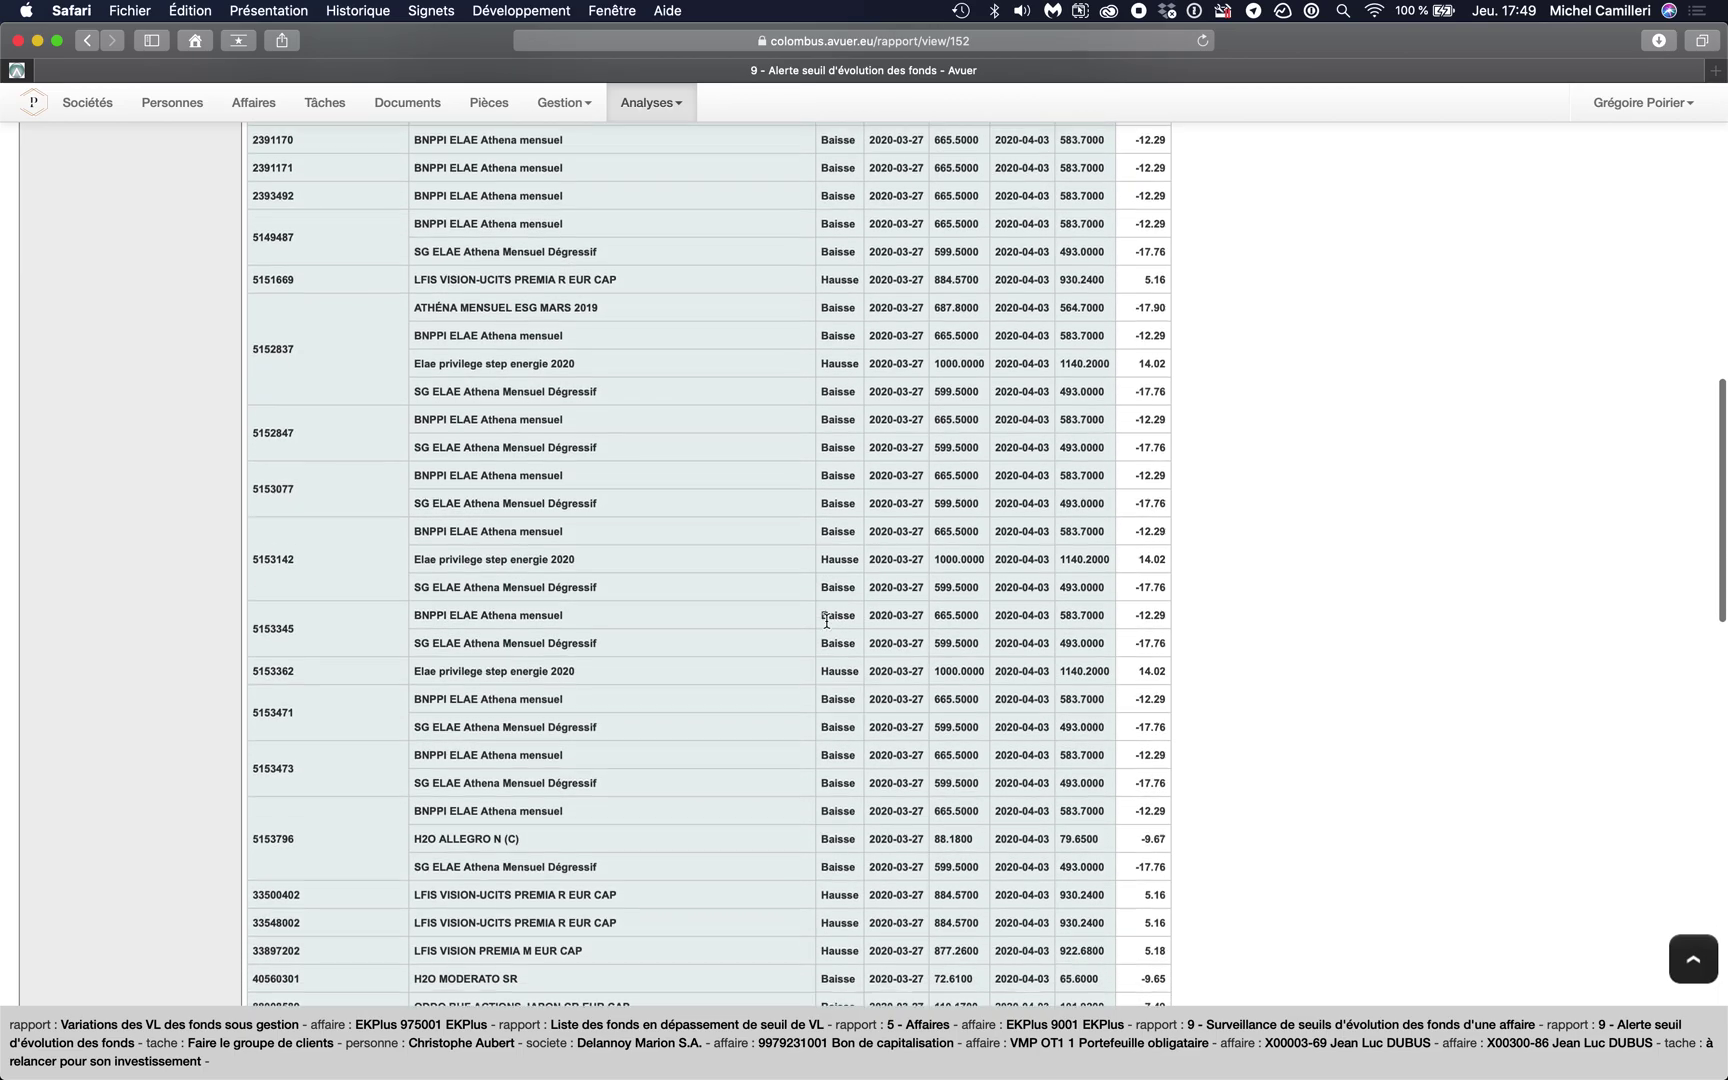
scroll(827, 621, "down", 7)
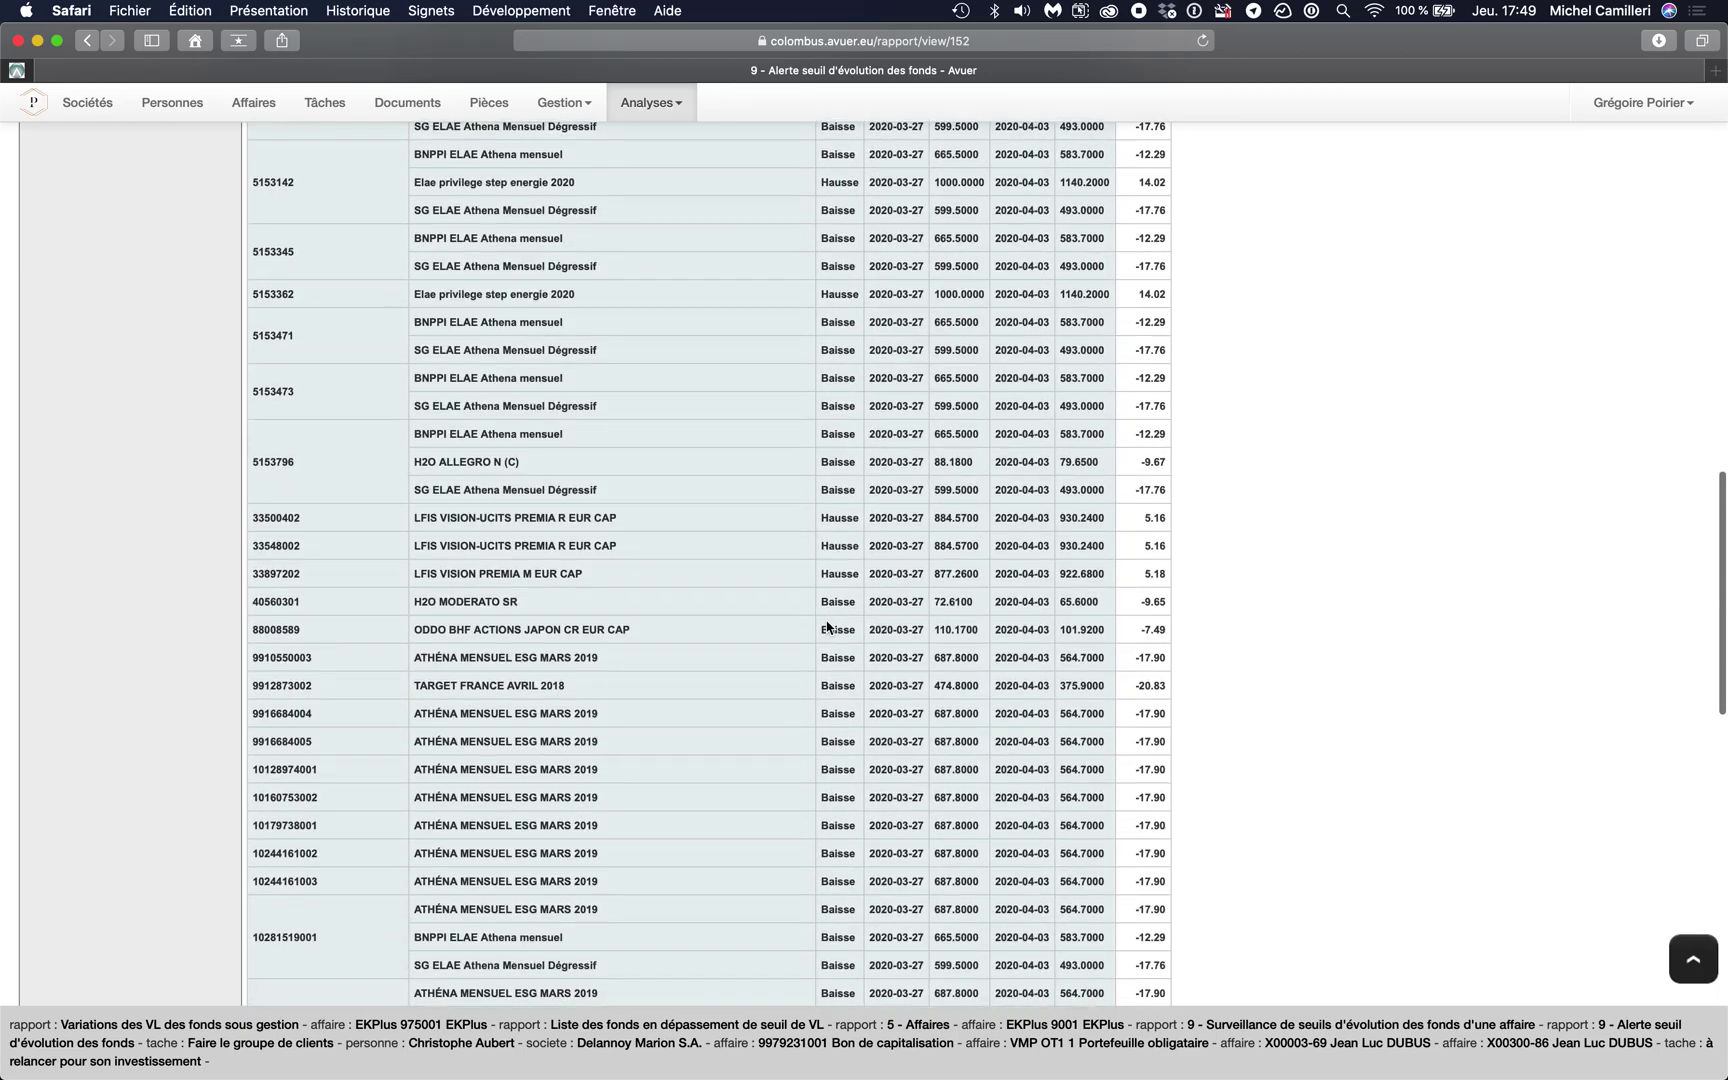
scroll(827, 626, "up", 20)
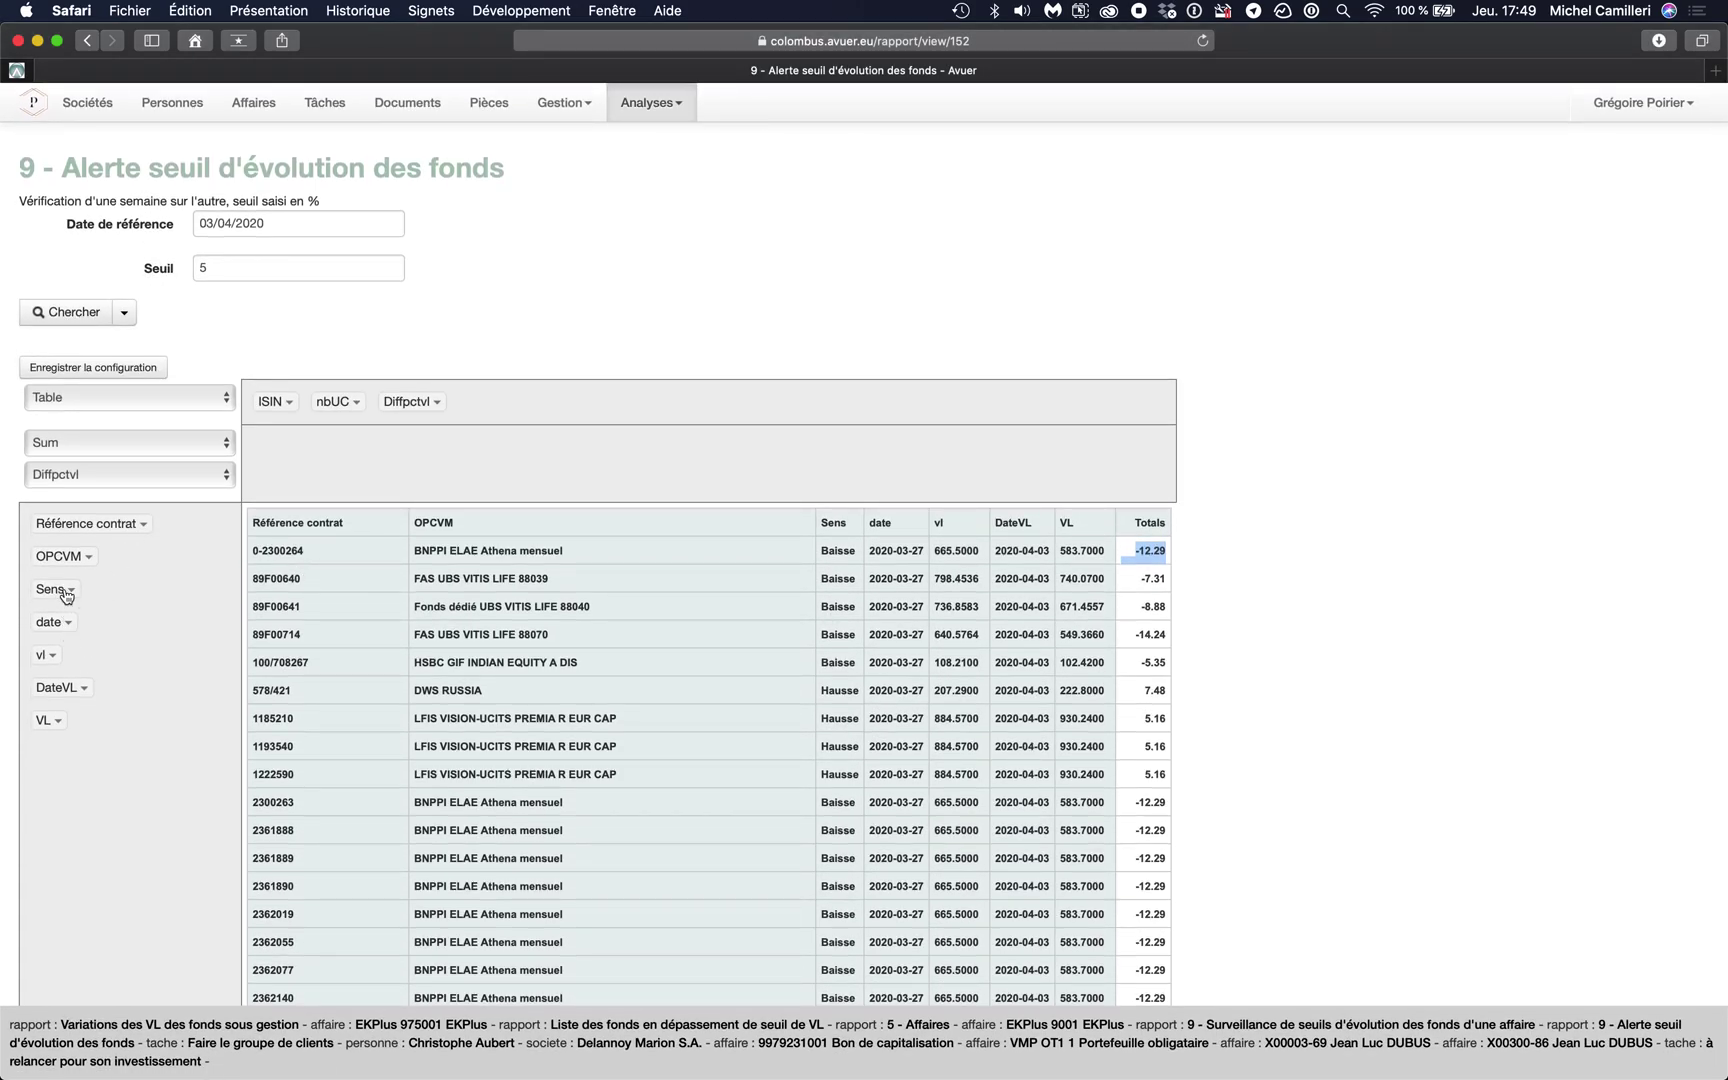
left_click(66, 592)
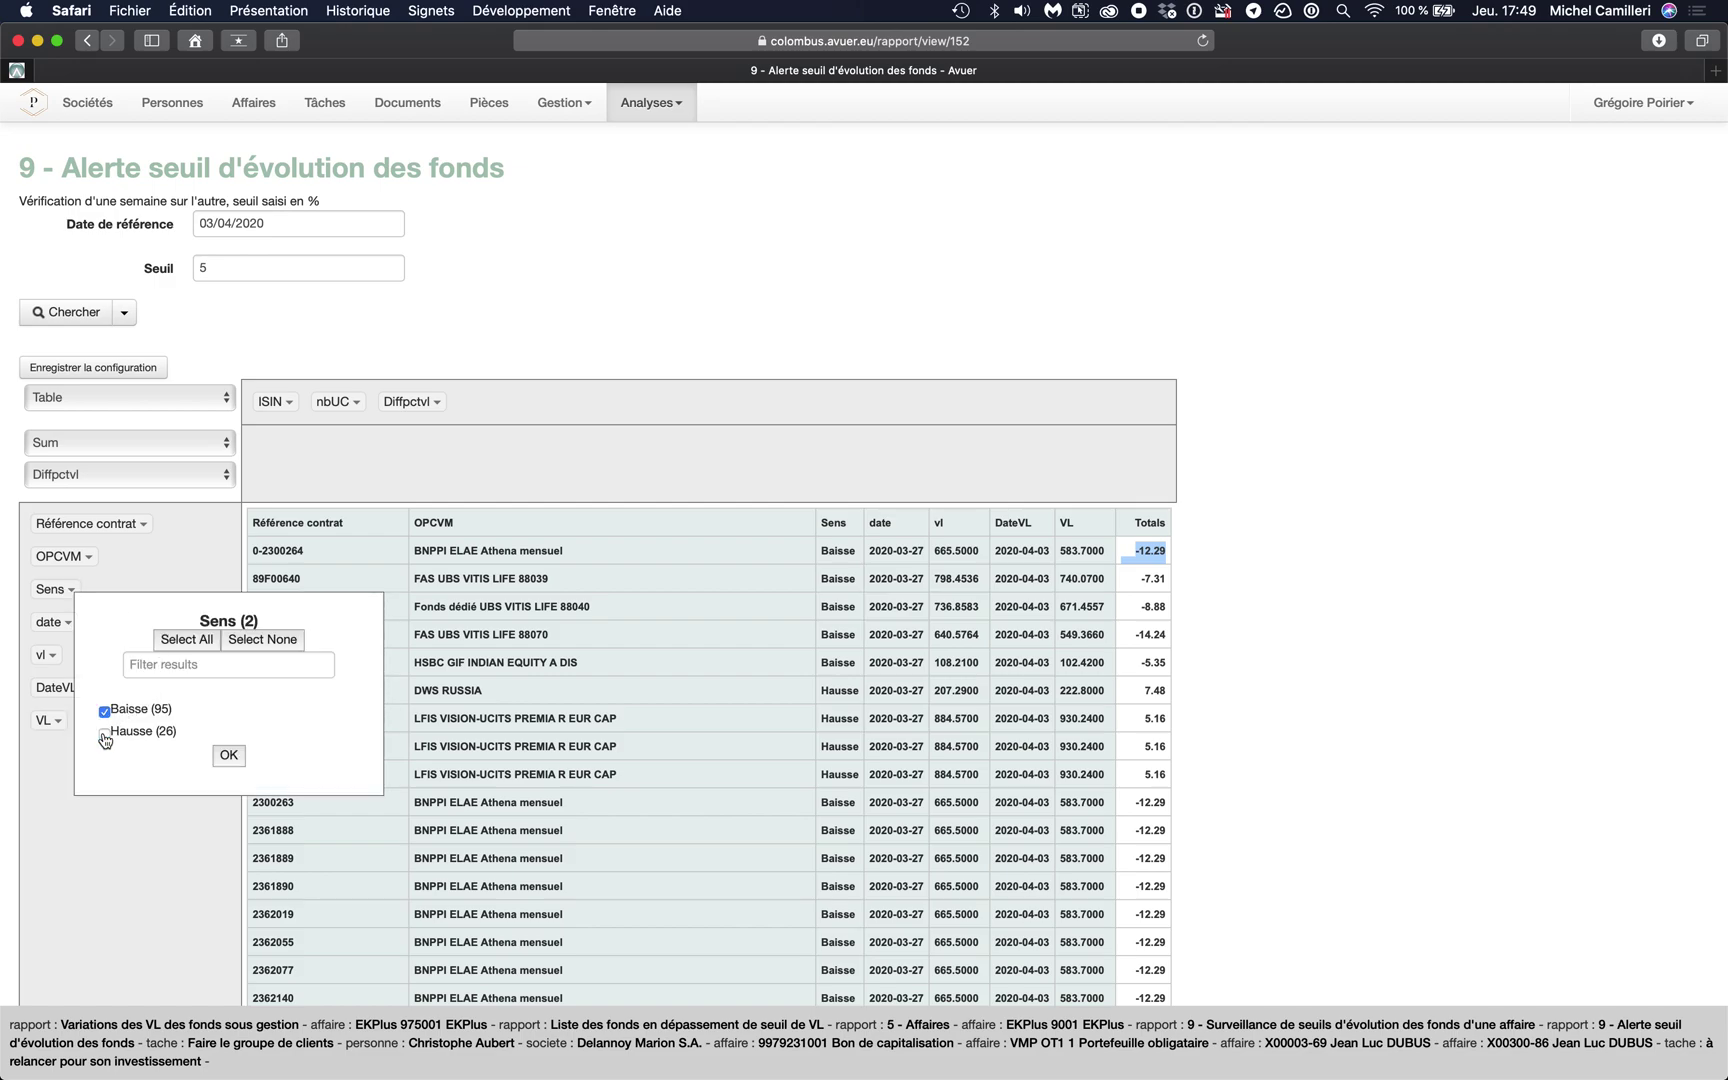
left_click(229, 756)
scroll(552, 712, "down", 5)
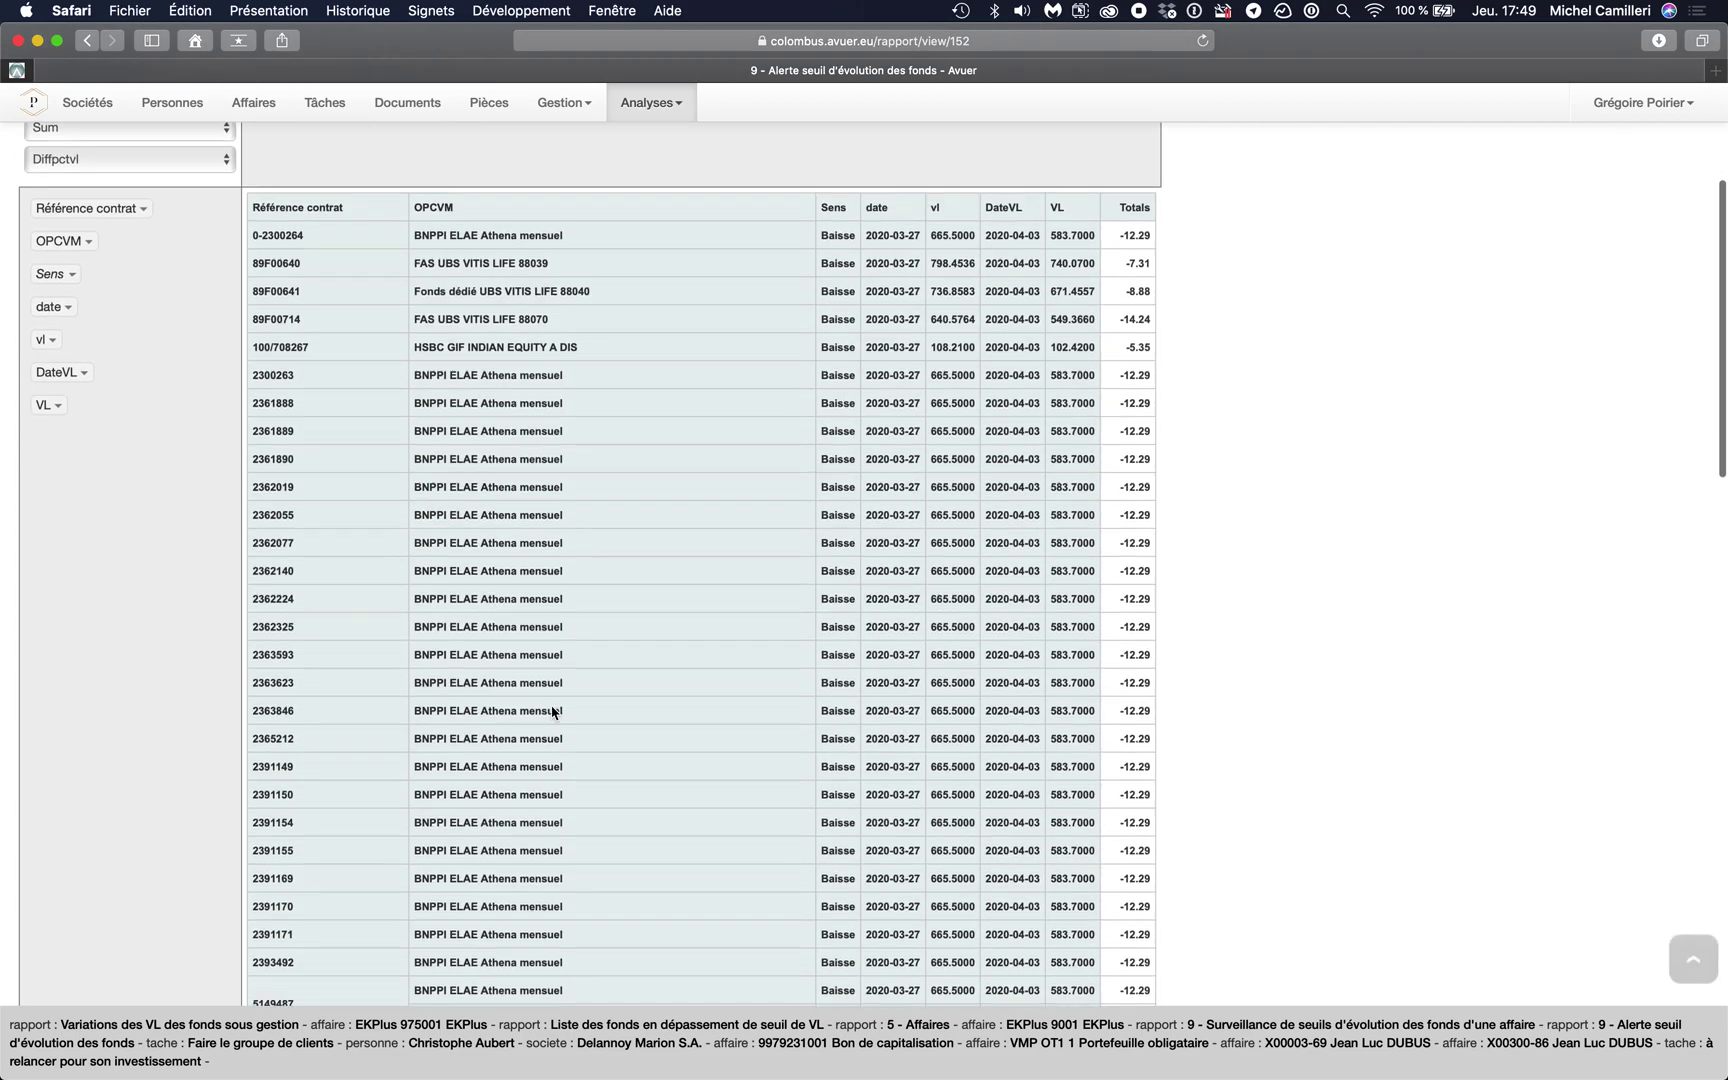
scroll(552, 712, "down", 4)
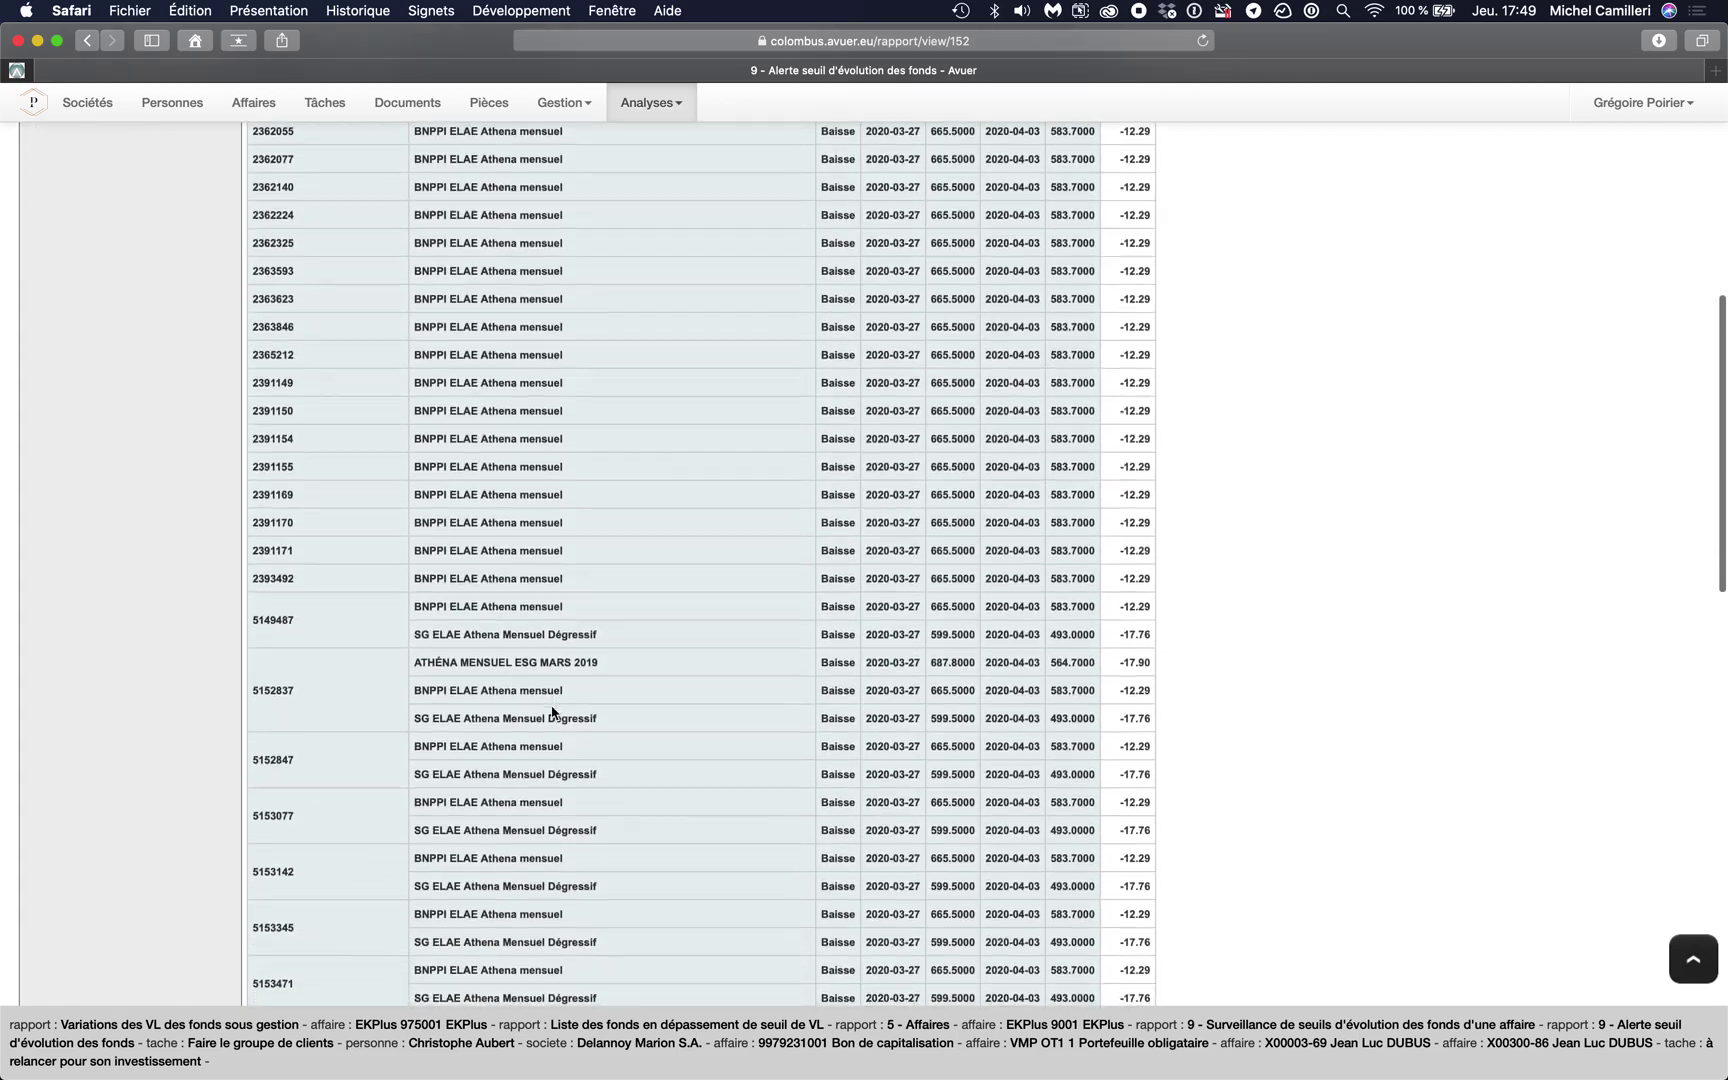
scroll(552, 712, "up", 8)
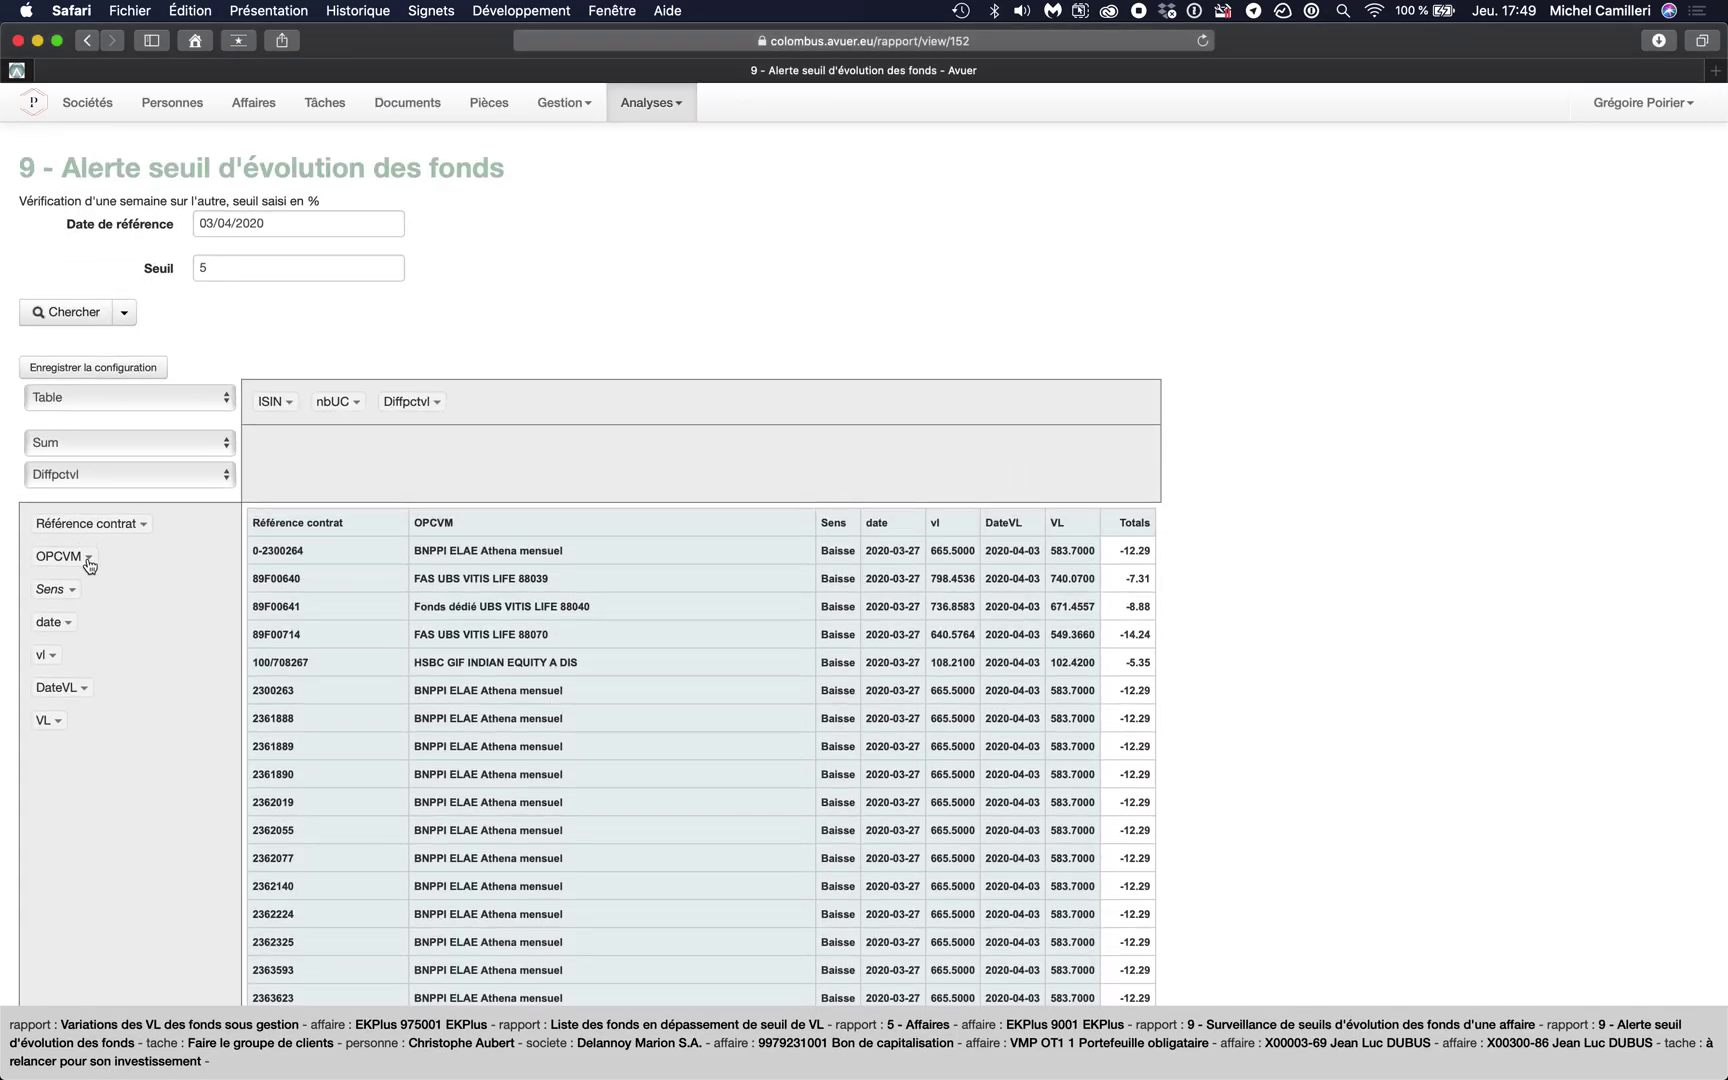
- Filter OPCVM to ATHENA MENSUEL JUIN 2018 only, leaving four contracts at -56.93 each
left_click(86, 557)
scroll(188, 664, "down", 2)
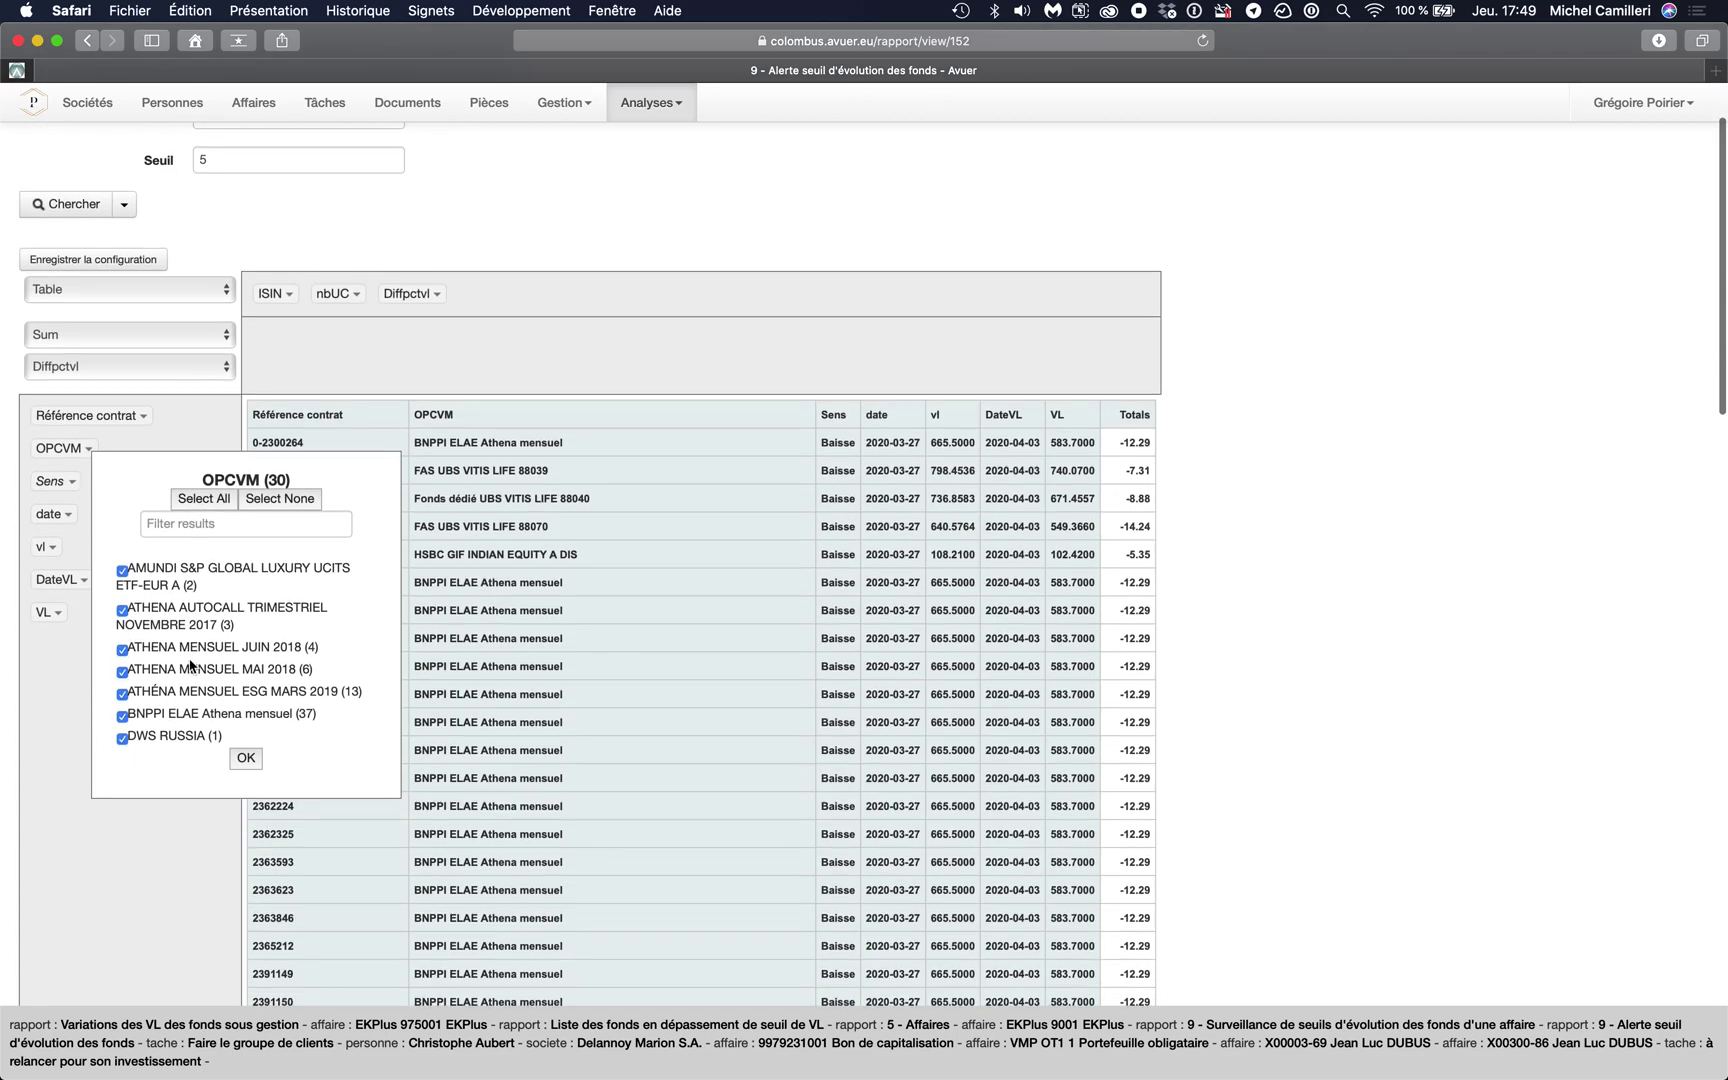
left_click(122, 739)
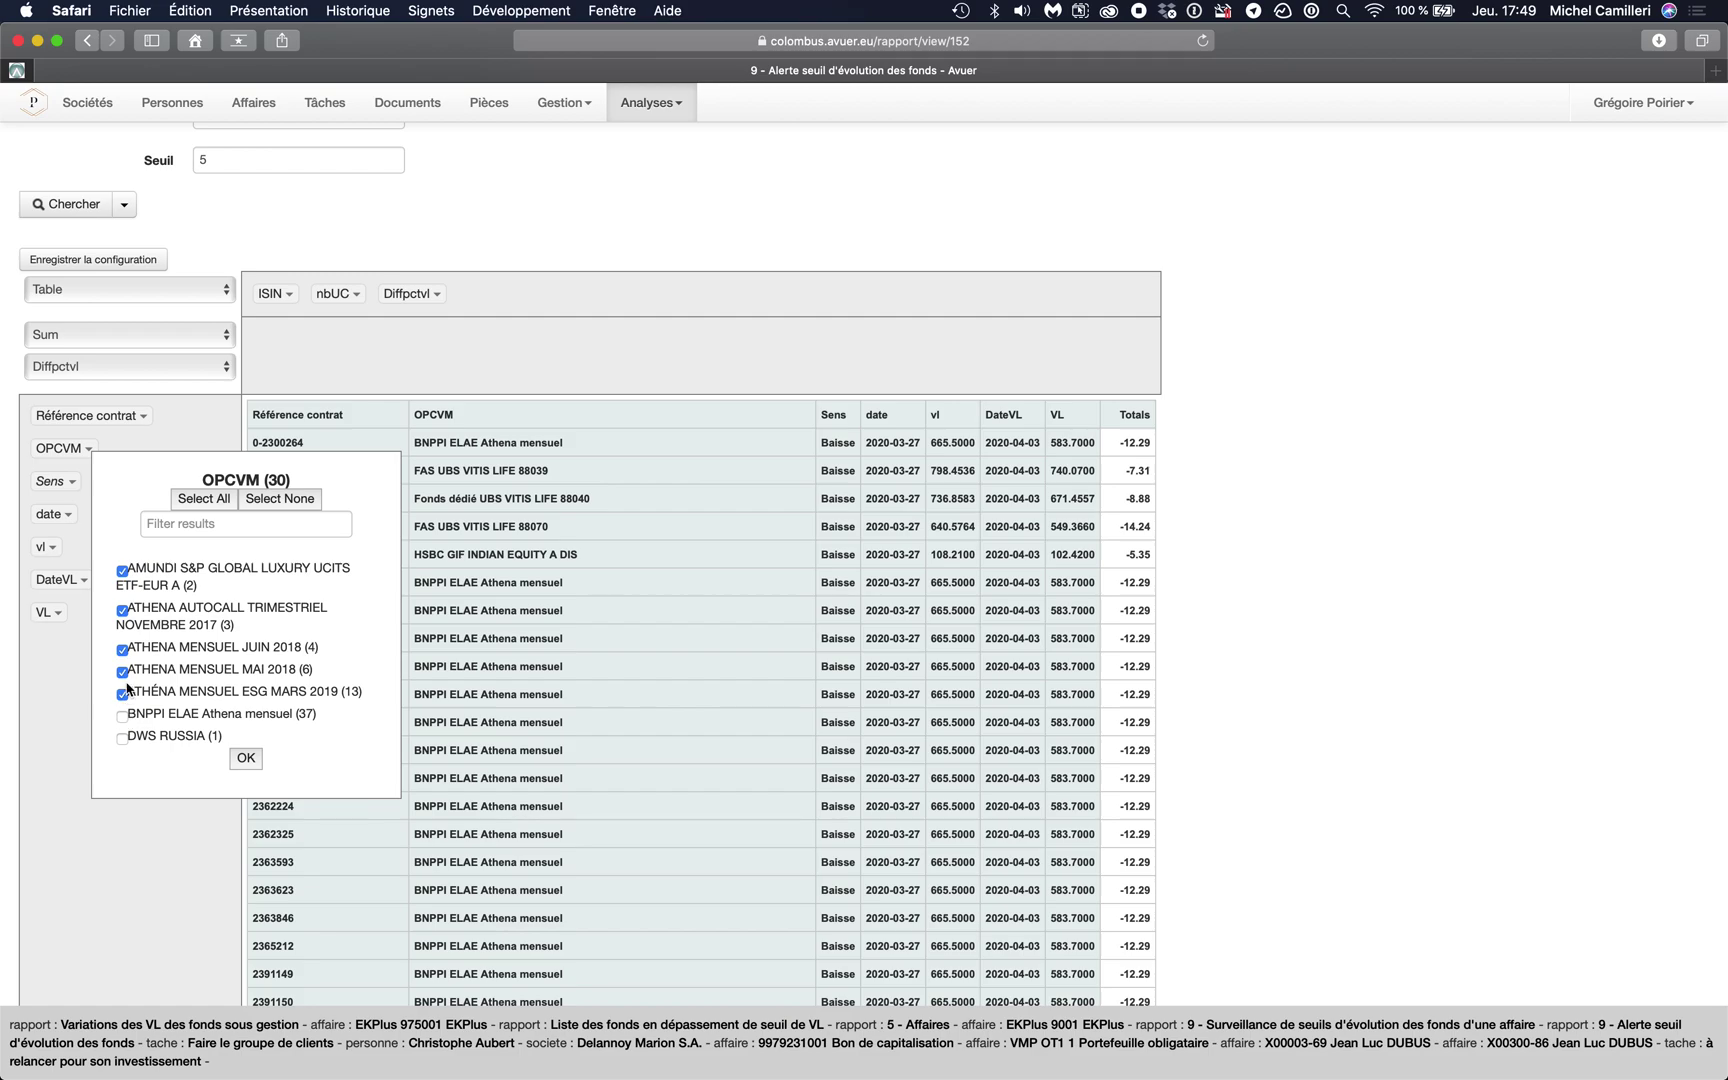
left_click(122, 572)
left_click(122, 611)
left_click(246, 760)
scroll(464, 693, "down", 10)
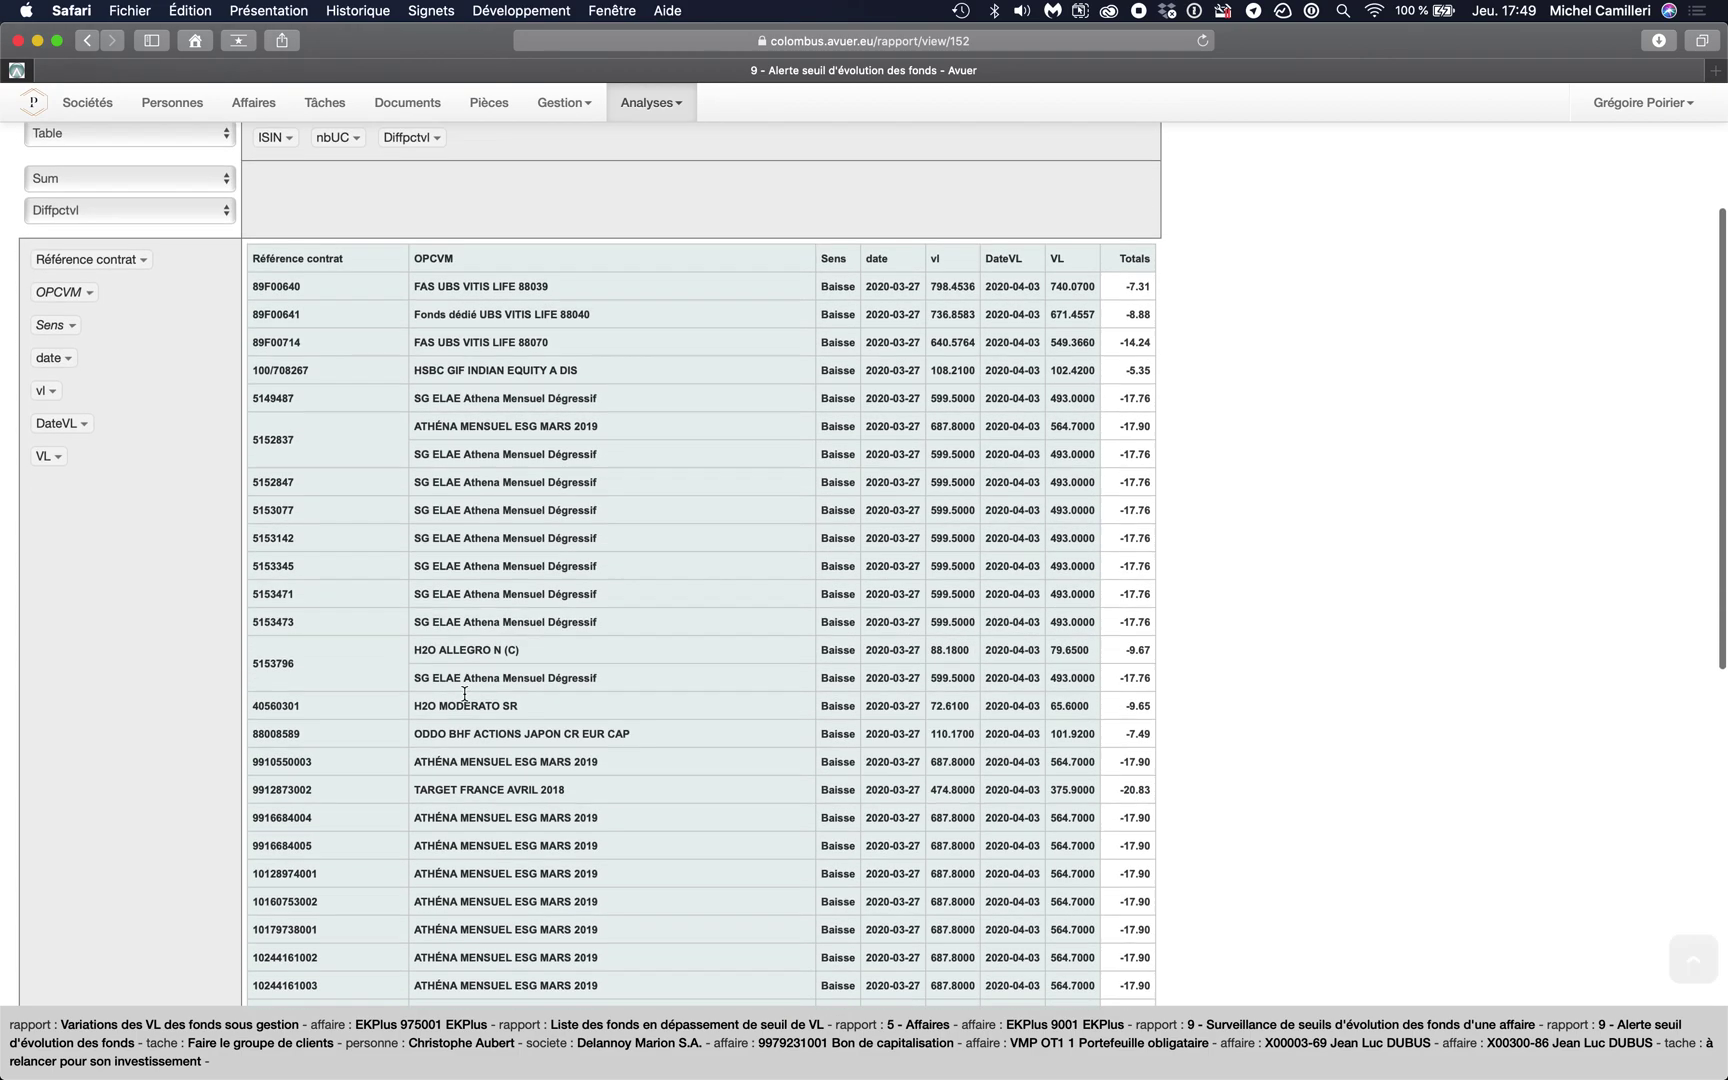
scroll(464, 693, "up", 12)
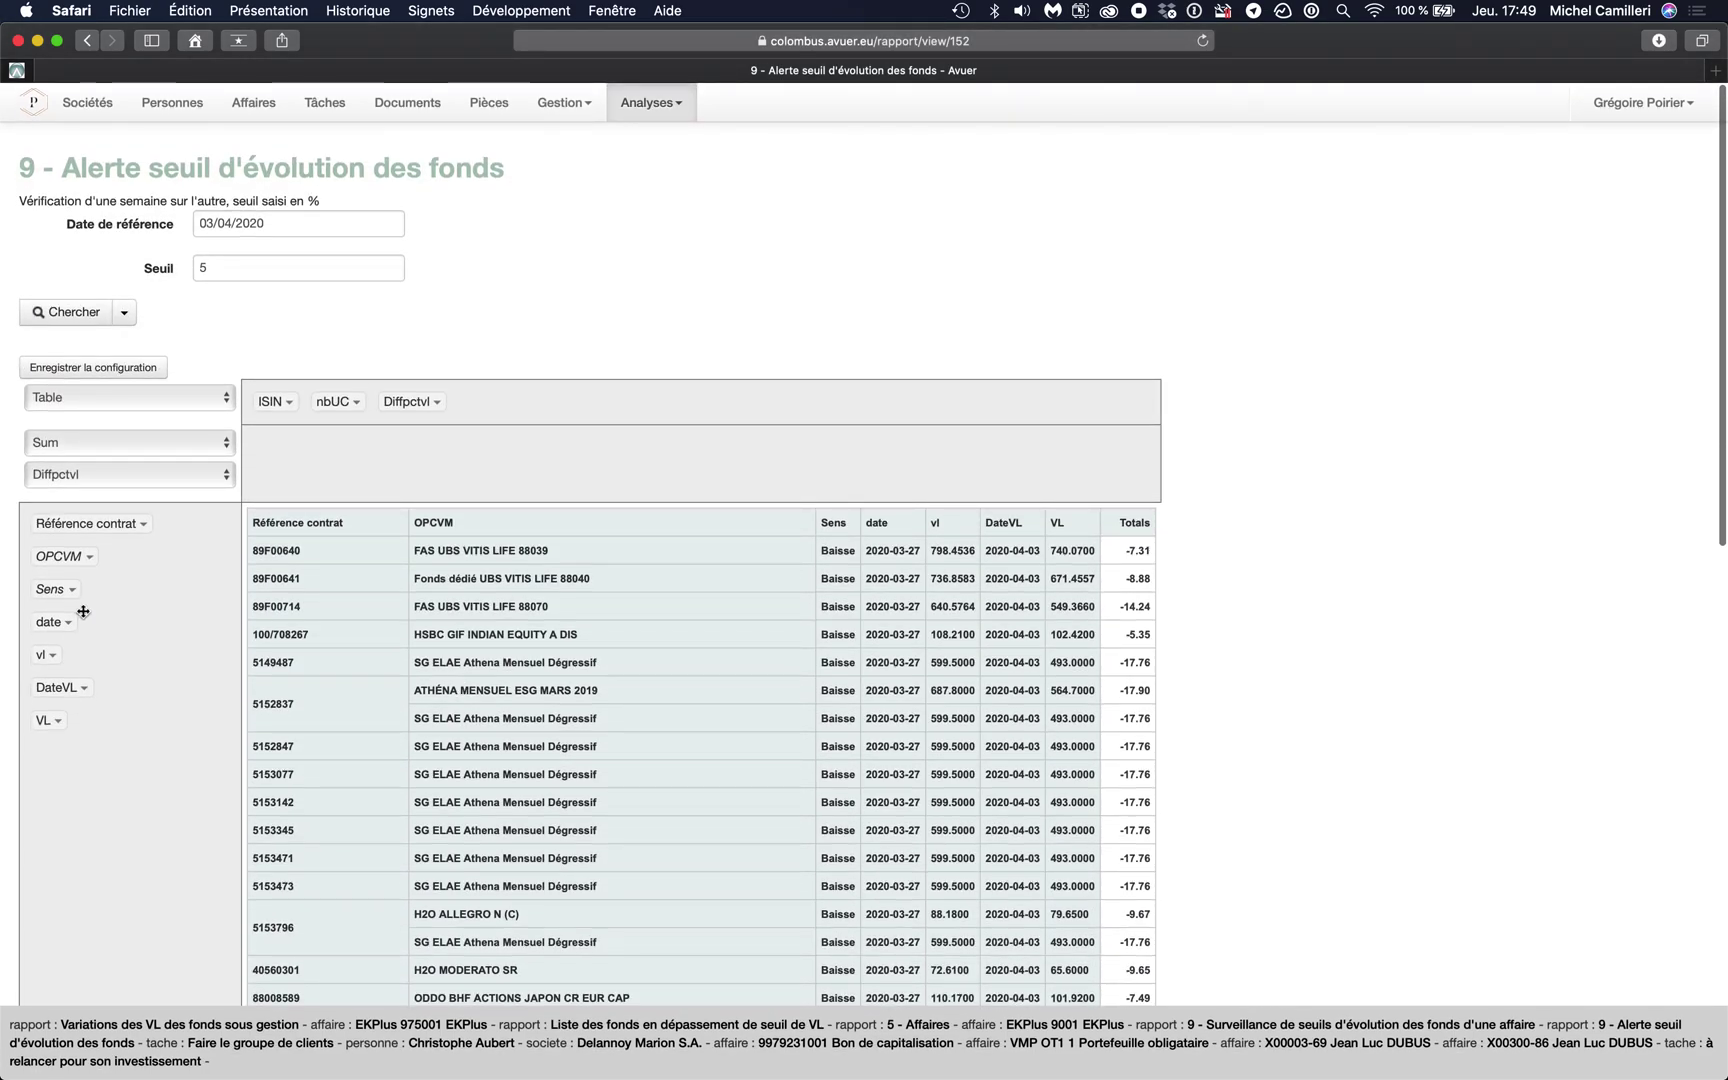
left_click(86, 559)
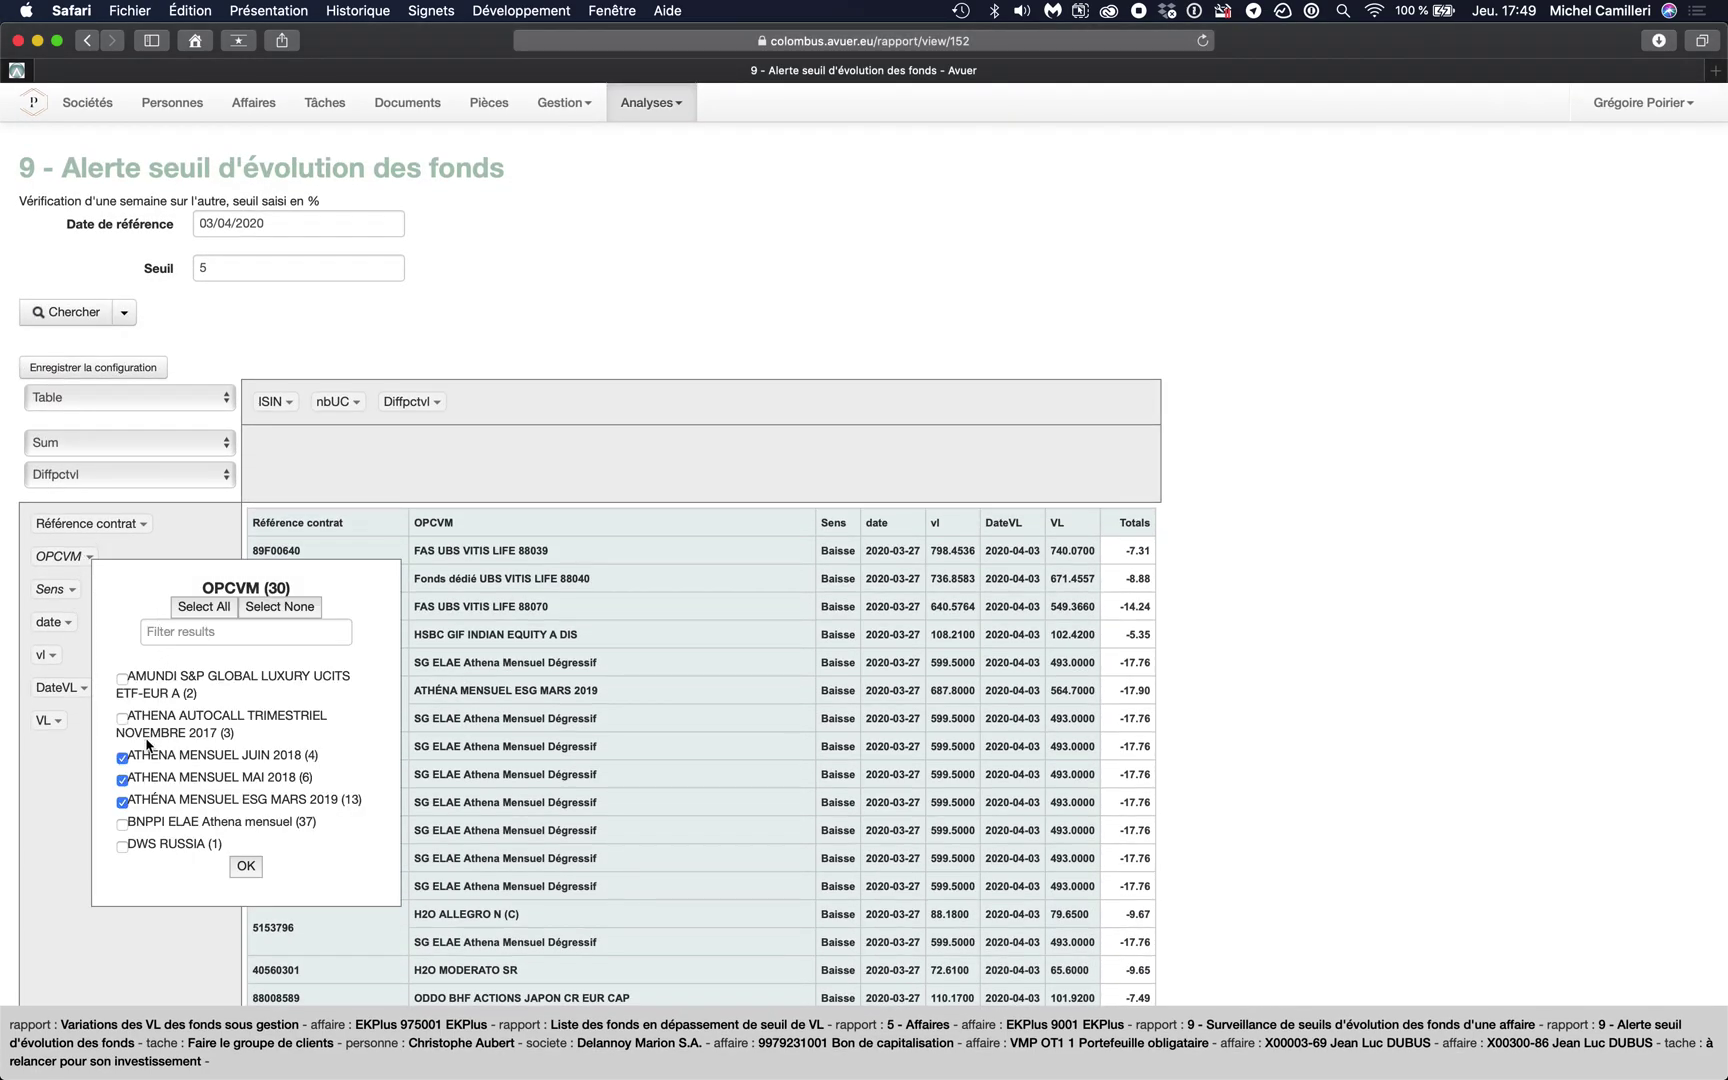
left_click(265, 612)
left_click(246, 866)
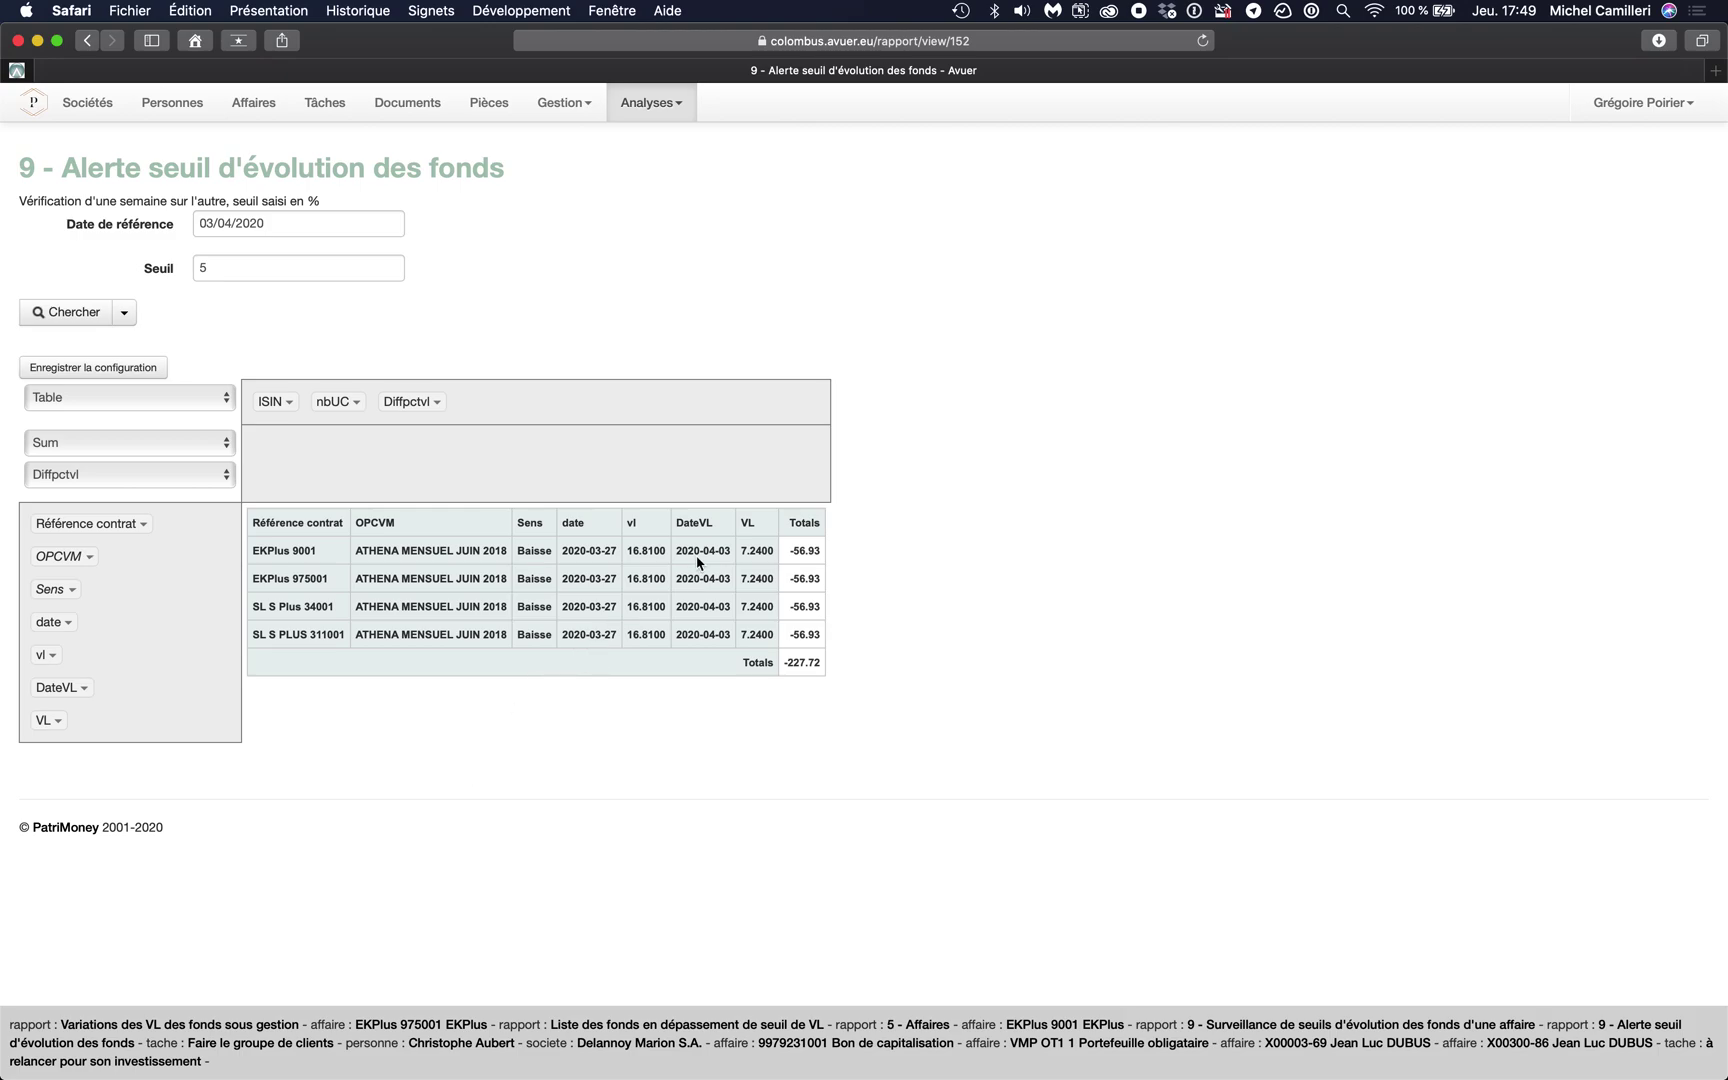
double_click(644, 546)
left_click(748, 550)
left_click(302, 228)
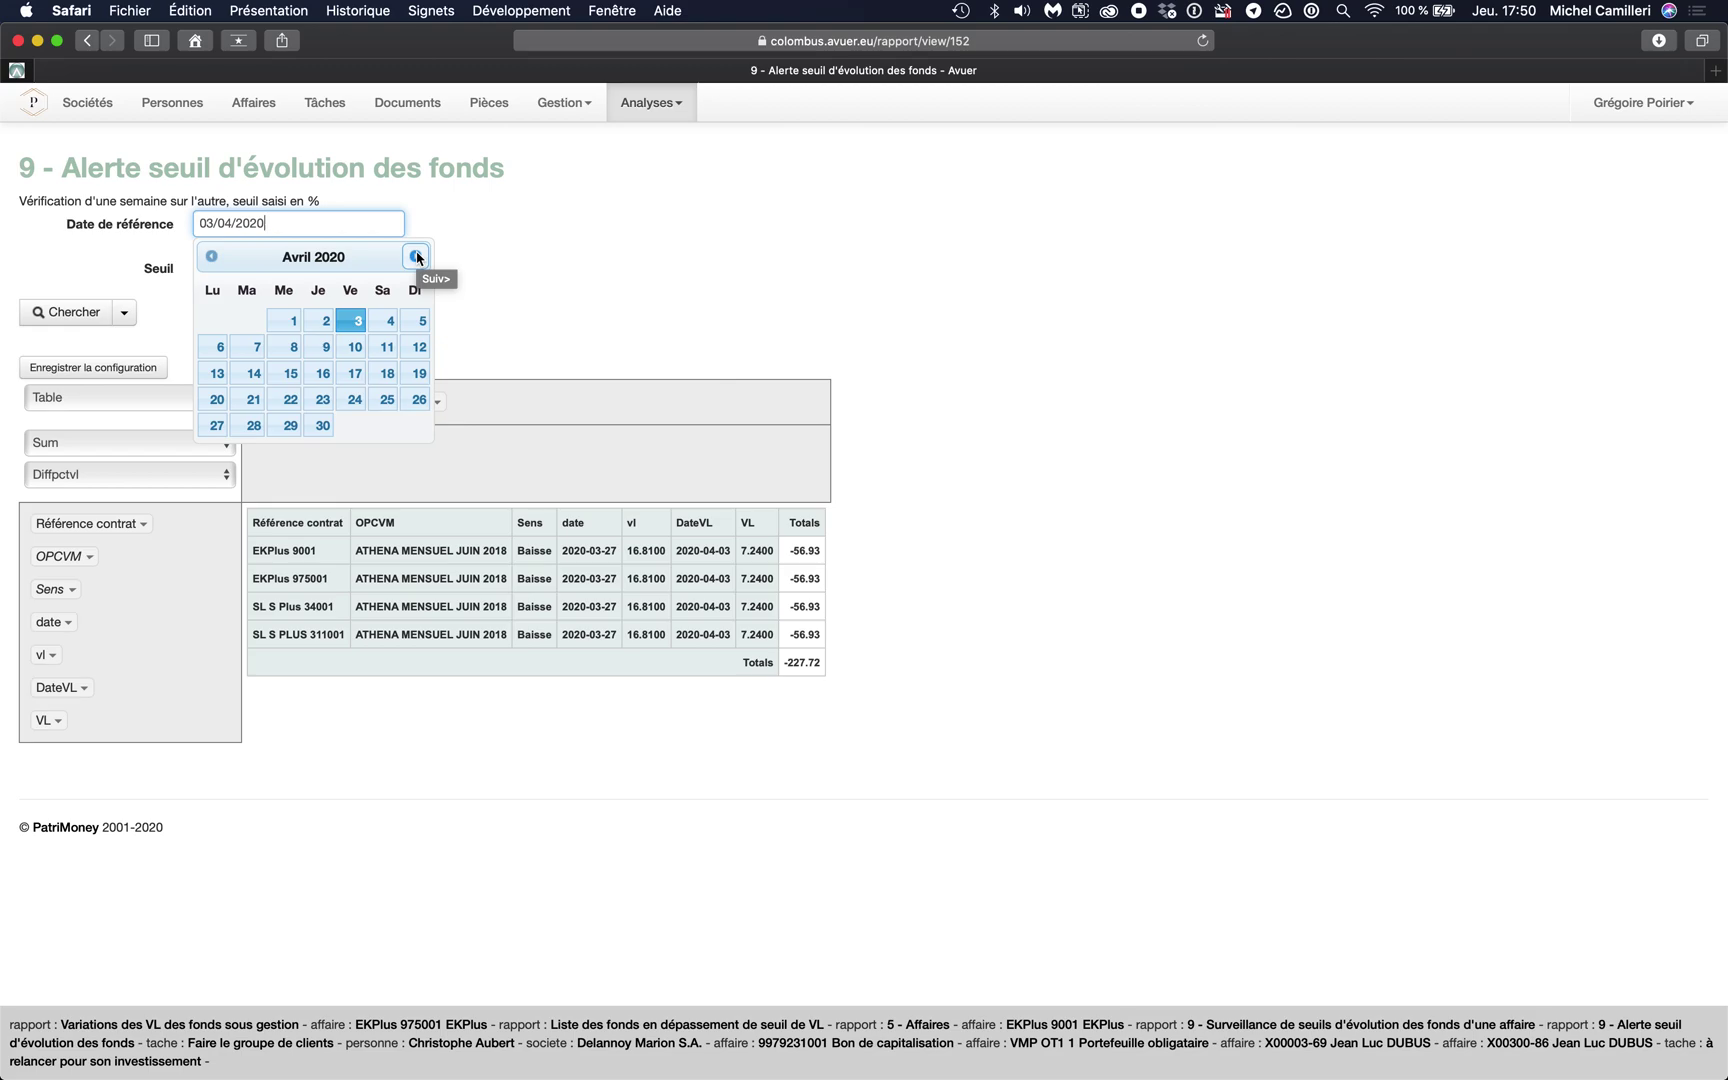
left_click(555, 283)
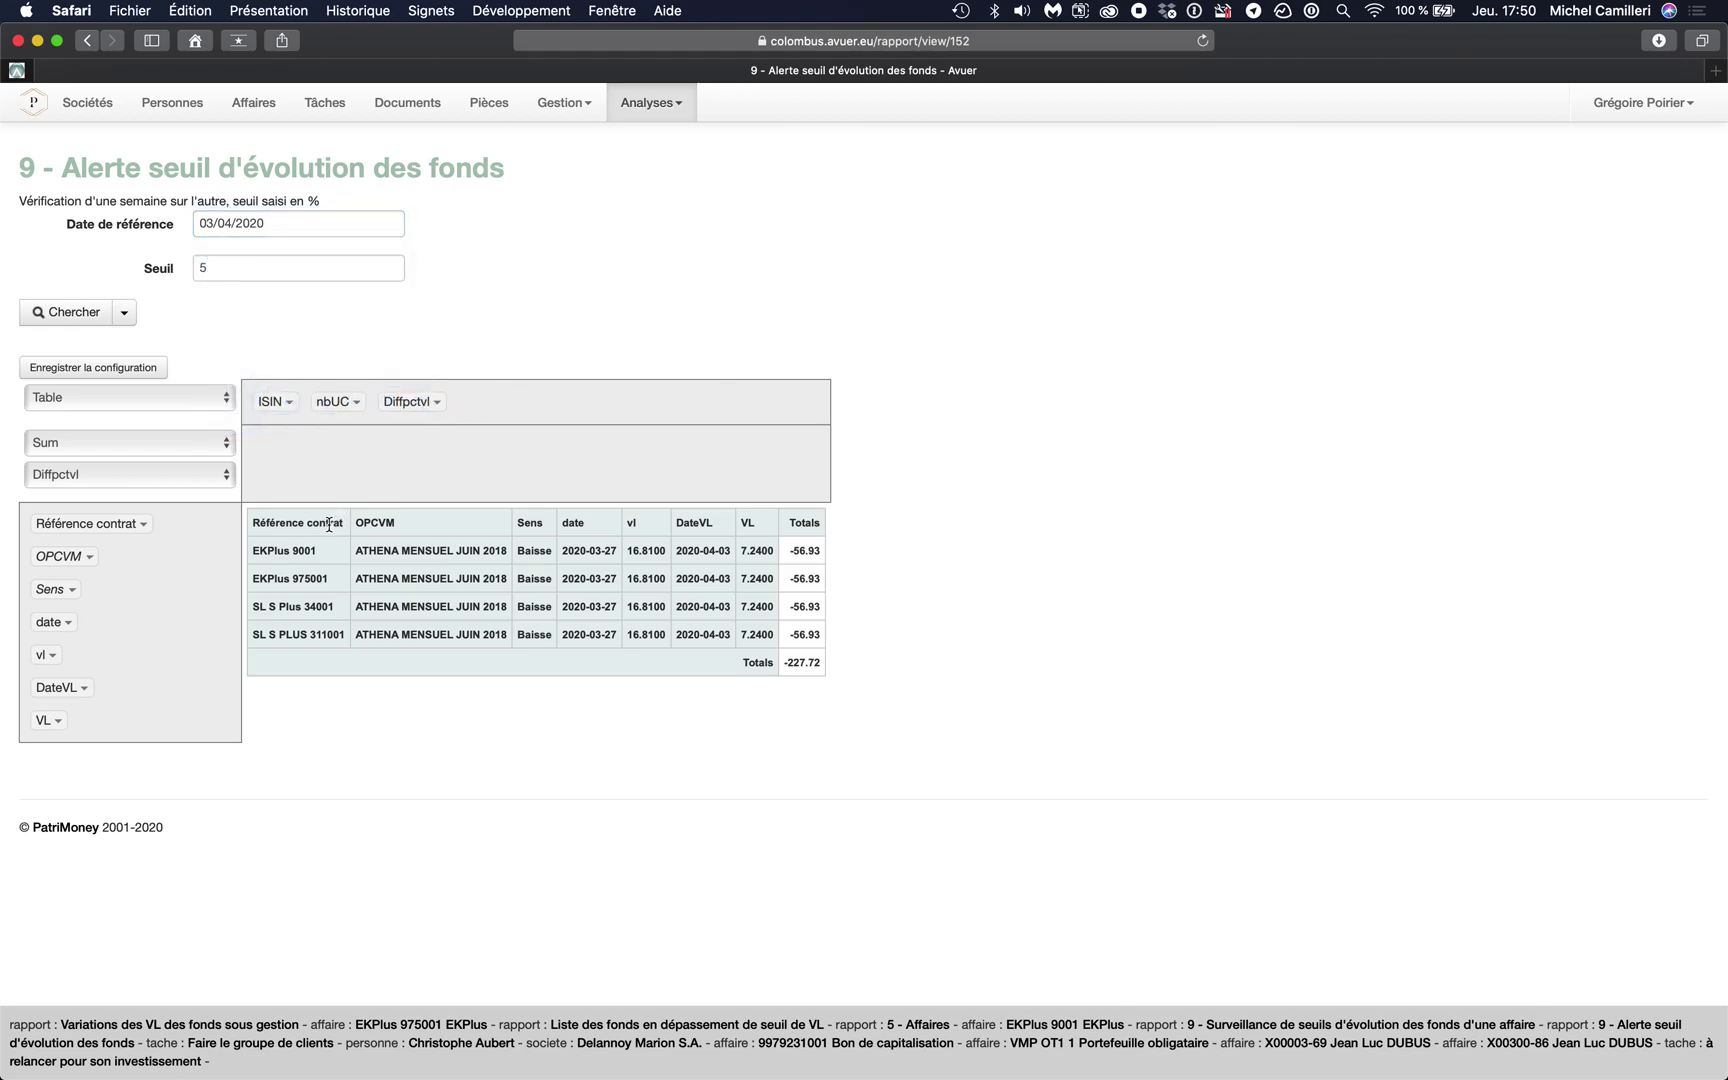
triple_click(312, 577)
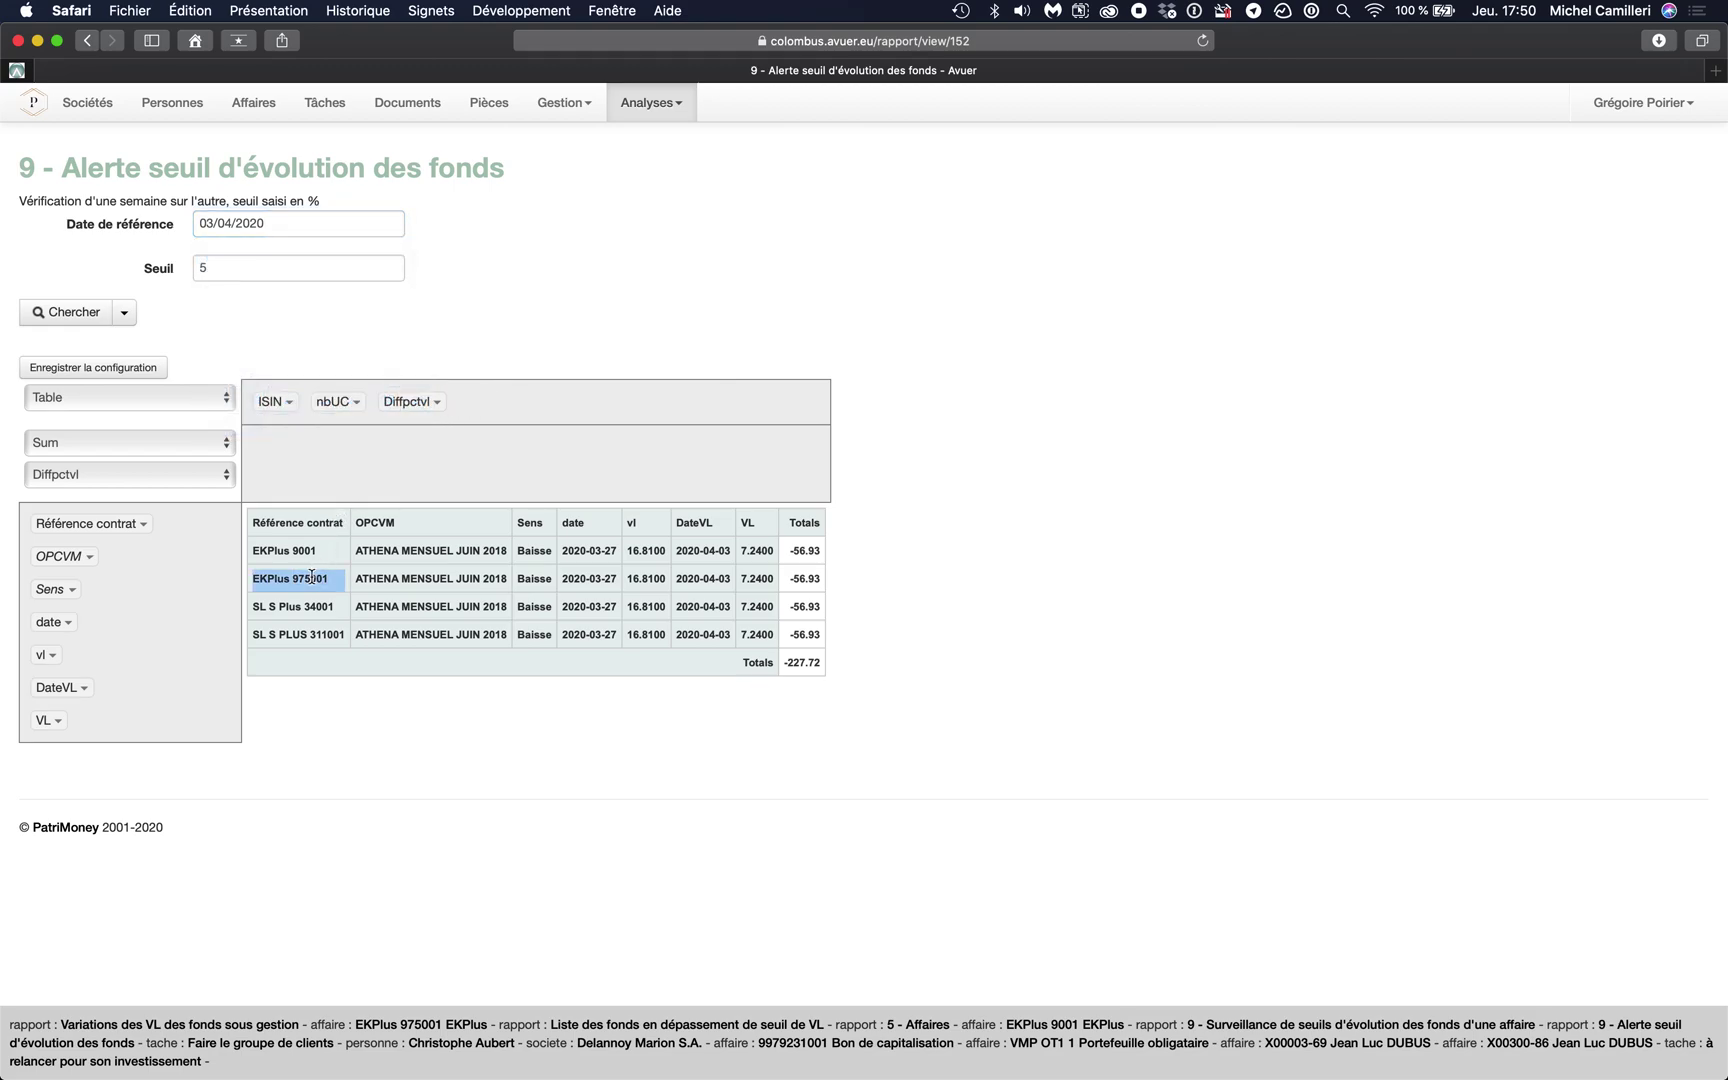
left_click(337, 590)
left_click_drag(329, 579, 258, 580)
key("super+c")
left_click(256, 109, "super")
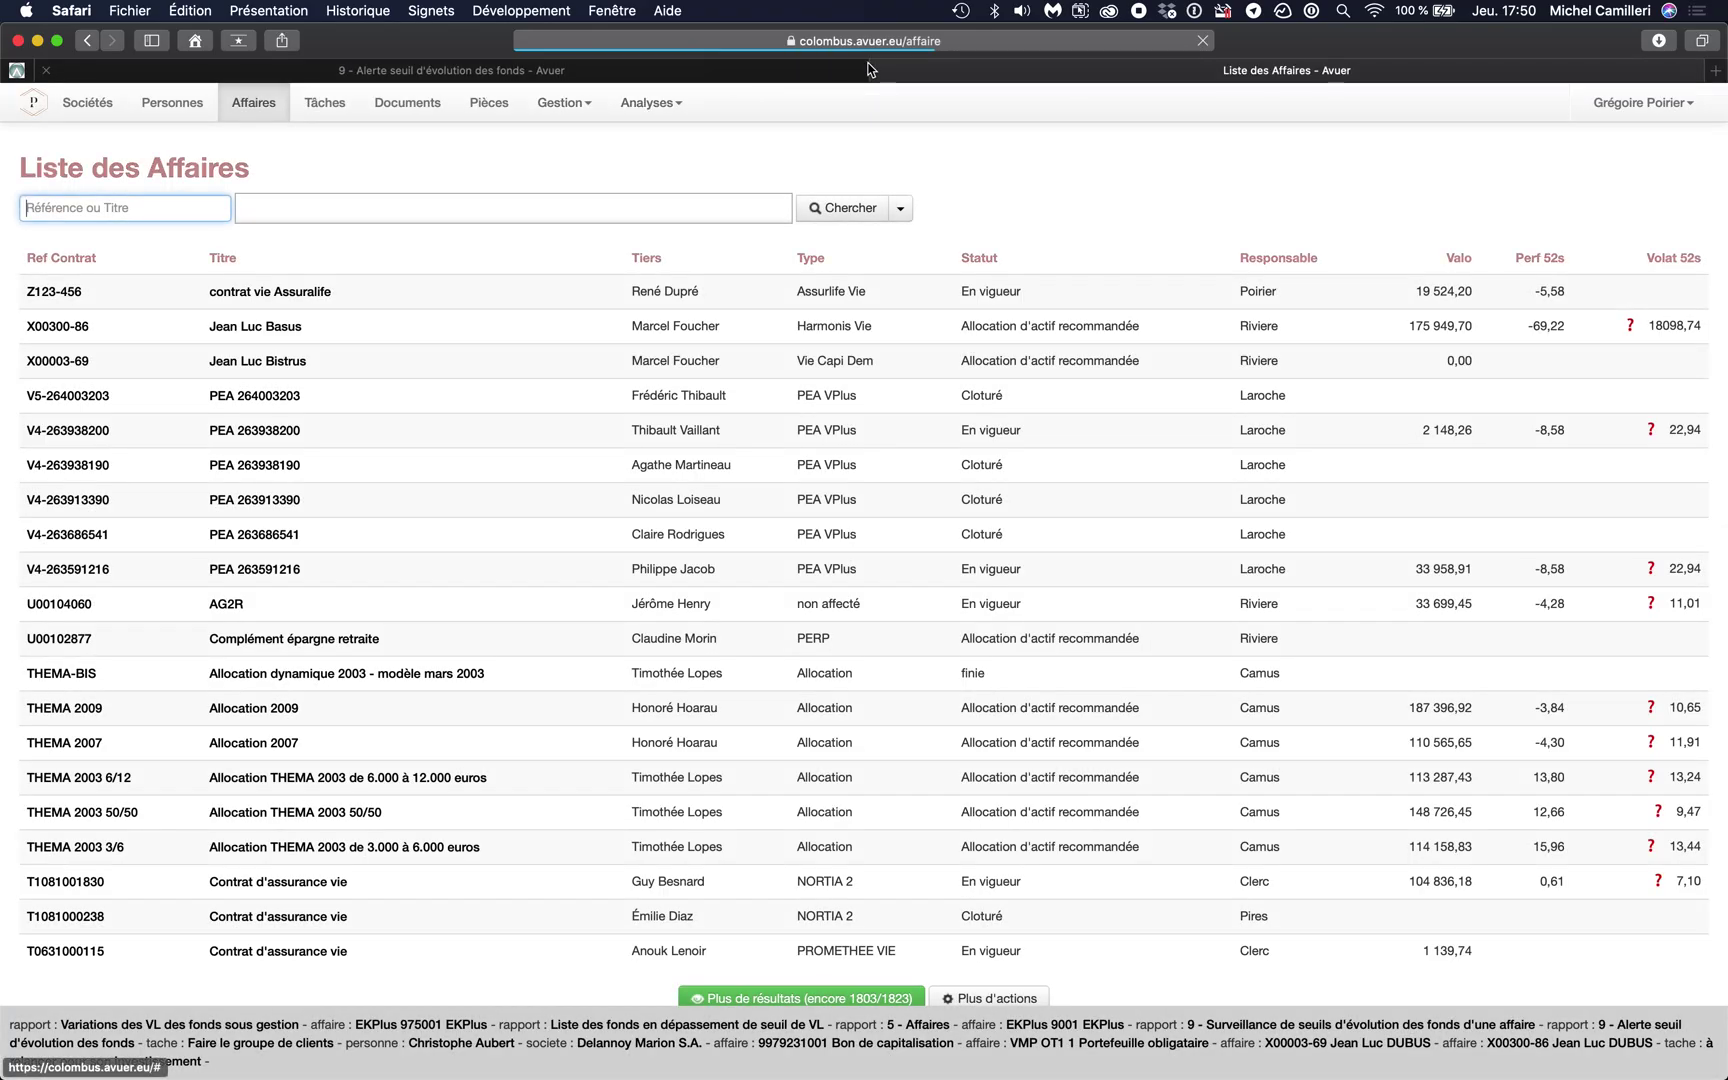
key("super+v")
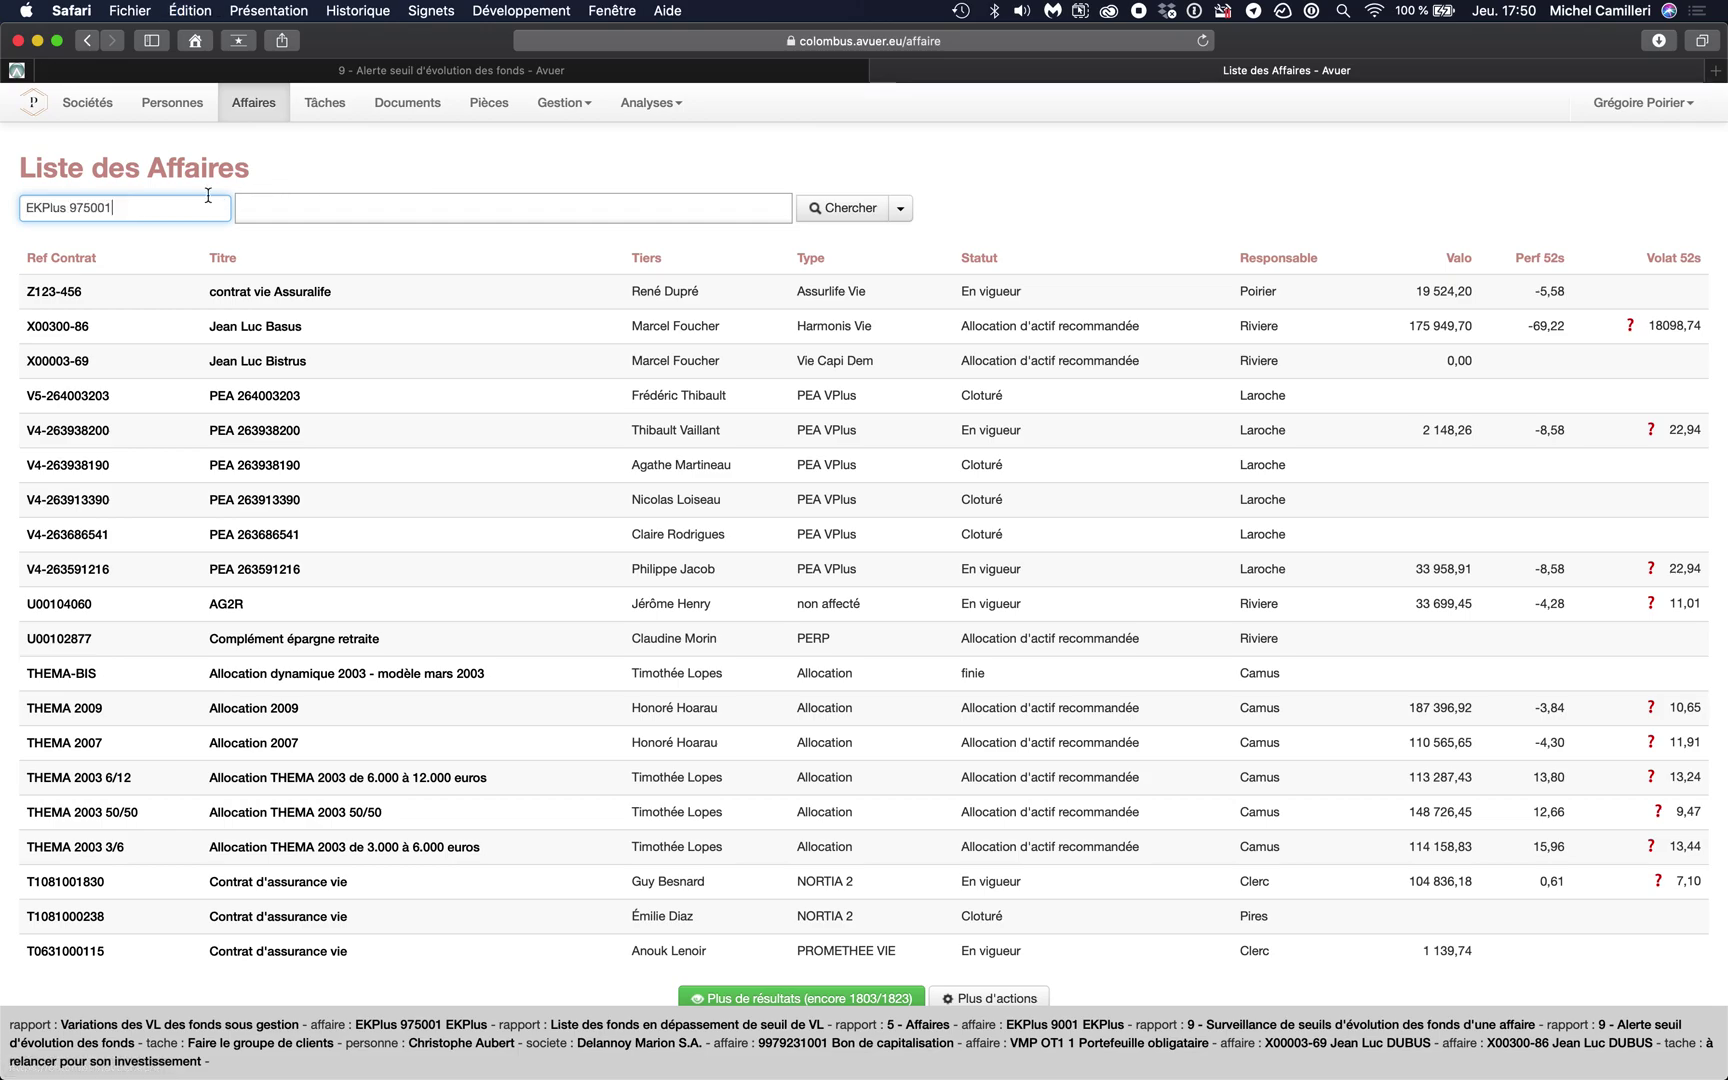
key("Return")
left_click(76, 295)
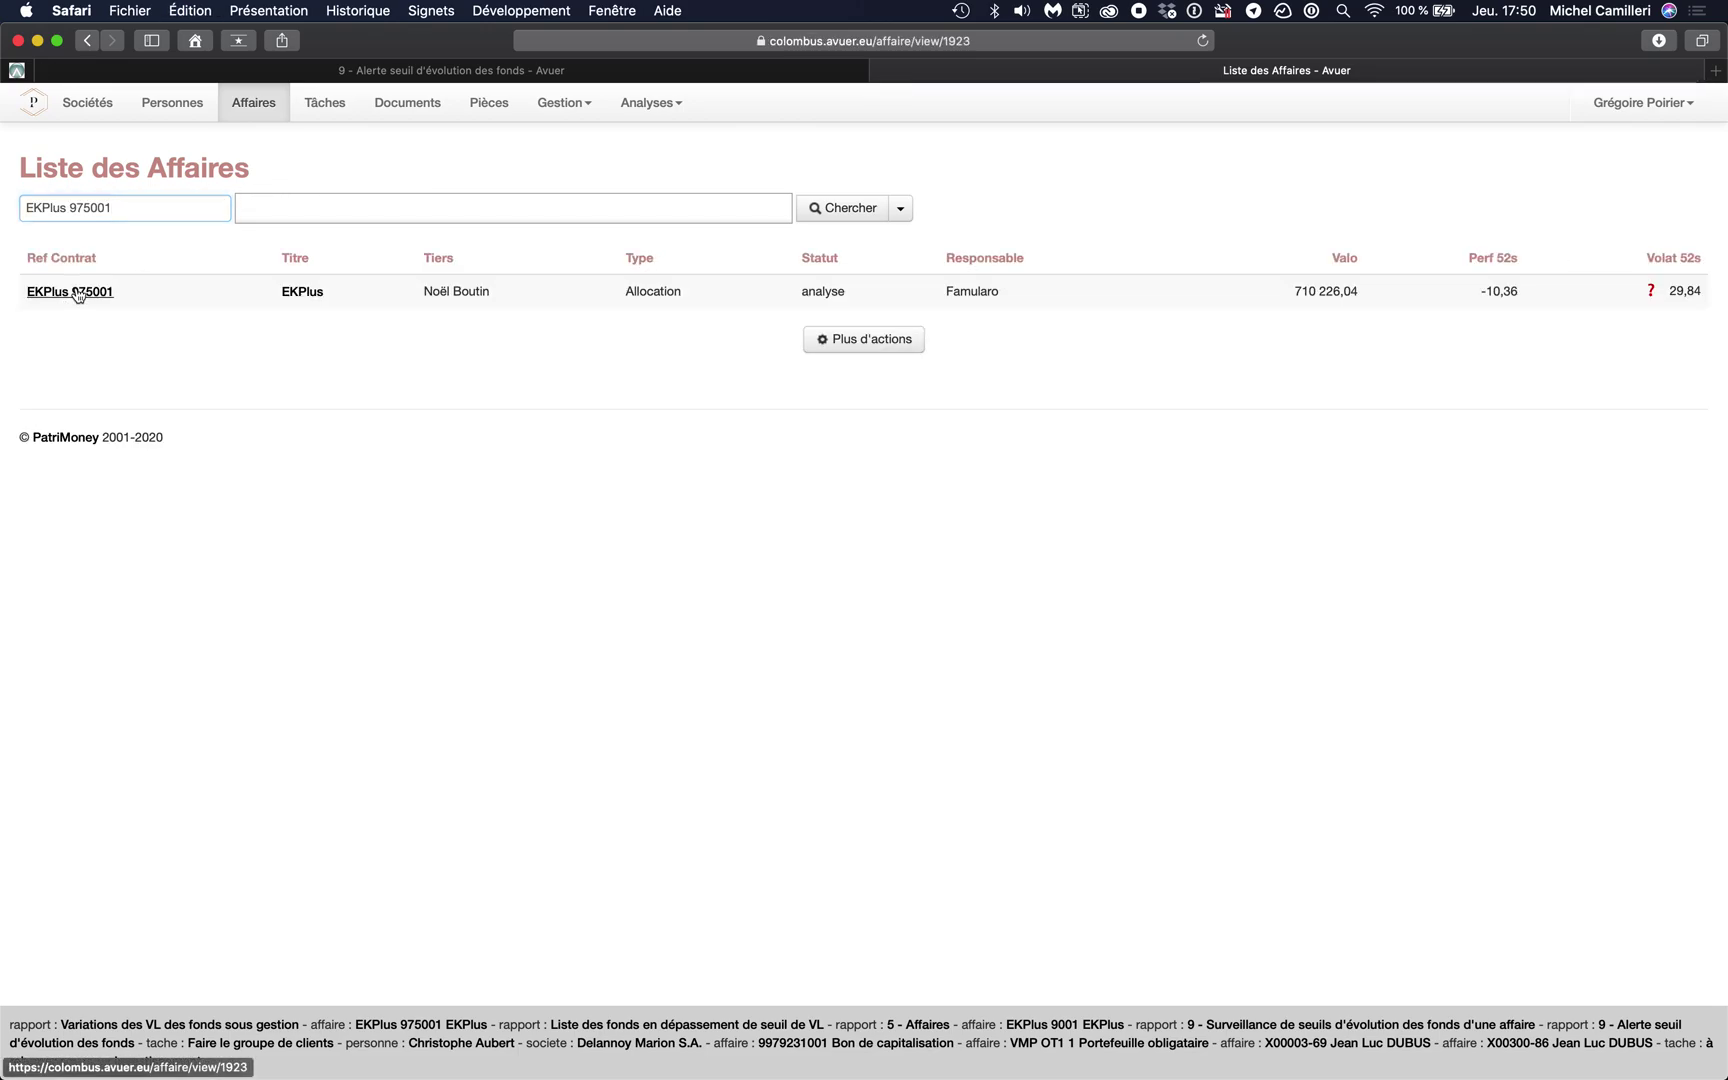
scroll(406, 494, "down", 5)
scroll(406, 494, "up", 1)
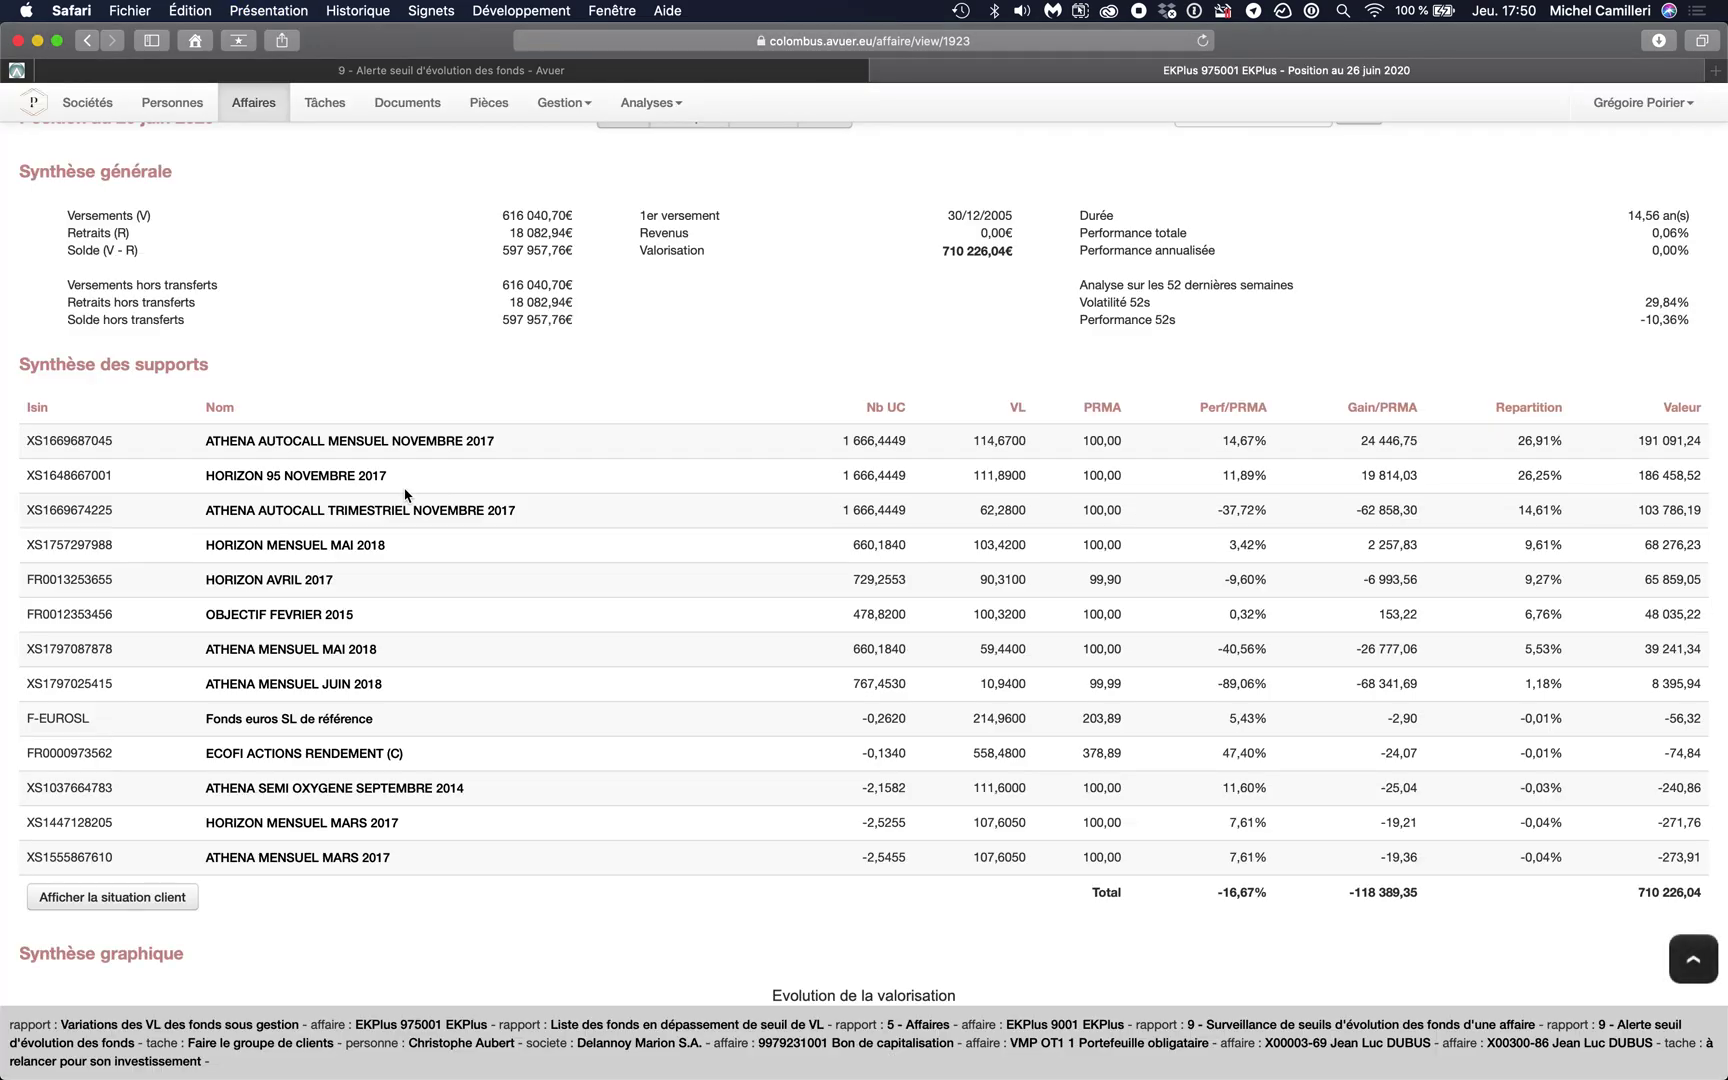
scroll(406, 494, "up", 4)
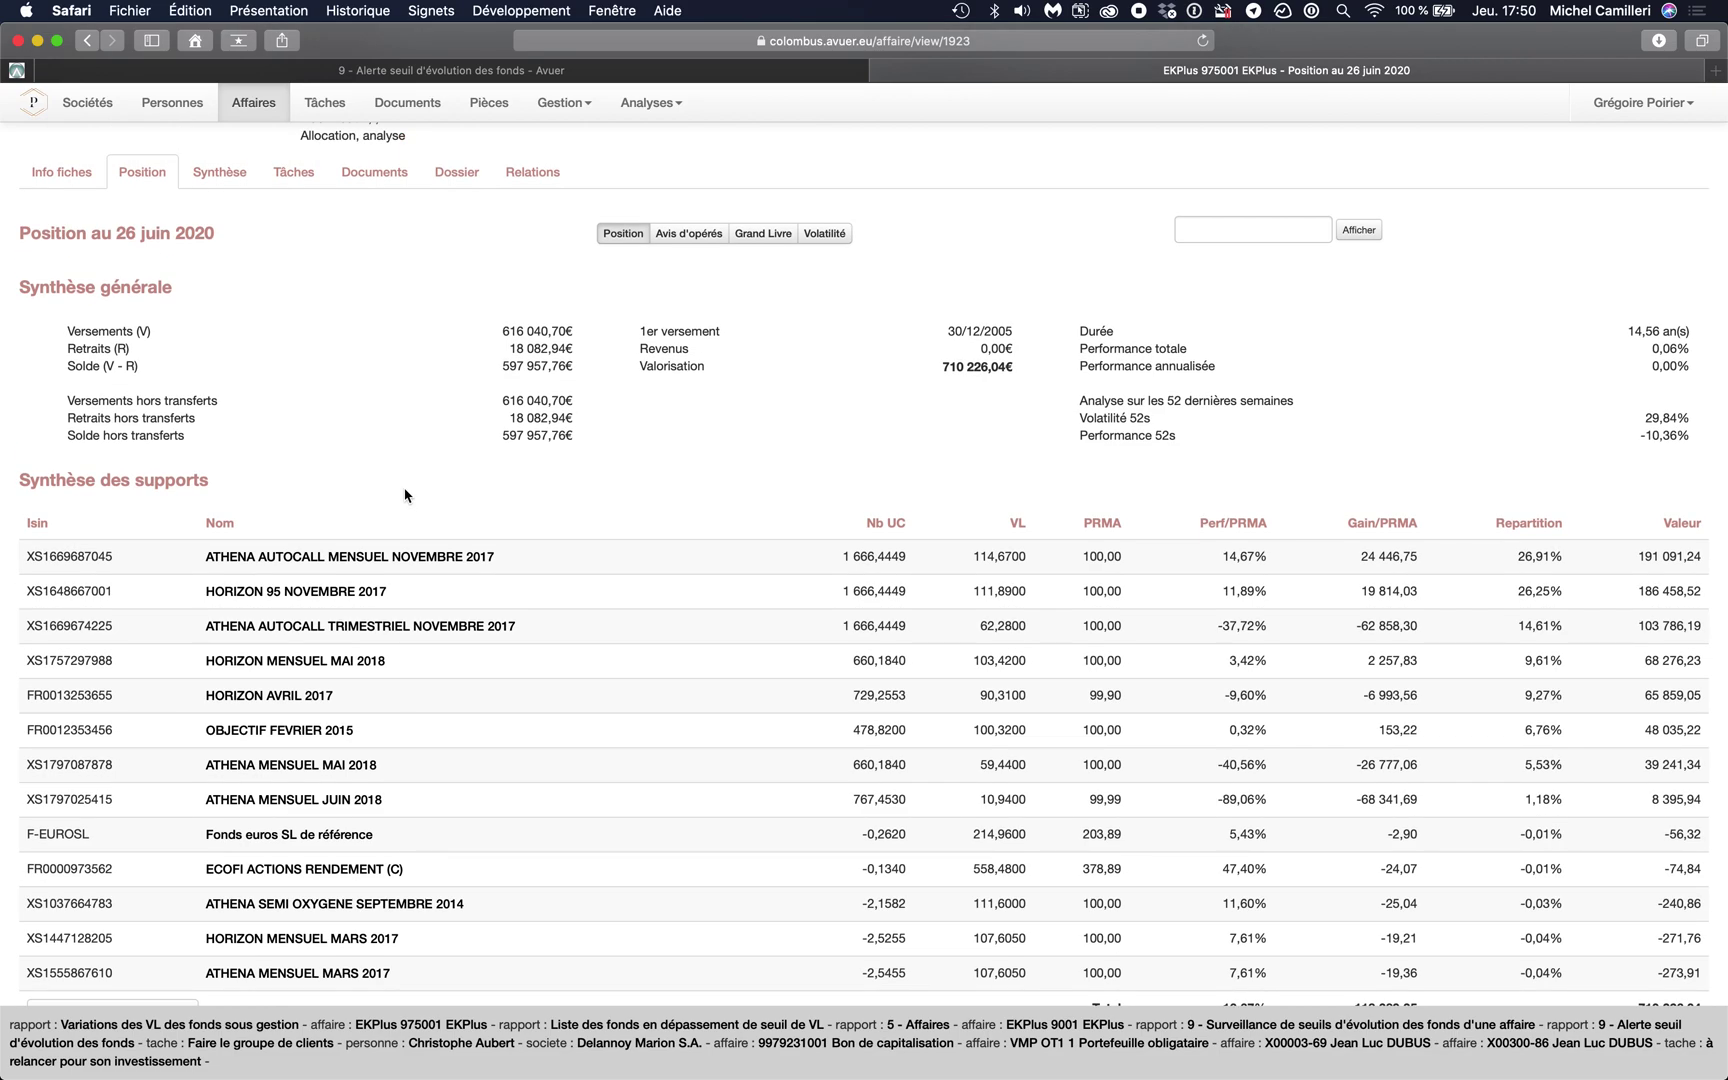
scroll(406, 494, "down", 2)
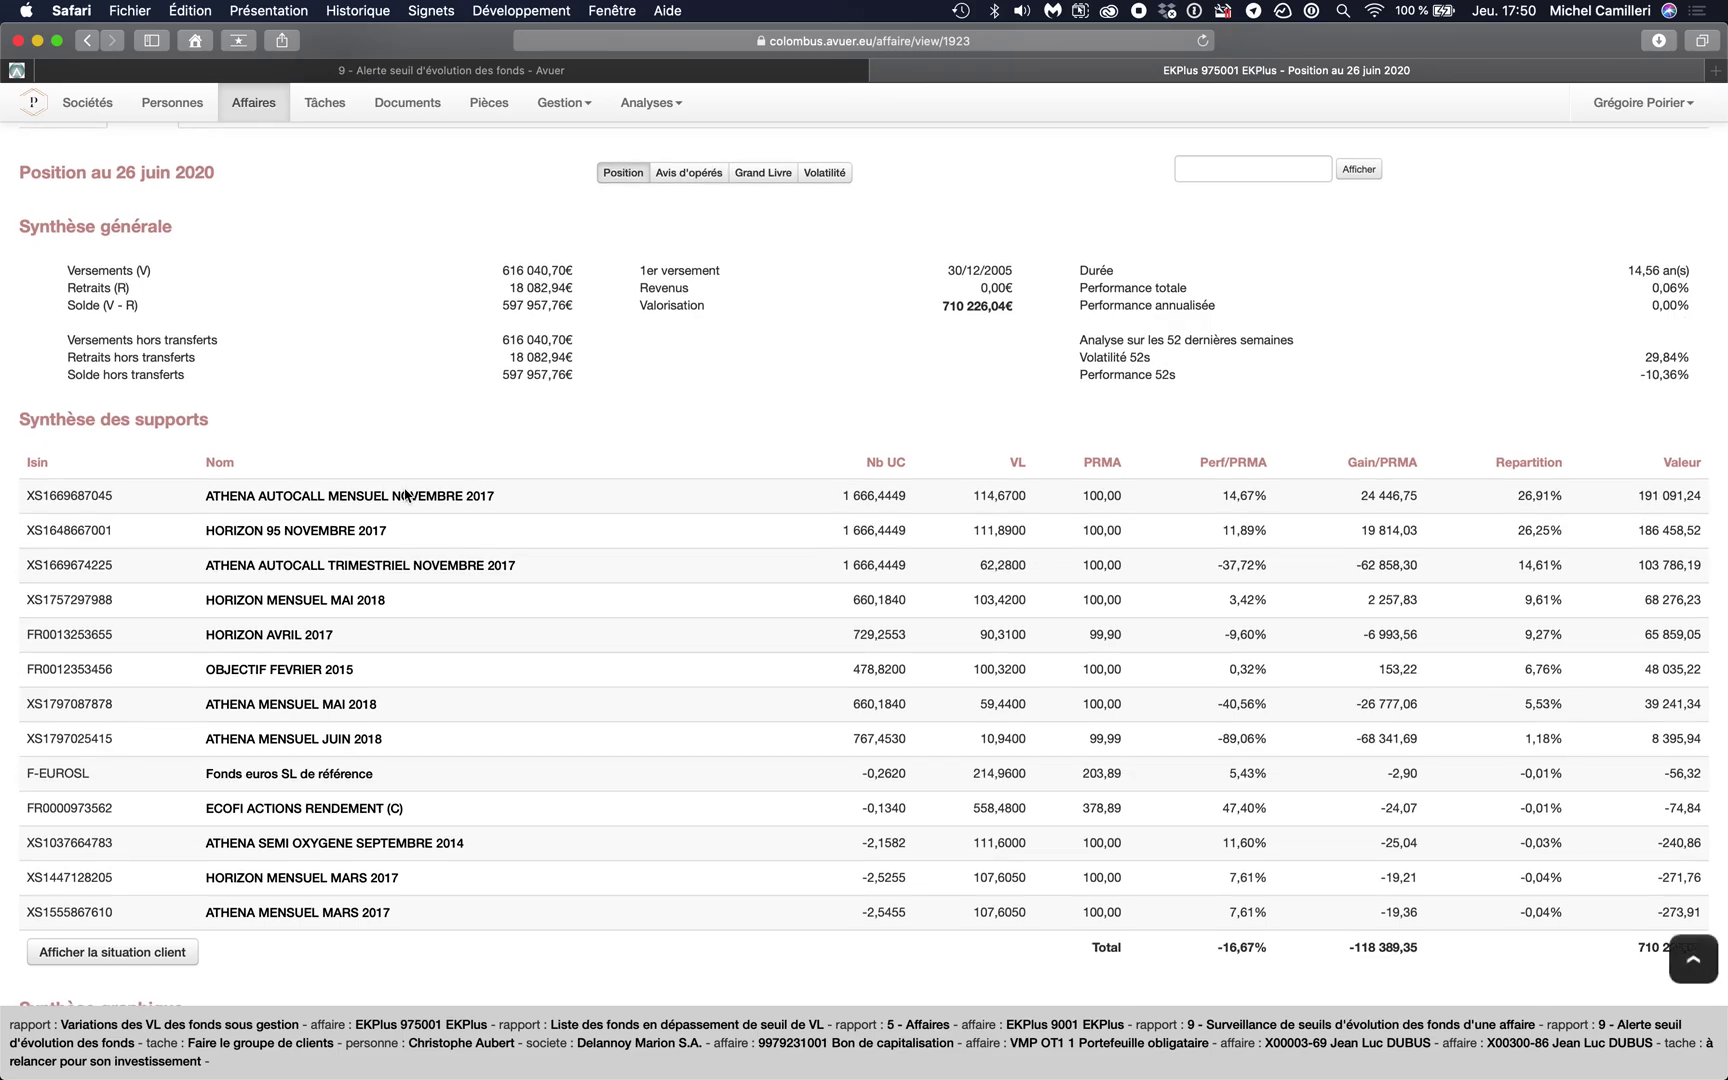
scroll(406, 494, "down", 3)
scroll(406, 494, "down", 15)
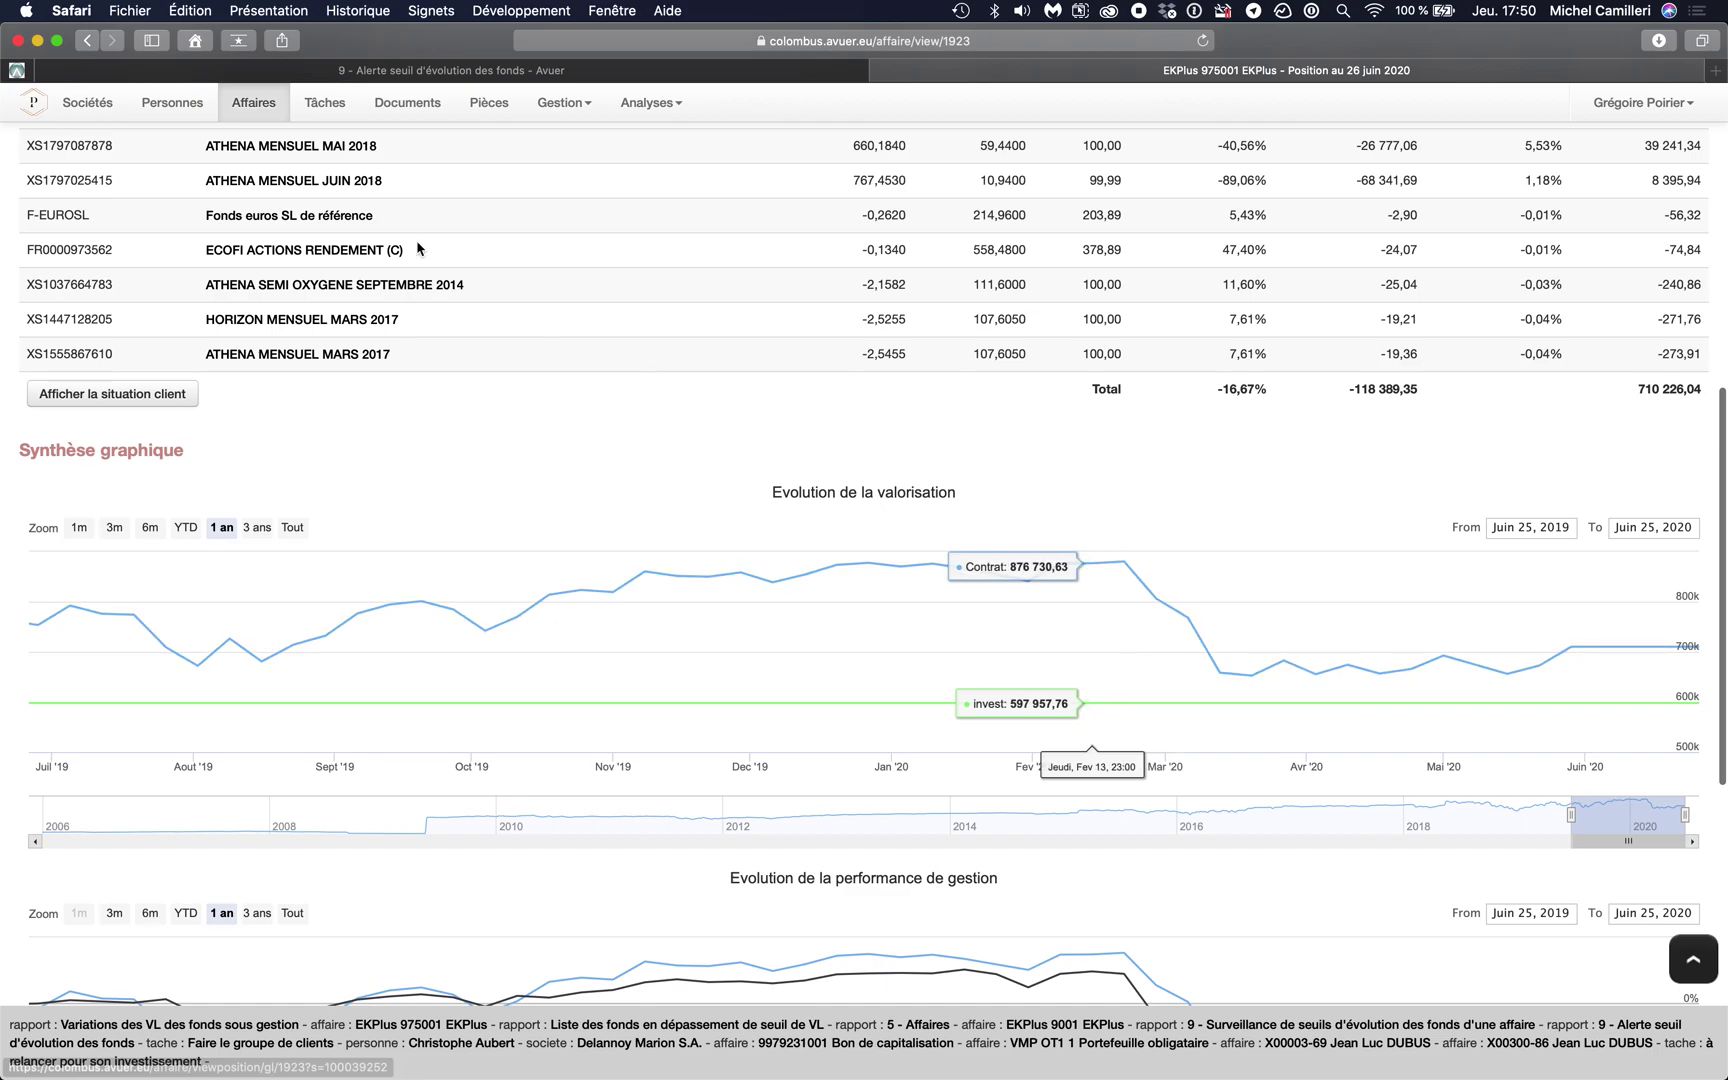
left_click(515, 74)
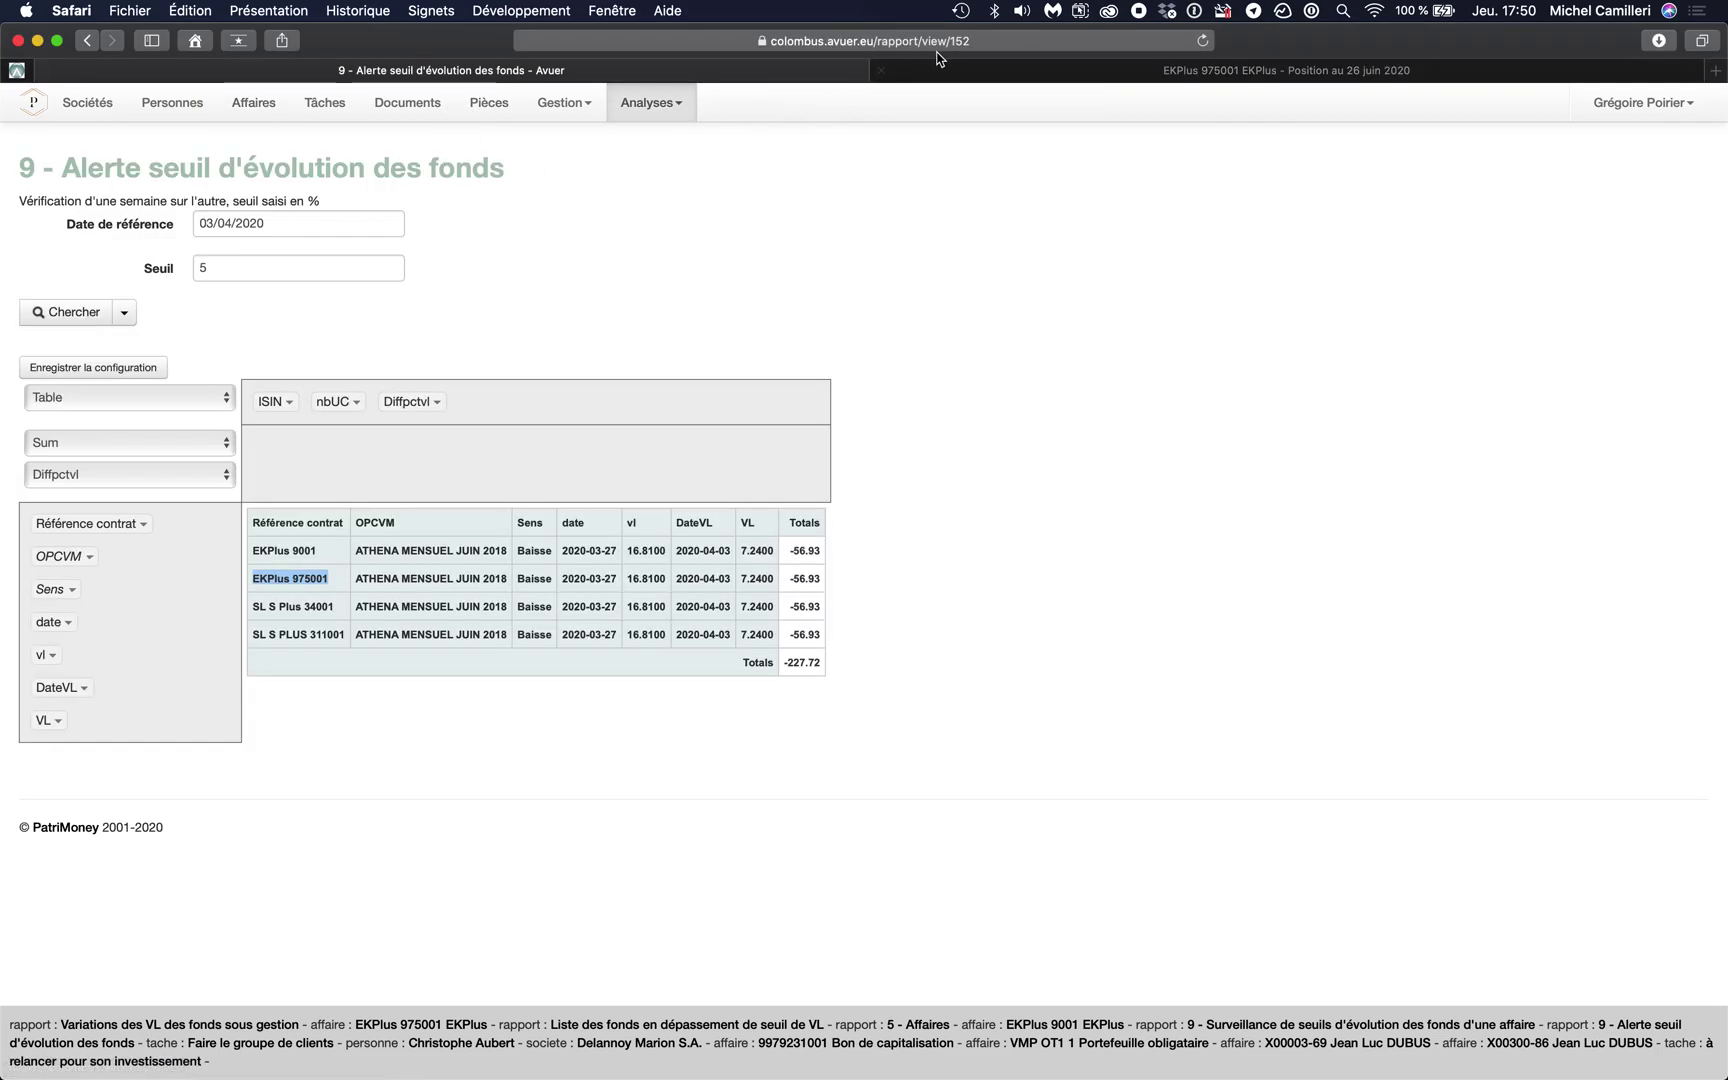
left_click(965, 68)
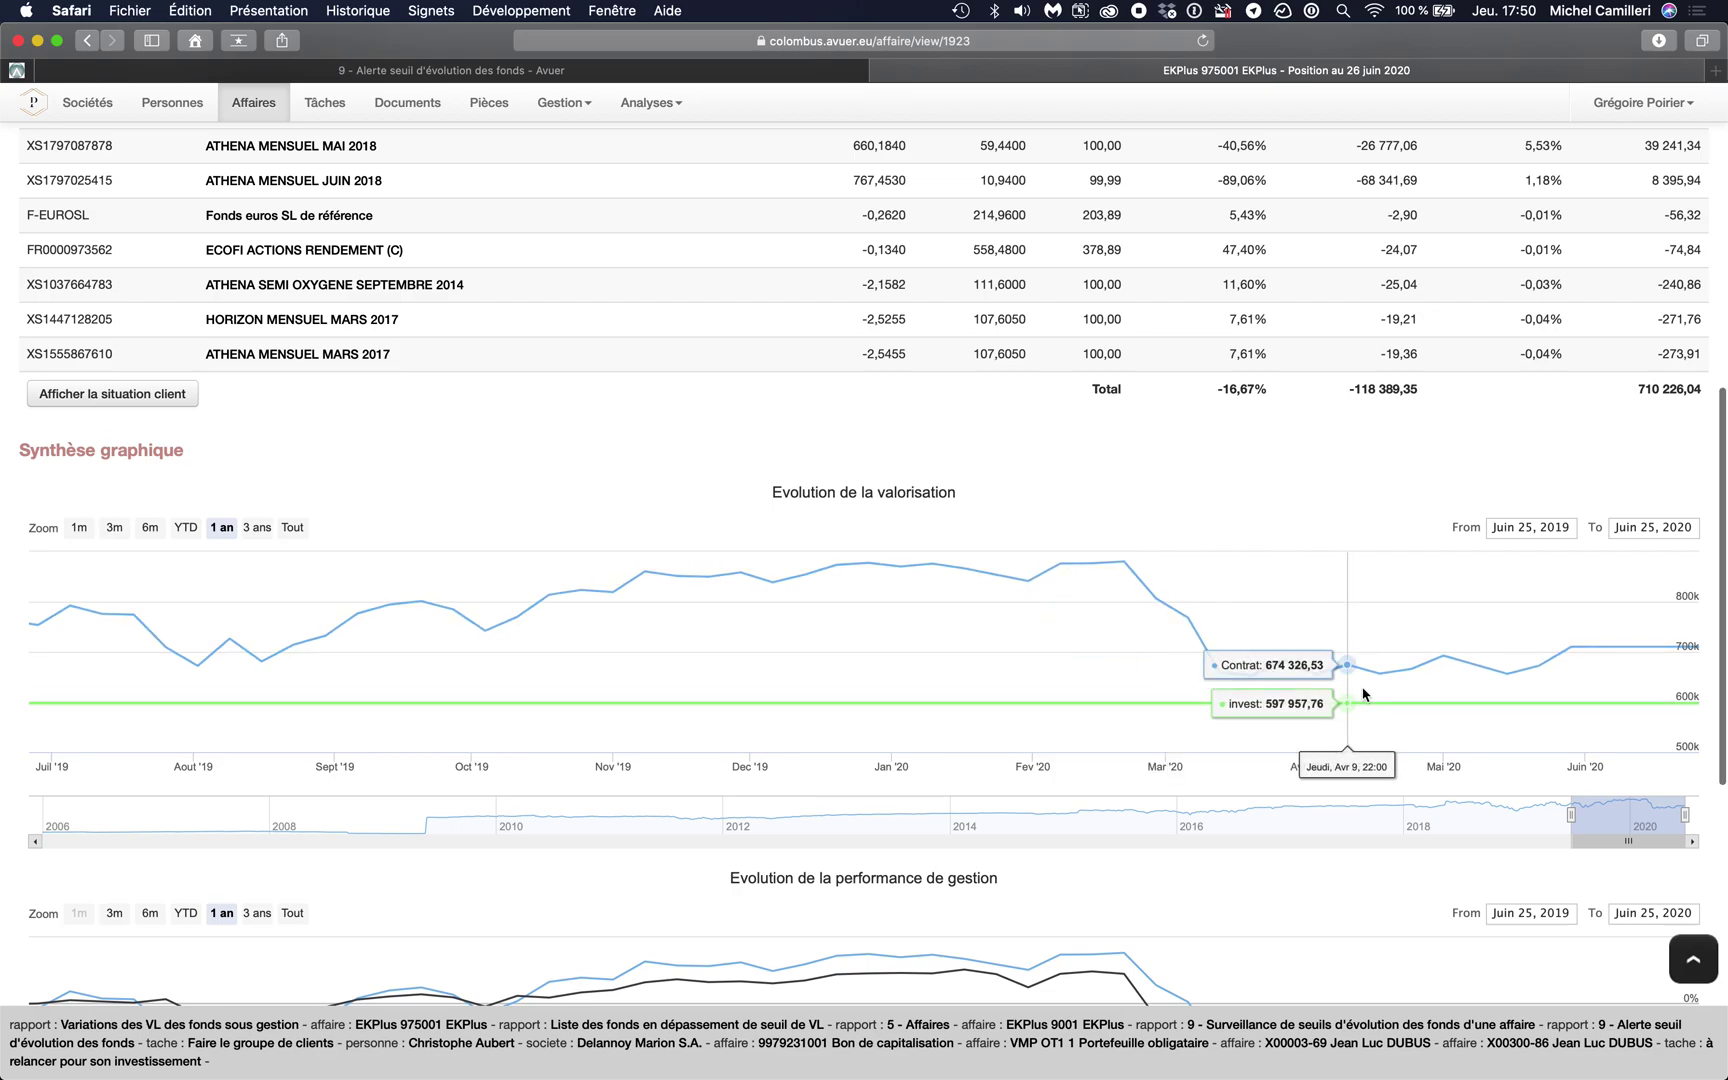
scroll(1346, 660, "down", 3)
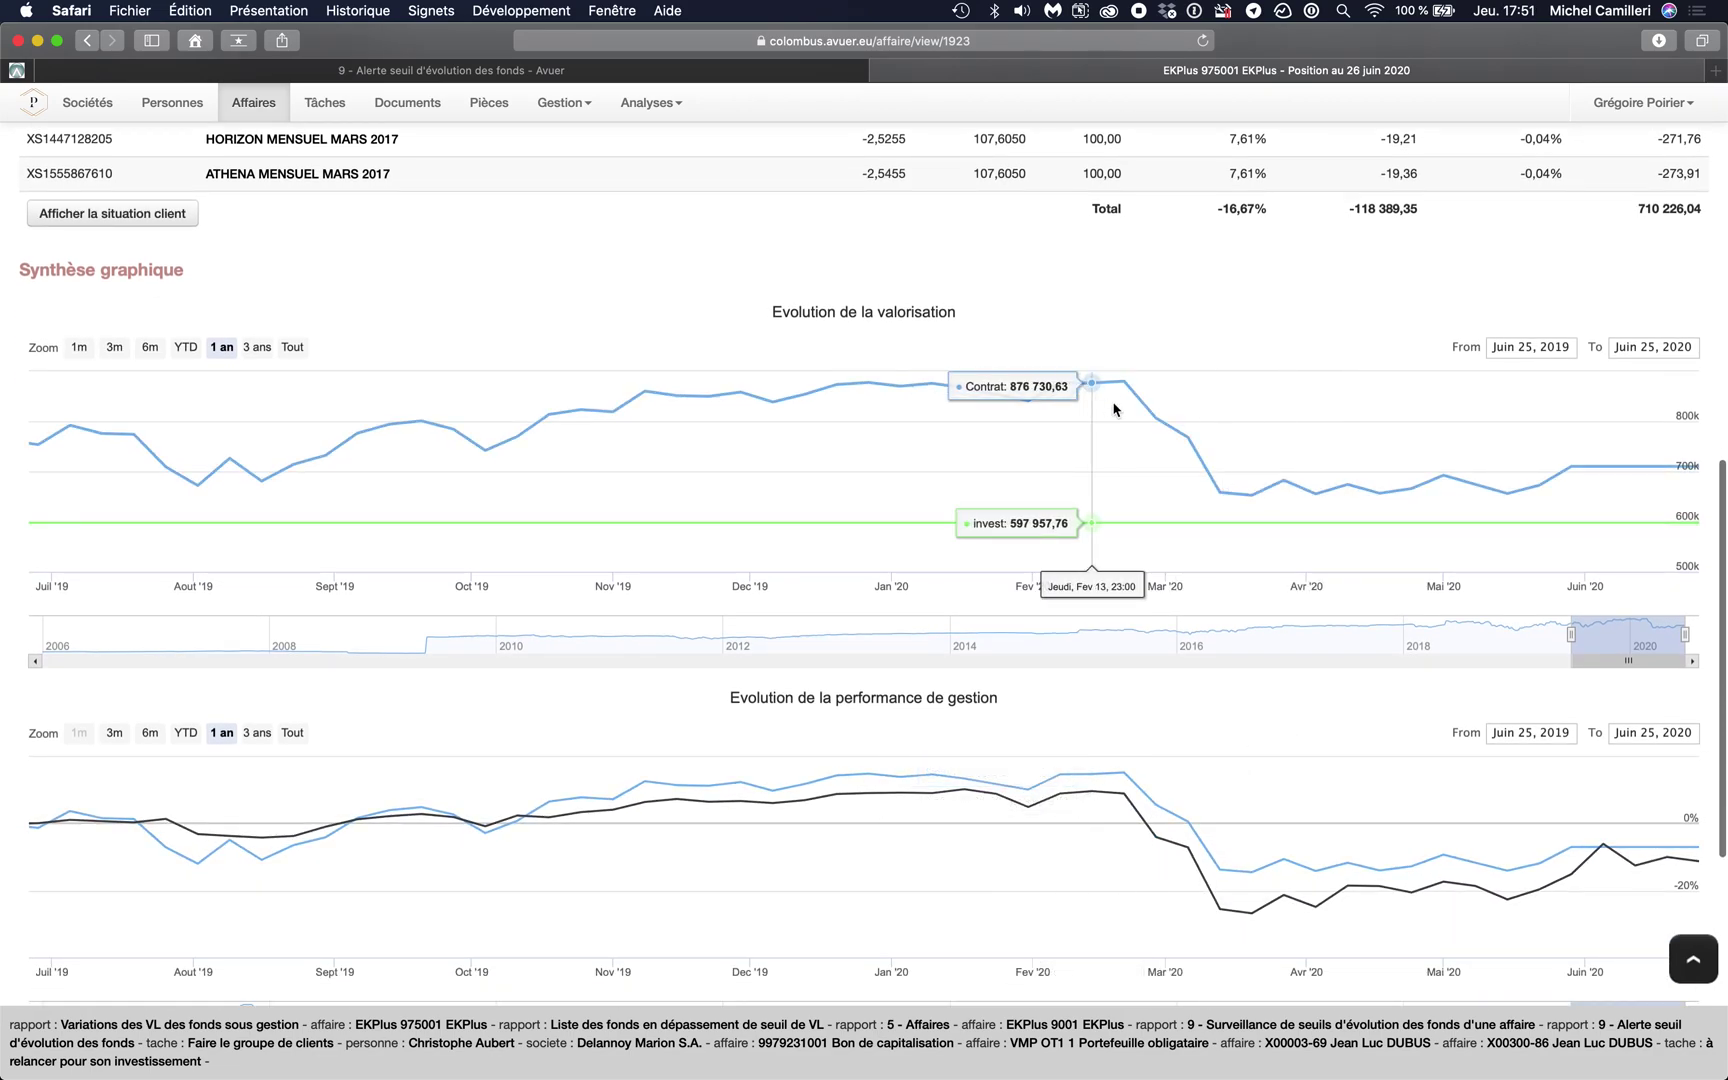
scroll(1219, 464, "down", 2)
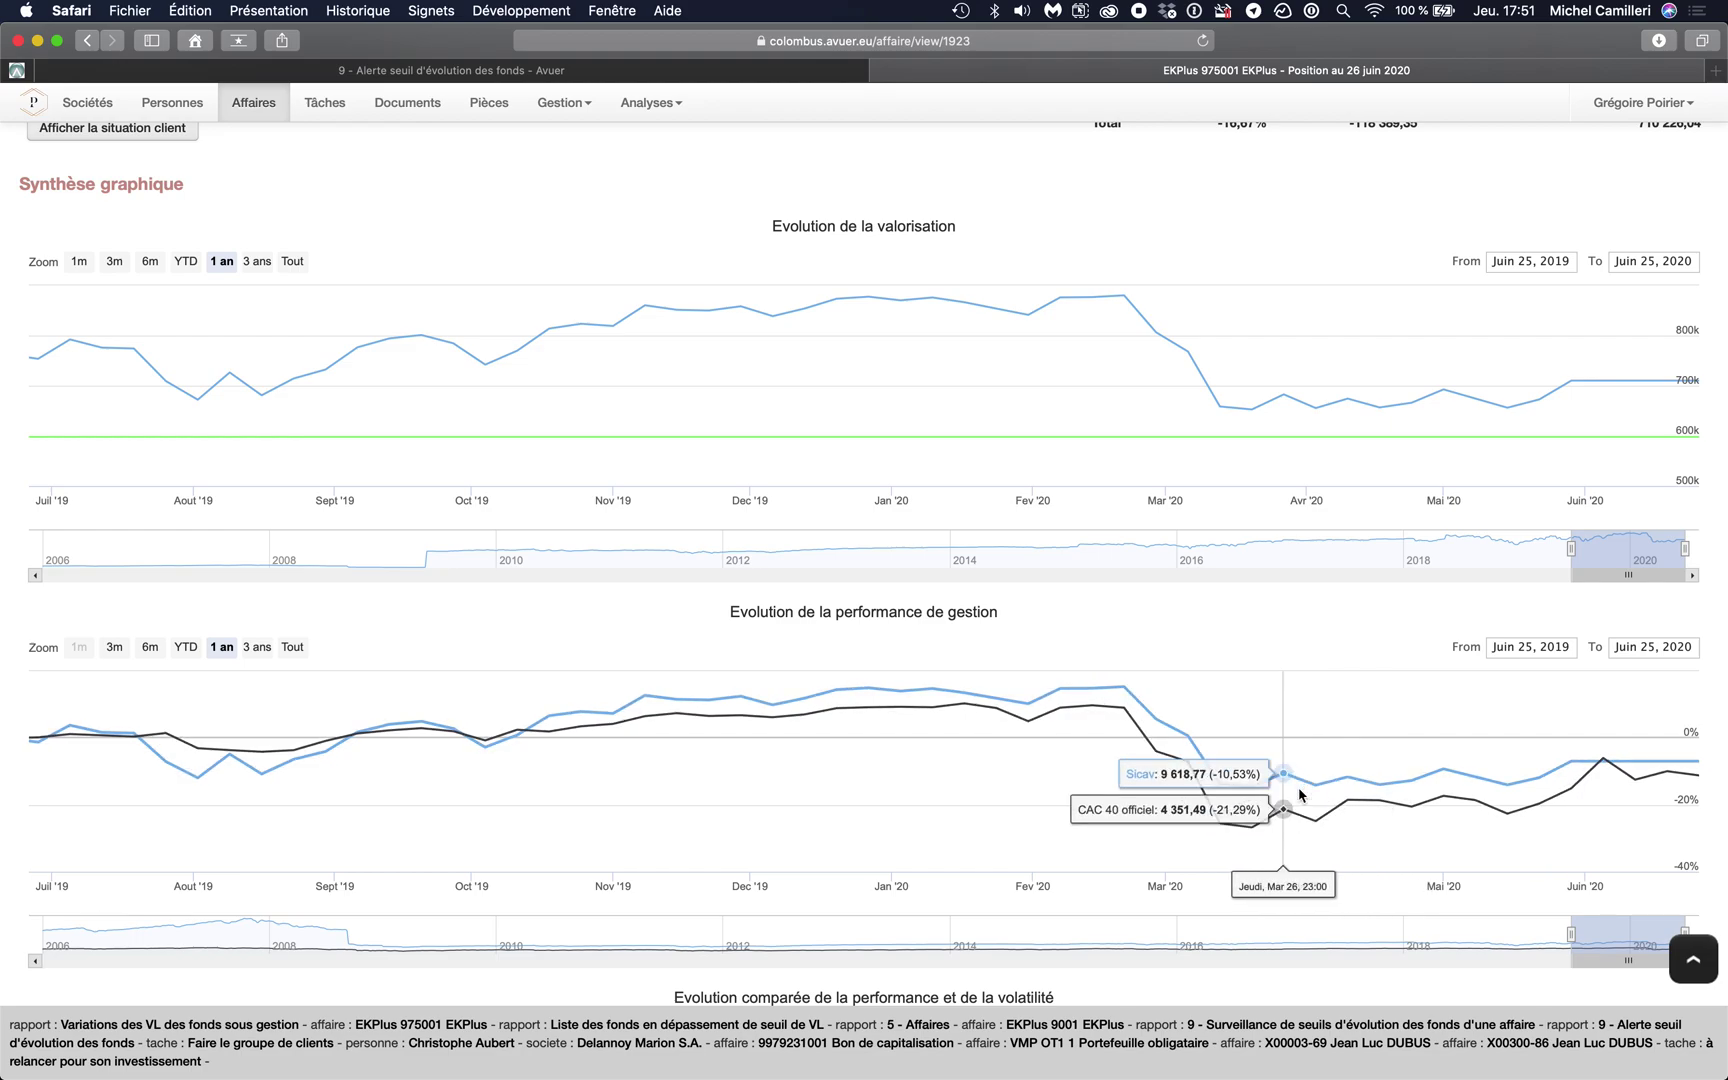
scroll(1260, 797, "down", 3)
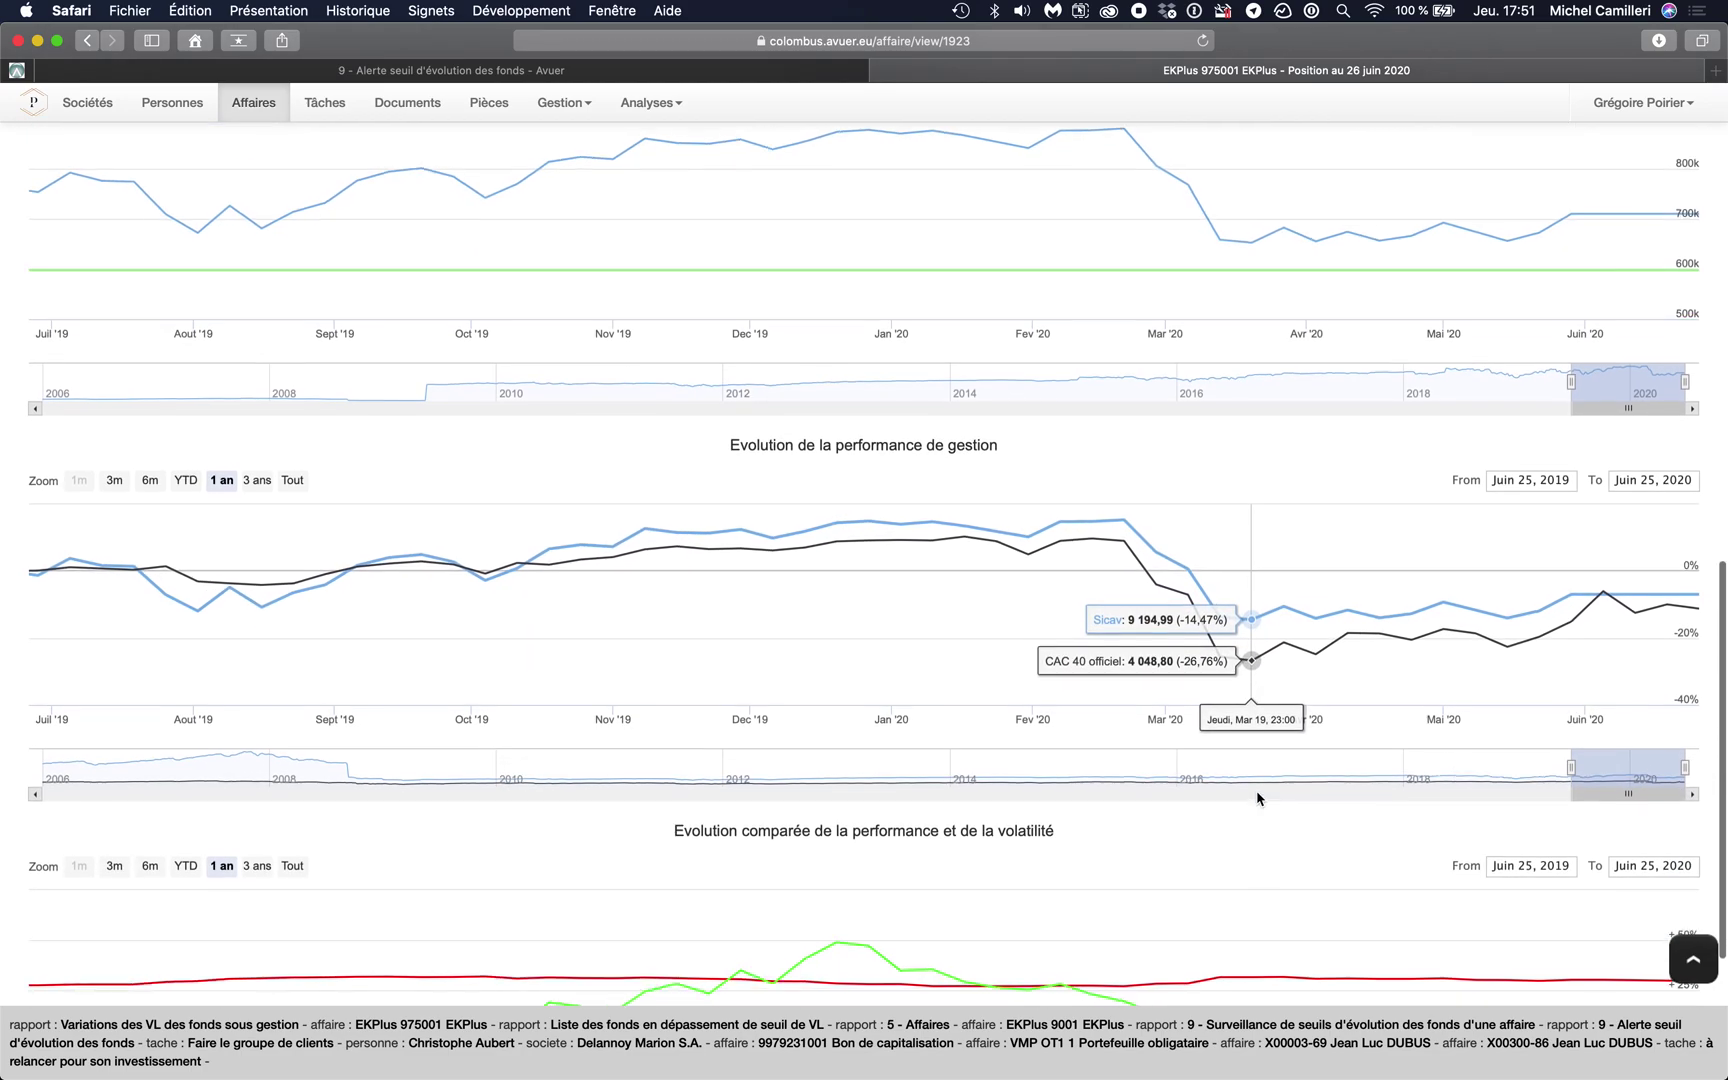
scroll(1258, 797, "up", 2)
scroll(1258, 797, "up", 1)
mouse_move(1178, 667)
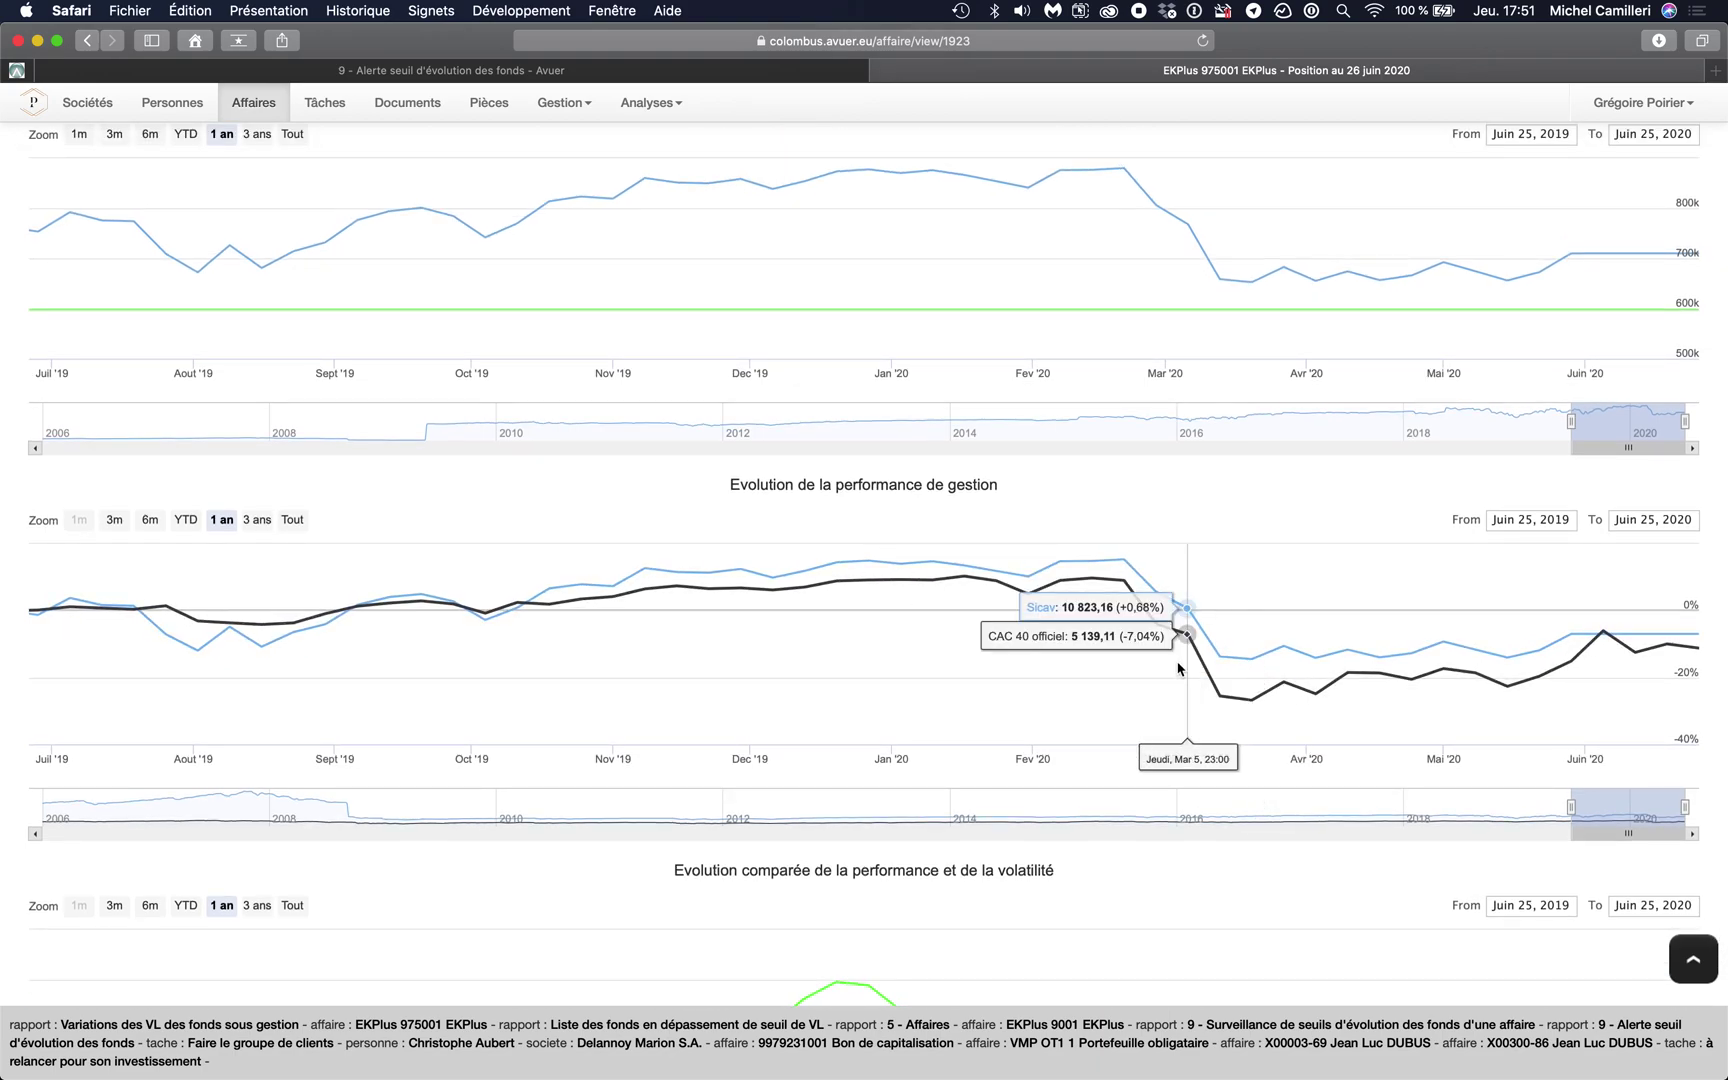
scroll(1178, 668, "up", 10)
scroll(1178, 669, "up", 3)
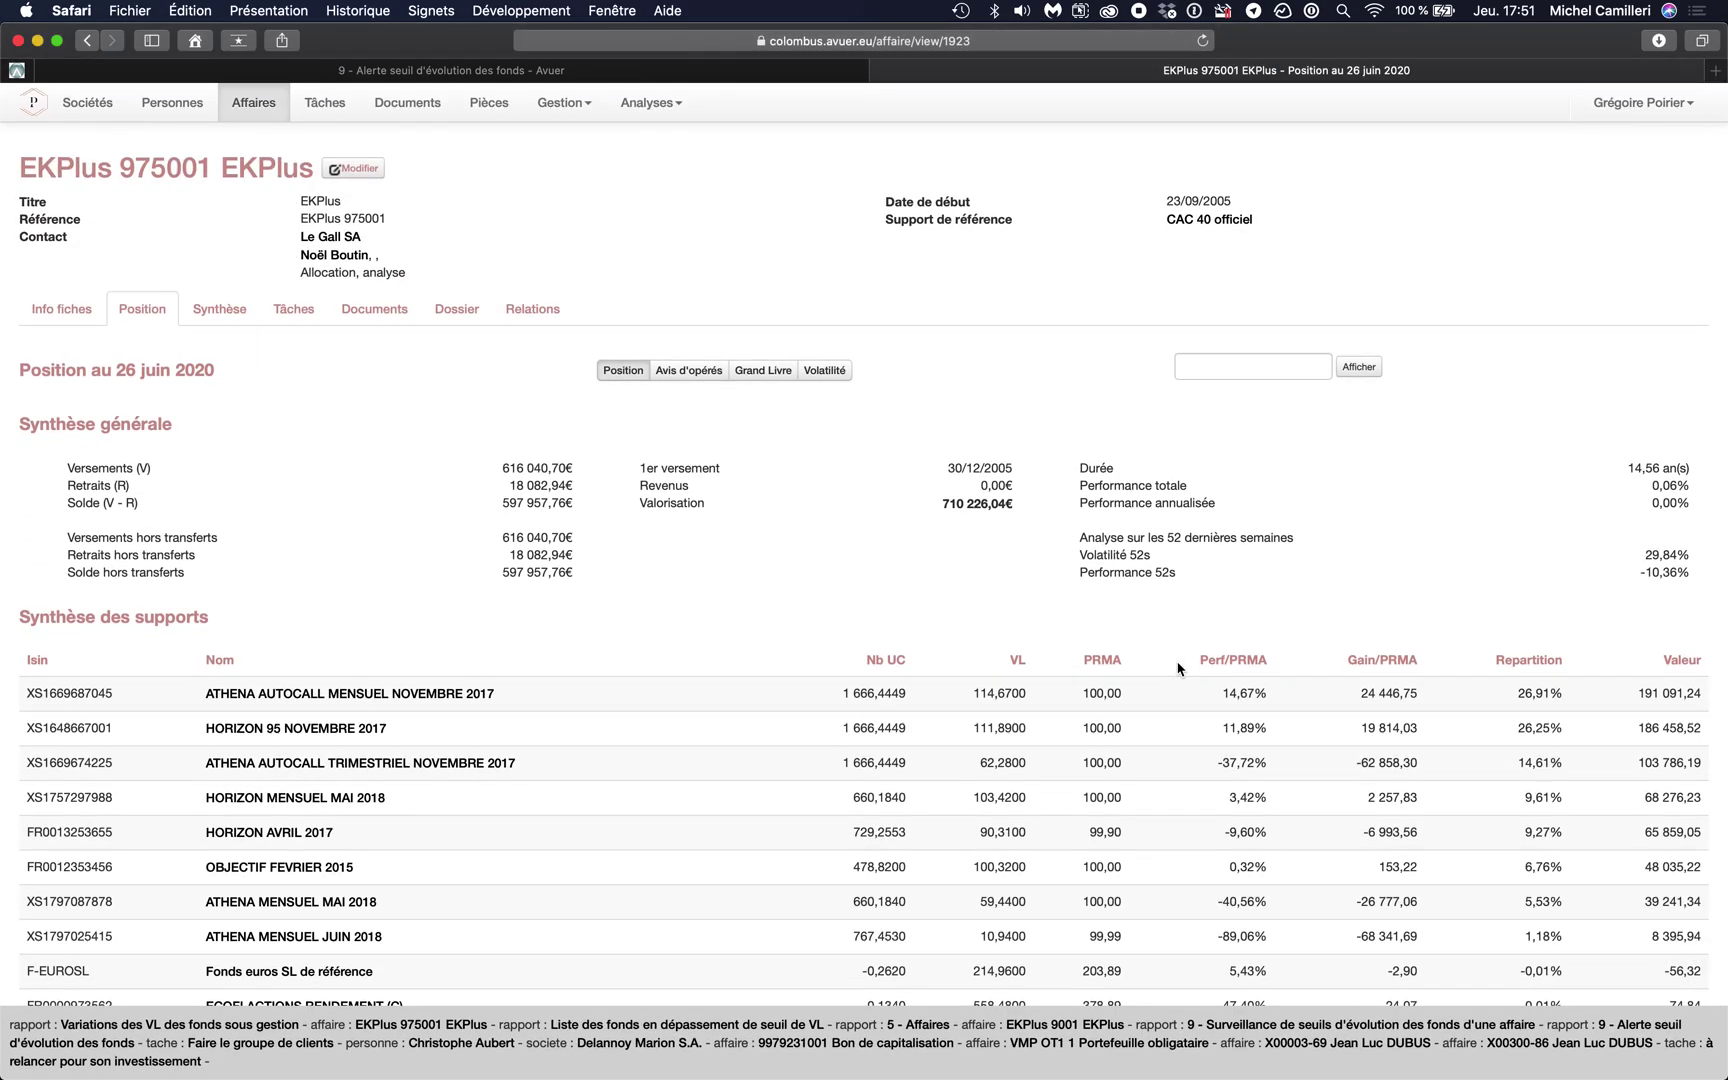
- From the contract's Info fiches, open the 5 - Affaires report listed under Stocks
left_click(57, 310)
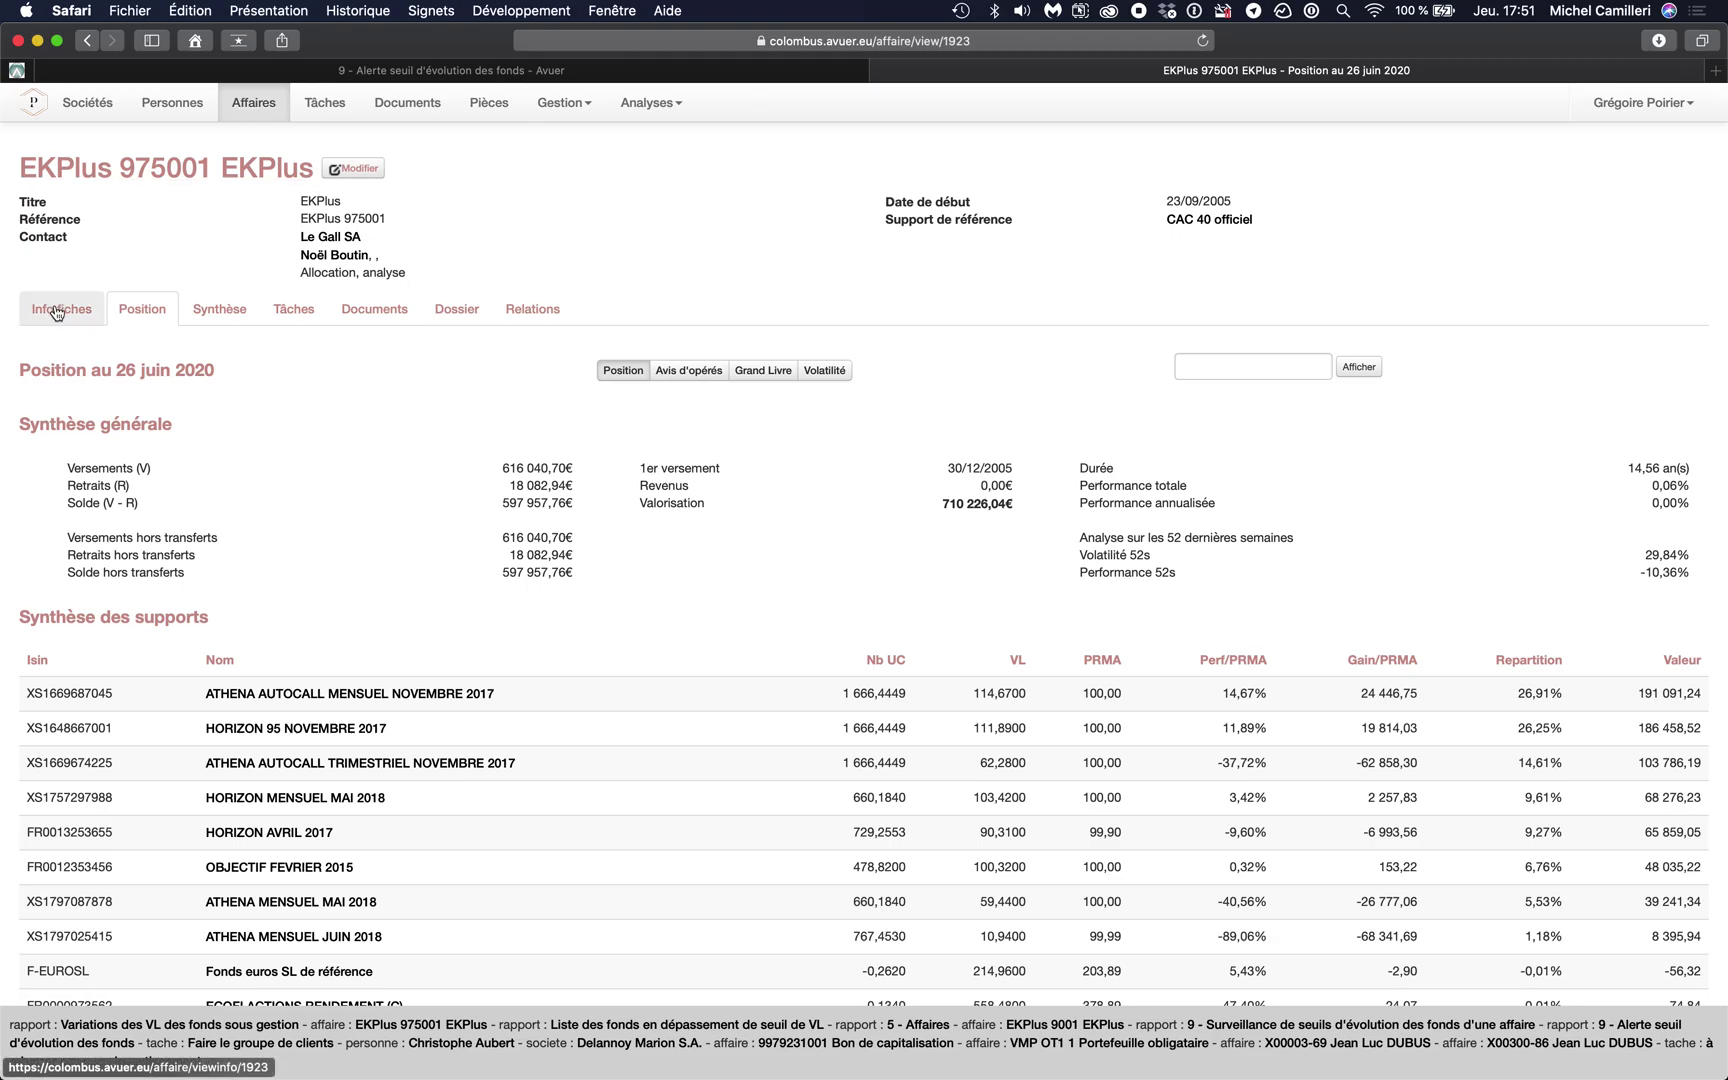
scroll(57, 312, "down", 3)
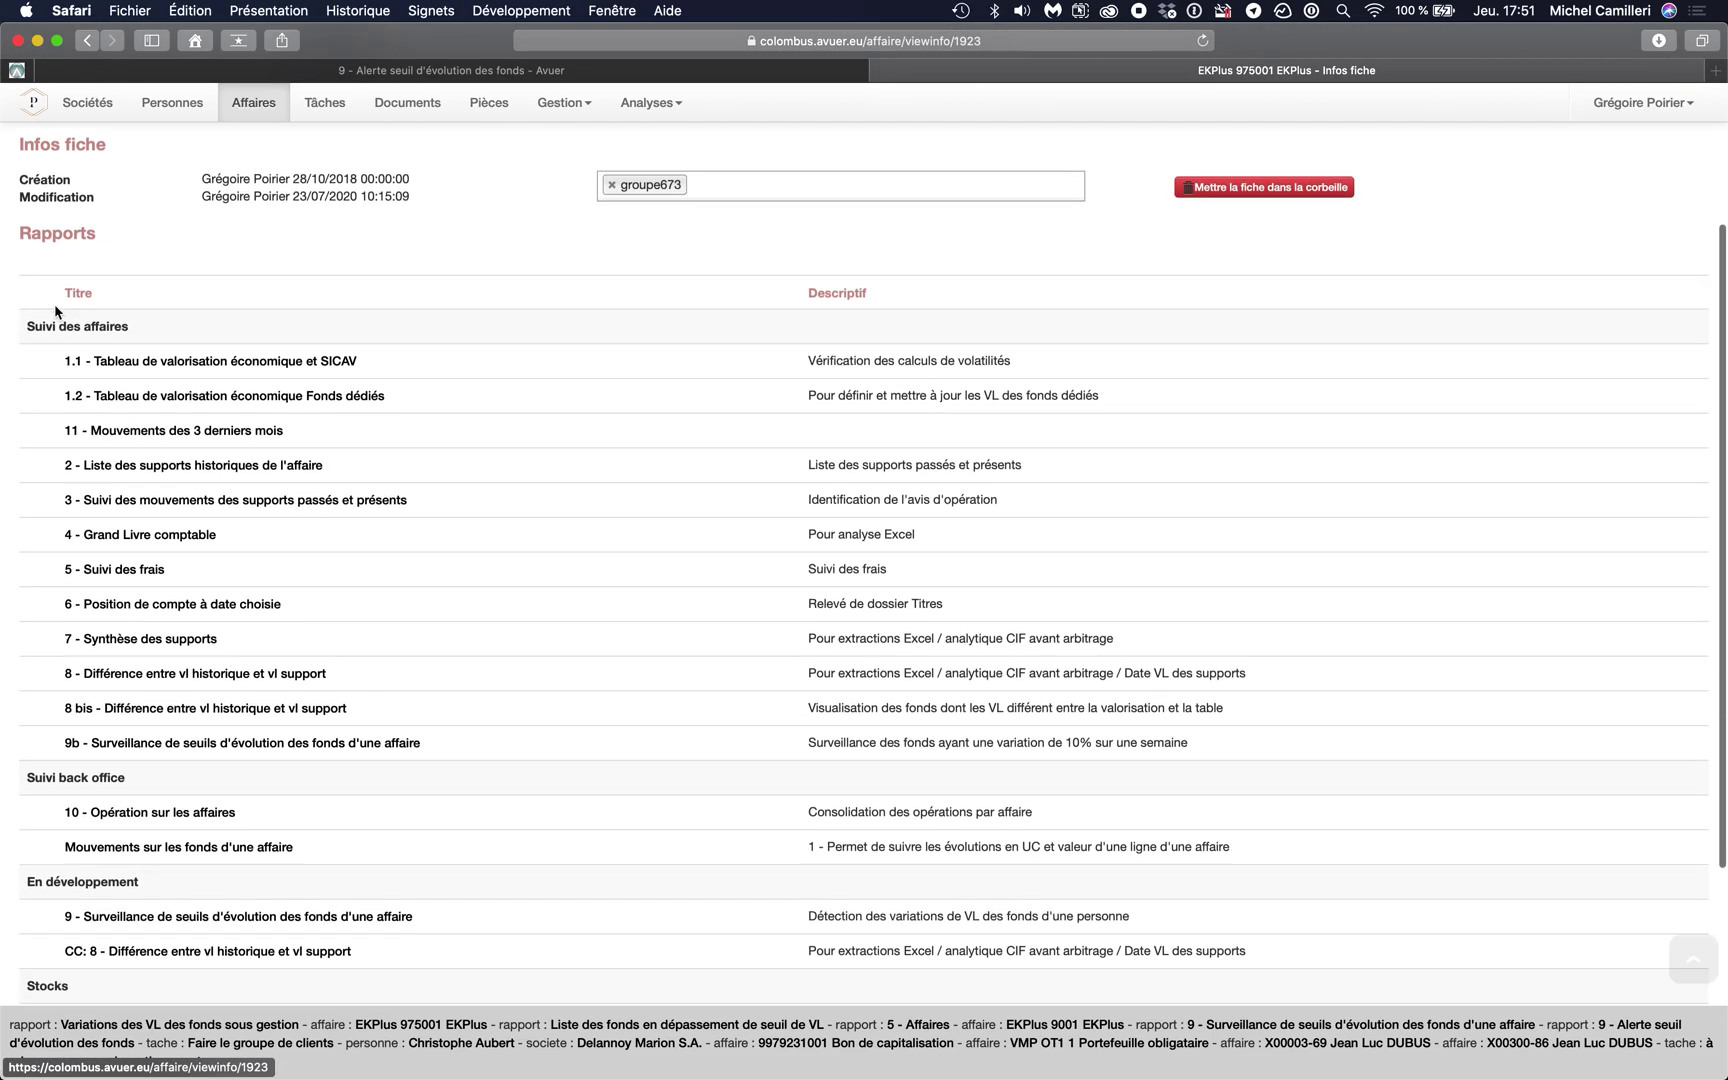
scroll(57, 312, "down", 1)
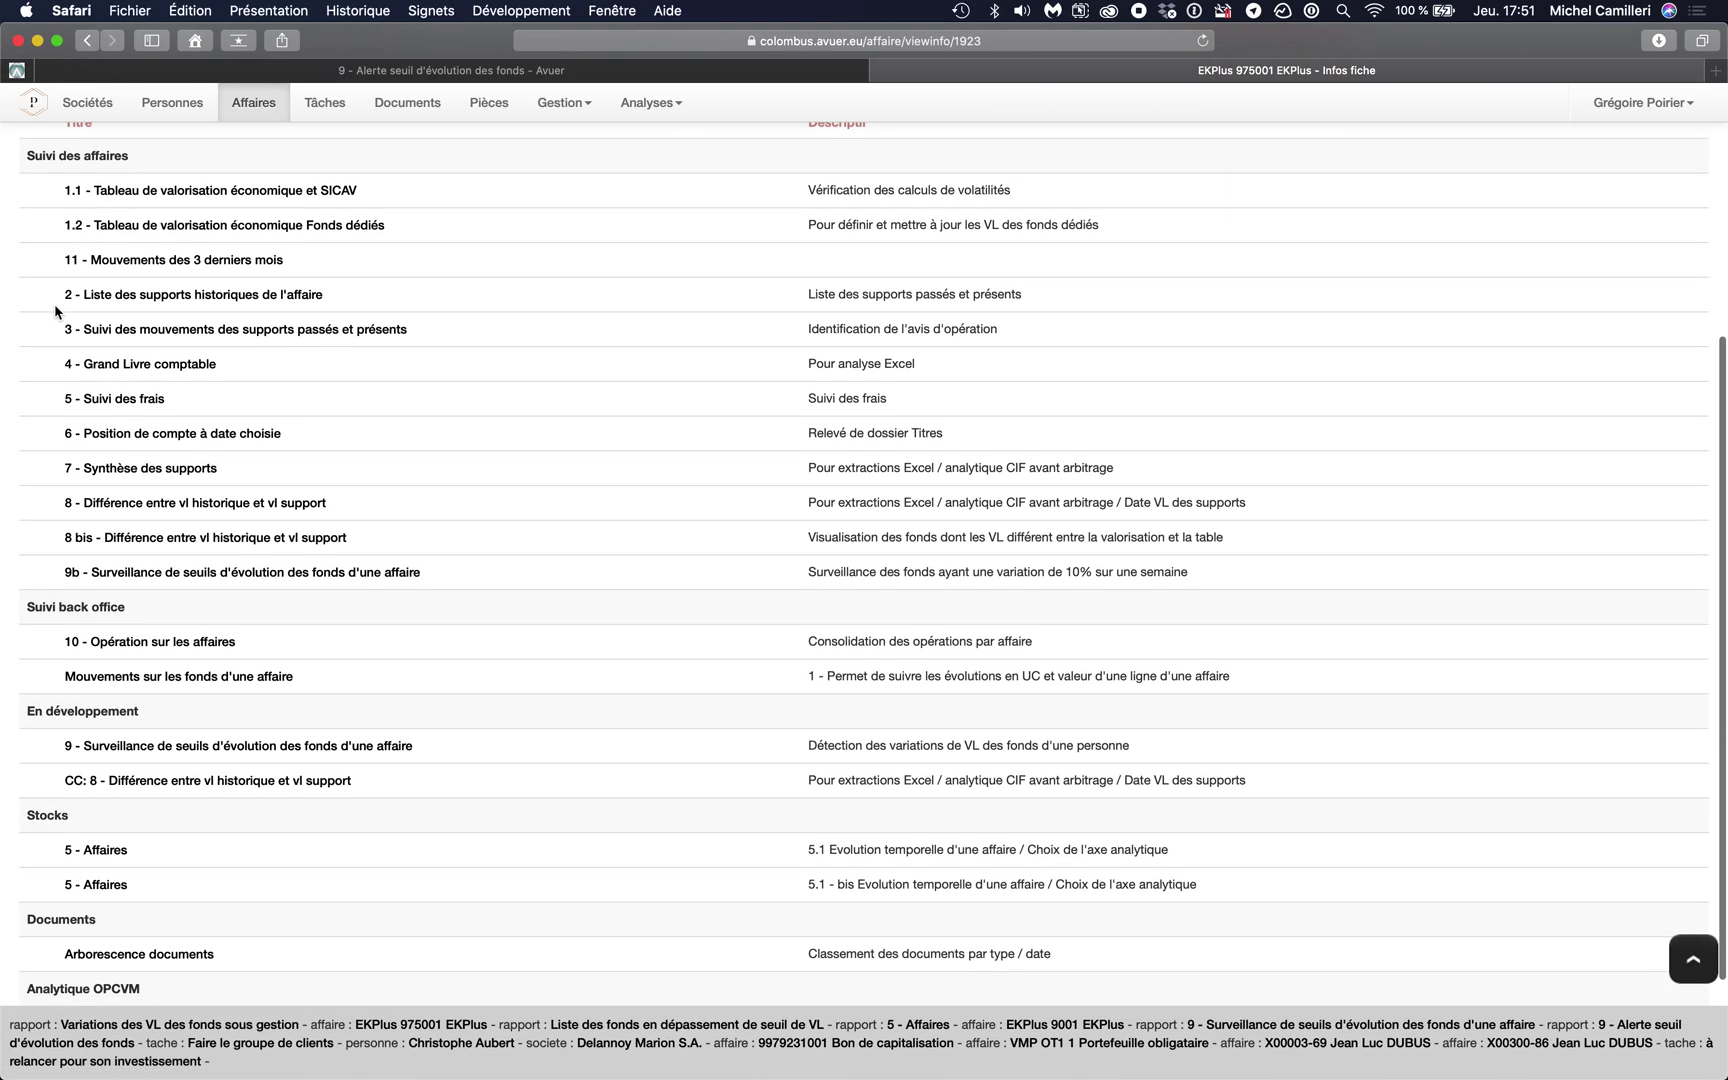
left_click(104, 852)
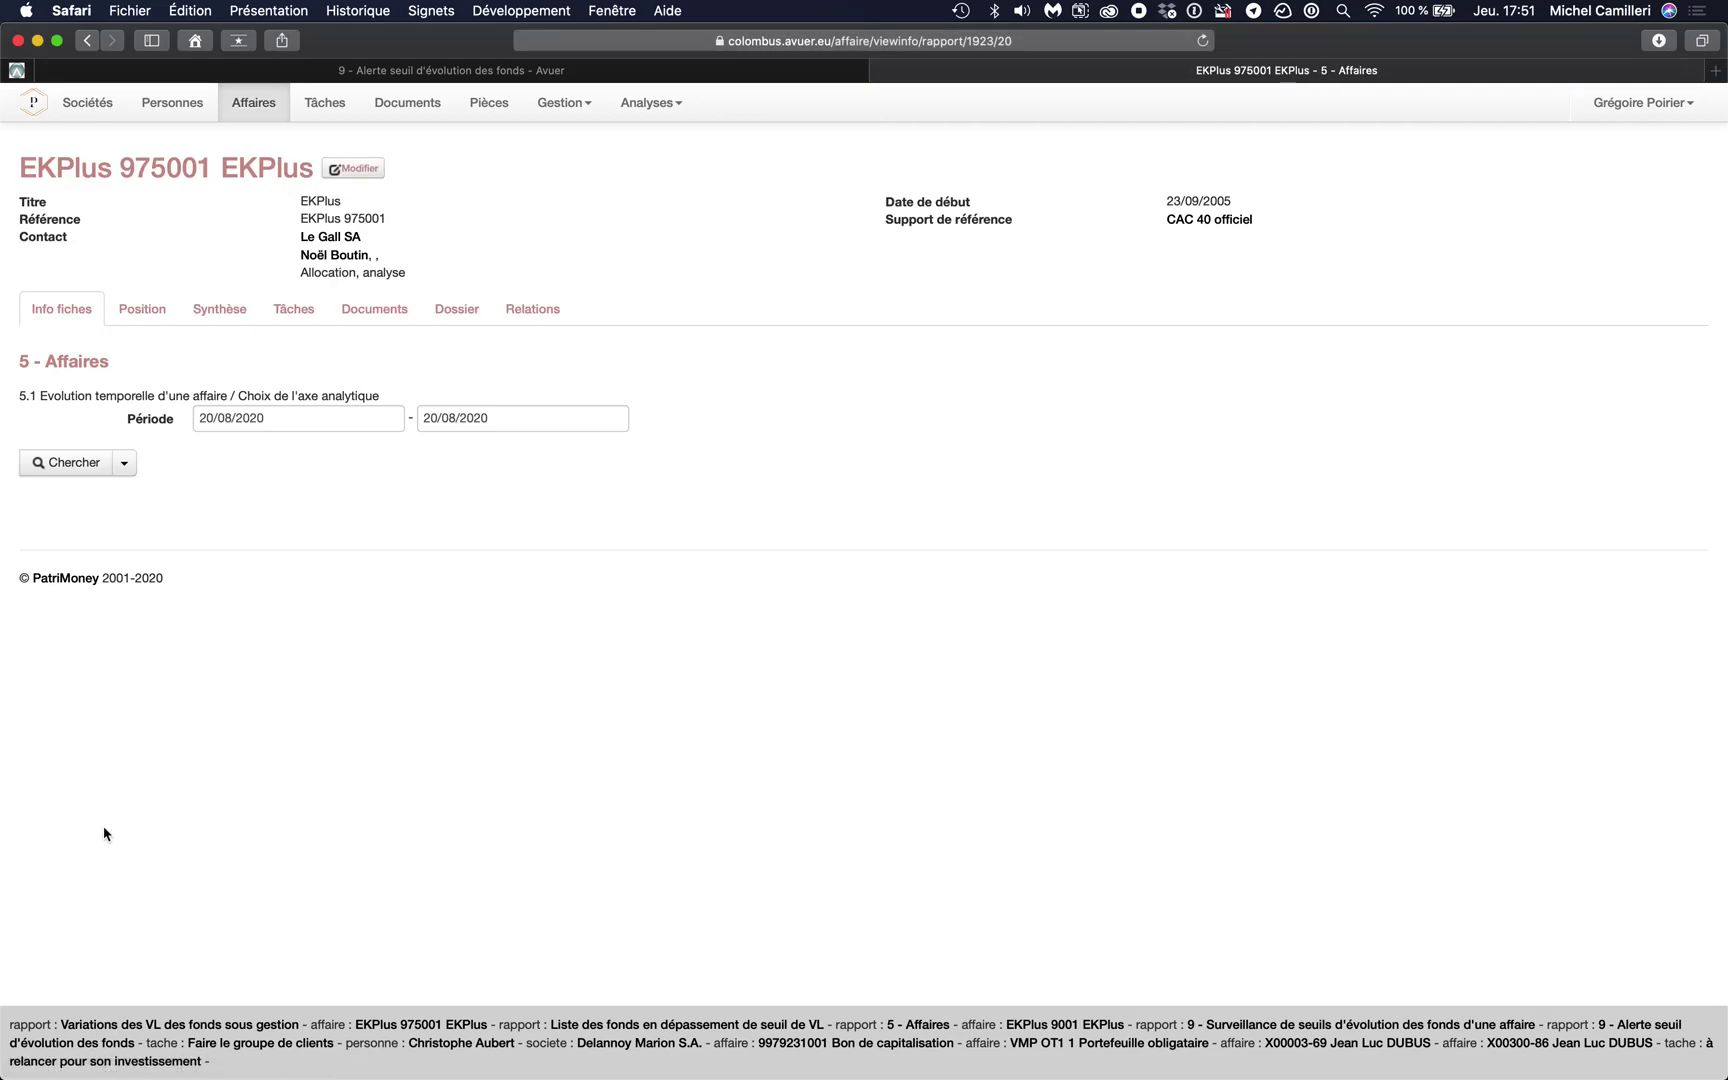
- Set the report period start date to 07/02/2020
left_click(281, 421)
left_click(212, 453)
left_click(212, 453)
left_click(212, 453)
left_click(209, 455)
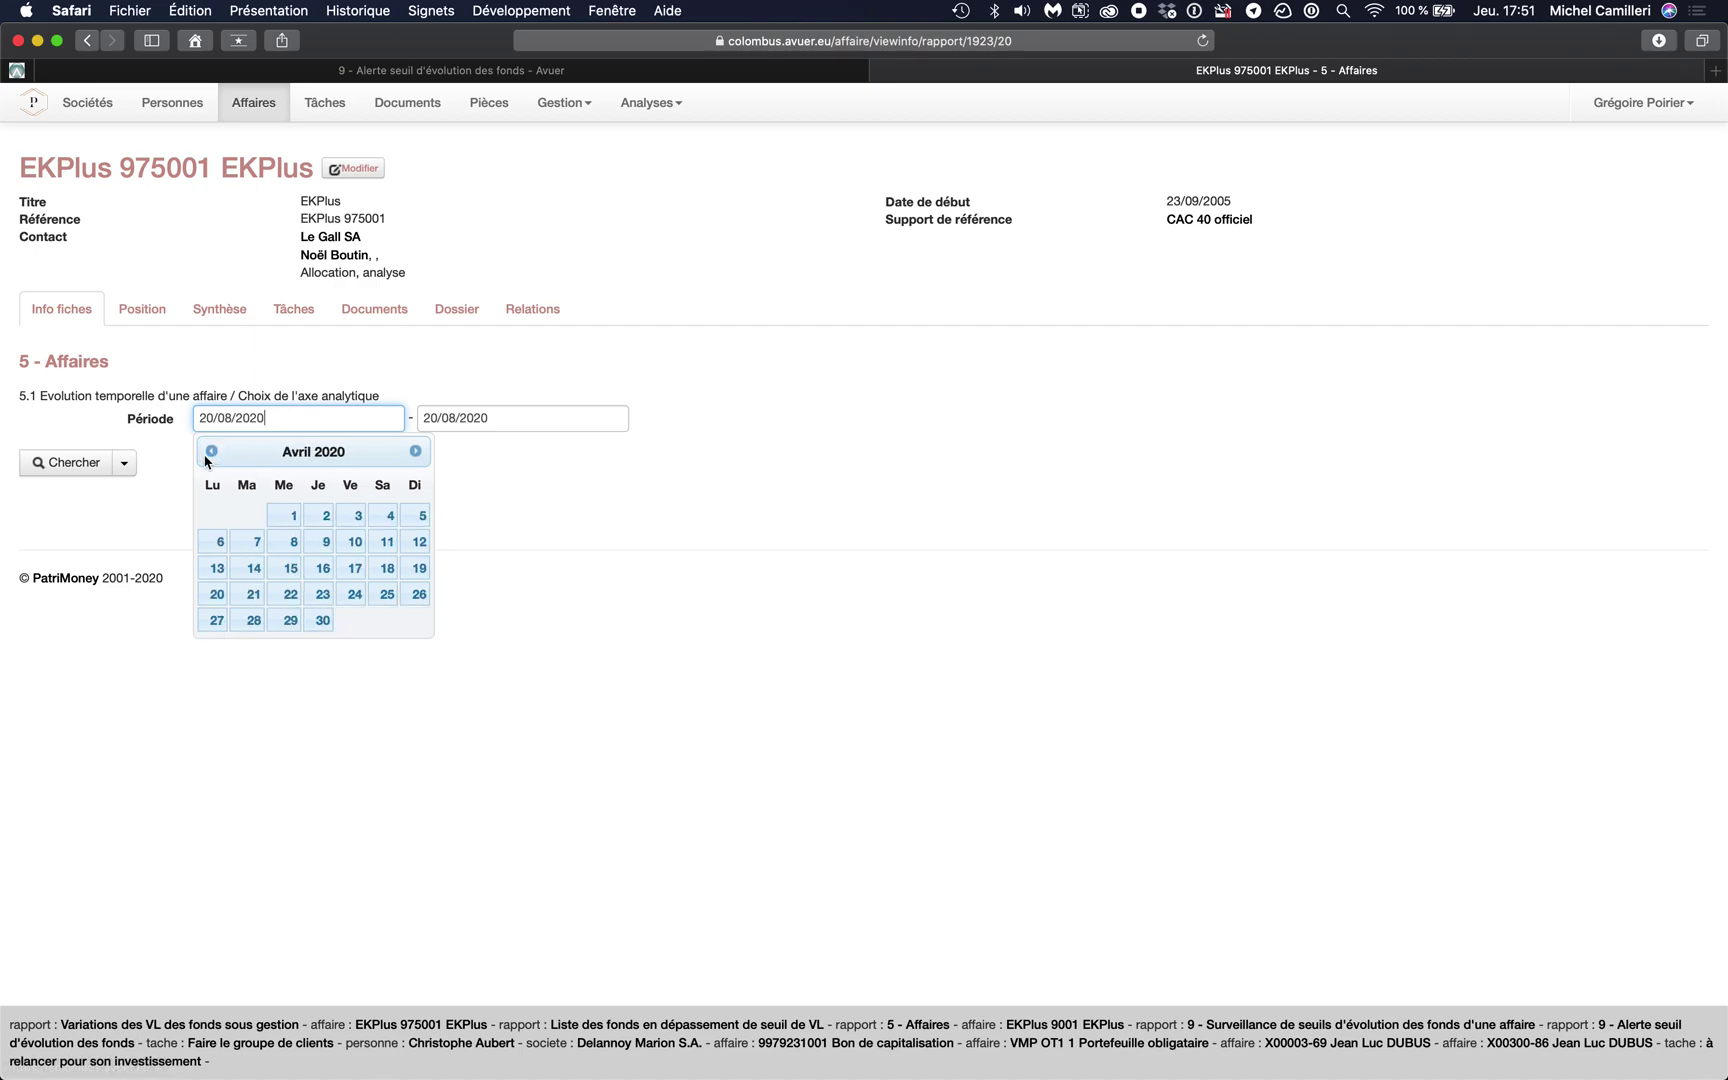
left_click(209, 455)
left_click(209, 455)
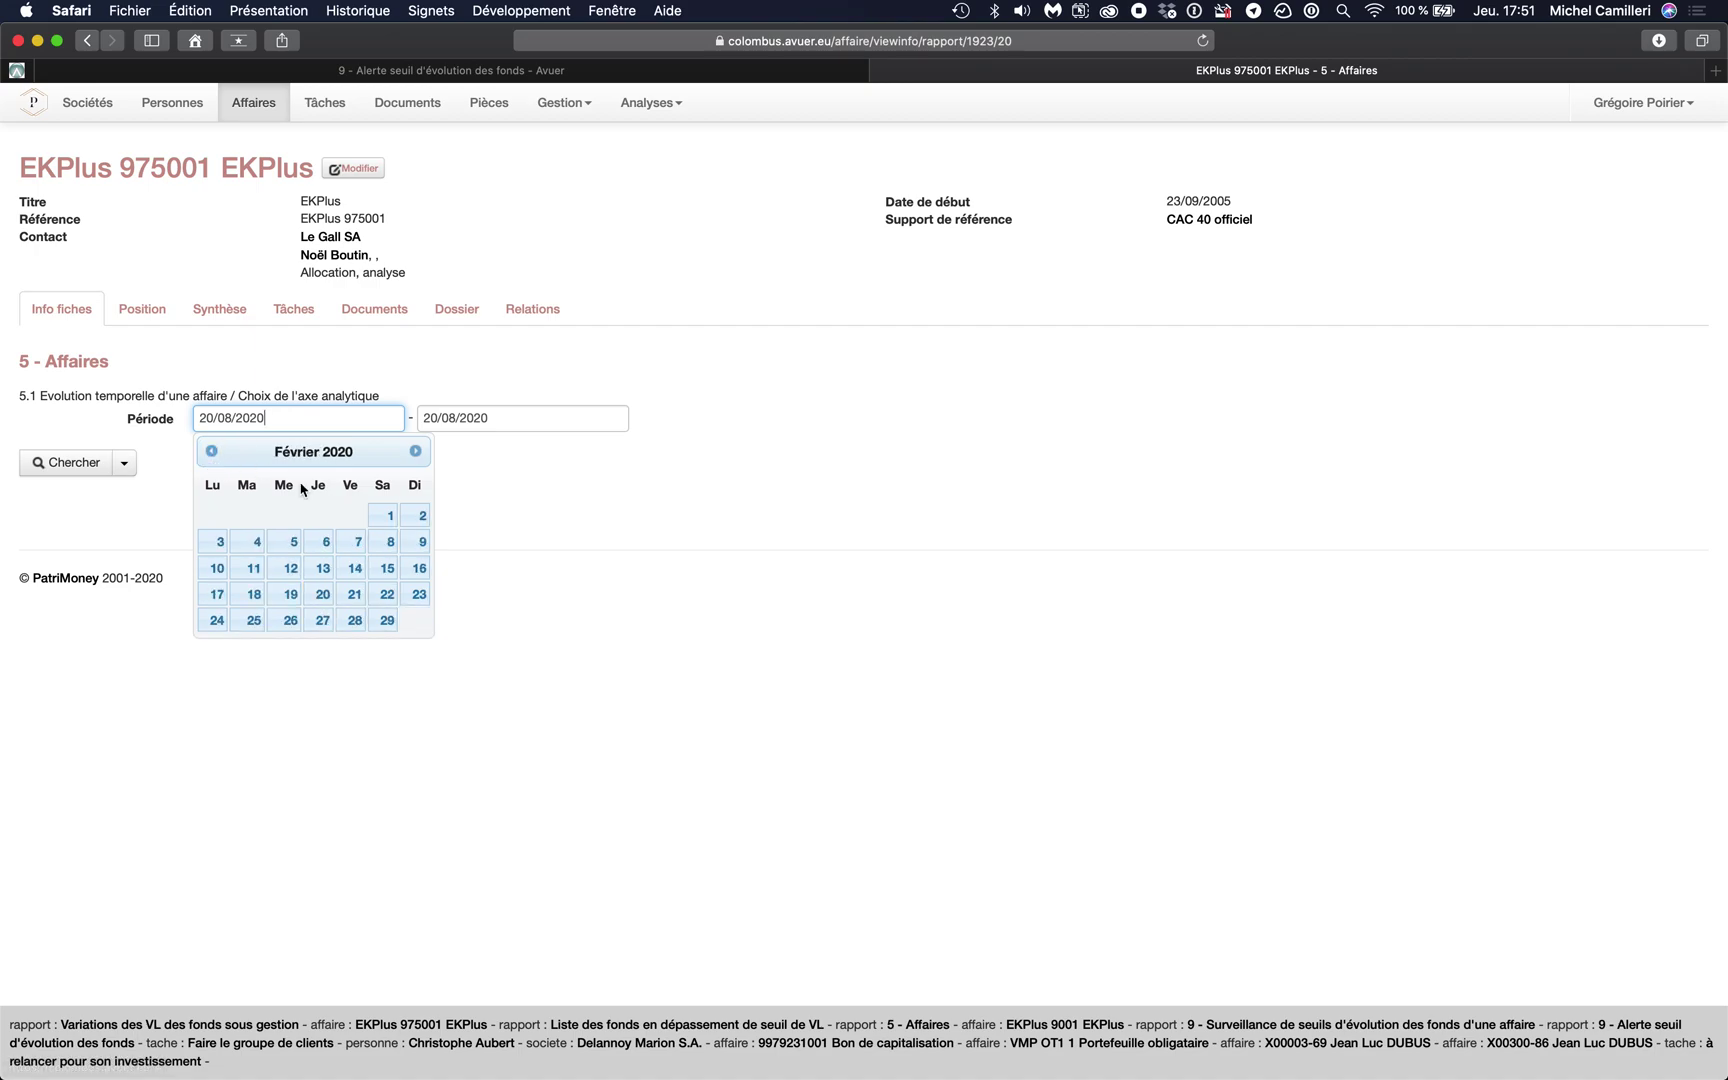
left_click(353, 540)
- Set the period end date to 24/04/2020 and run the 5 - Affaires report
left_click(461, 416)
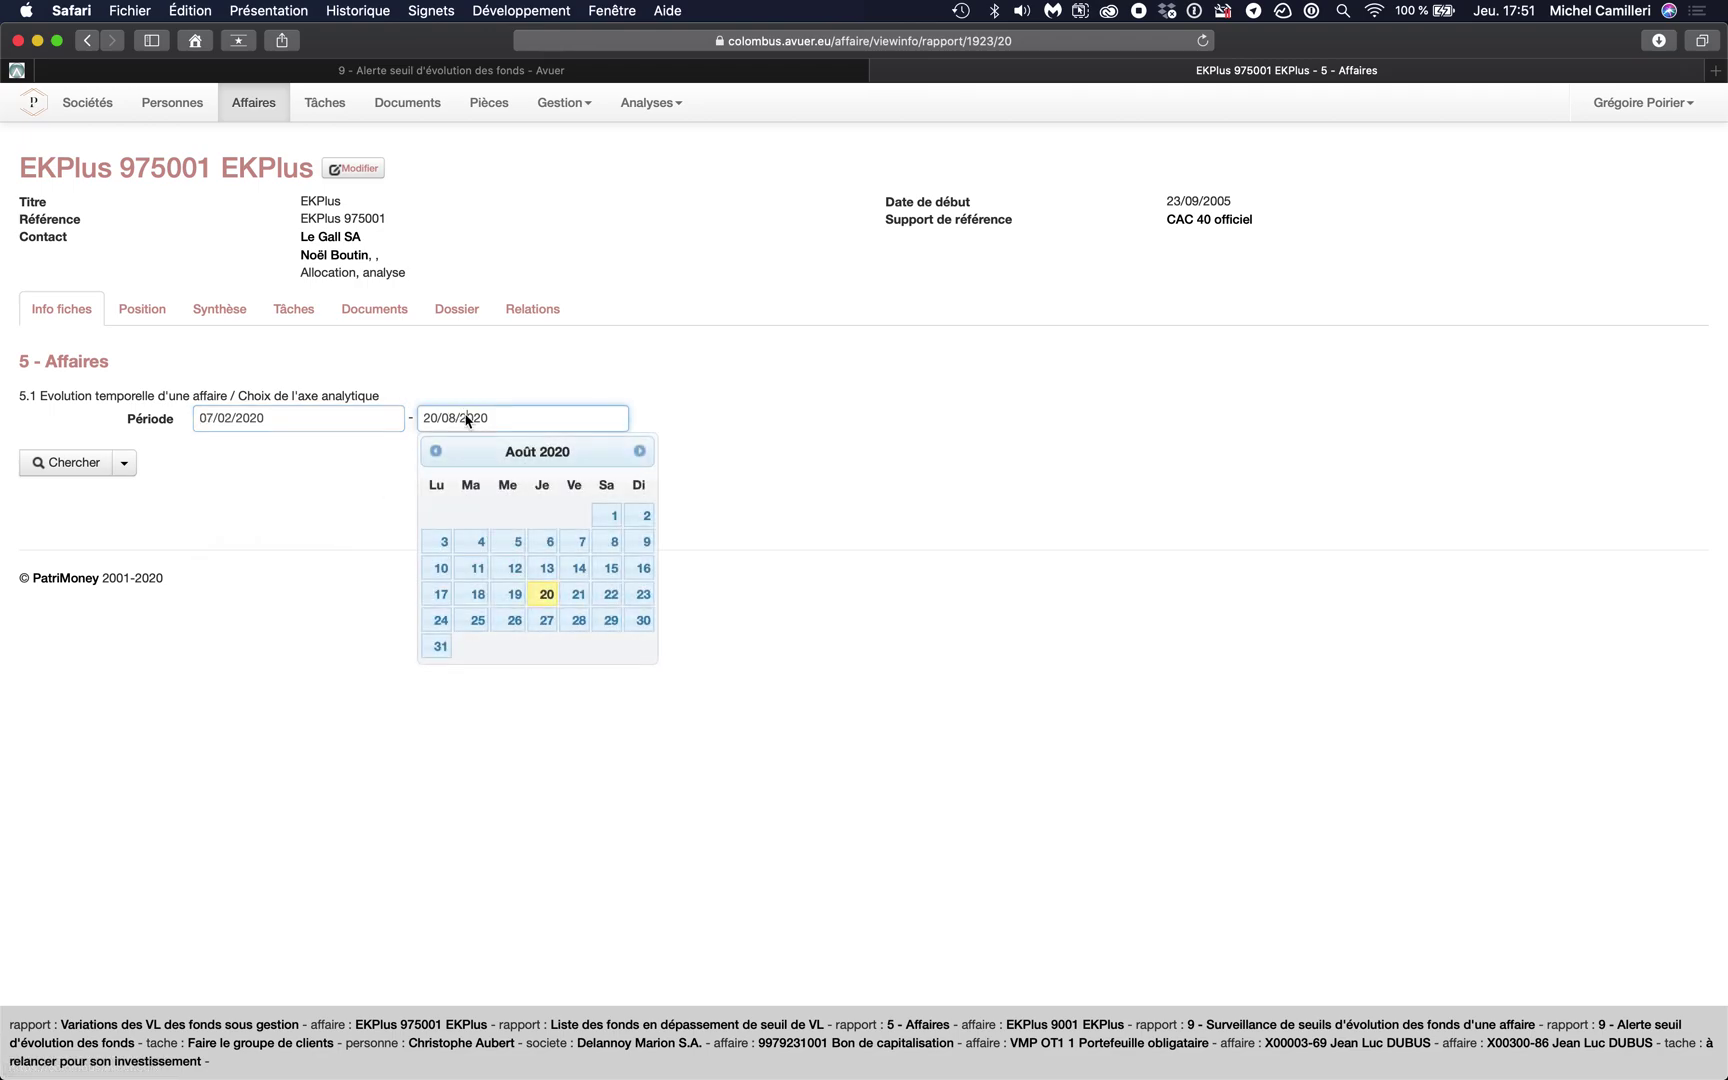
left_click(640, 451)
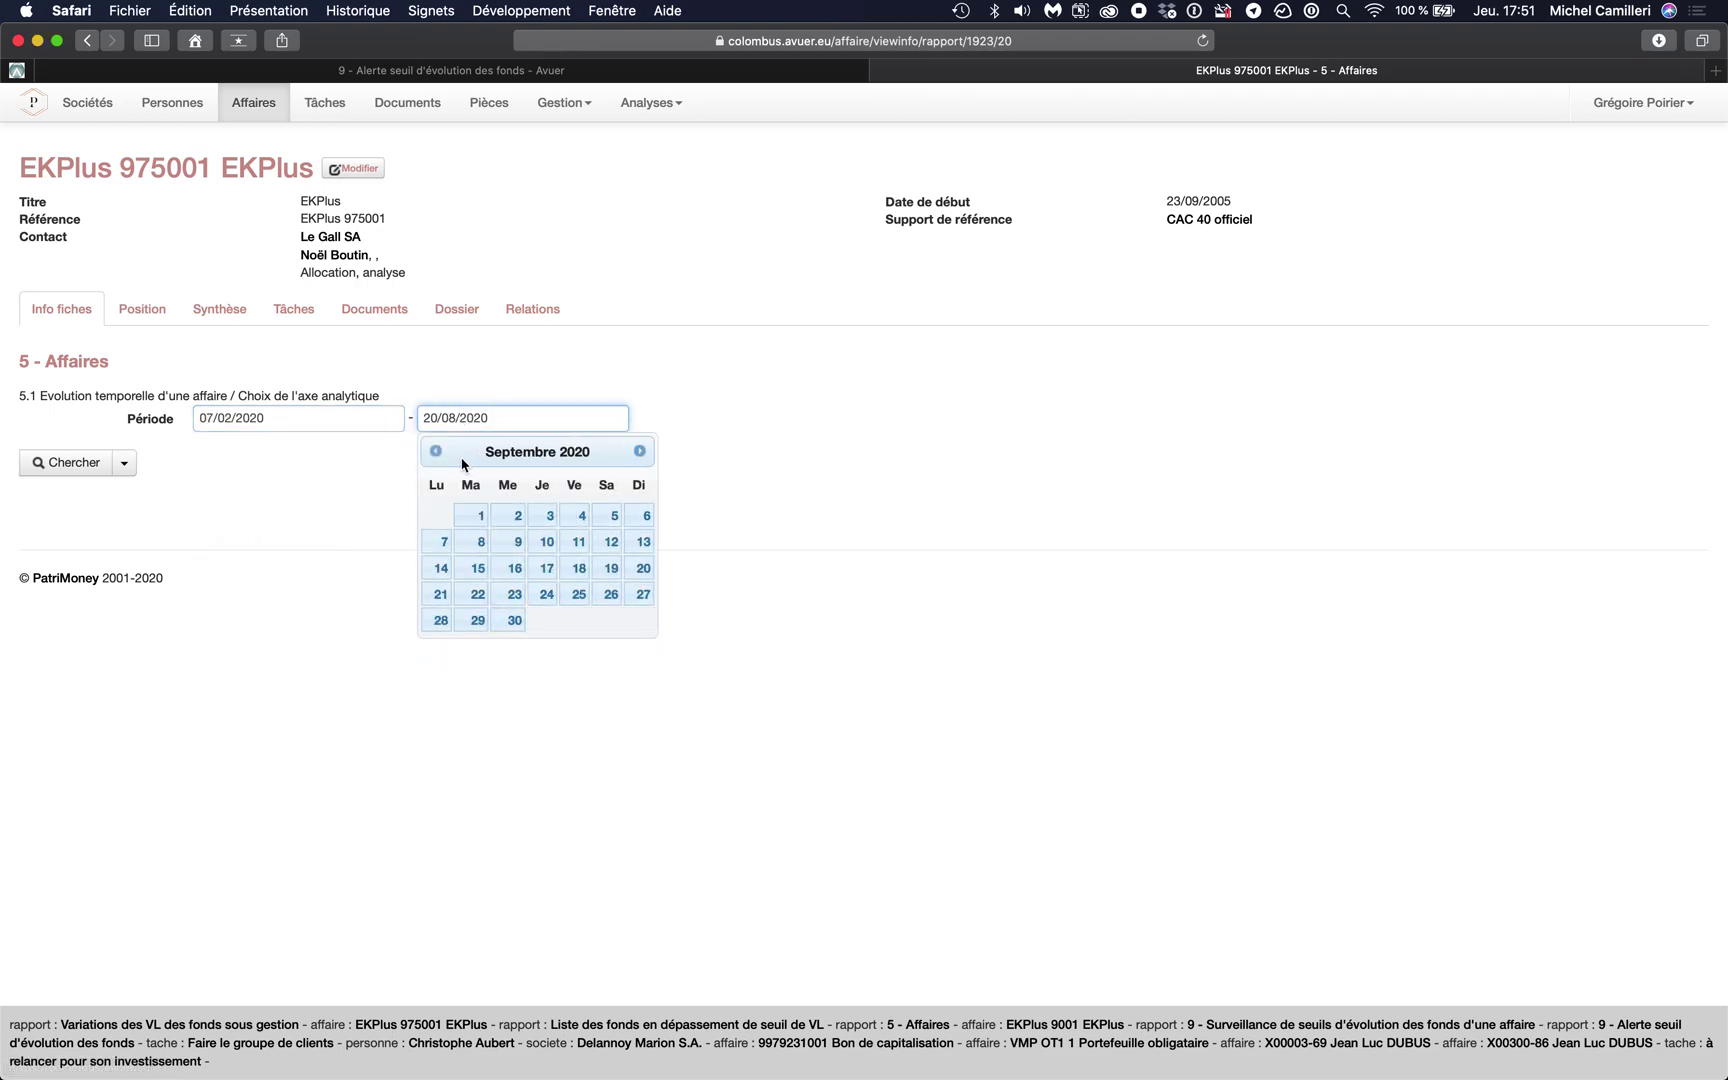
left_click(436, 451)
left_click(436, 451)
left_click(436, 451)
left_click(436, 451)
left_click(436, 451)
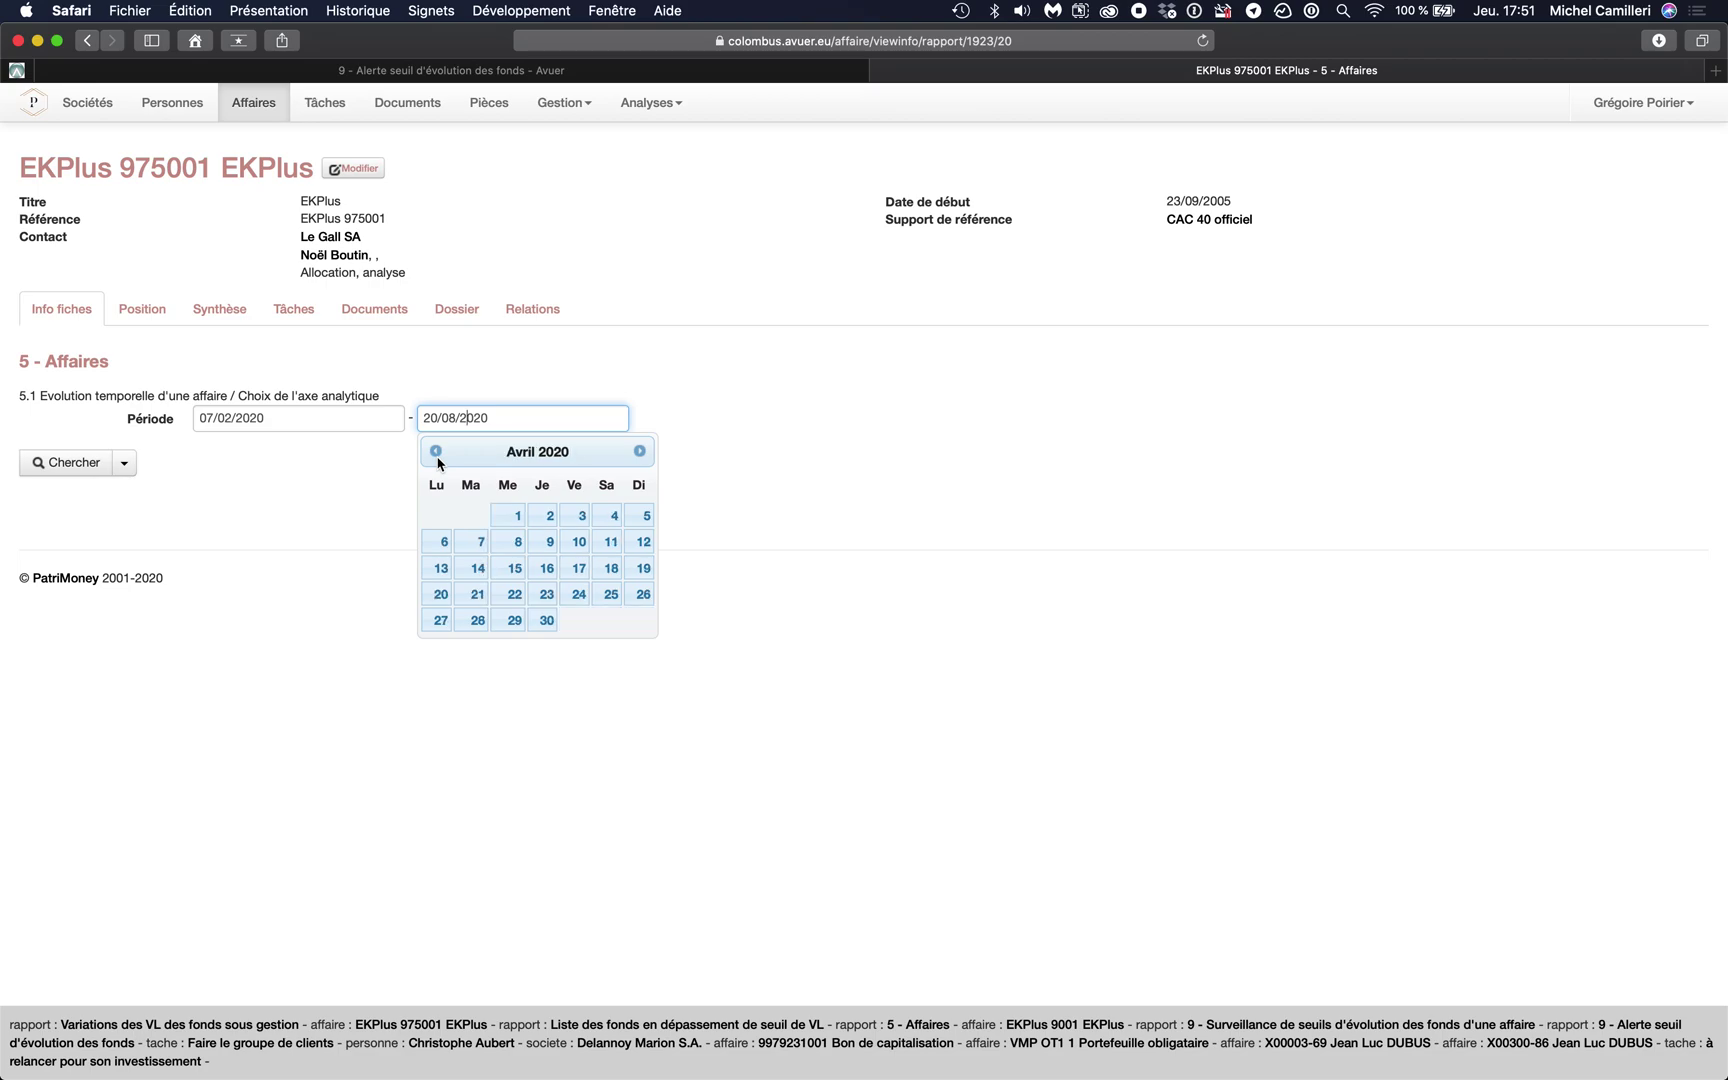
left_click(570, 596)
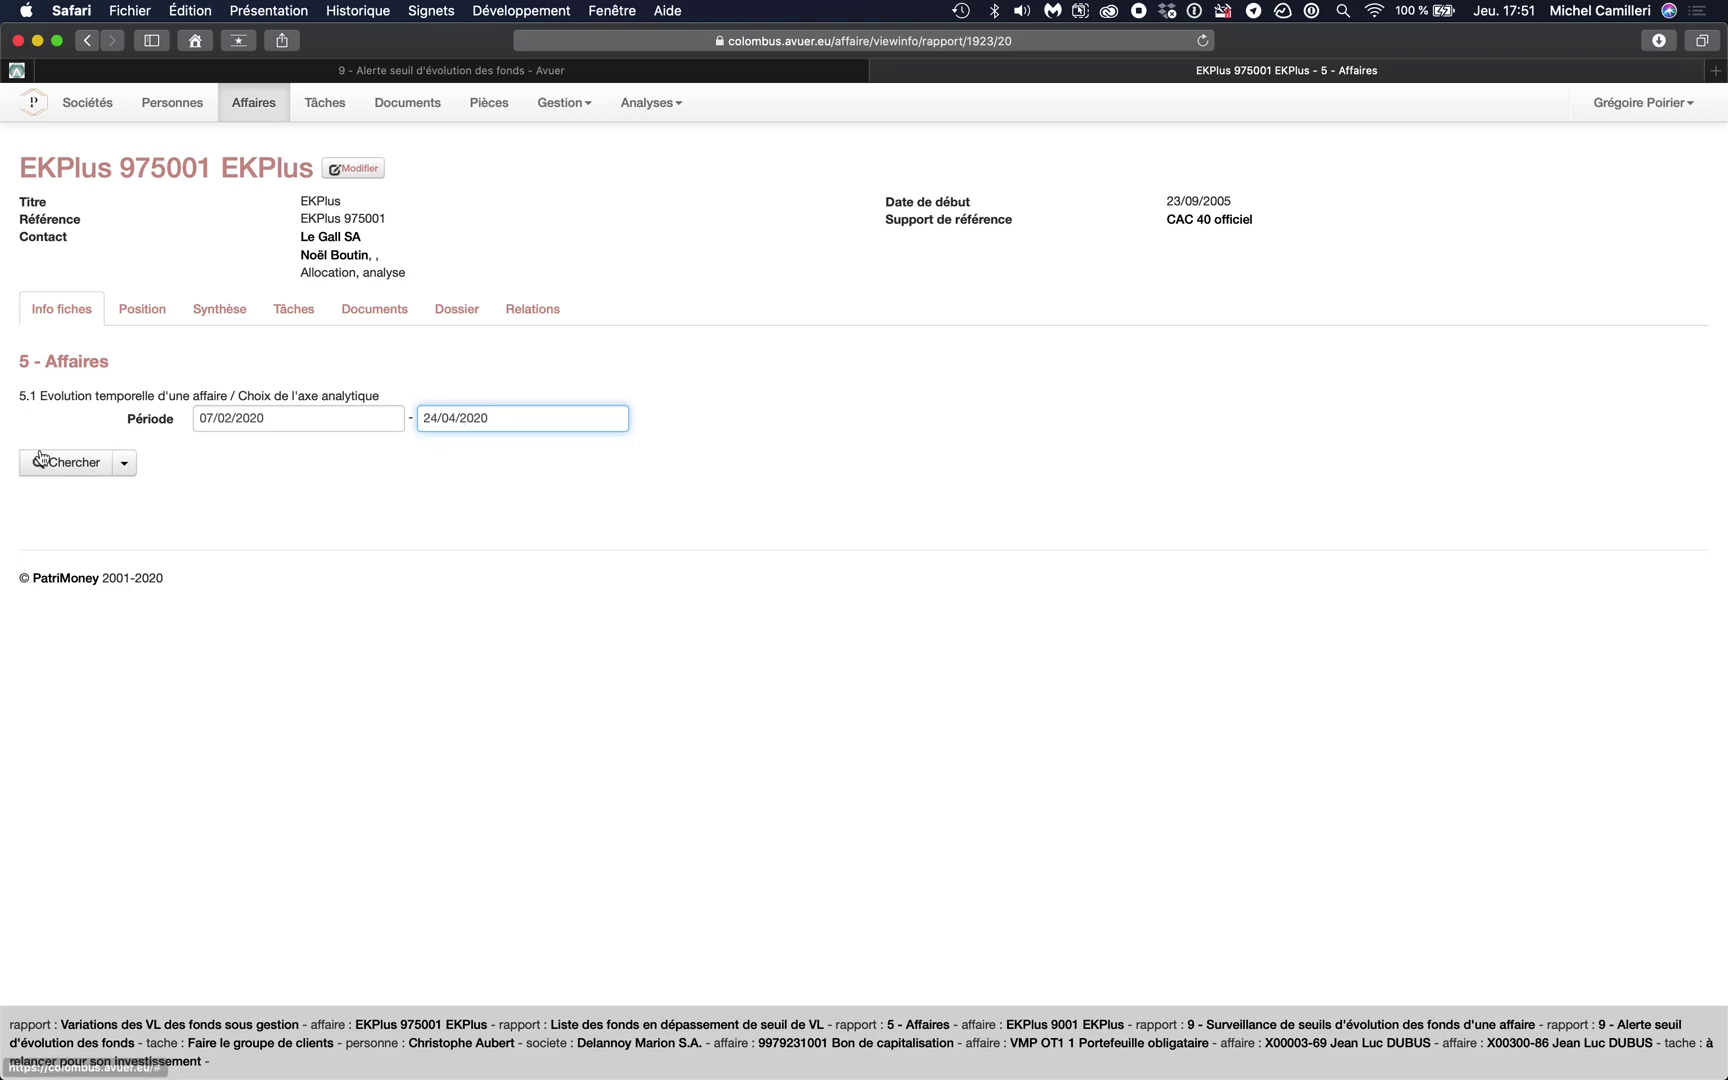
left_click(64, 464)
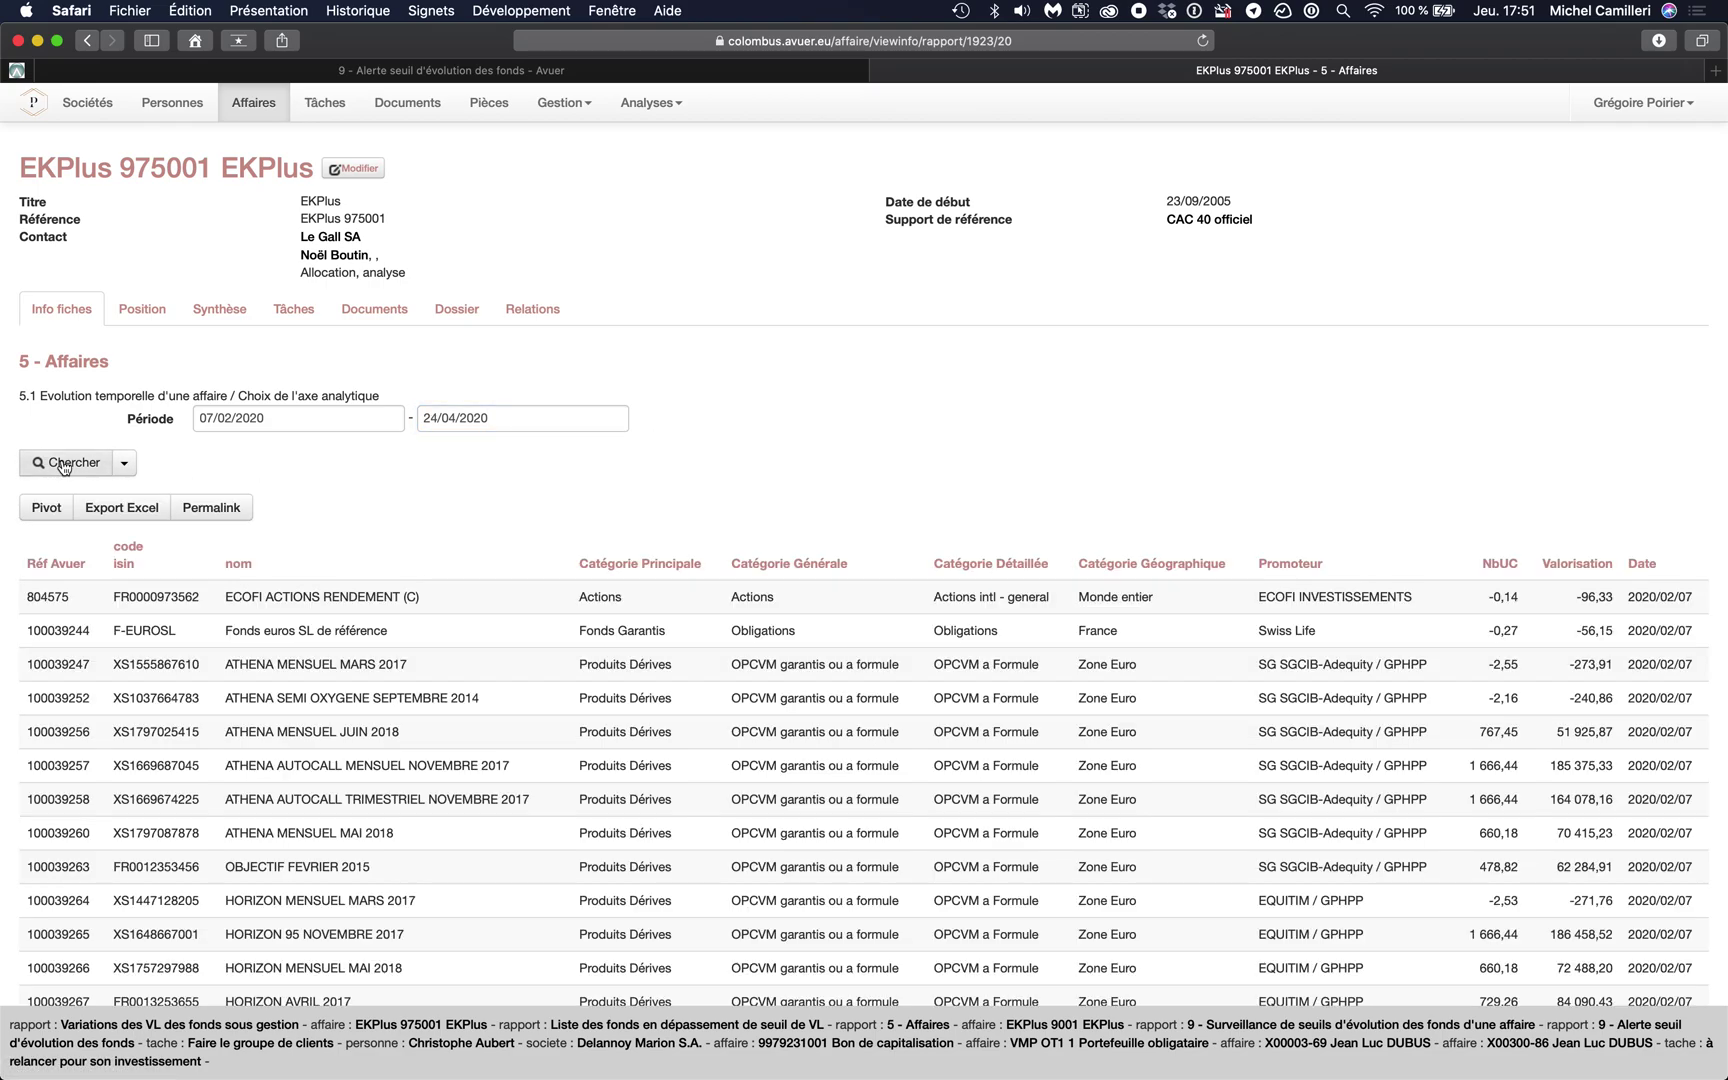
scroll(430, 540, "down", 4)
scroll(430, 540, "up", 5)
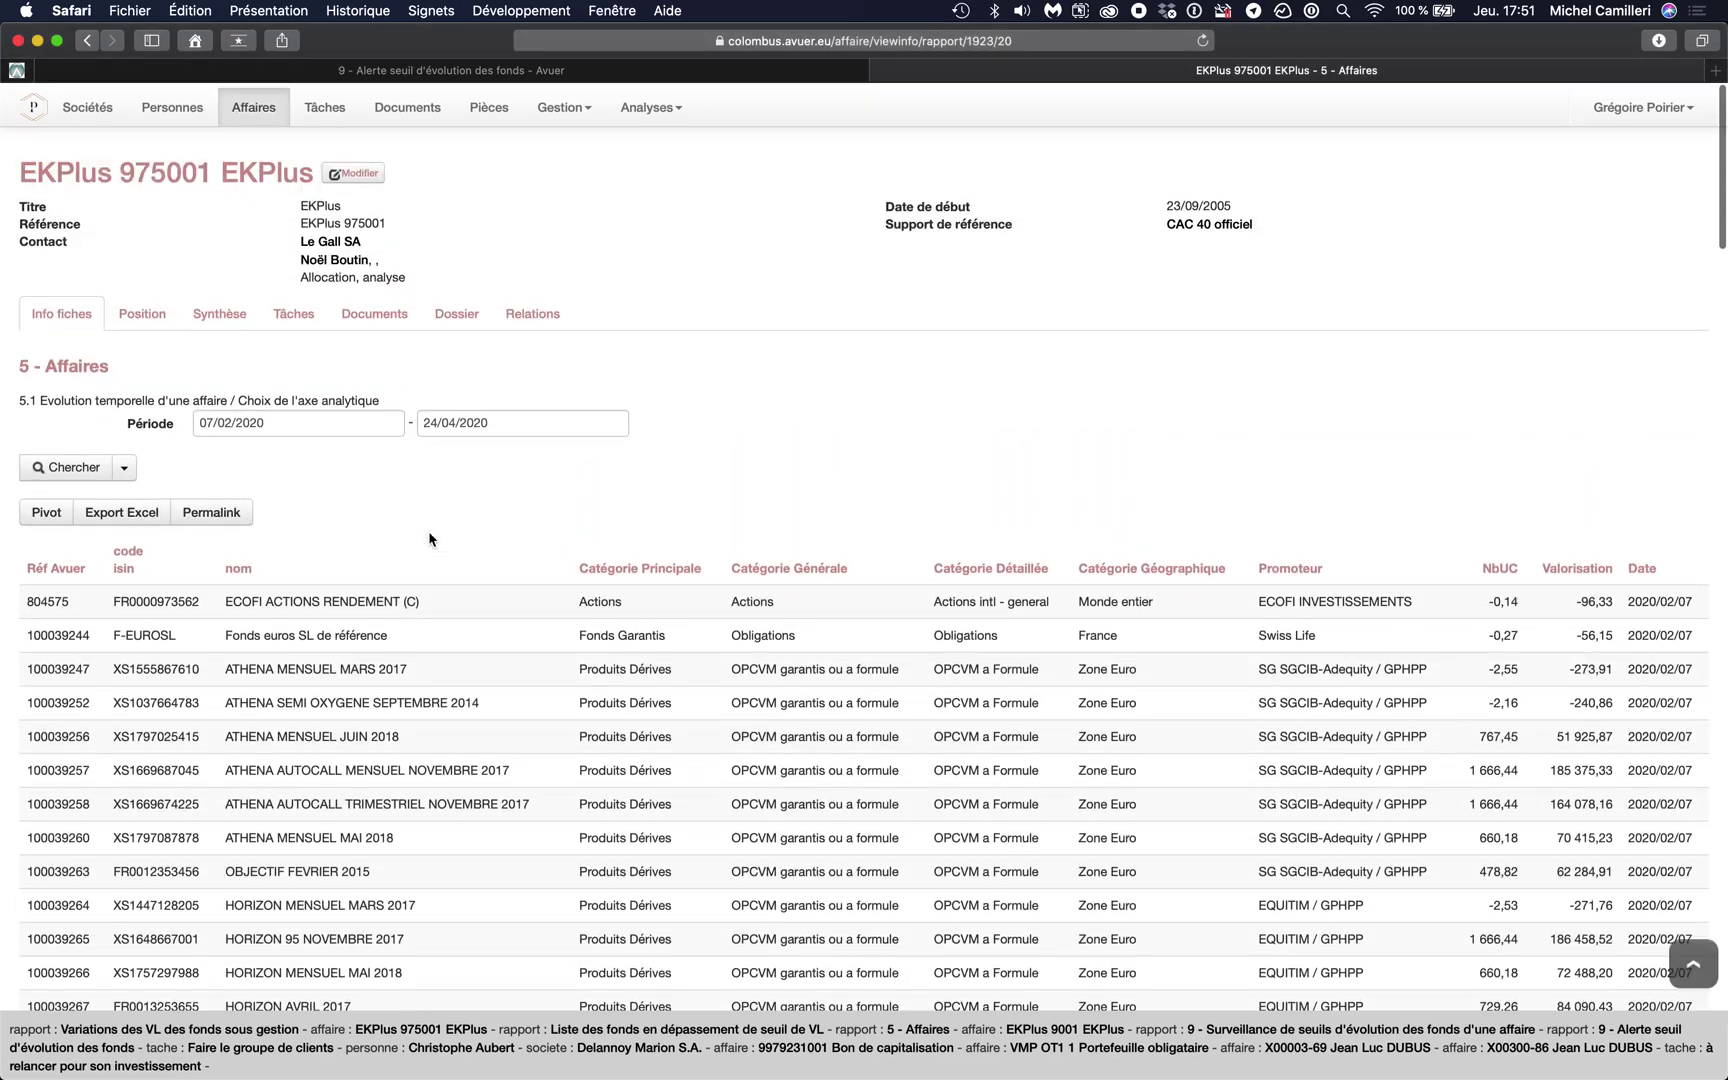
- Pivot the results with Date as columns and check the first fund's 2020/02/07 valuation
left_click(58, 512)
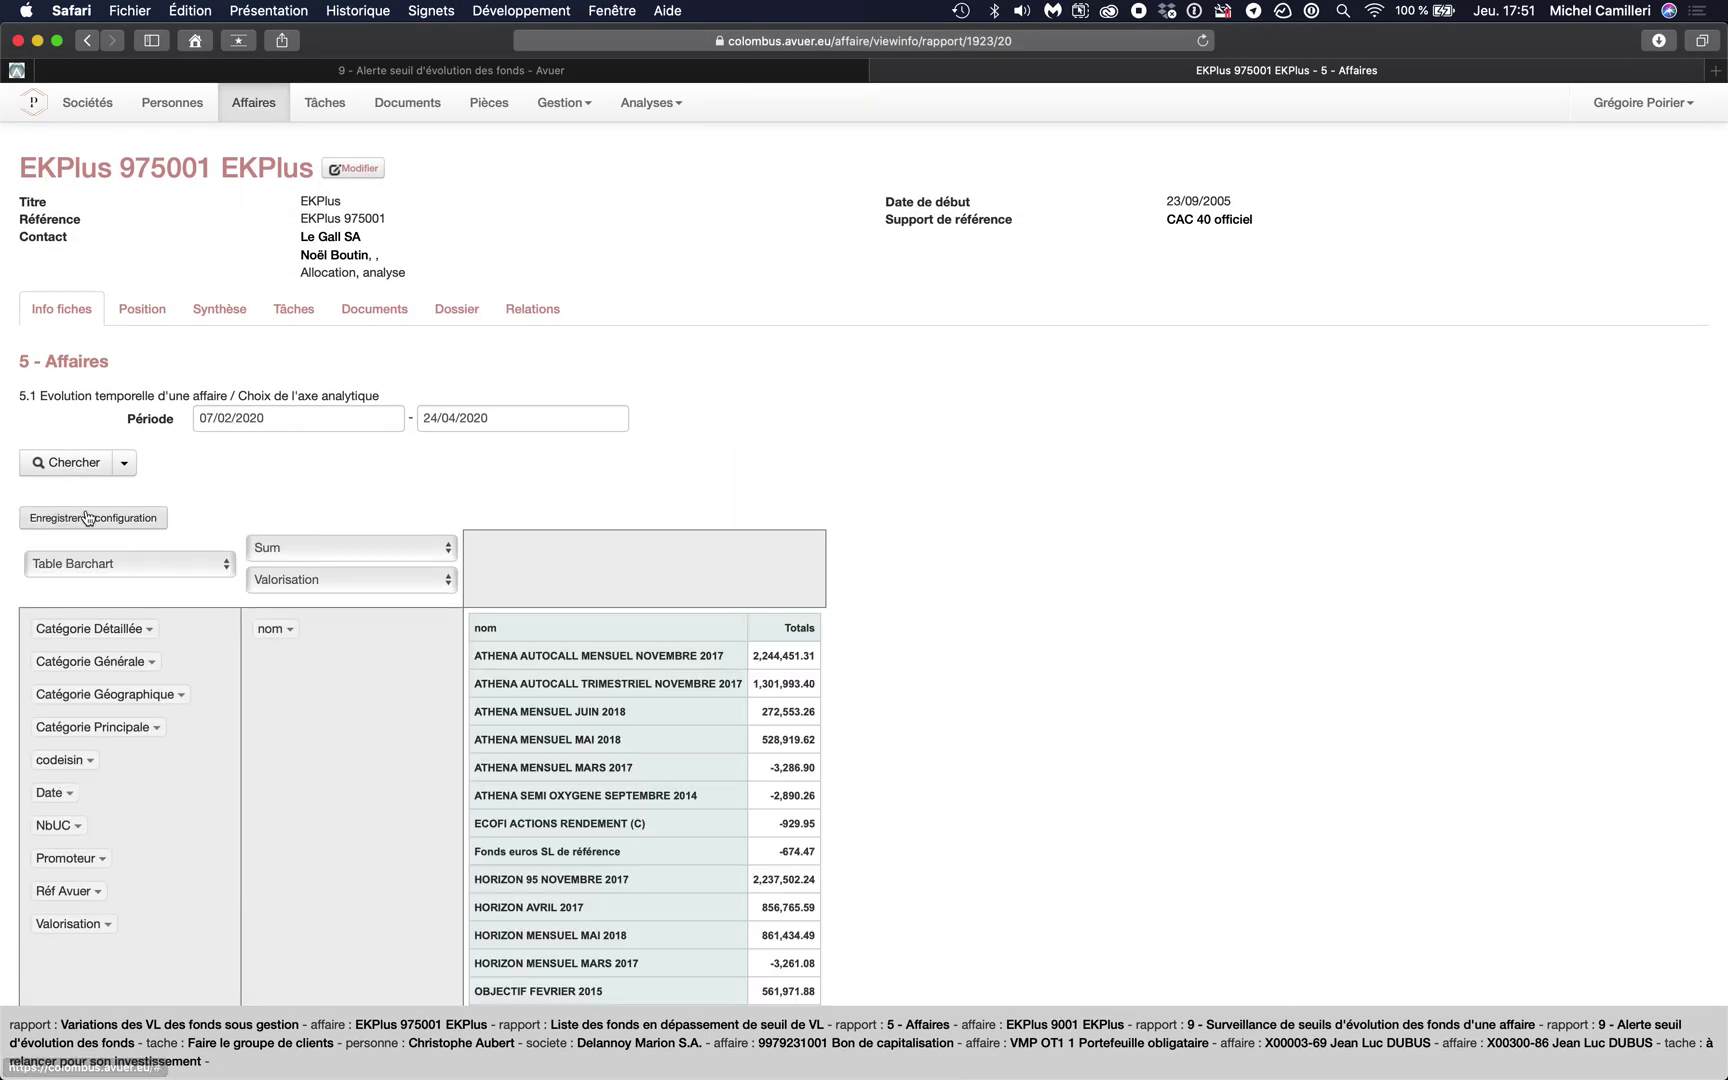
scroll(443, 644, "down", 3)
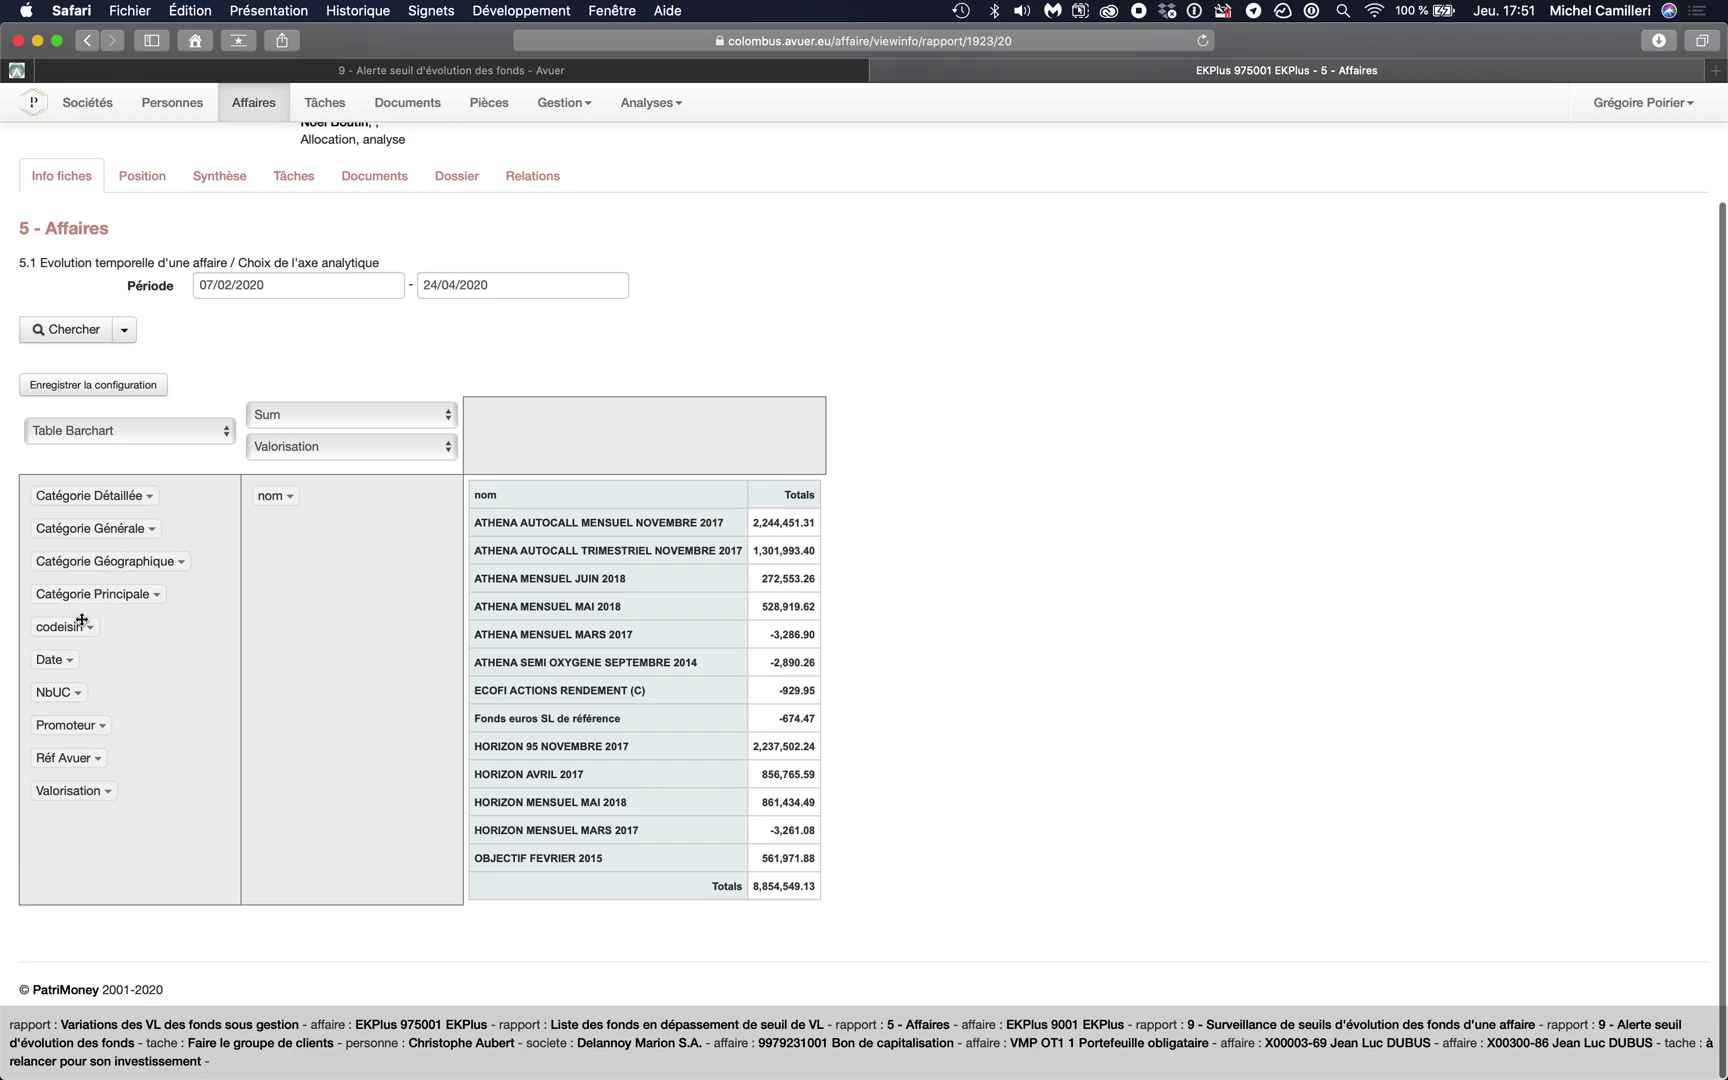
left_click_drag(55, 659, 578, 415)
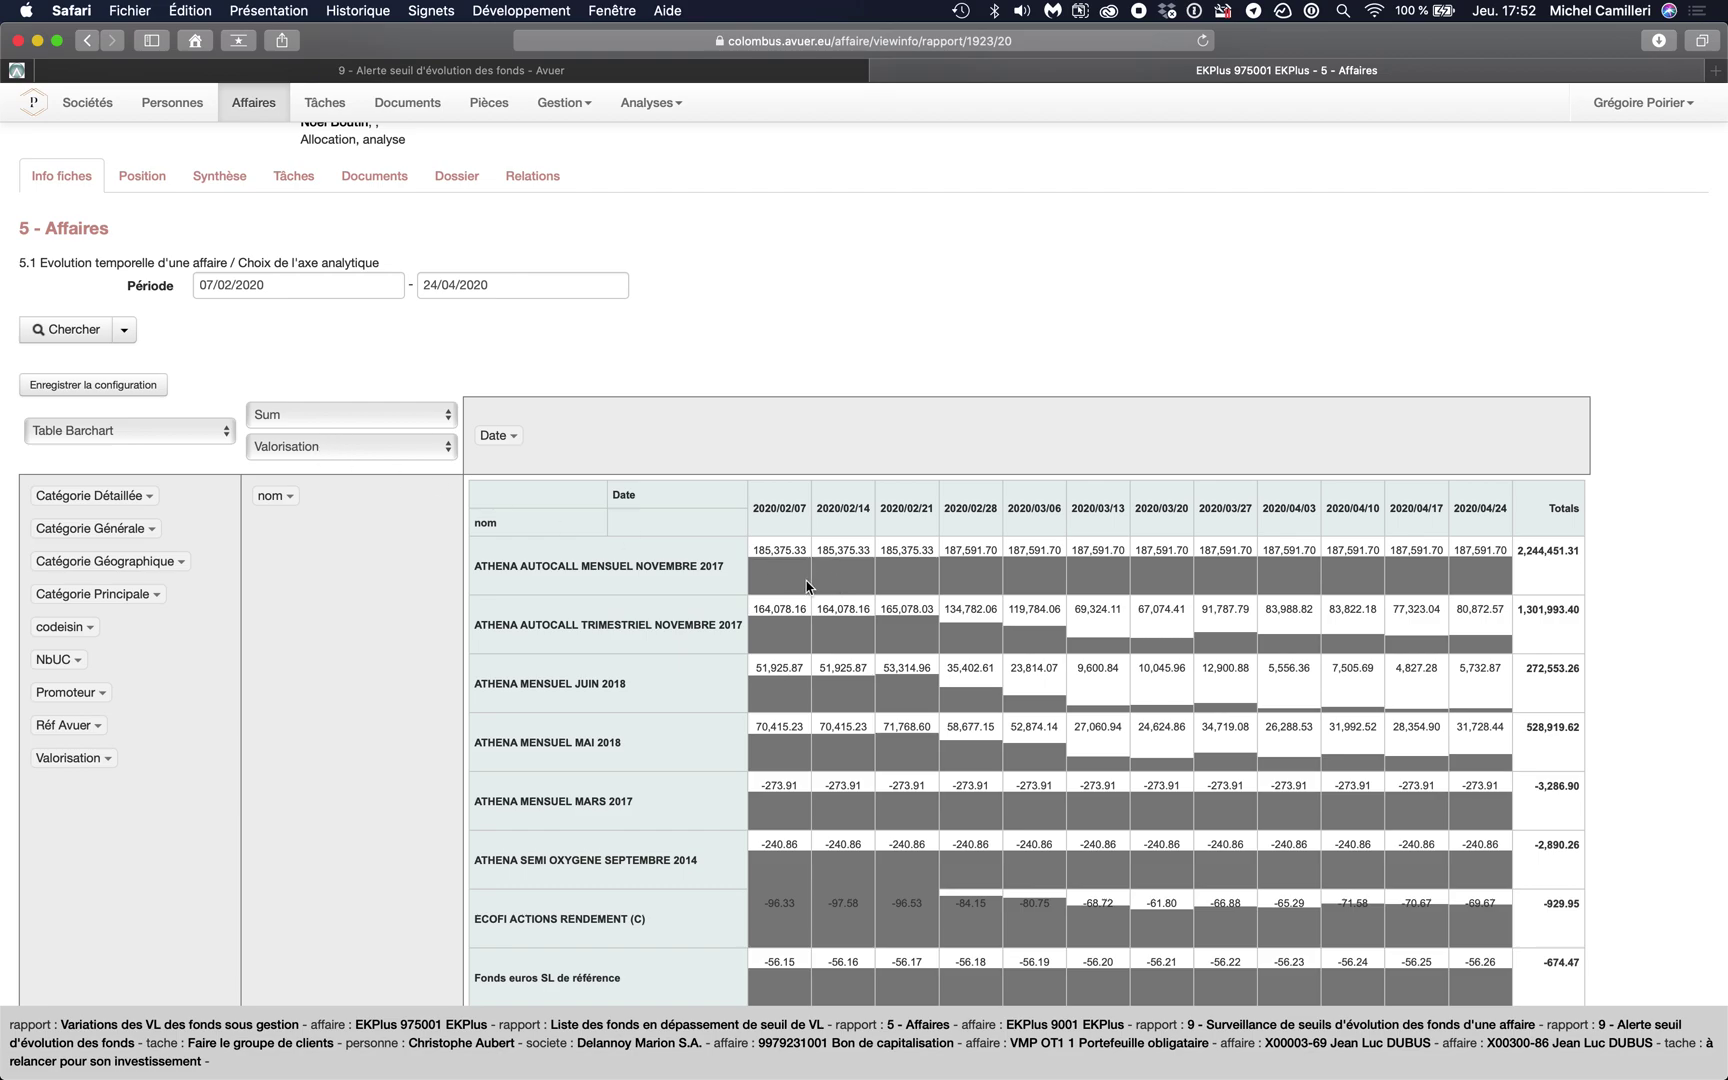
scroll(807, 586, "down", 1)
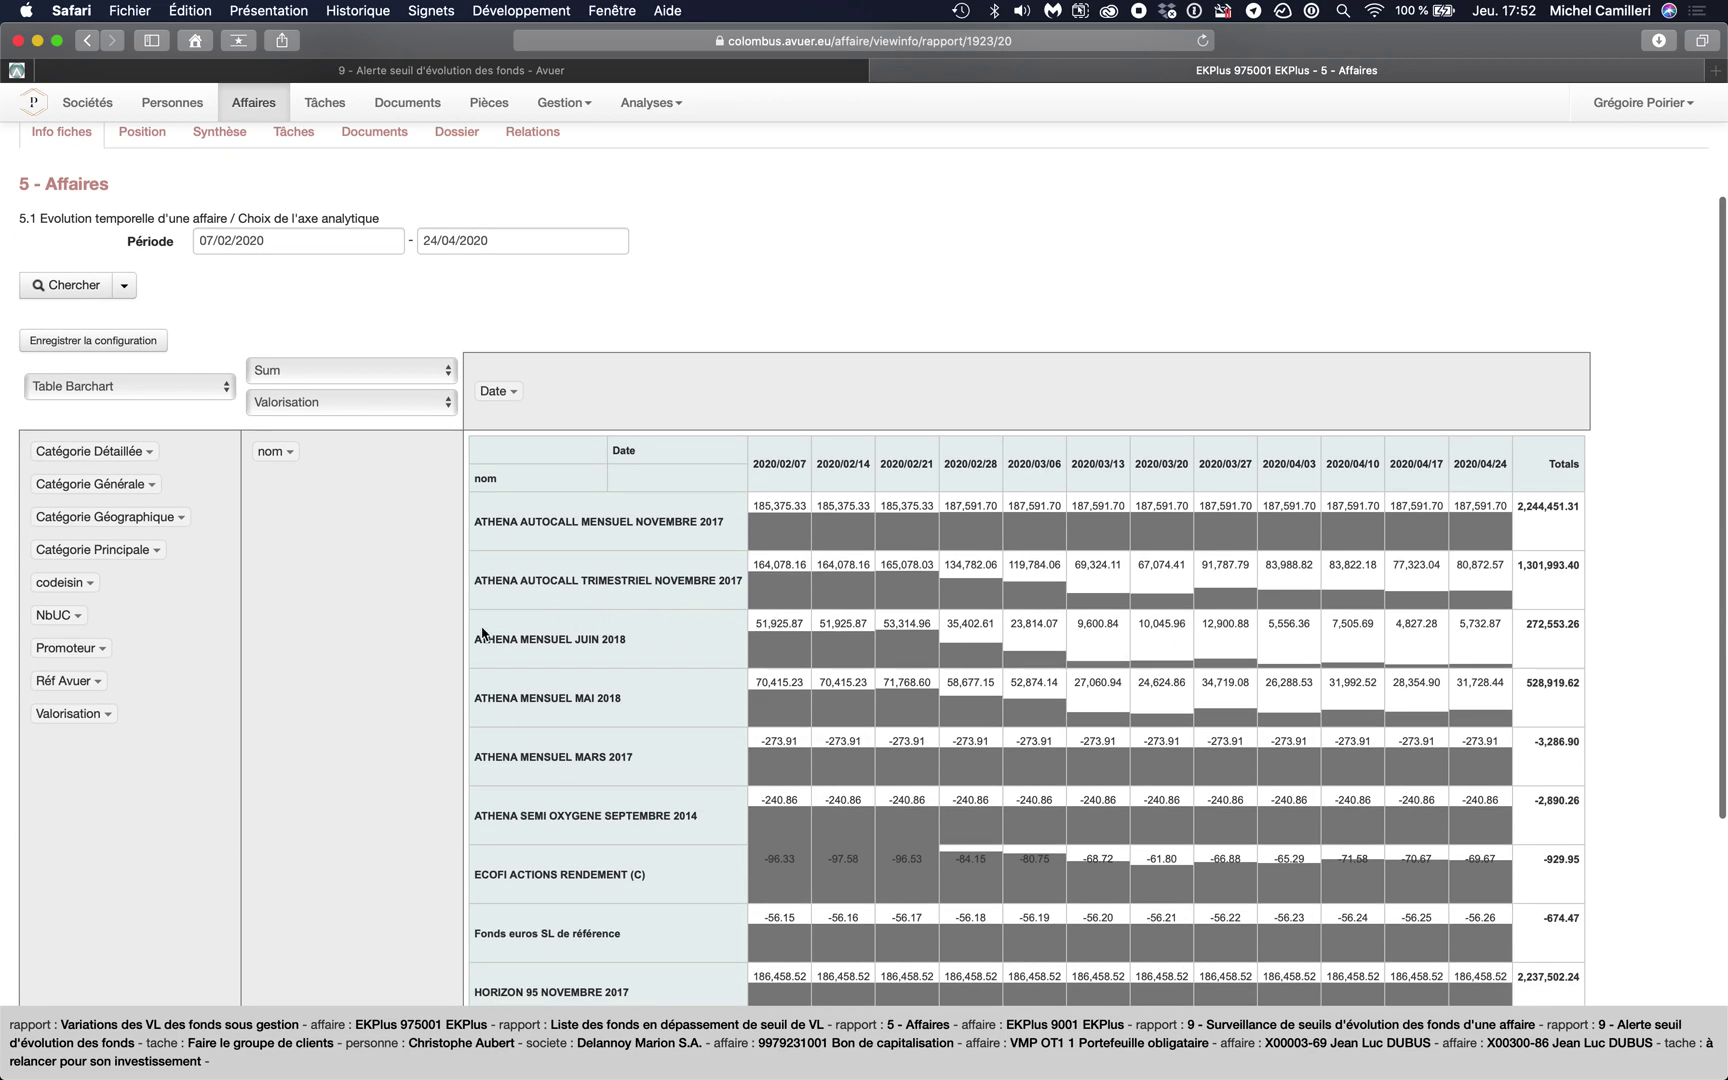
double_click(793, 505)
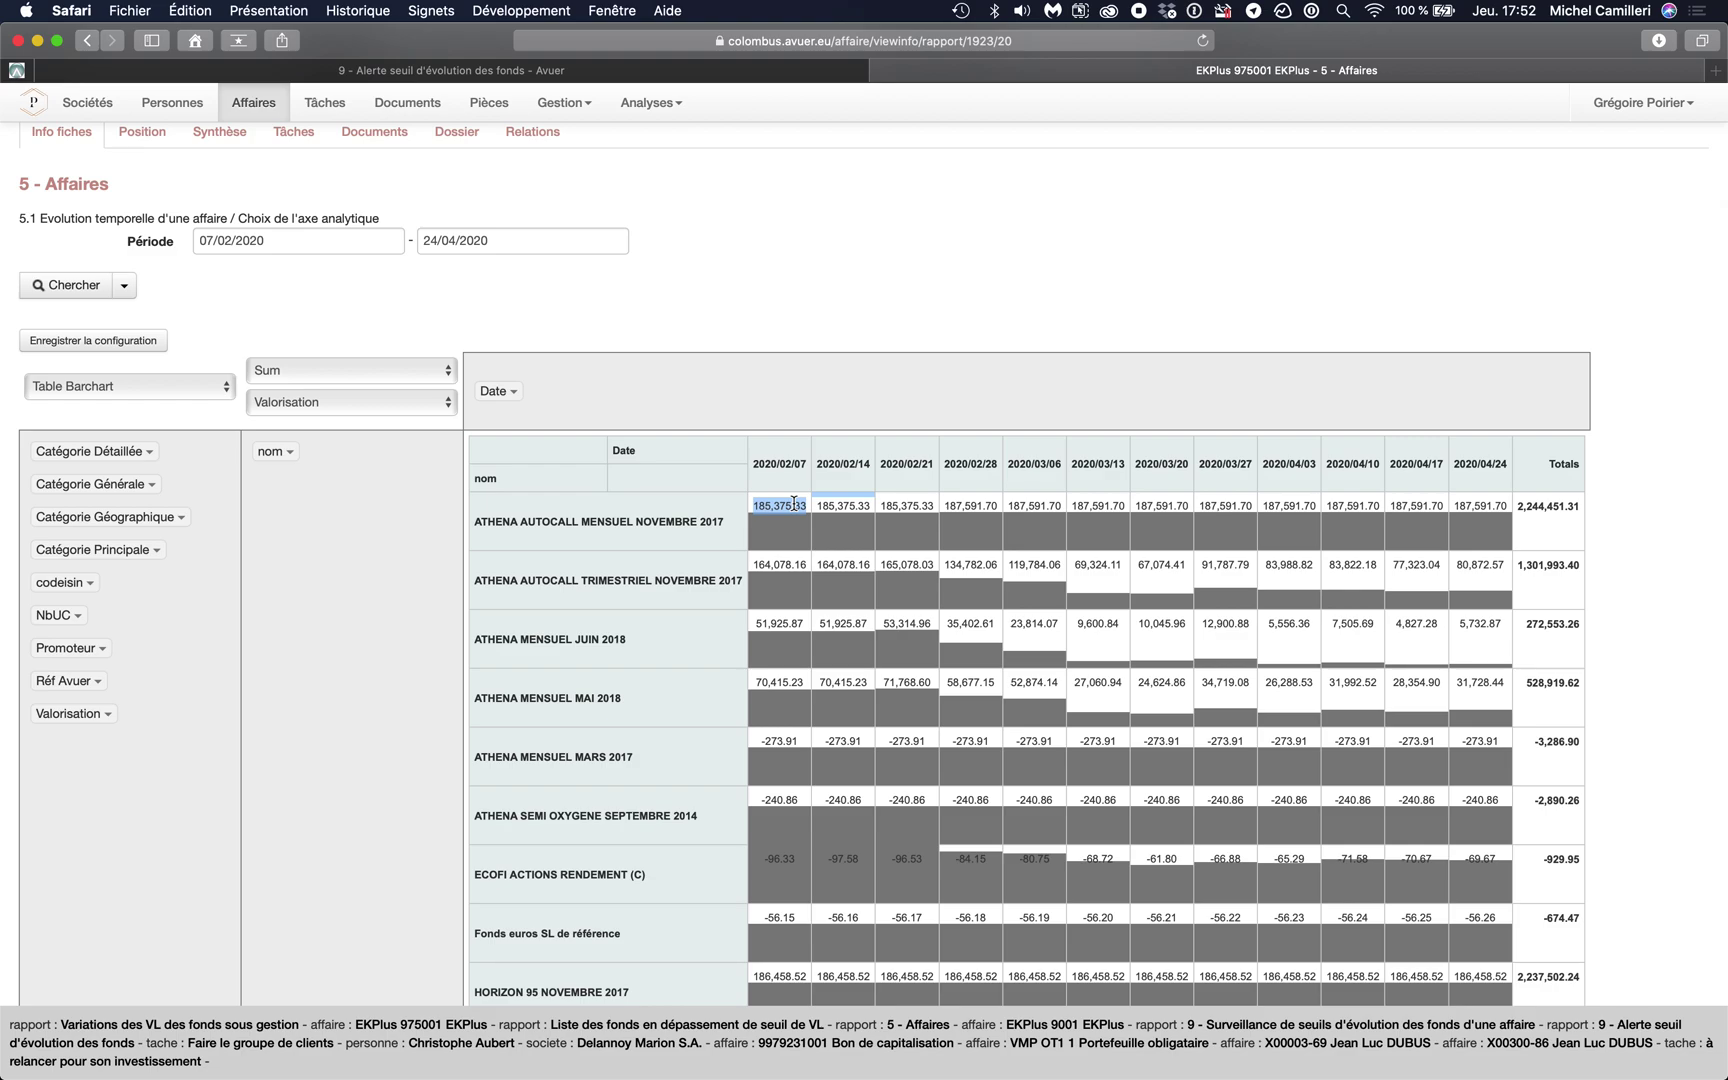
left_click(941, 578)
- Review the ATHENA AUTOCALL TRIMESTRIEL NOVEMBRE 2017, ATHENA MENSUEL JUIN 2018 and MAI 2018 rows
scroll(750, 625, "down", 2)
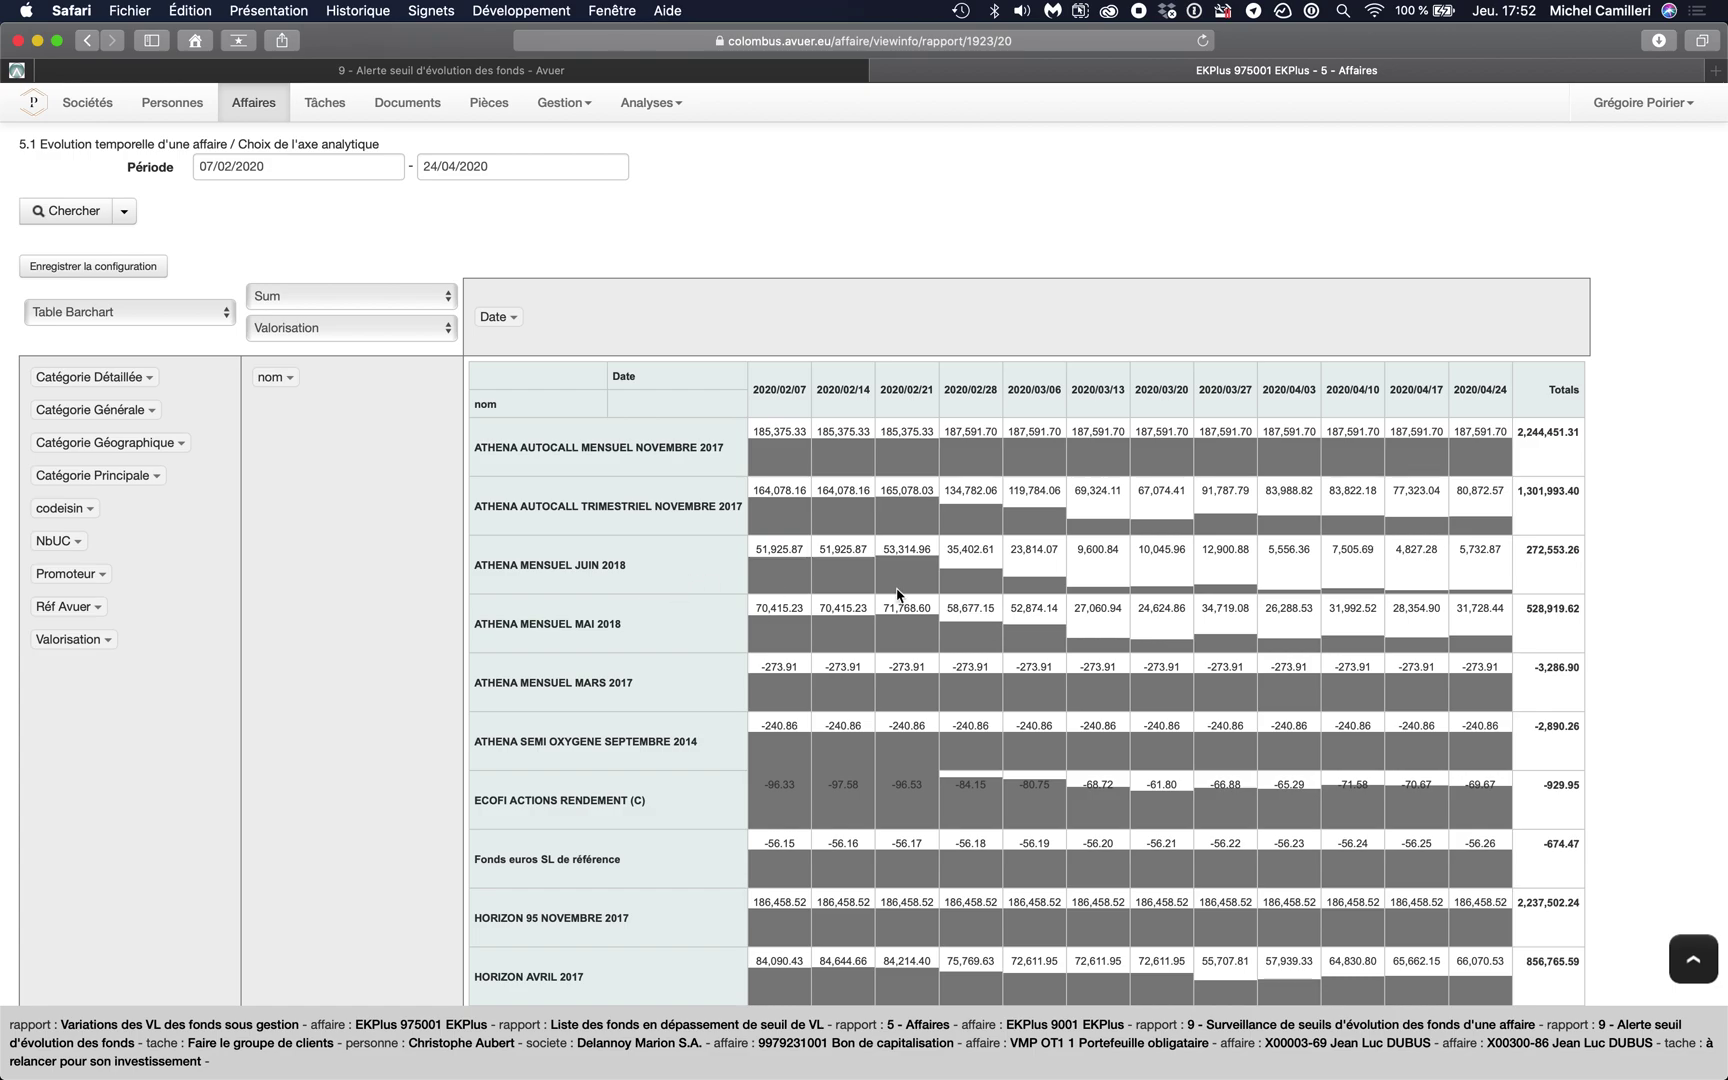
scroll(897, 595, "down", 2)
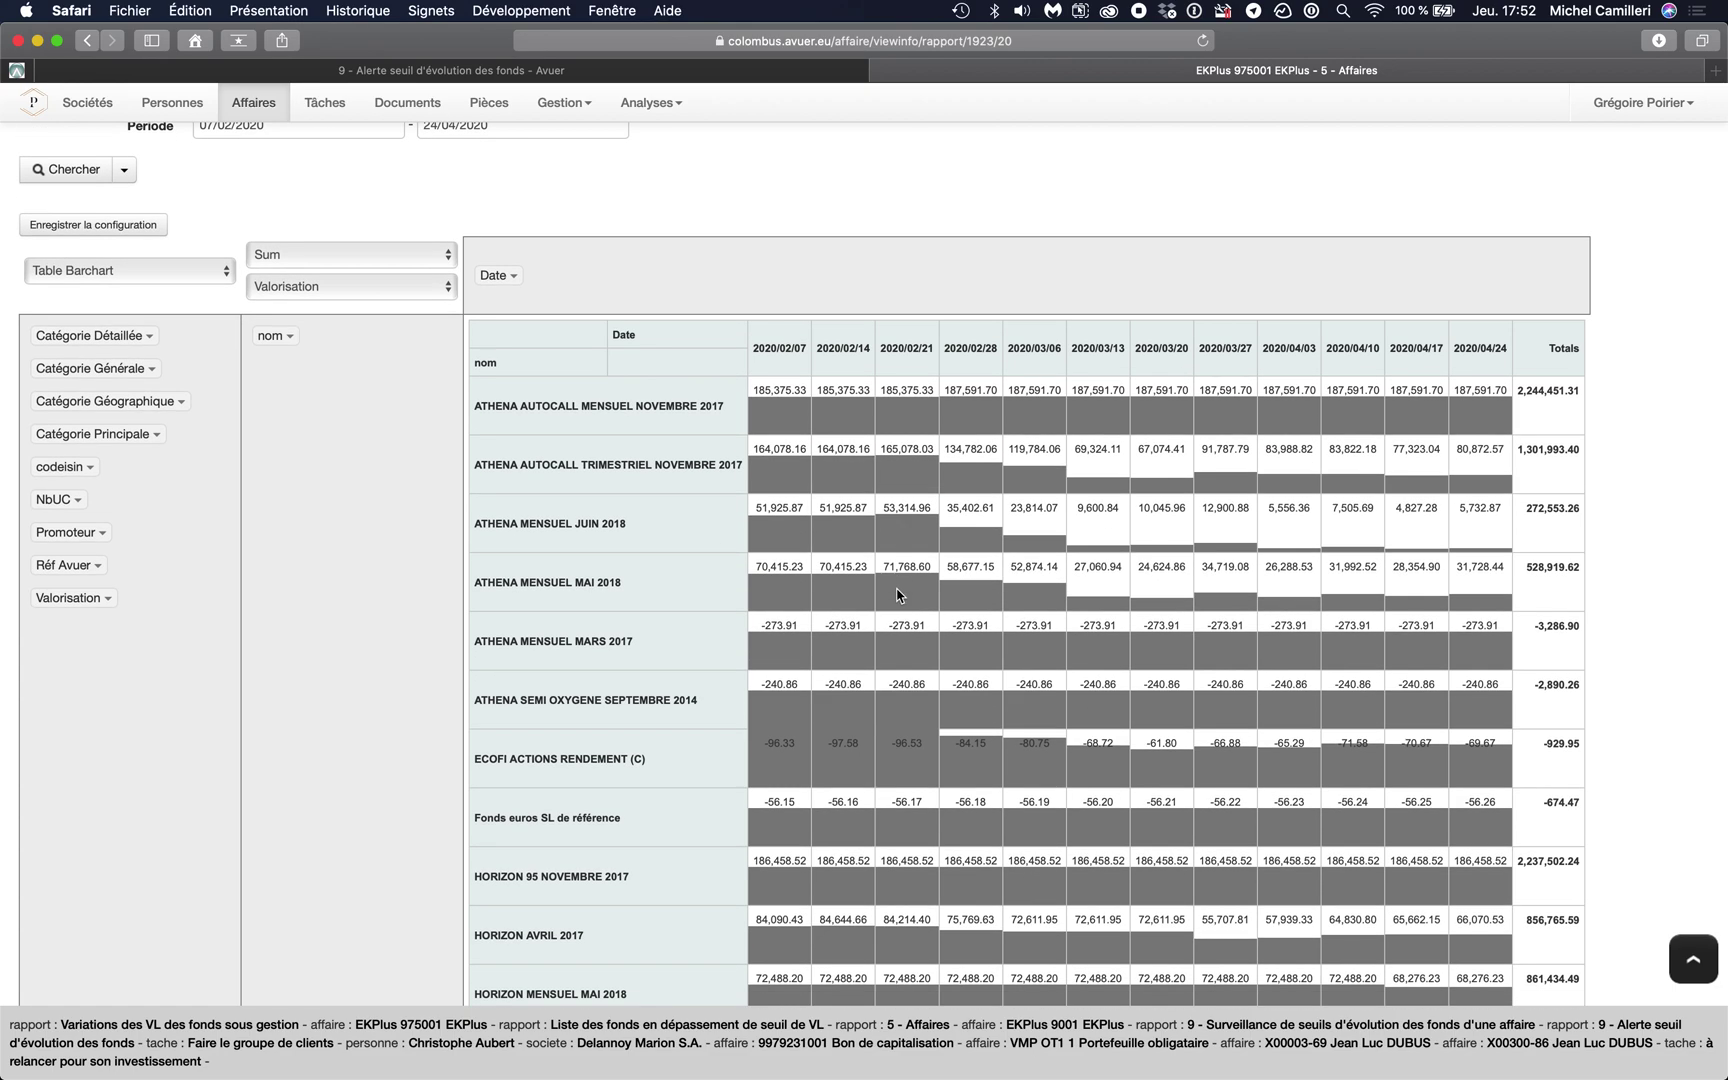
scroll(985, 570, "down", 10)
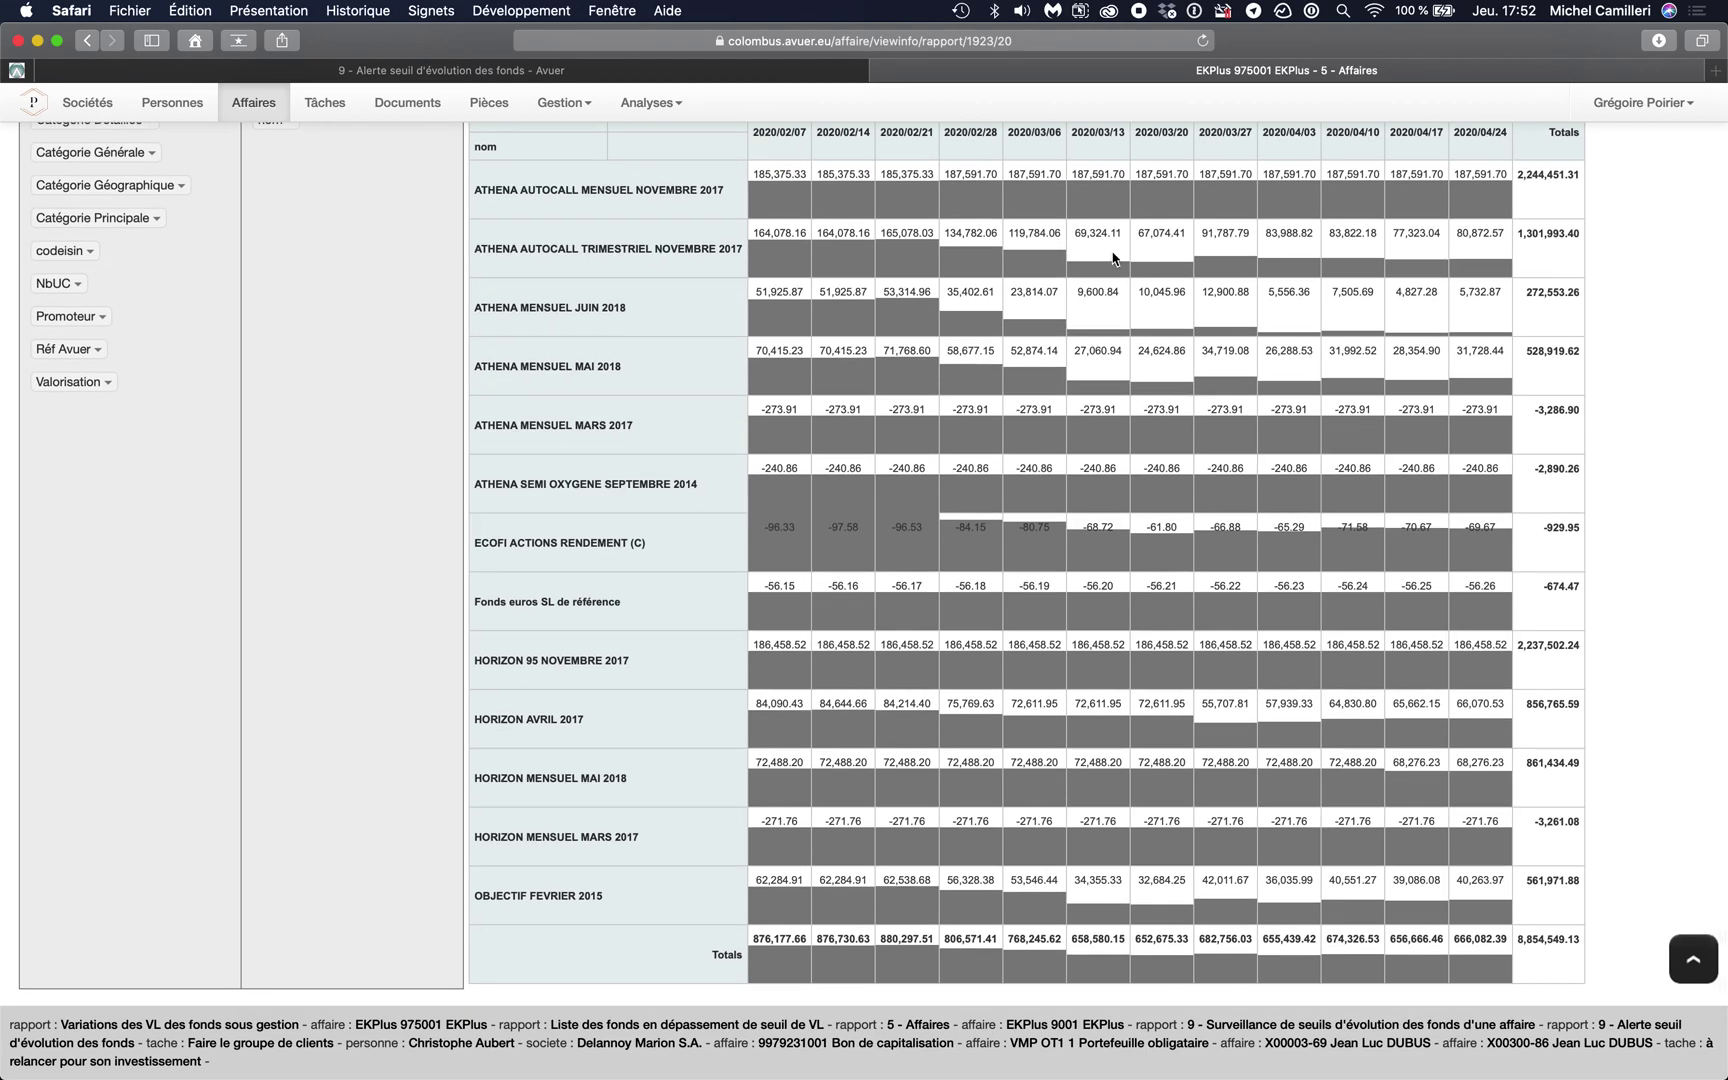
triple_click(621, 254)
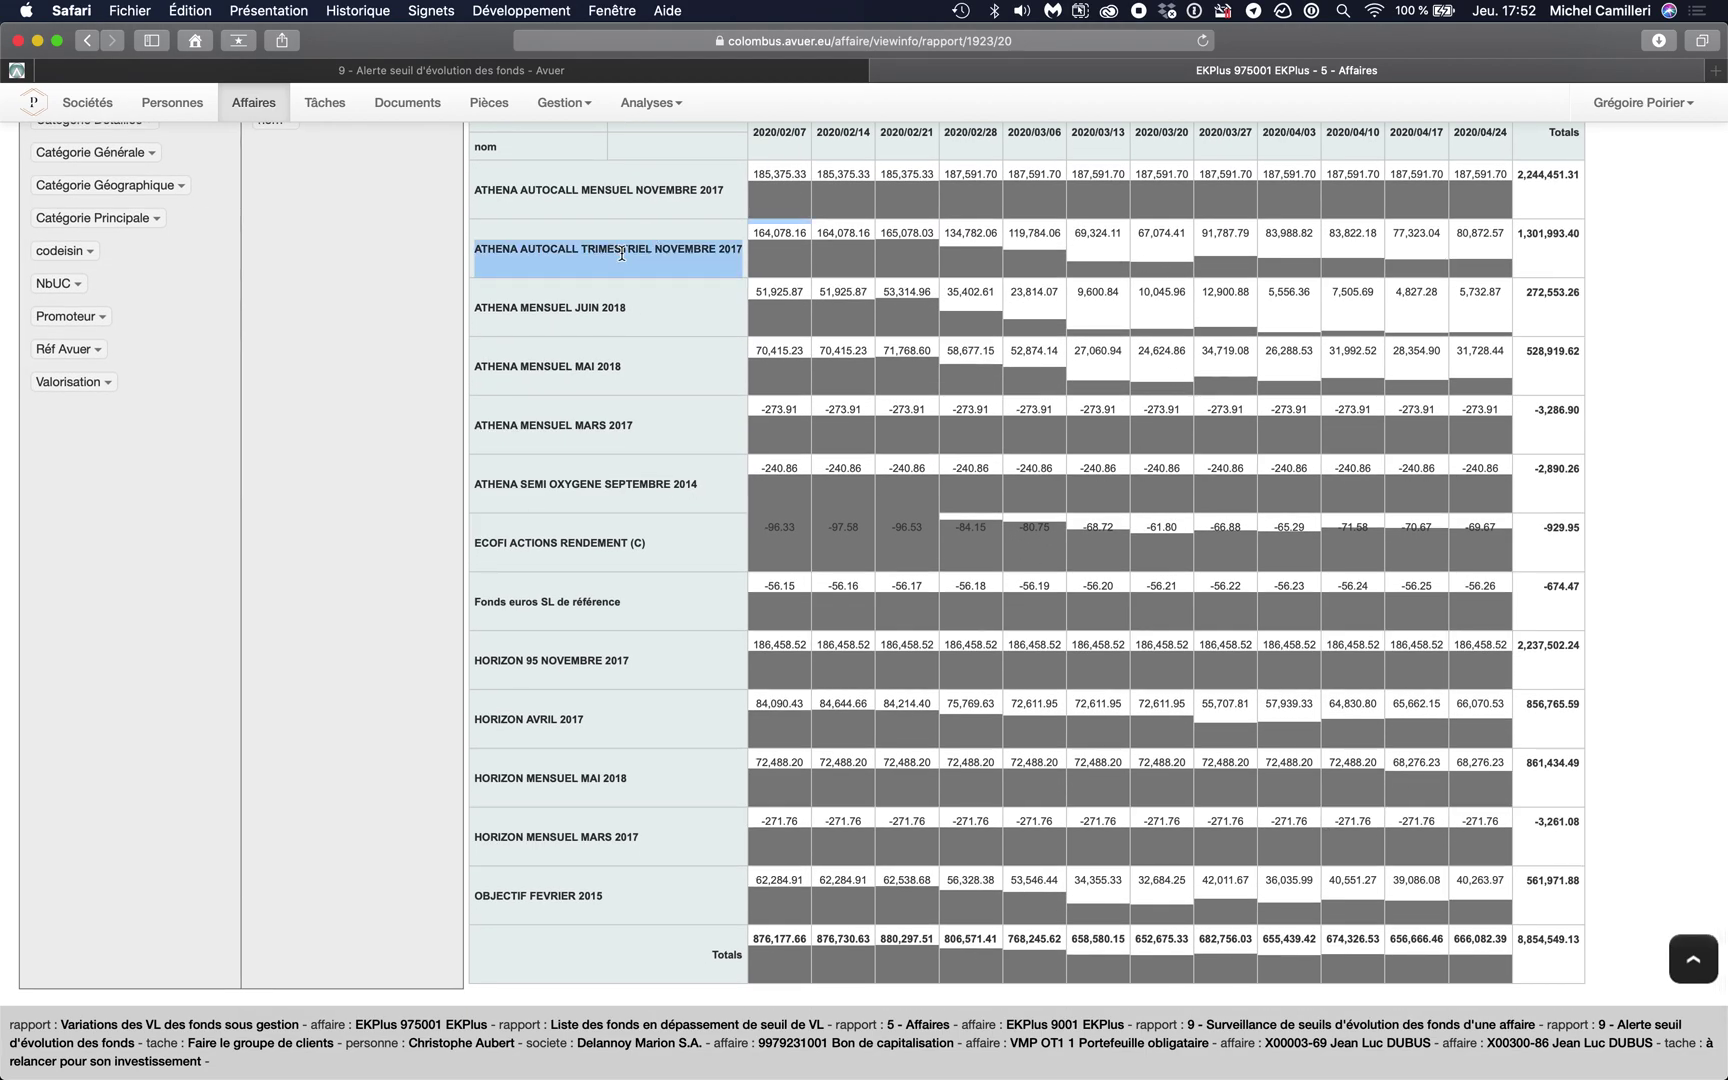
double_click(558, 307)
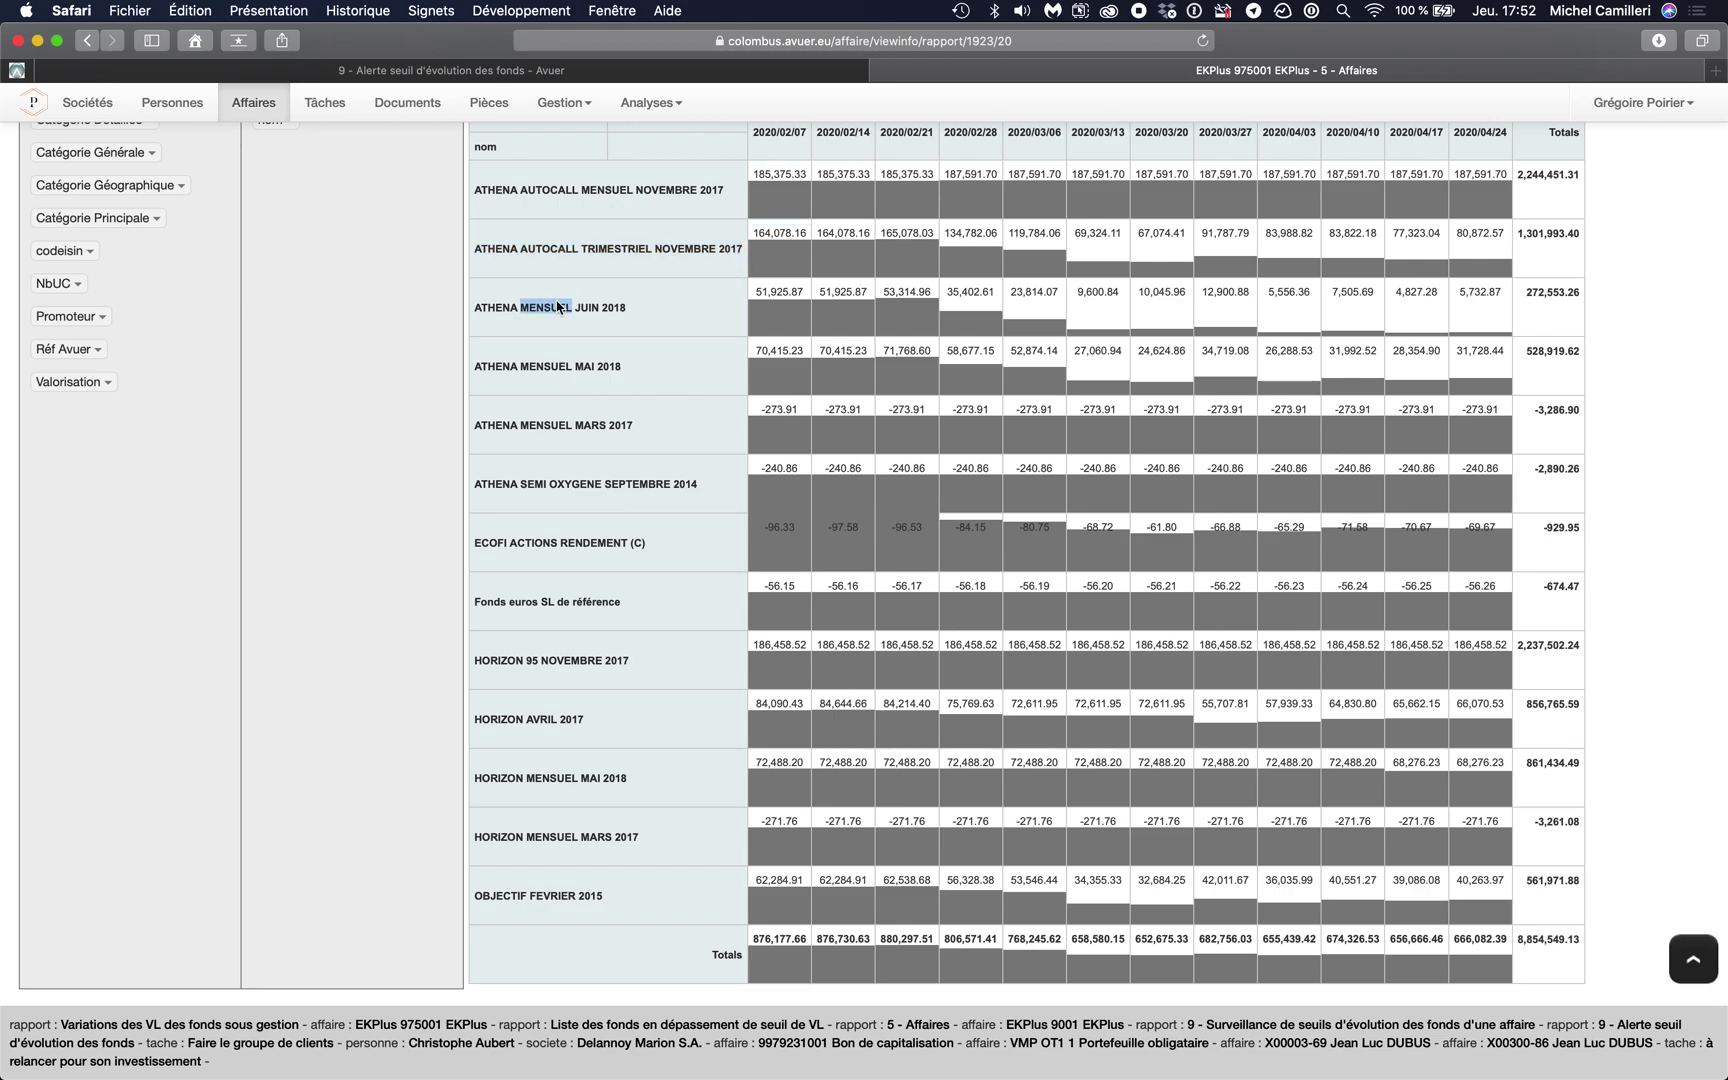
triple_click(525, 365)
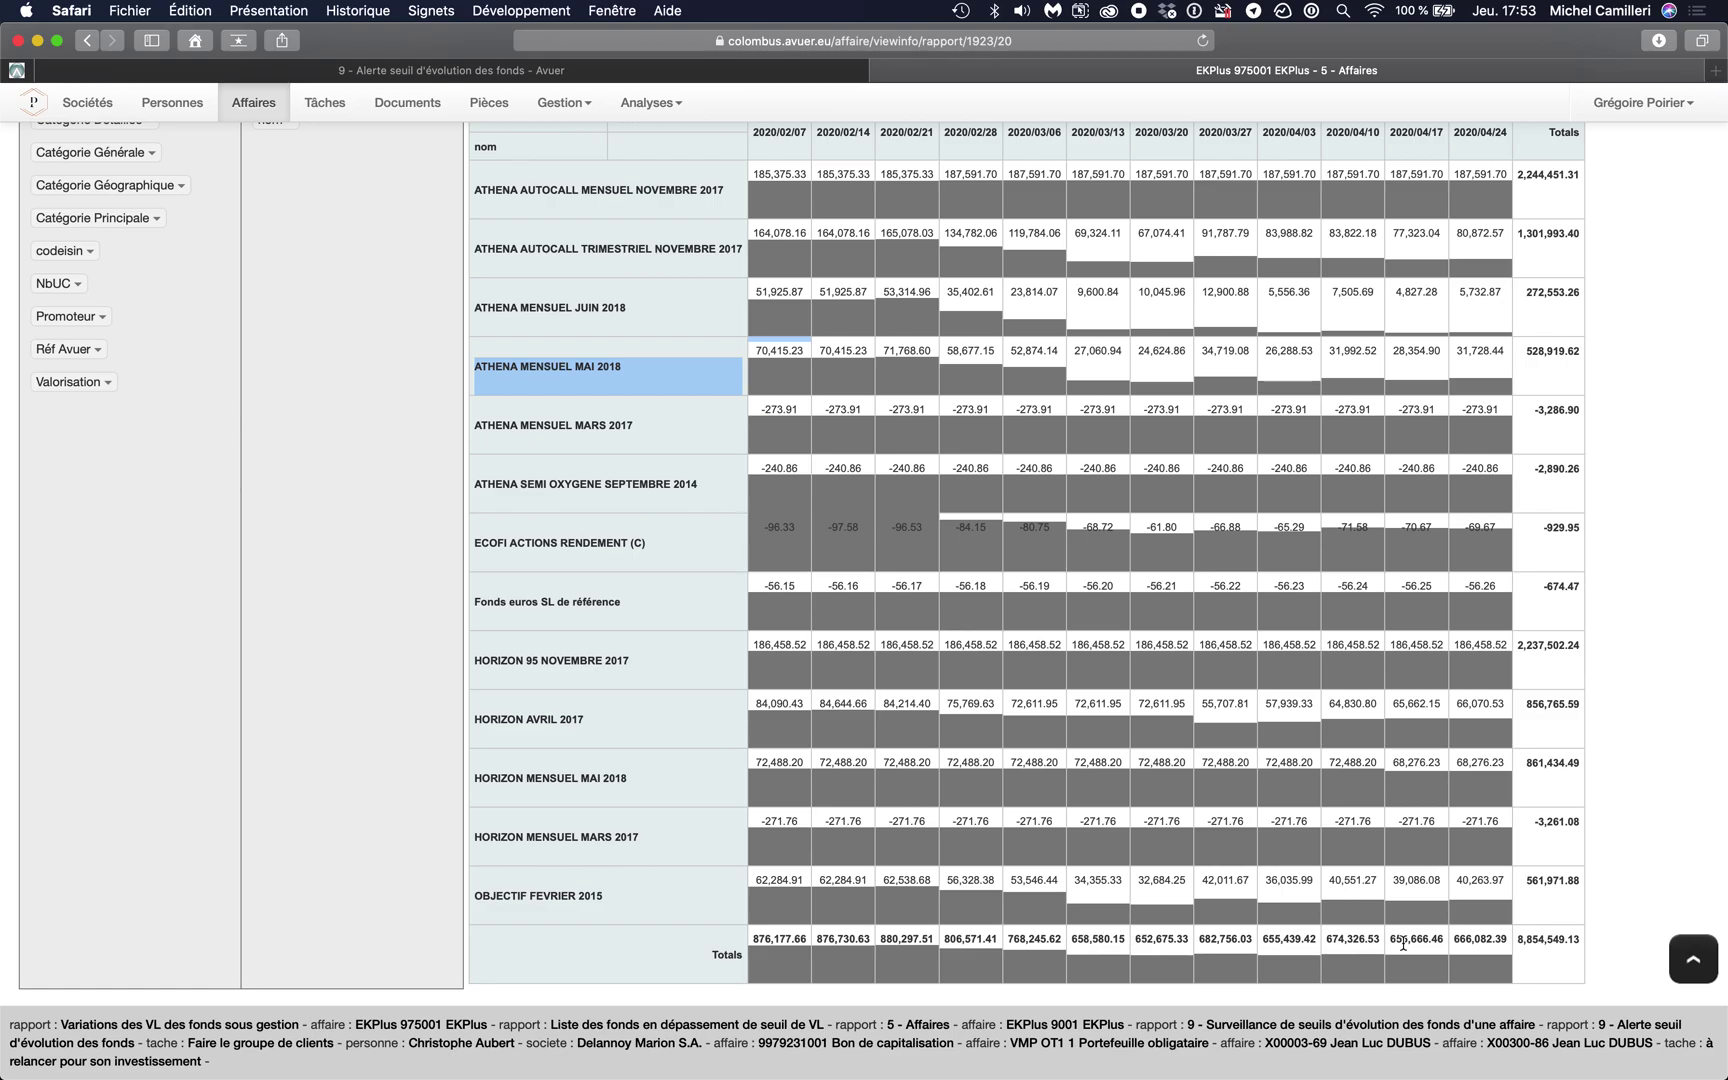
scroll(1230, 781, "down", 1)
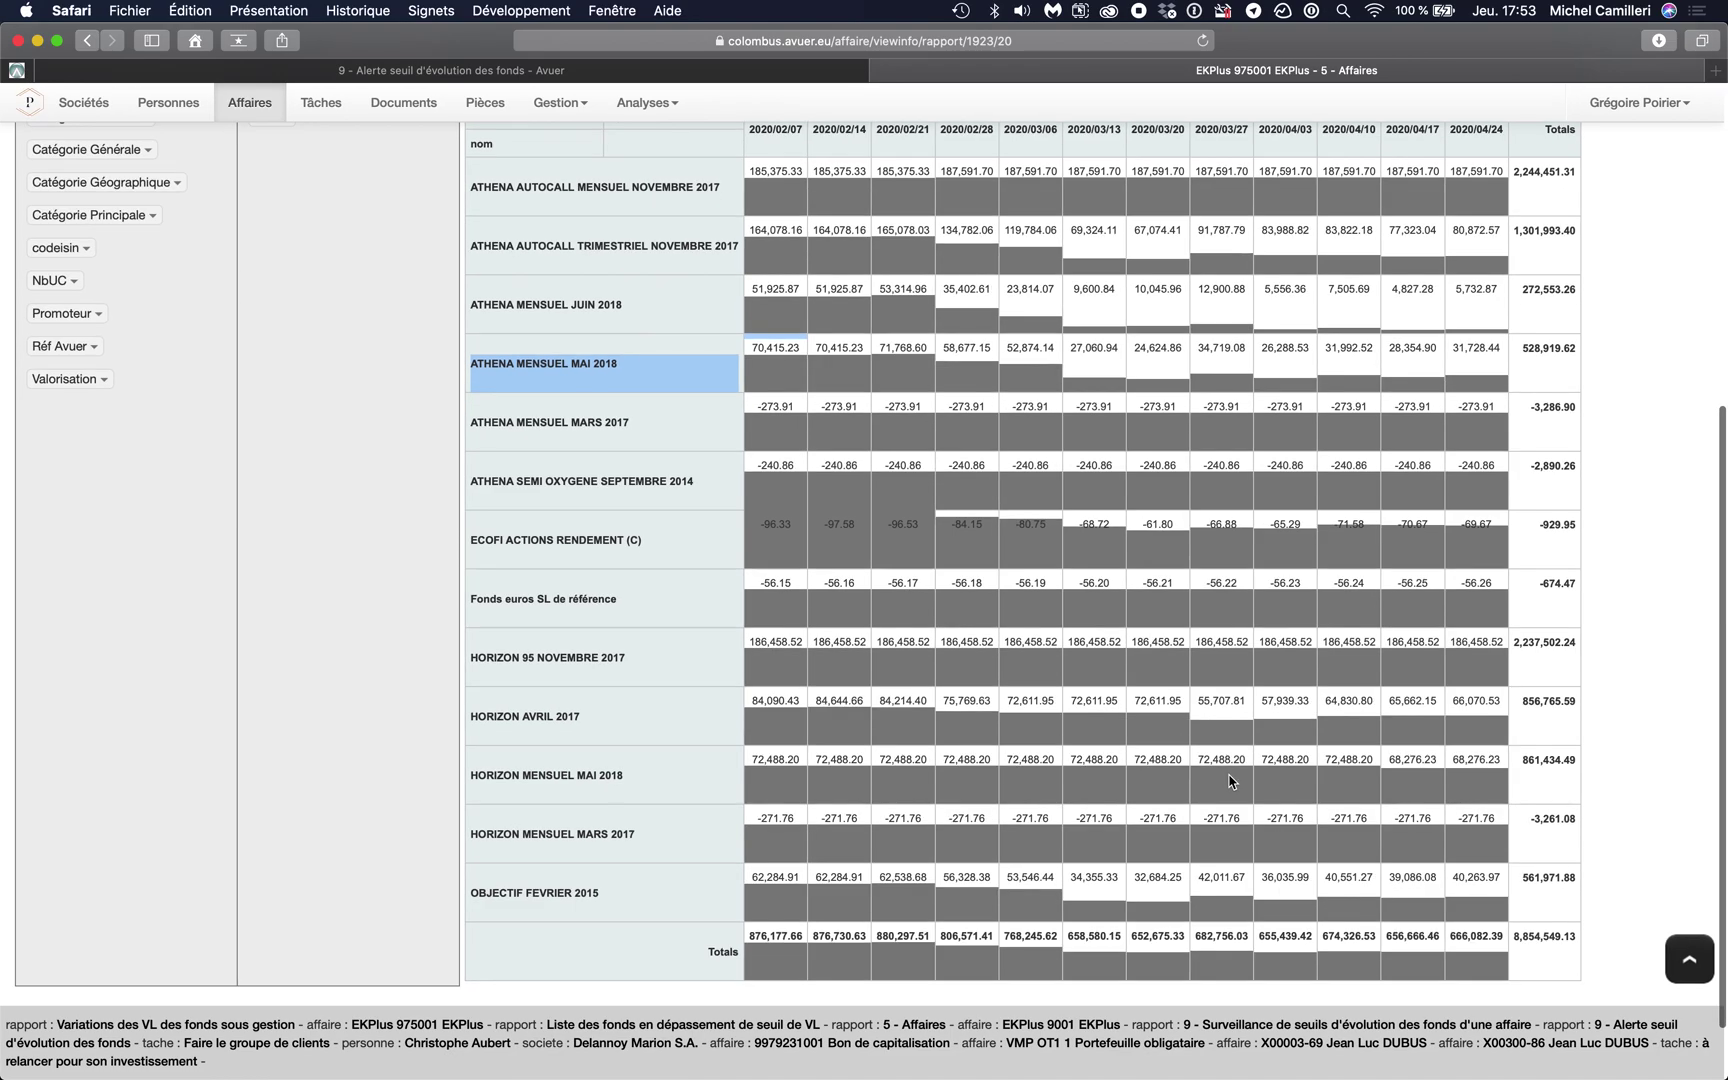
scroll(1230, 781, "up", 2)
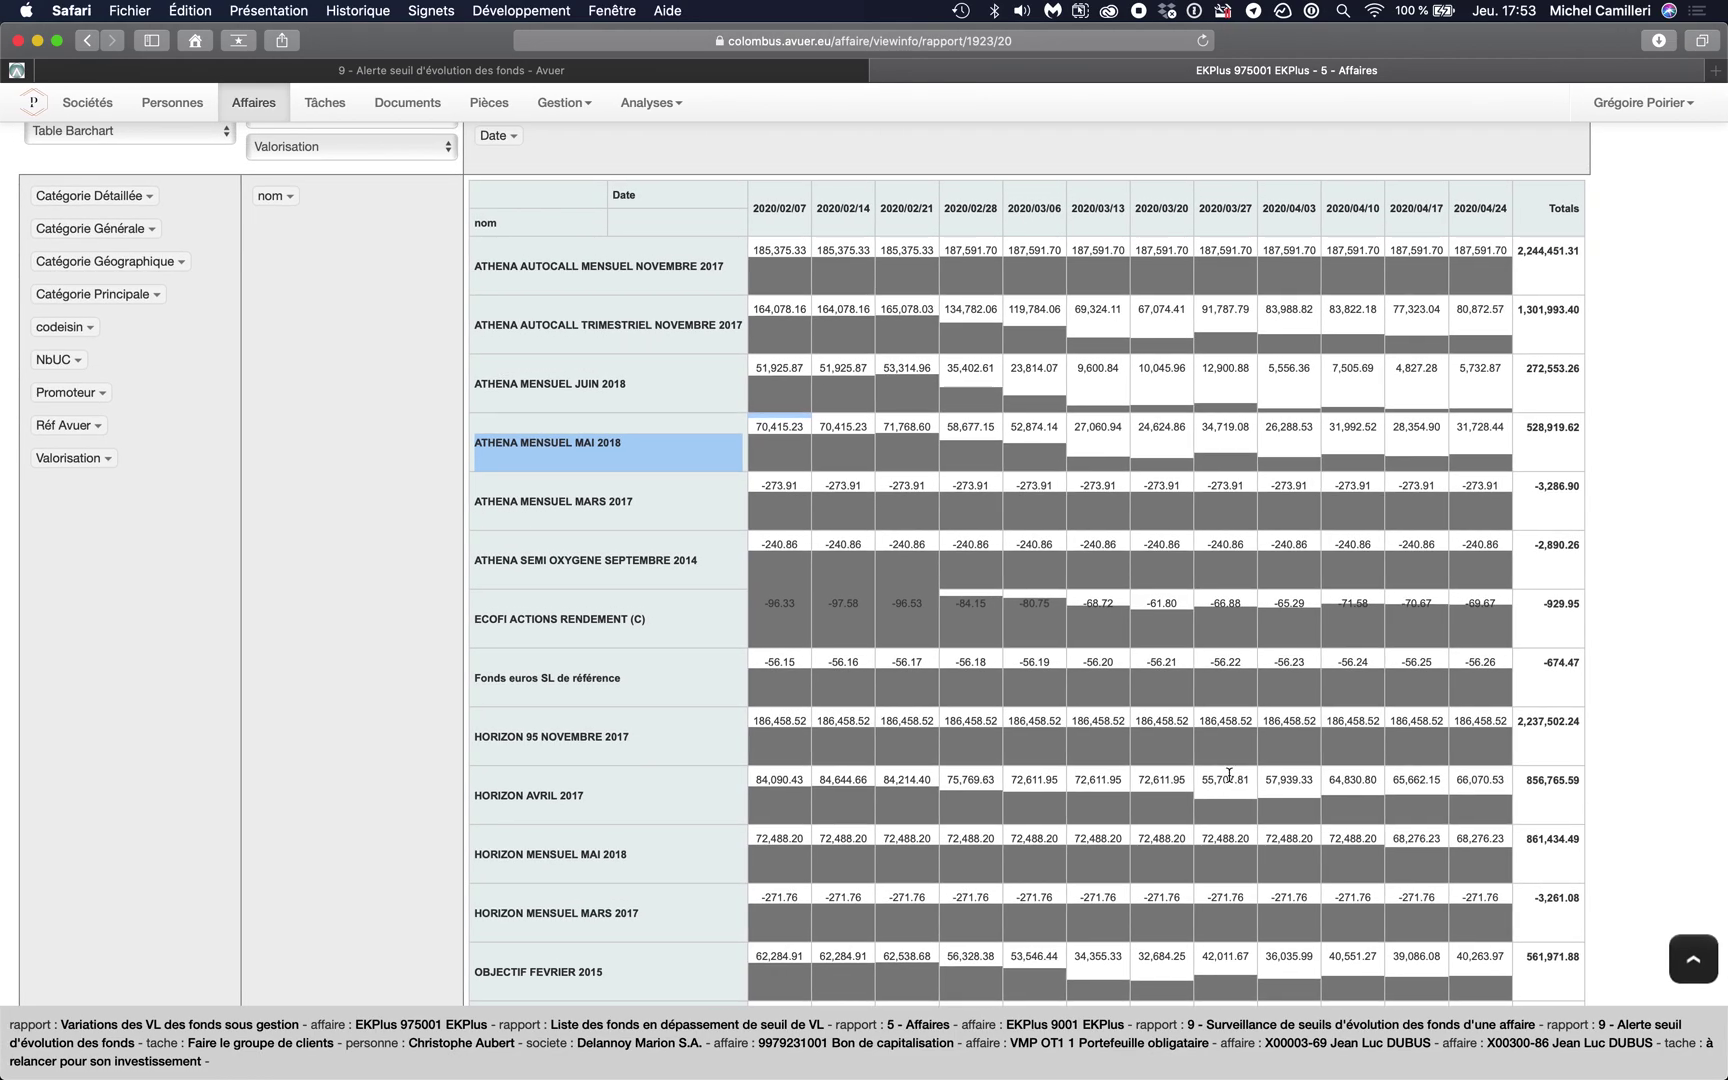
scroll(1230, 775, "up", 8)
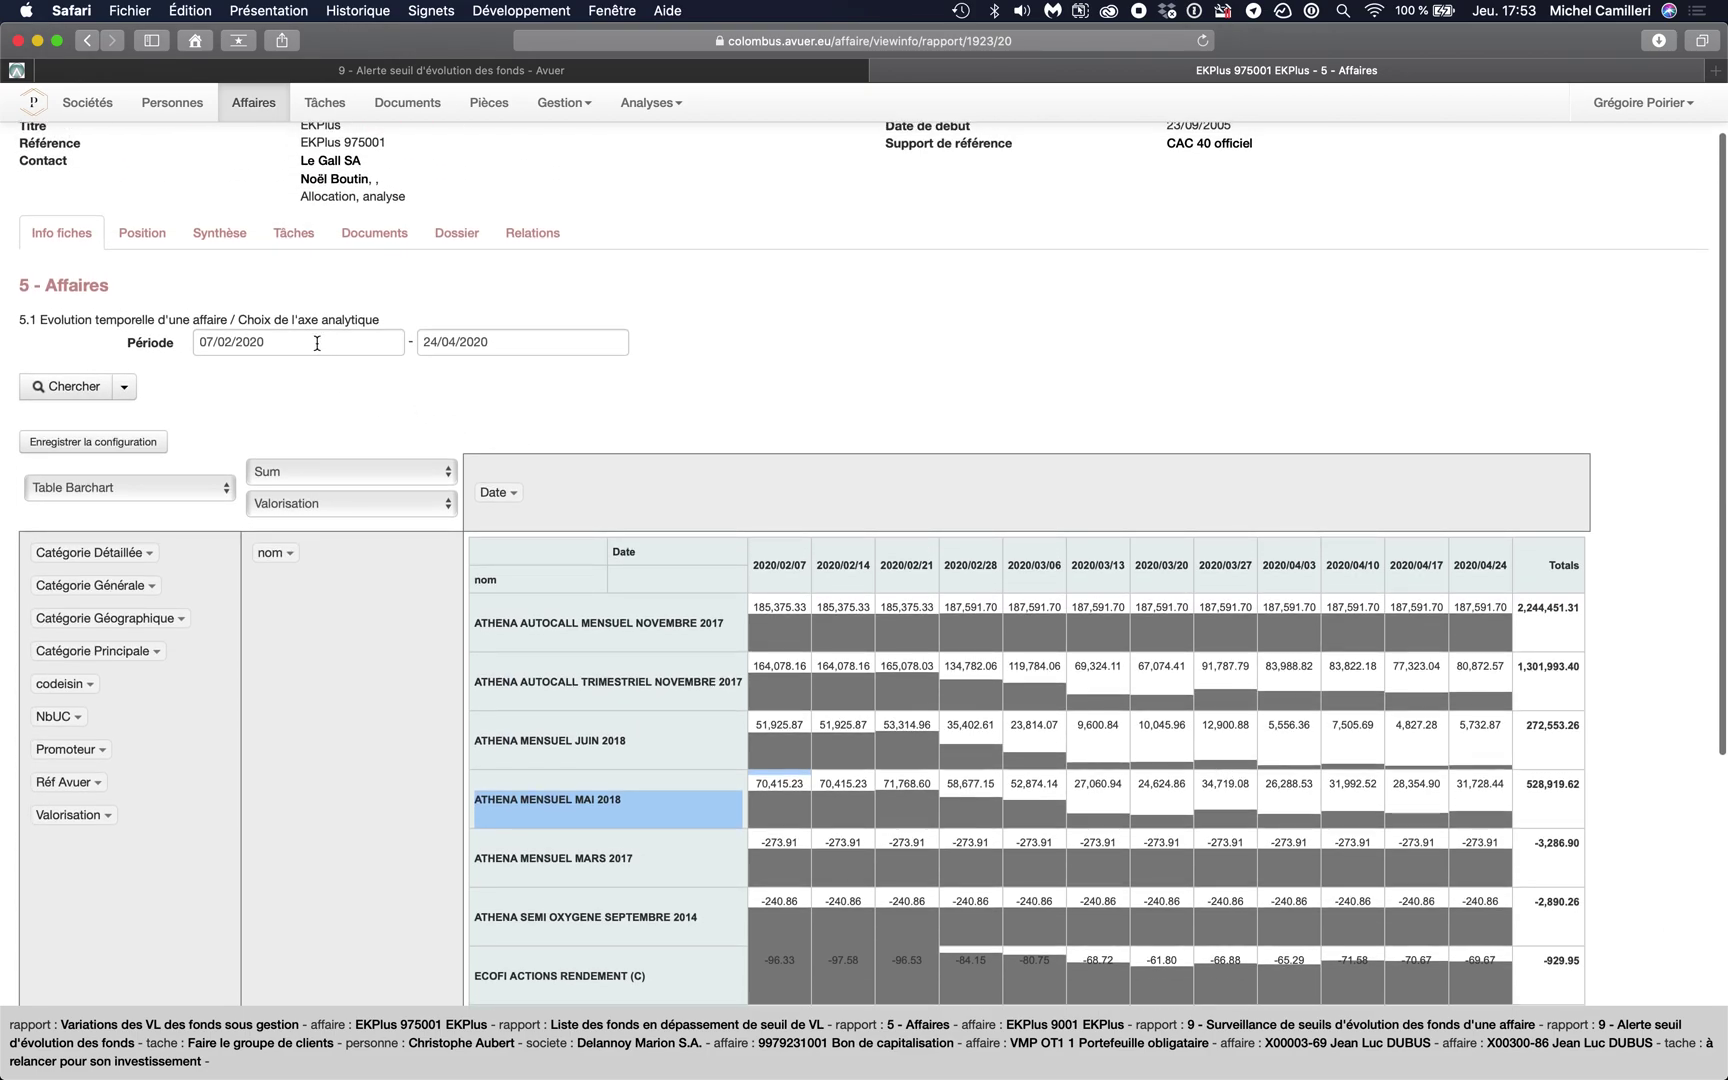
- Change the period end date to 05/06/2020 and rerun the report
left_click(319, 347)
left_click(501, 345)
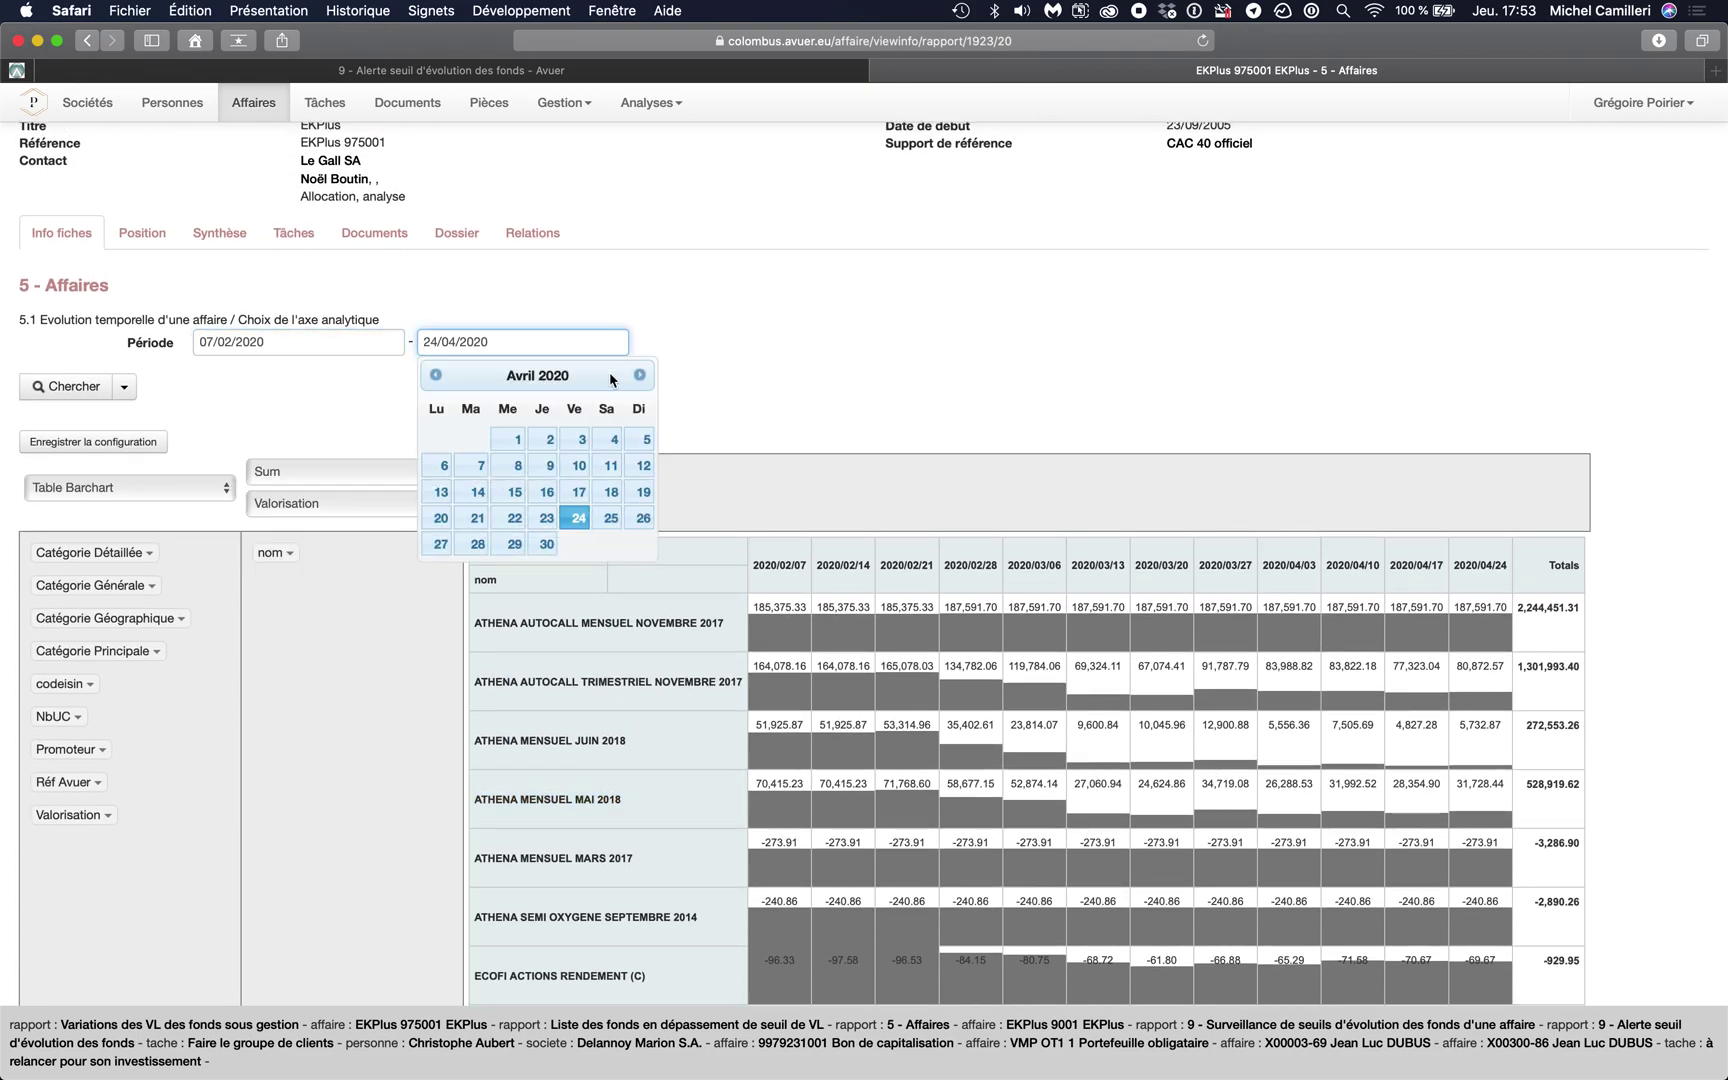
left_click(642, 377)
left_click(642, 377)
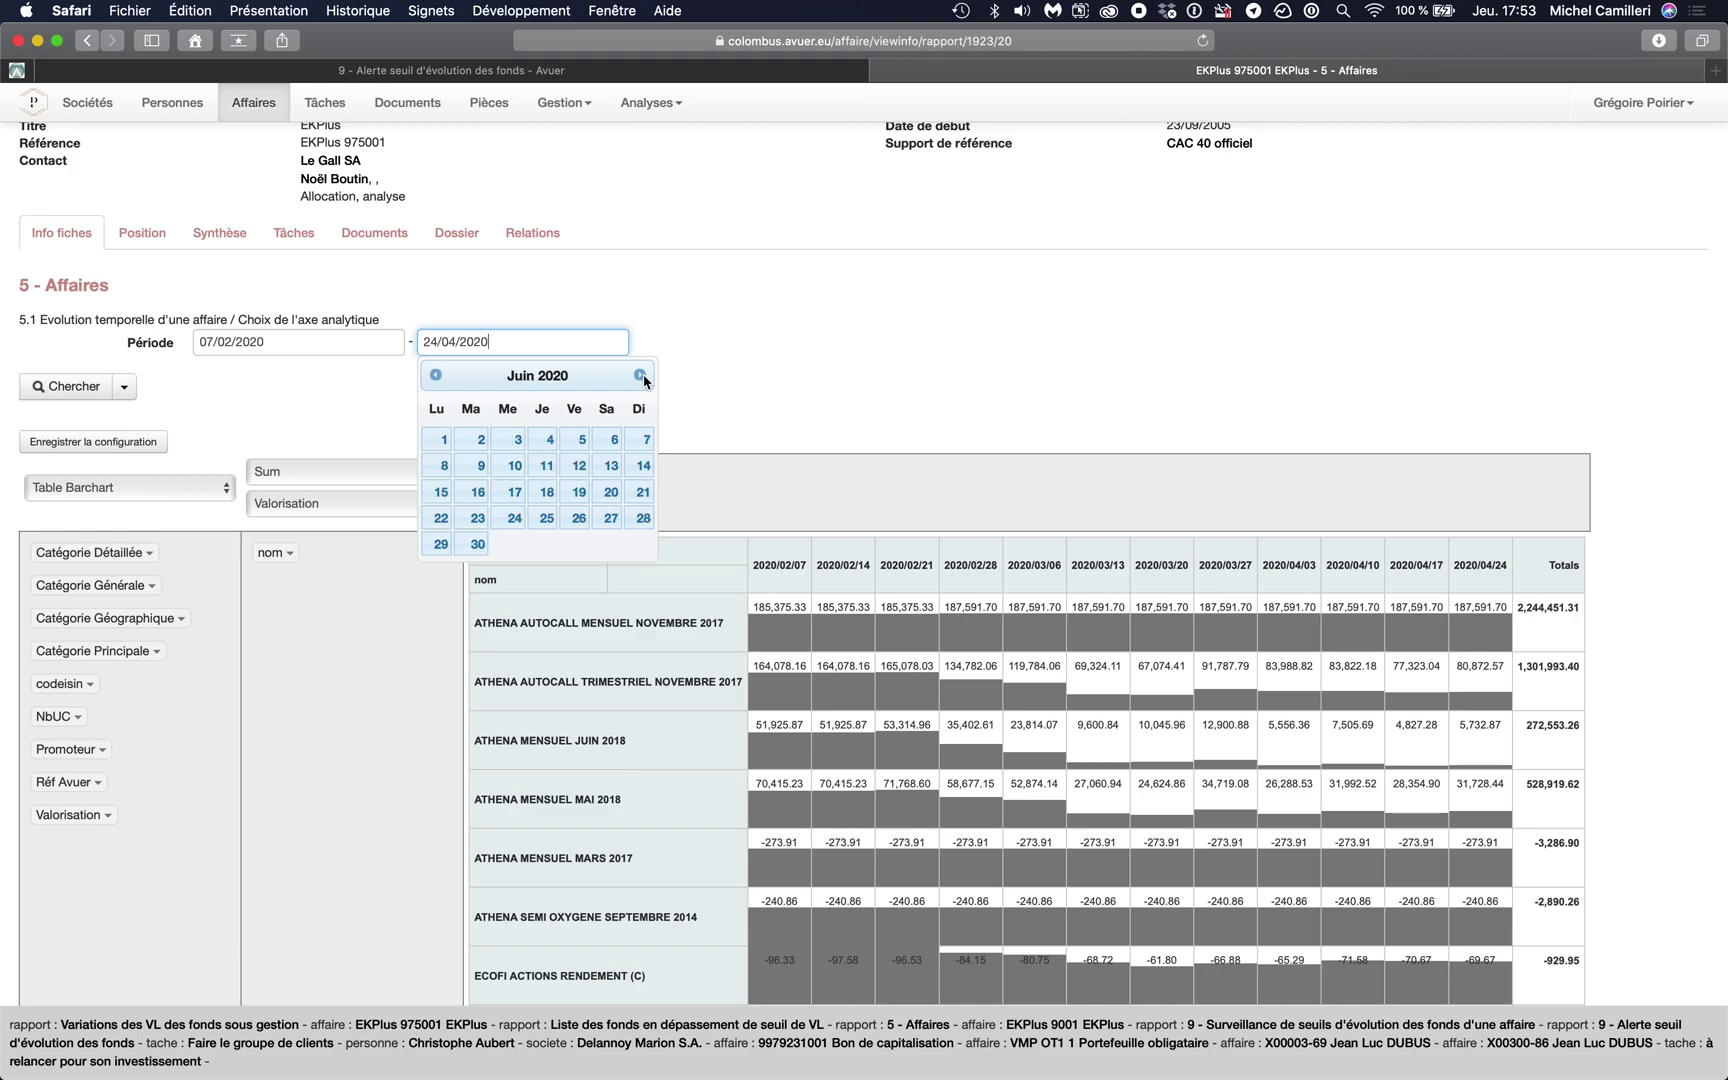
left_click(576, 440)
left_click(90, 388)
- Rebuild the pivot with Date as columns and review the weekly columns through 2020/06/05
left_click(64, 431)
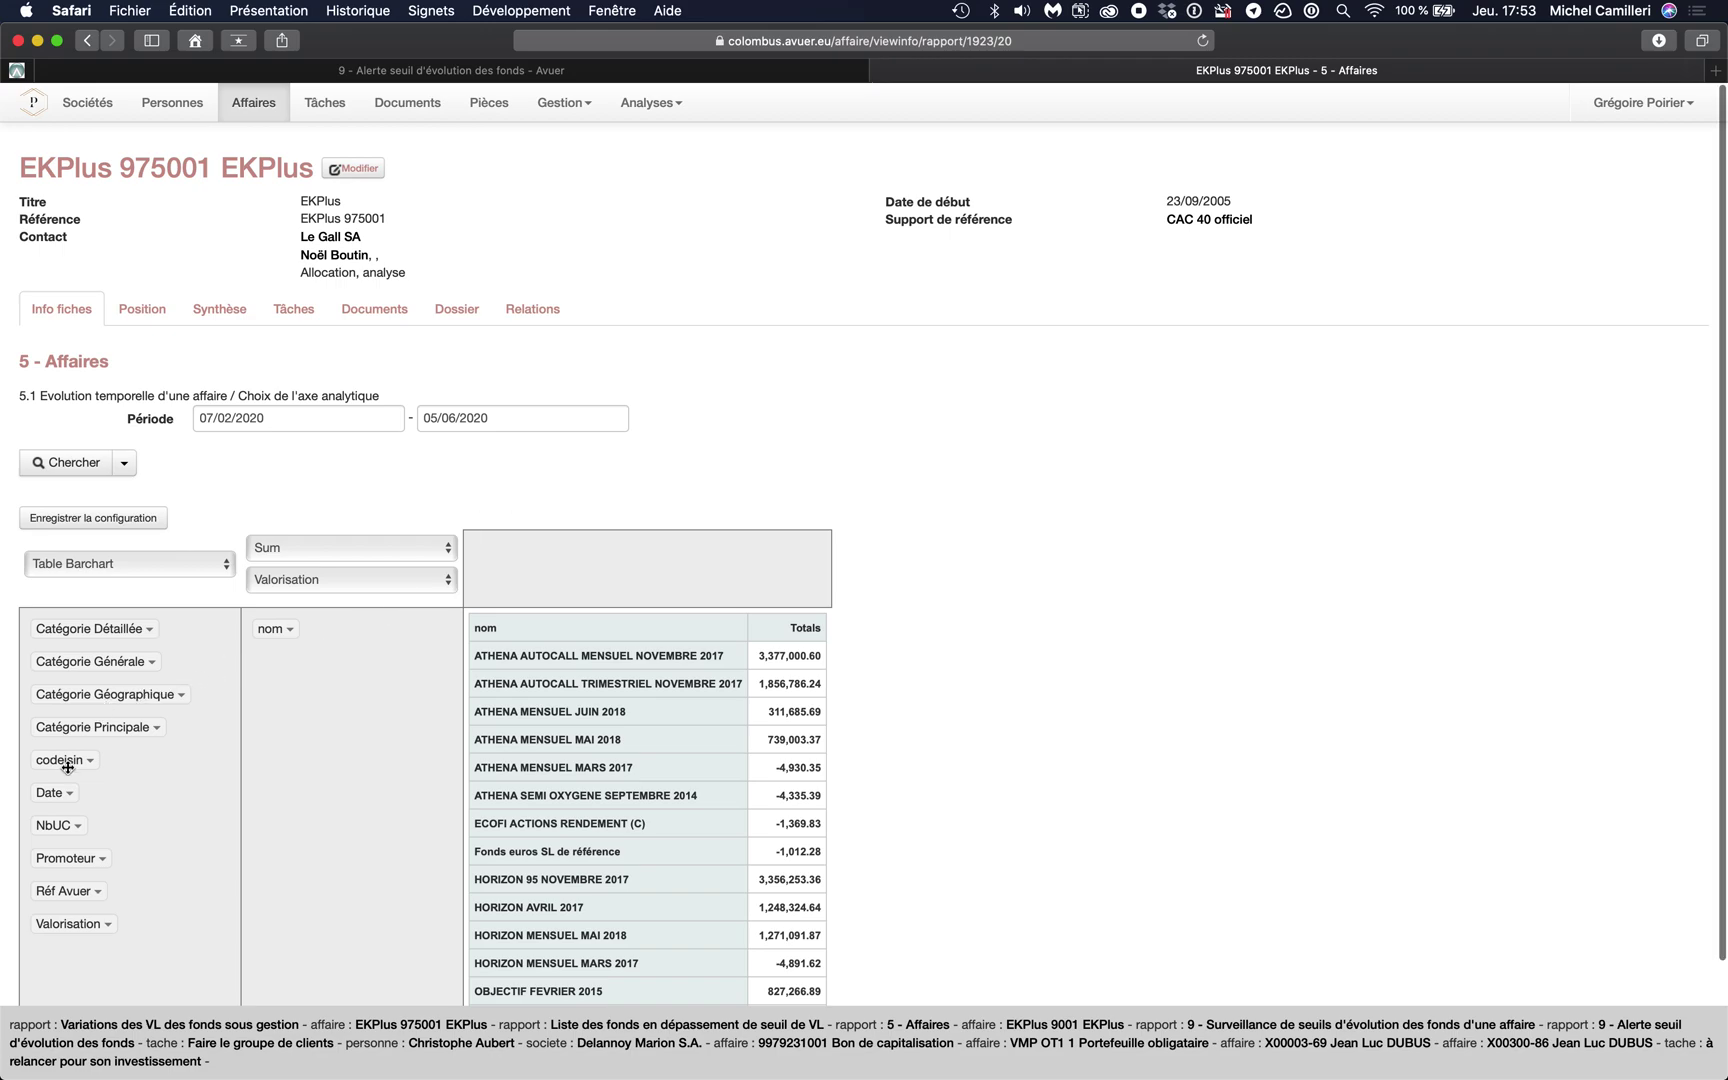
left_click_drag(55, 792, 571, 564)
scroll(726, 676, "down", 5)
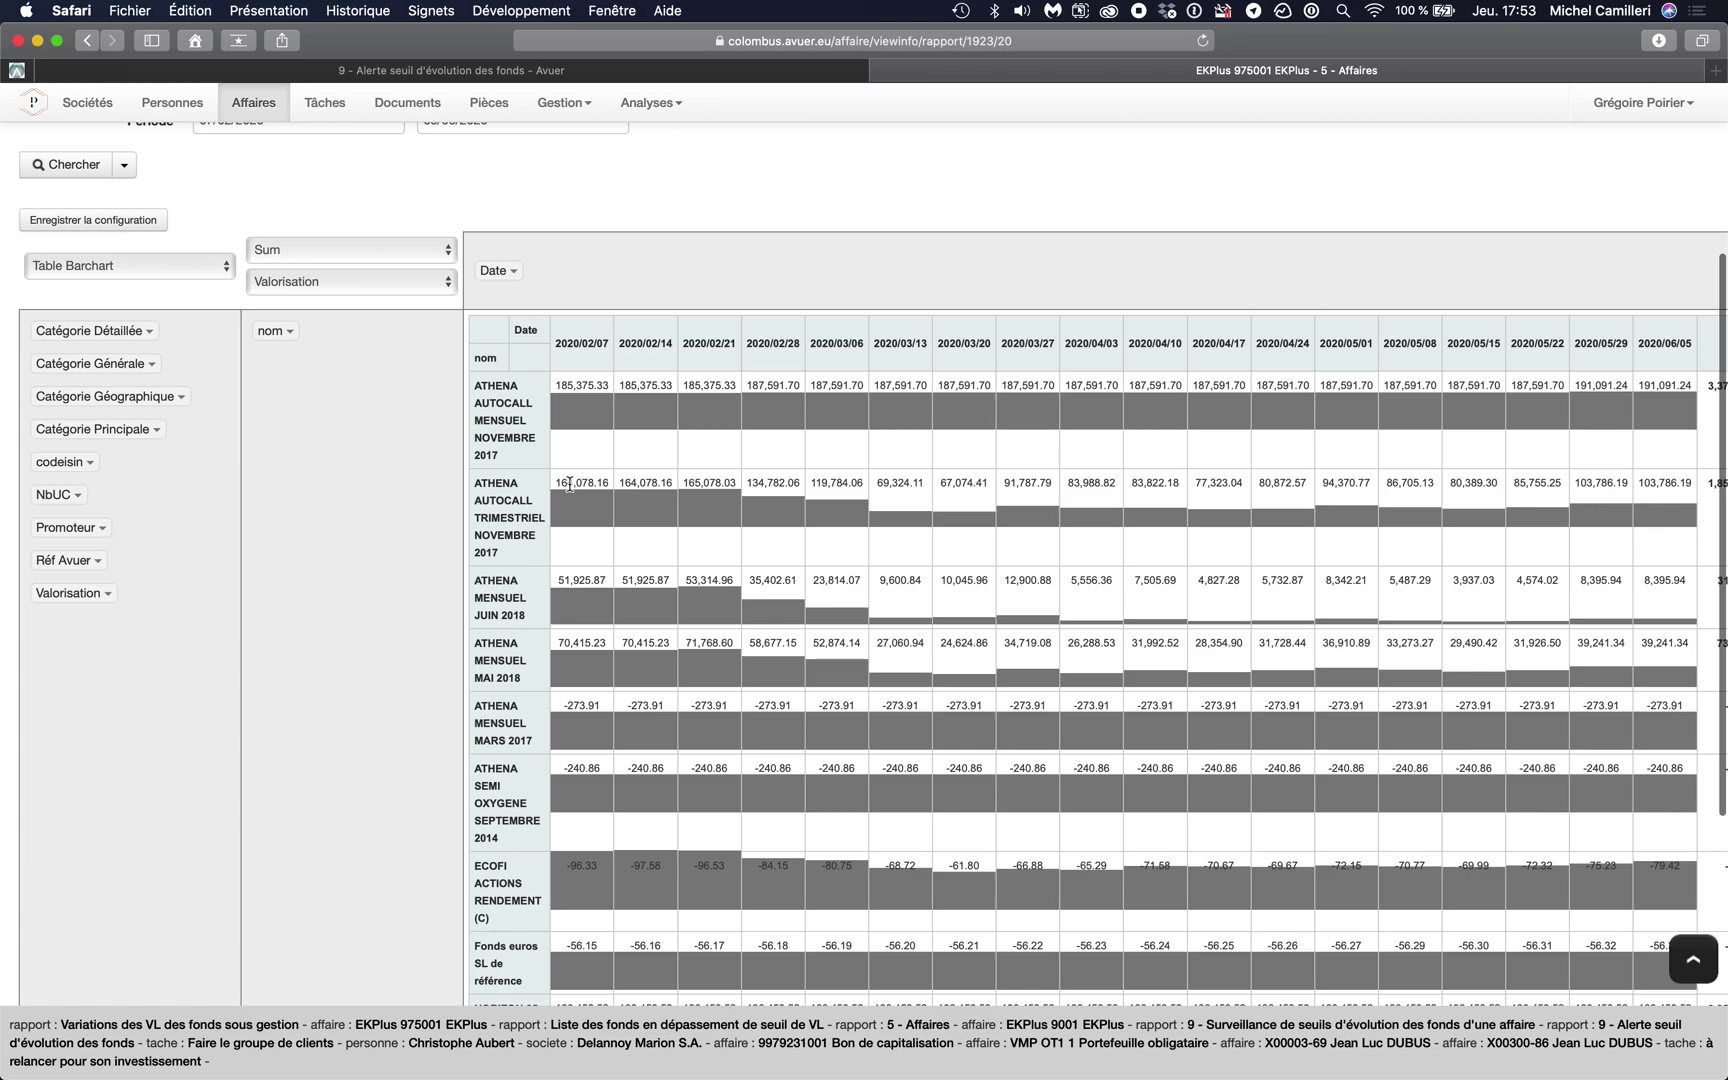
scroll(668, 513, "down", 3)
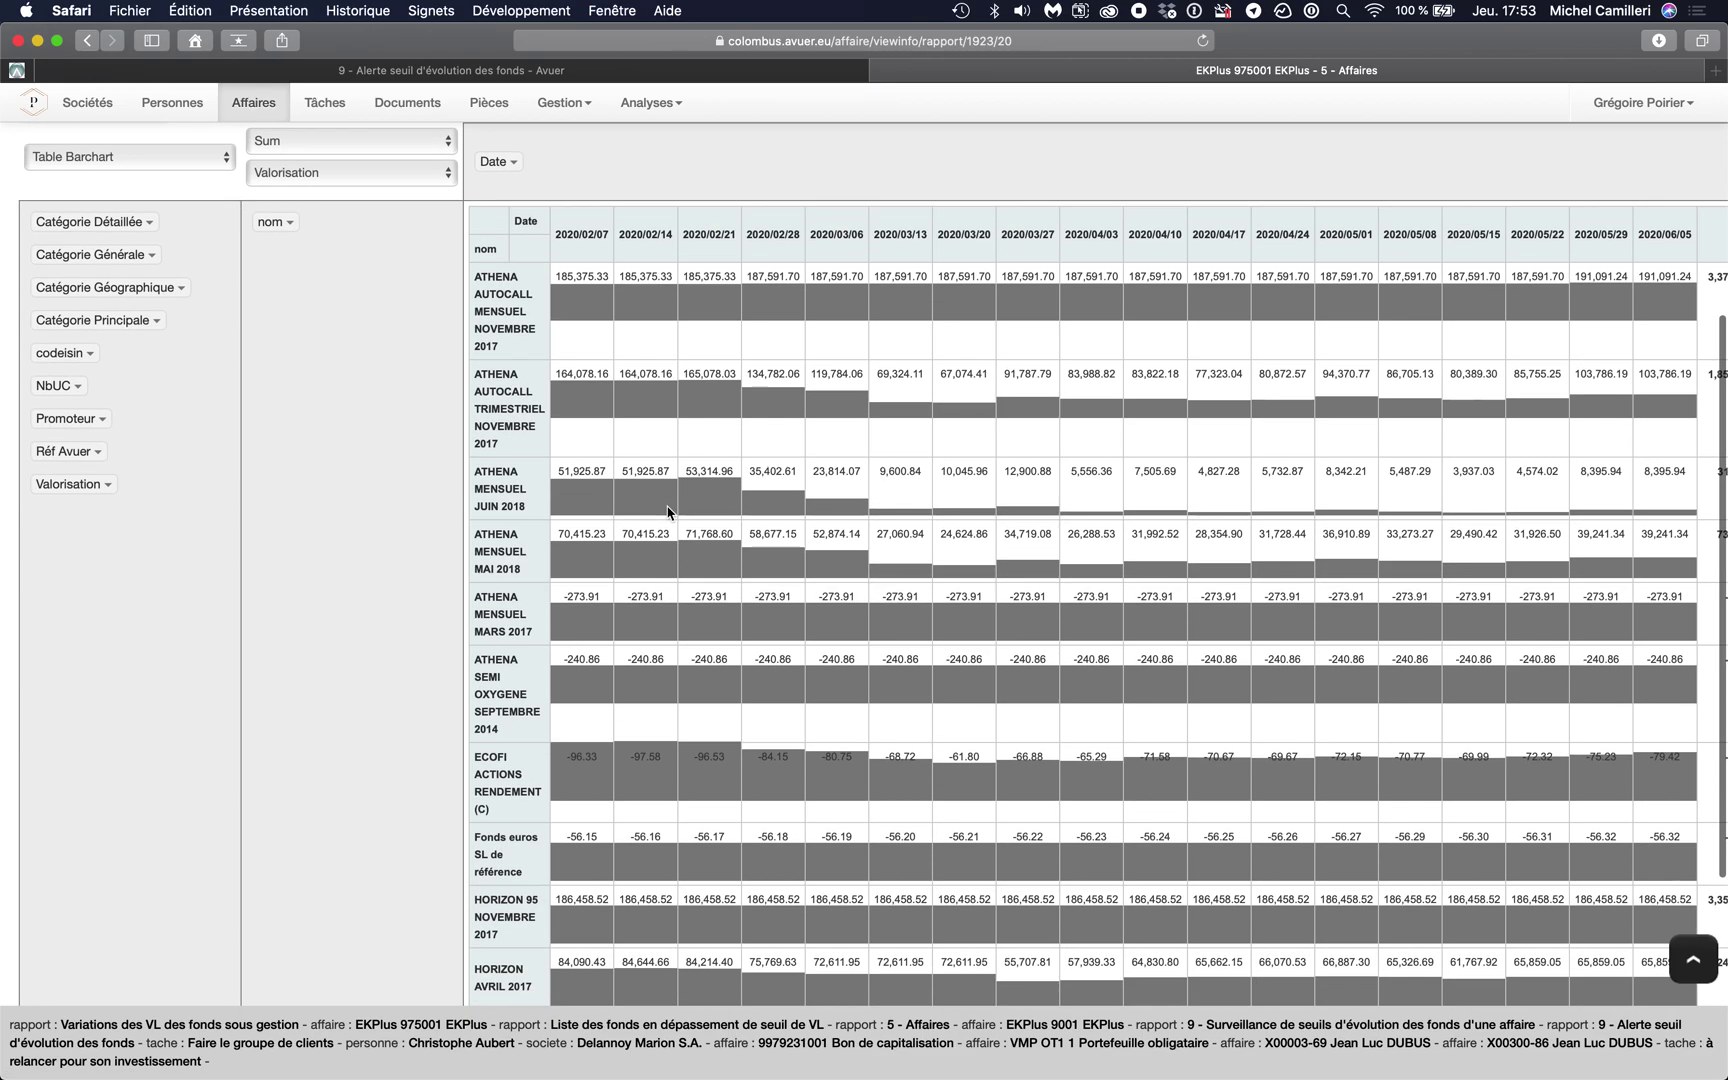
scroll(668, 513, "down", 4)
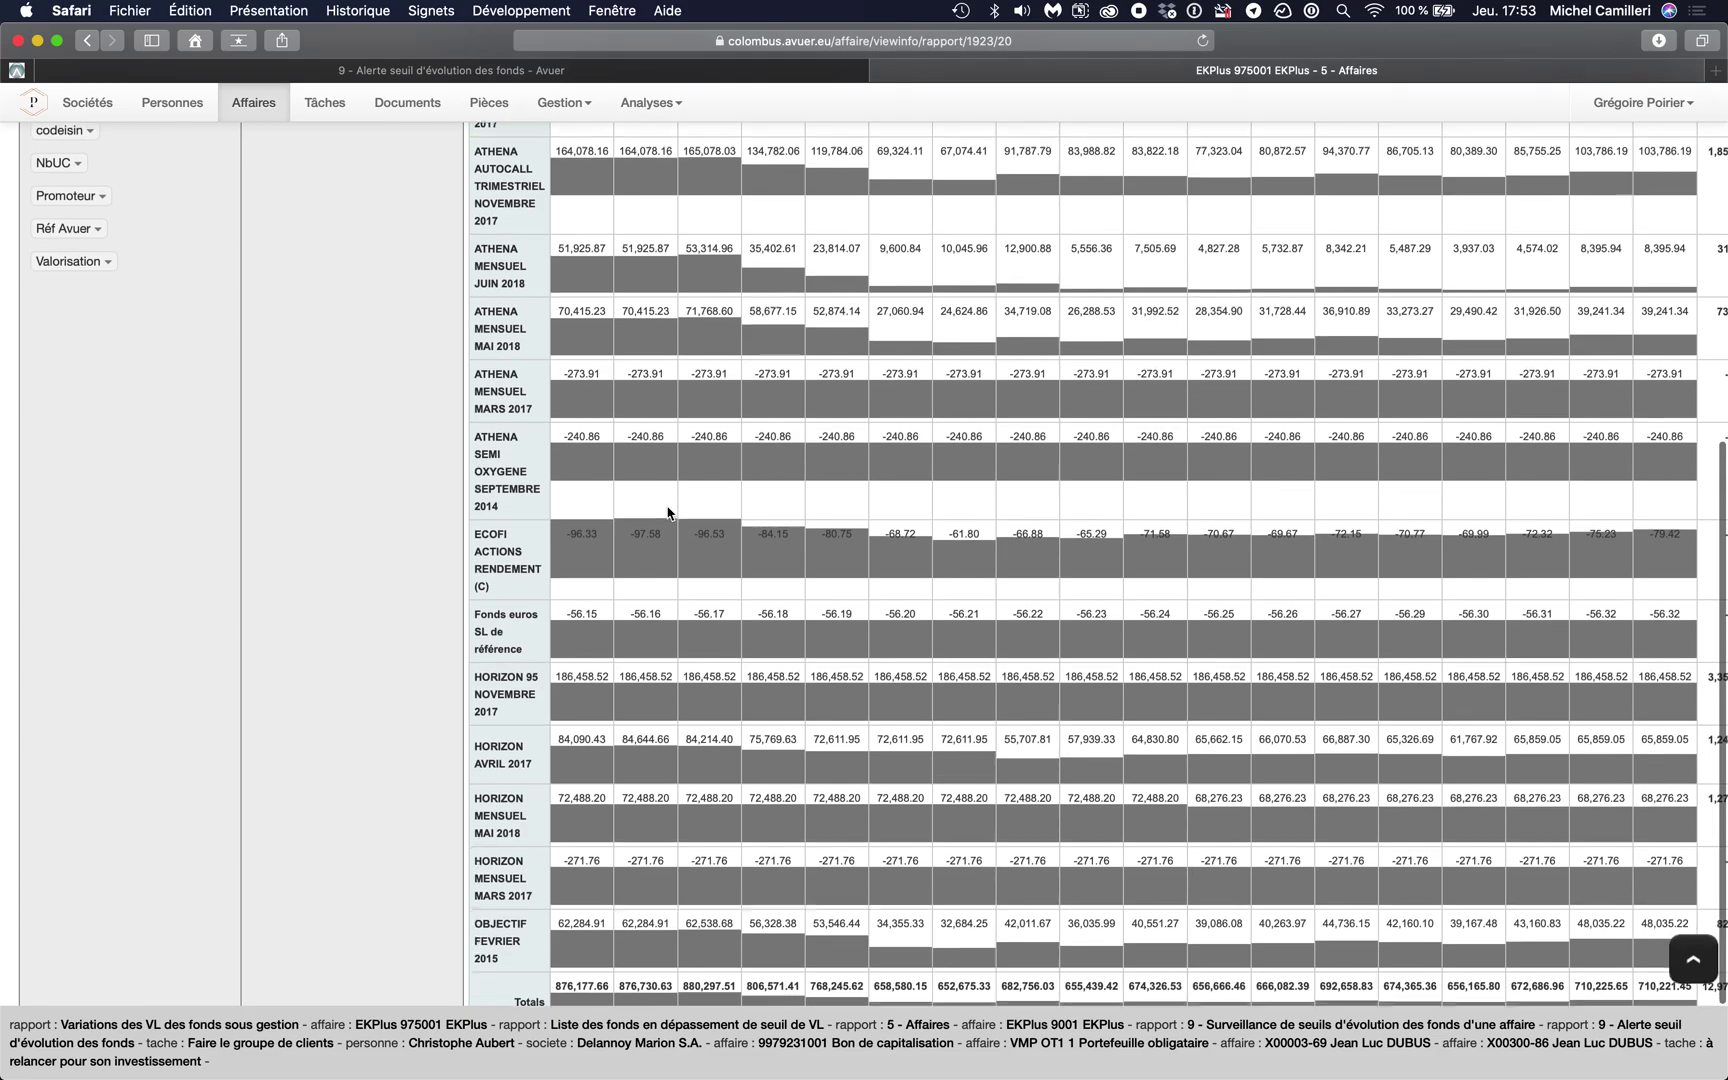
scroll(668, 513, "up", 5)
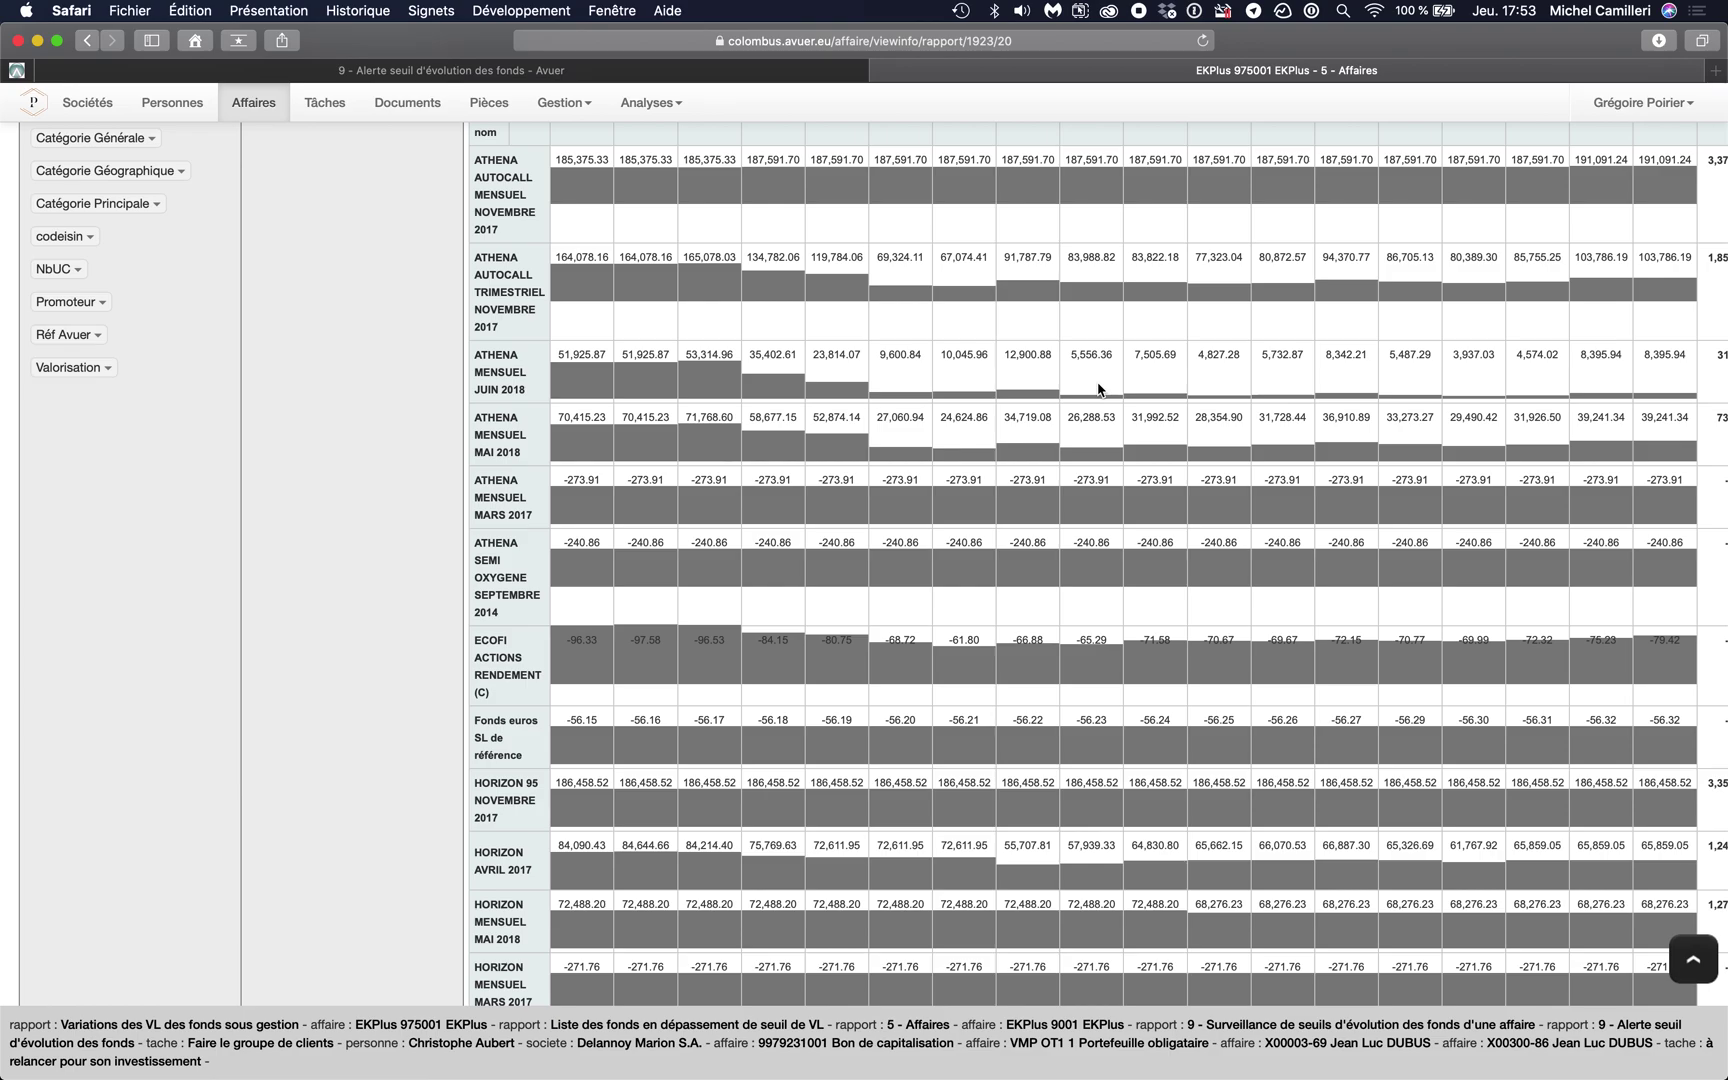
scroll(1098, 389, "up", 3)
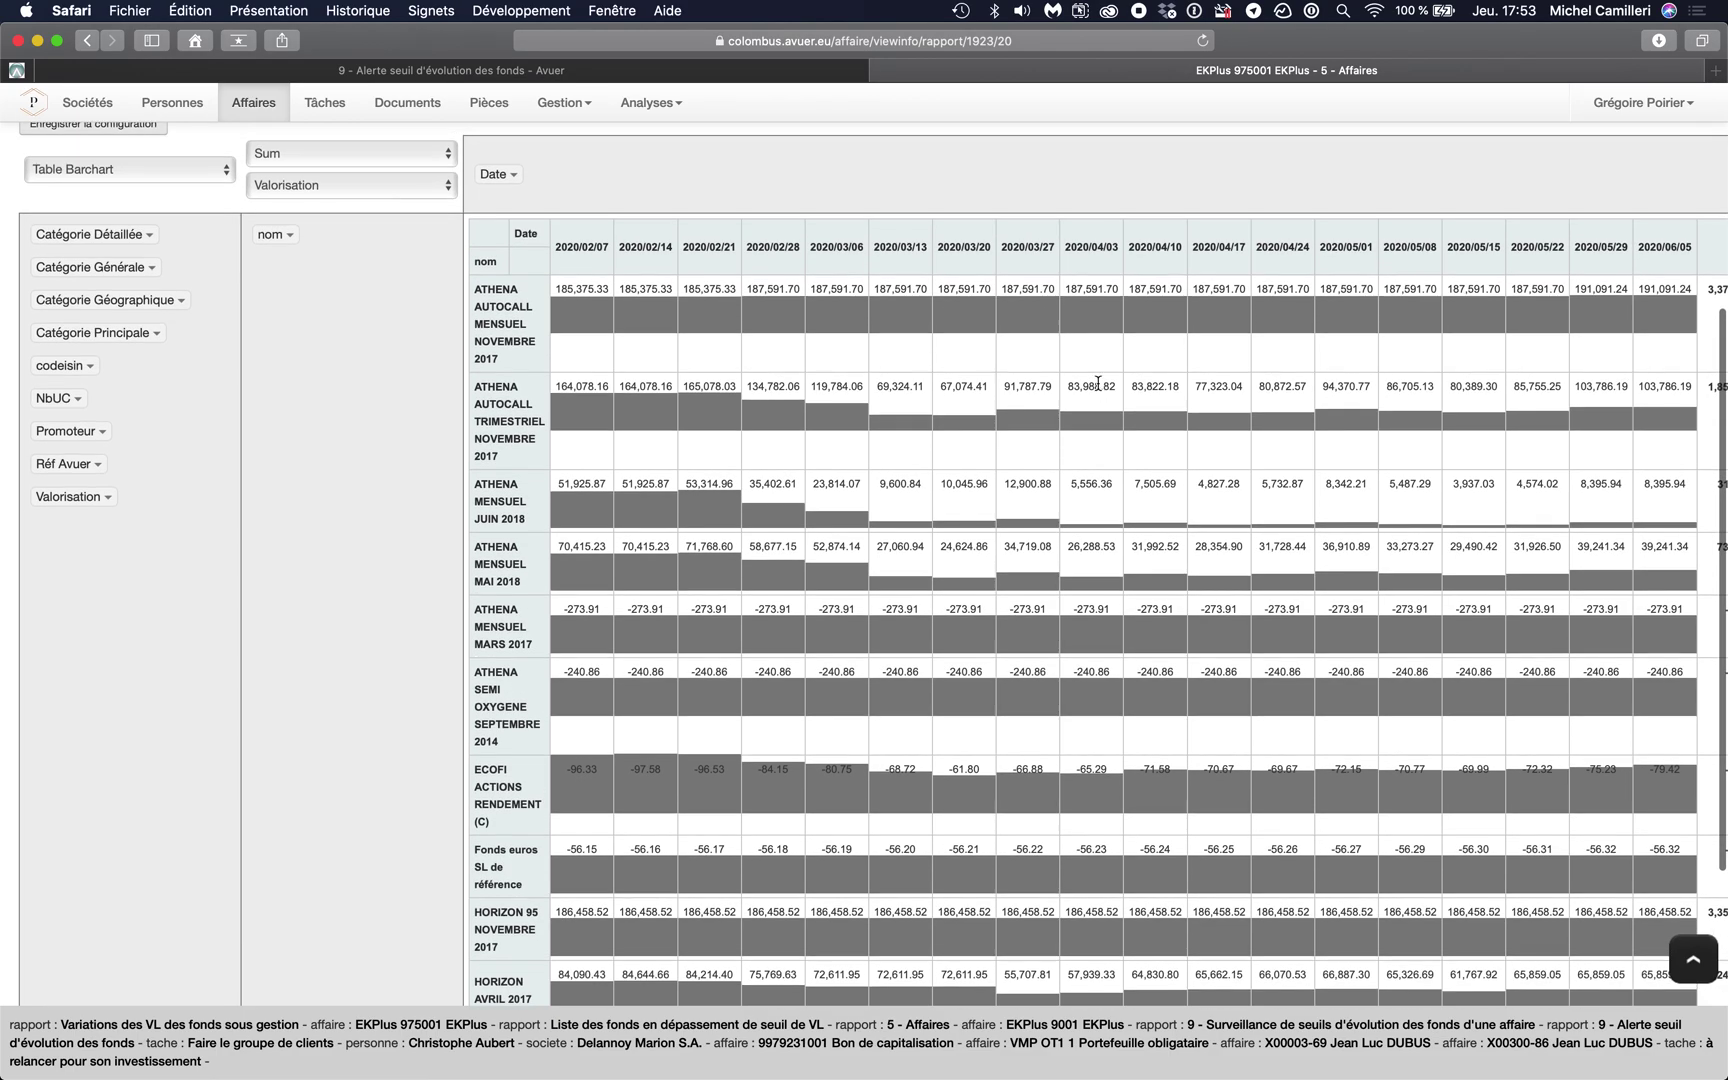
scroll(1098, 383, "up", 5)
left_click(132, 315)
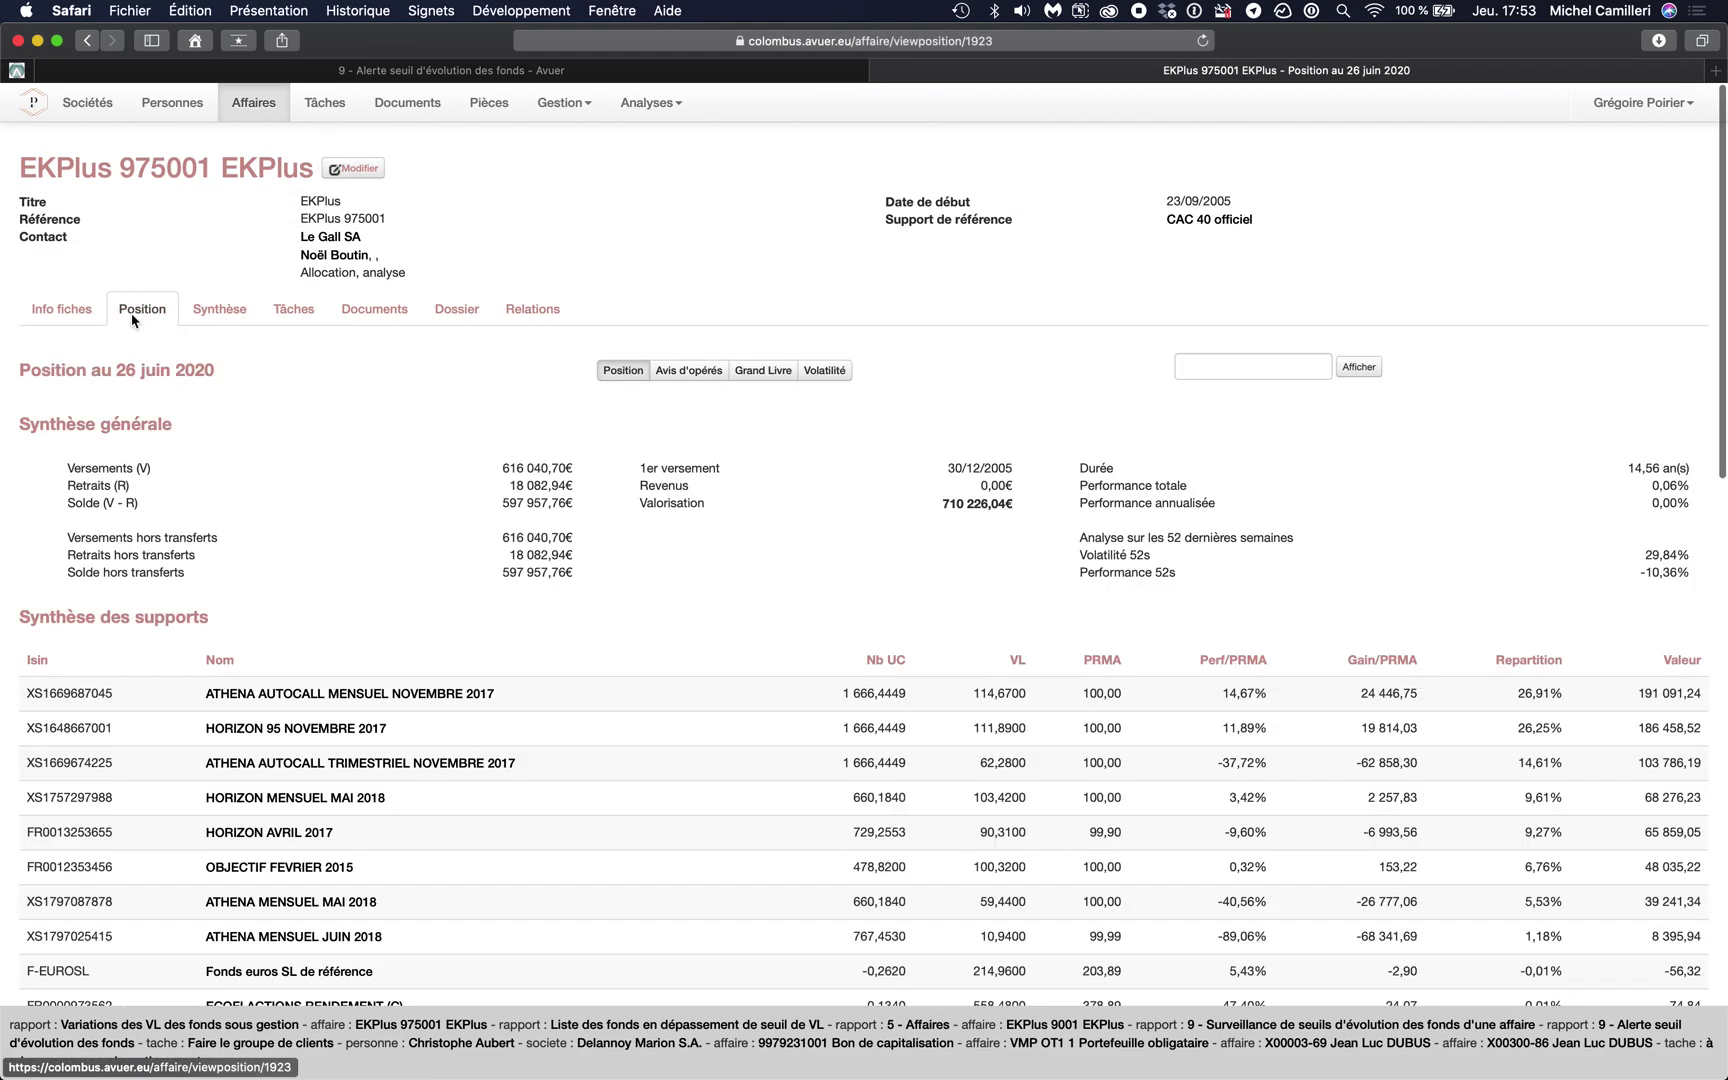
scroll(509, 466, "down", 10)
scroll(509, 466, "down", 5)
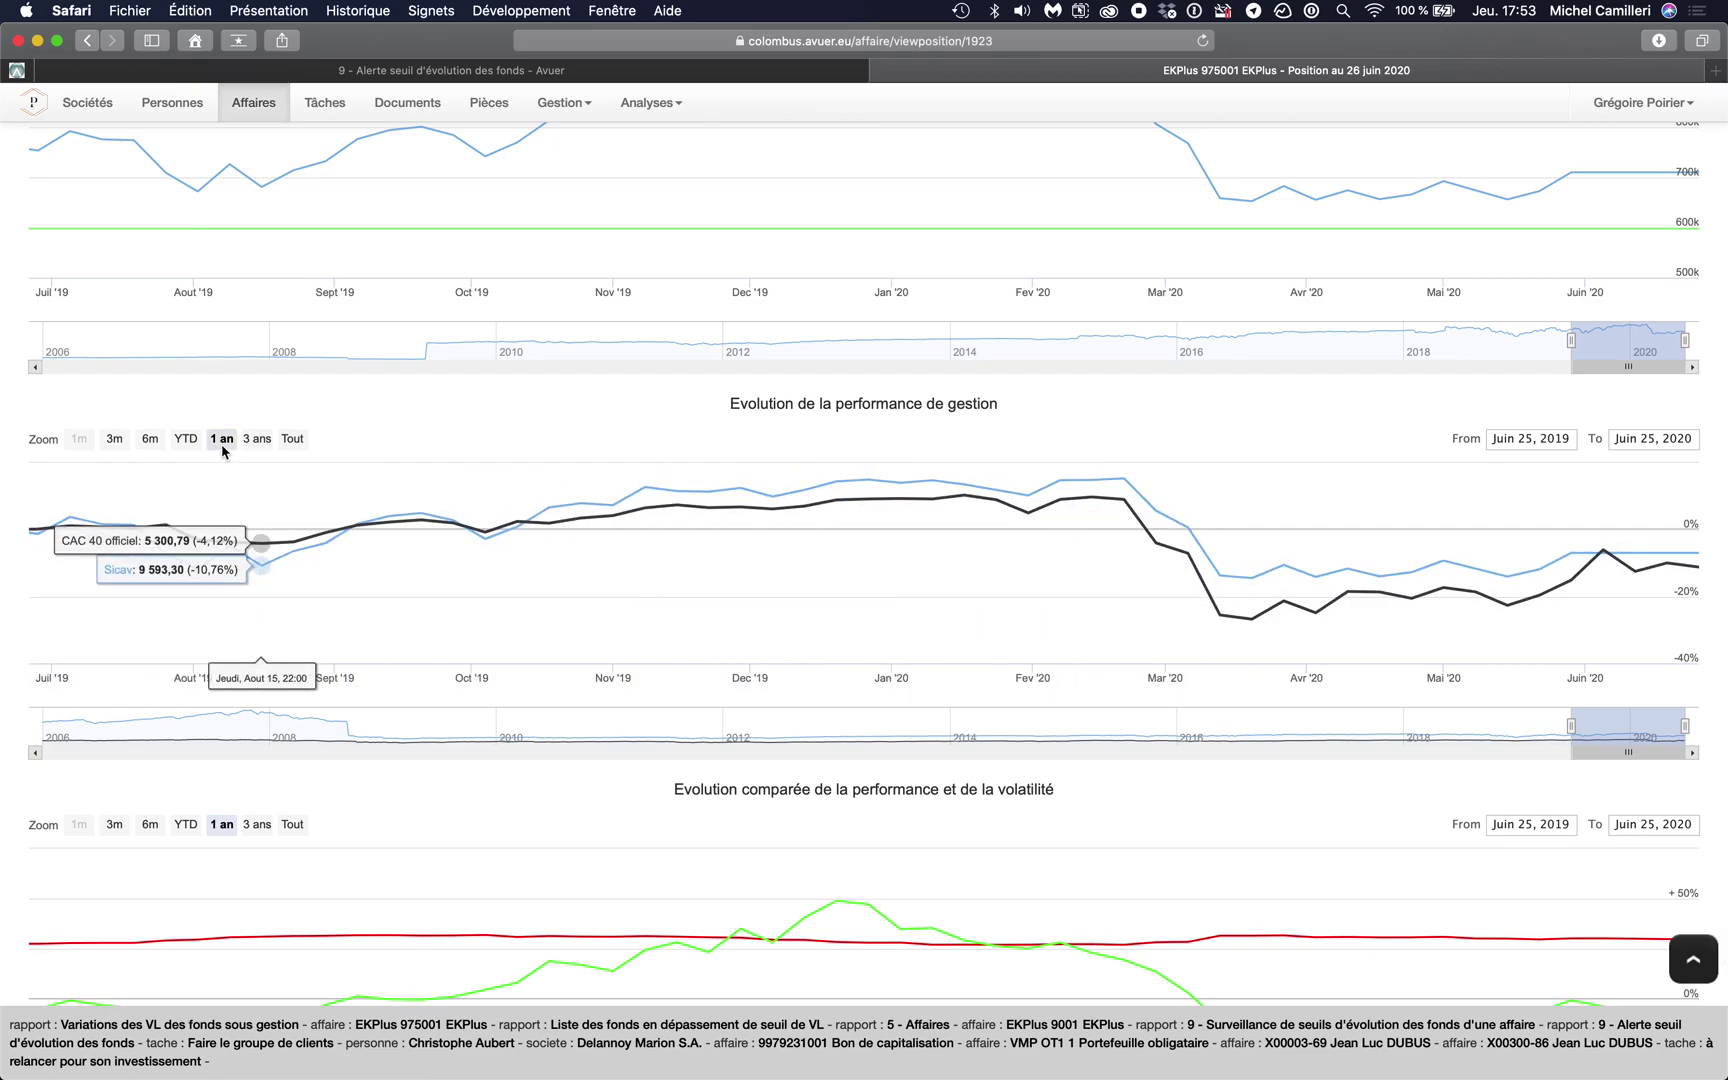
left_click(186, 443)
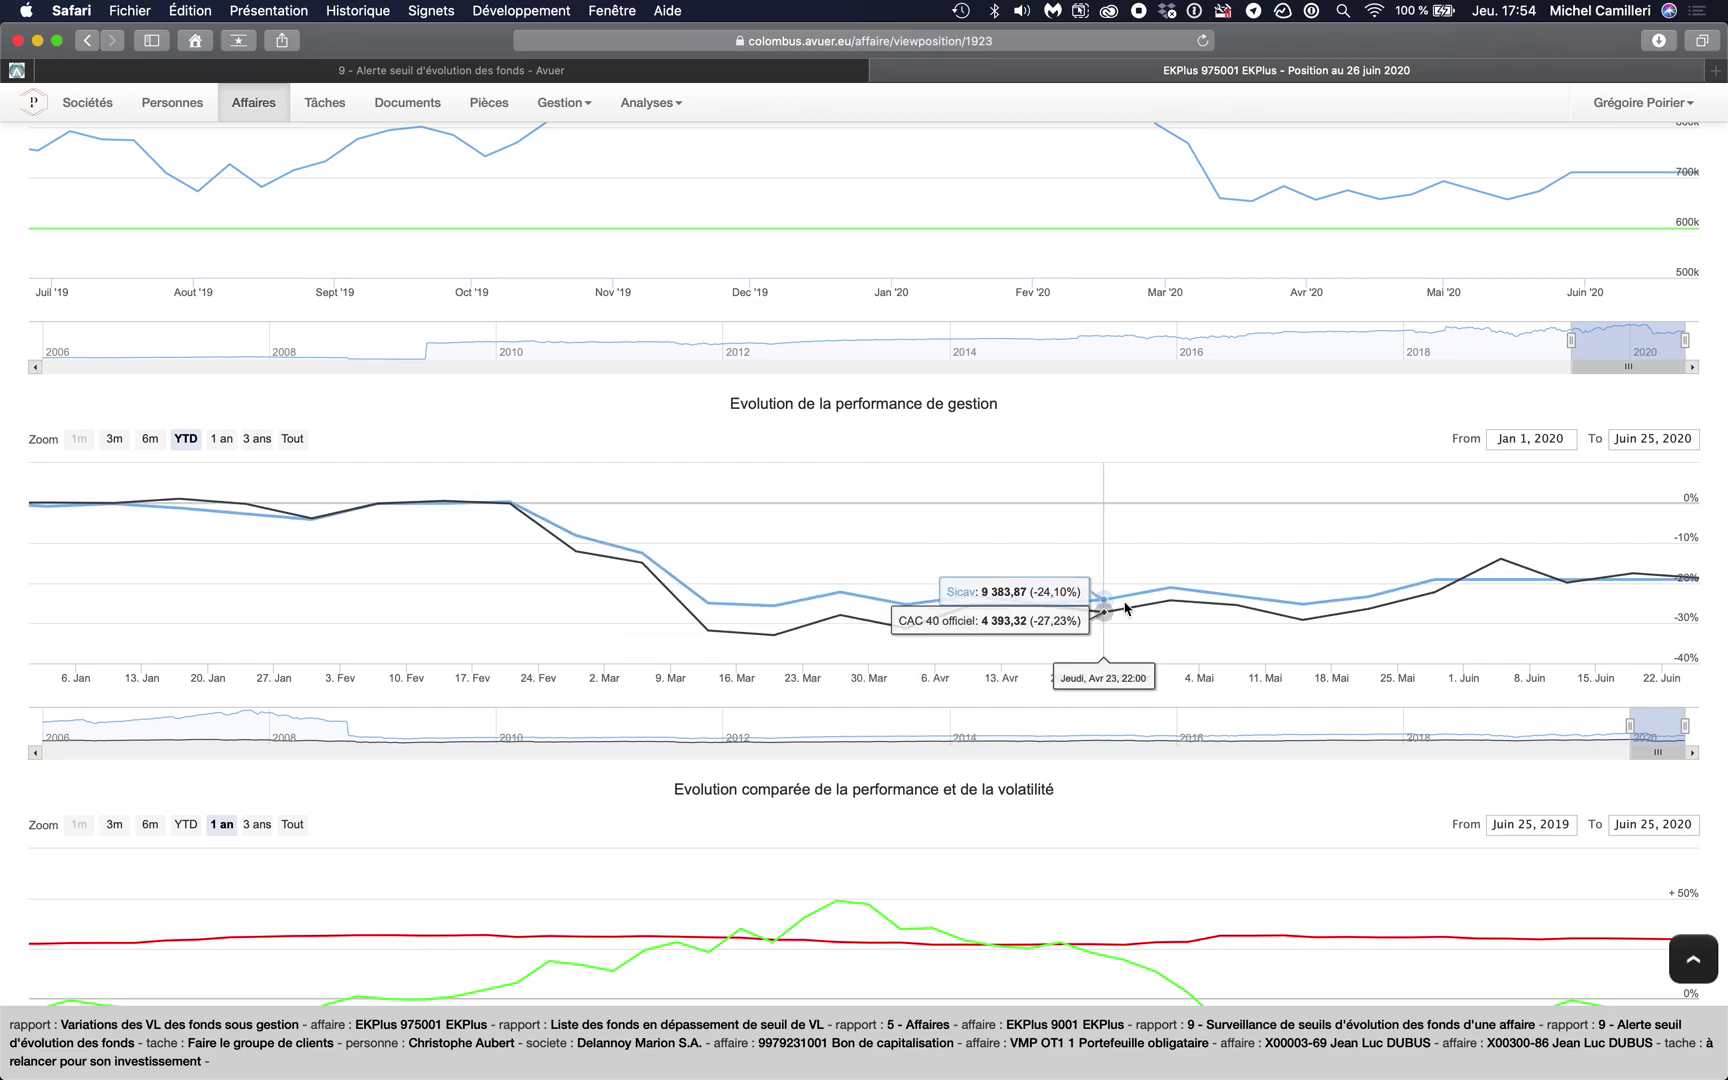
scroll(1125, 607, "down", 3)
scroll(1125, 607, "up", 10)
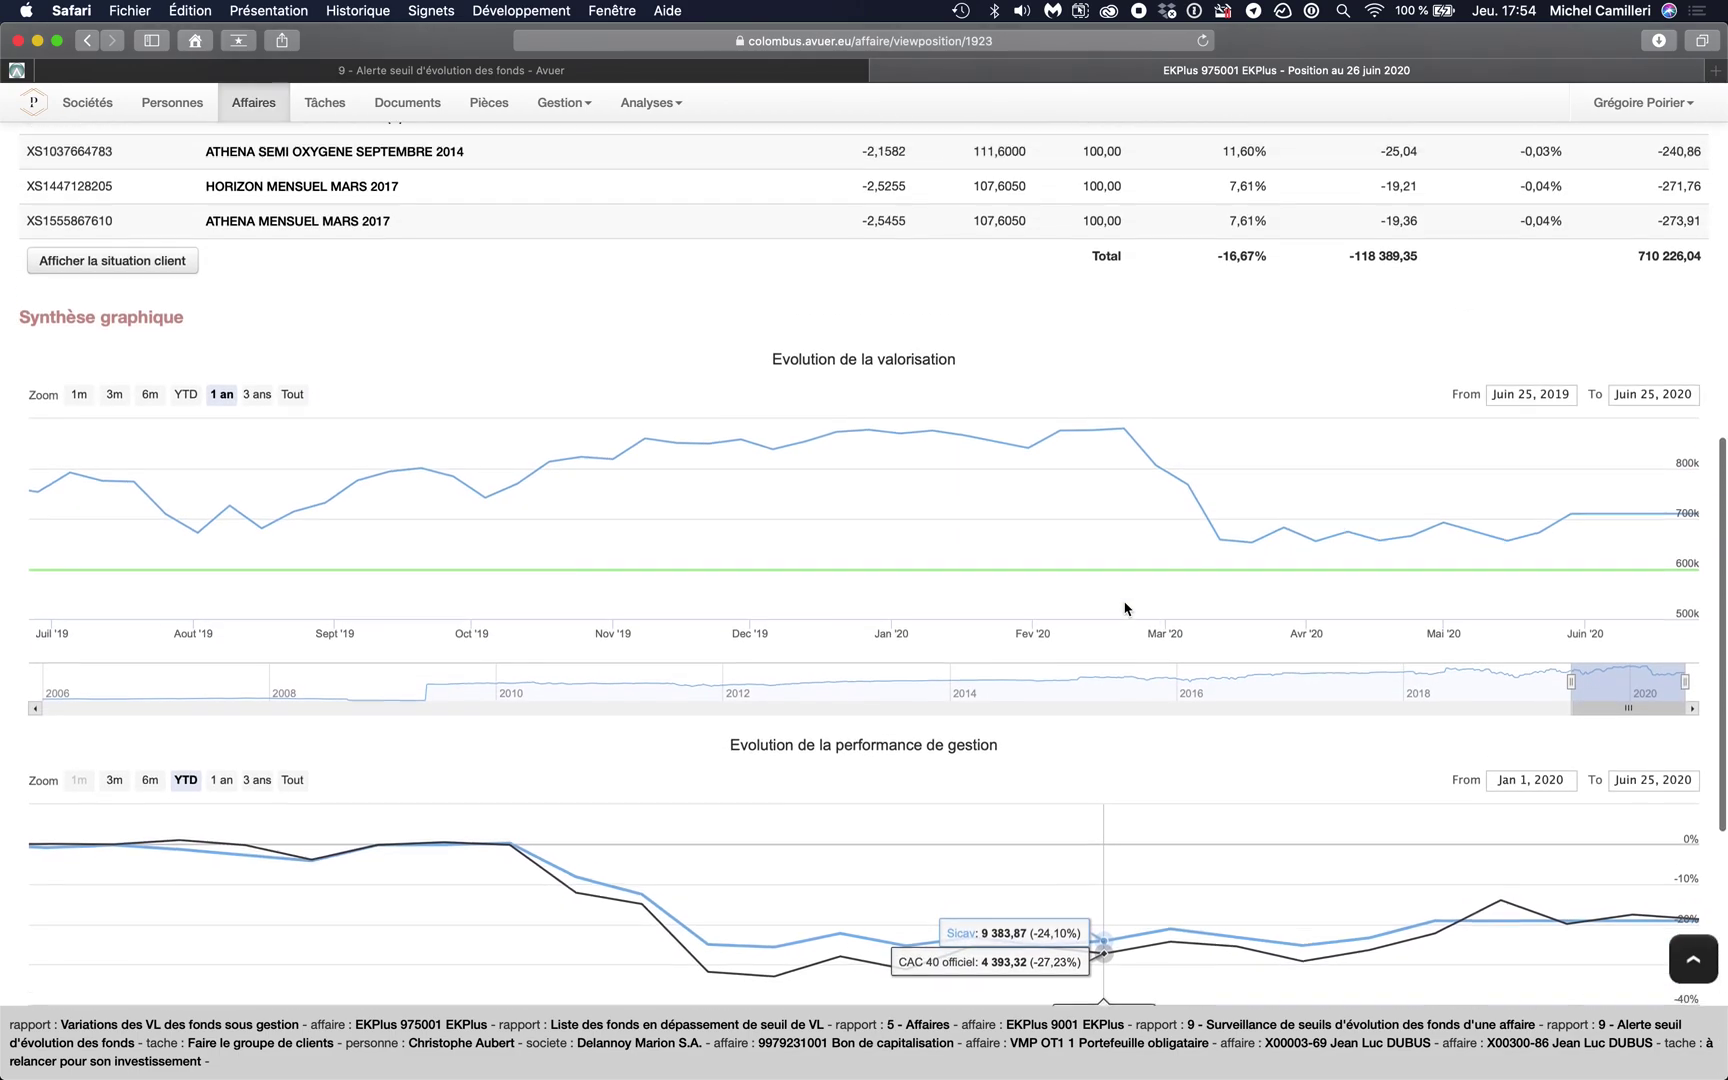
scroll(1125, 607, "up", 5)
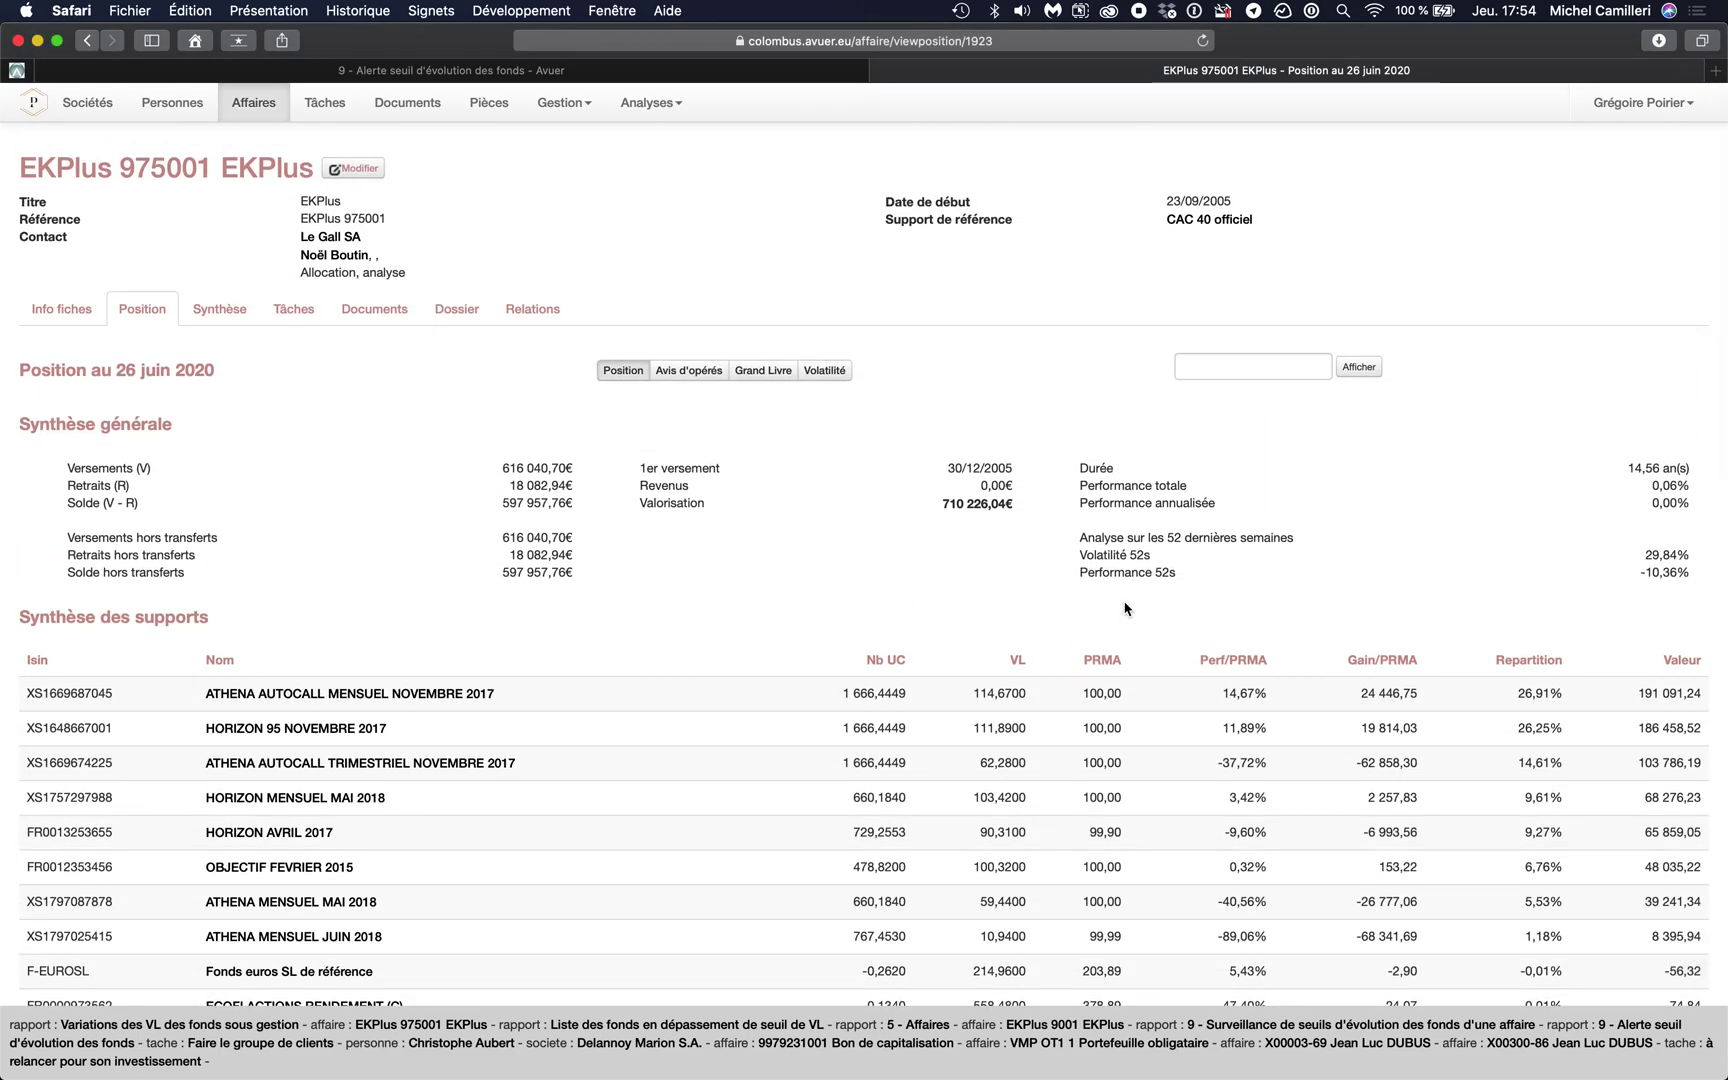
left_click(560, 73)
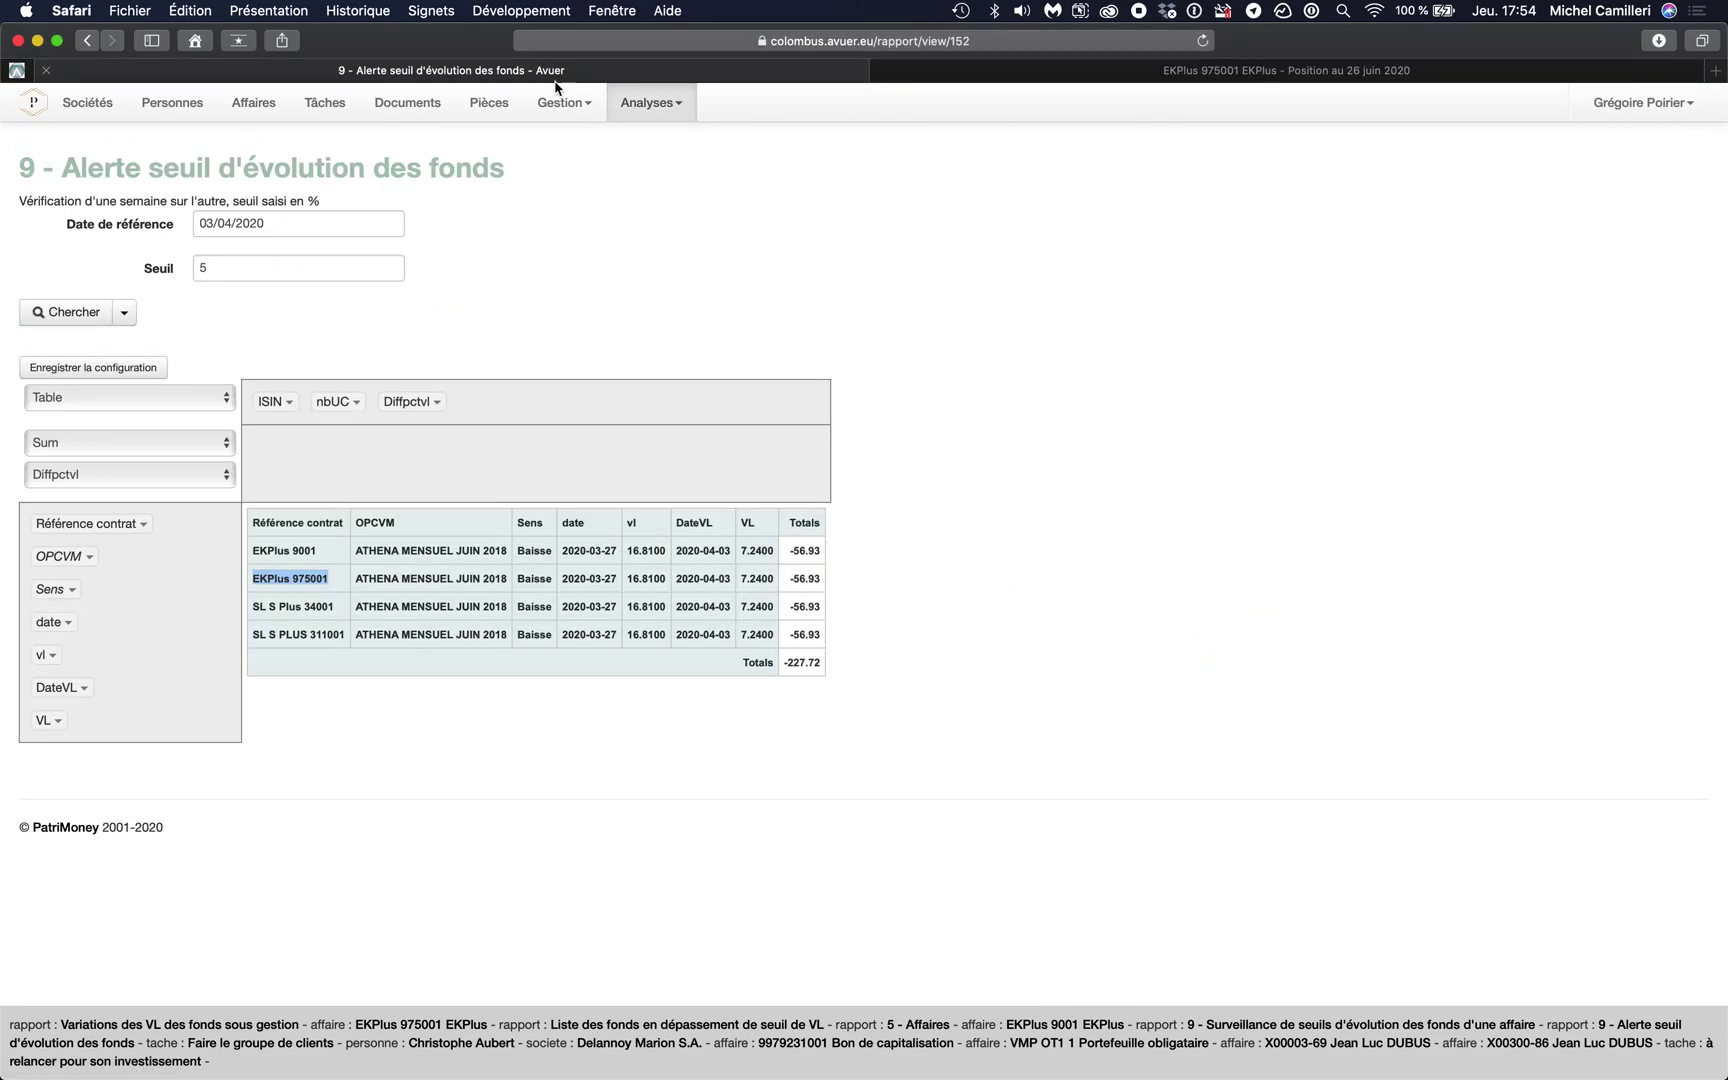
left_click(401, 316)
left_click(1088, 77)
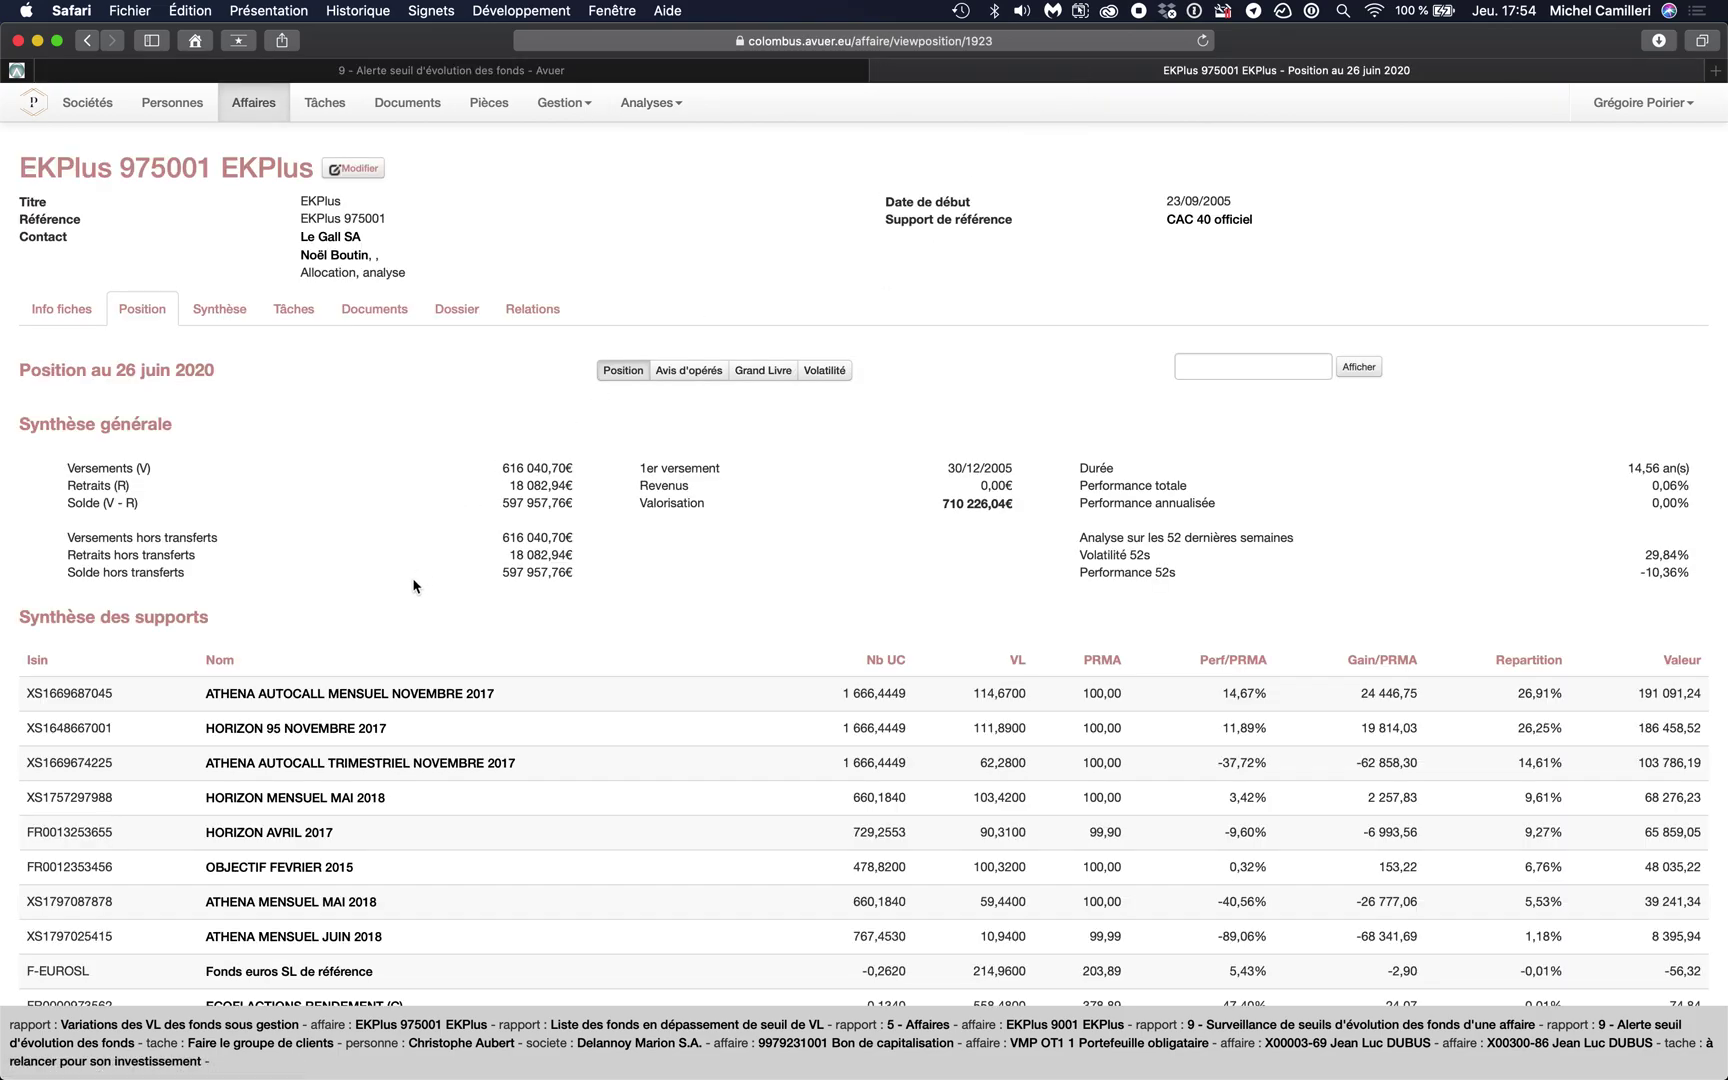
scroll(414, 584, "down", 2)
scroll(414, 586, "down", 5)
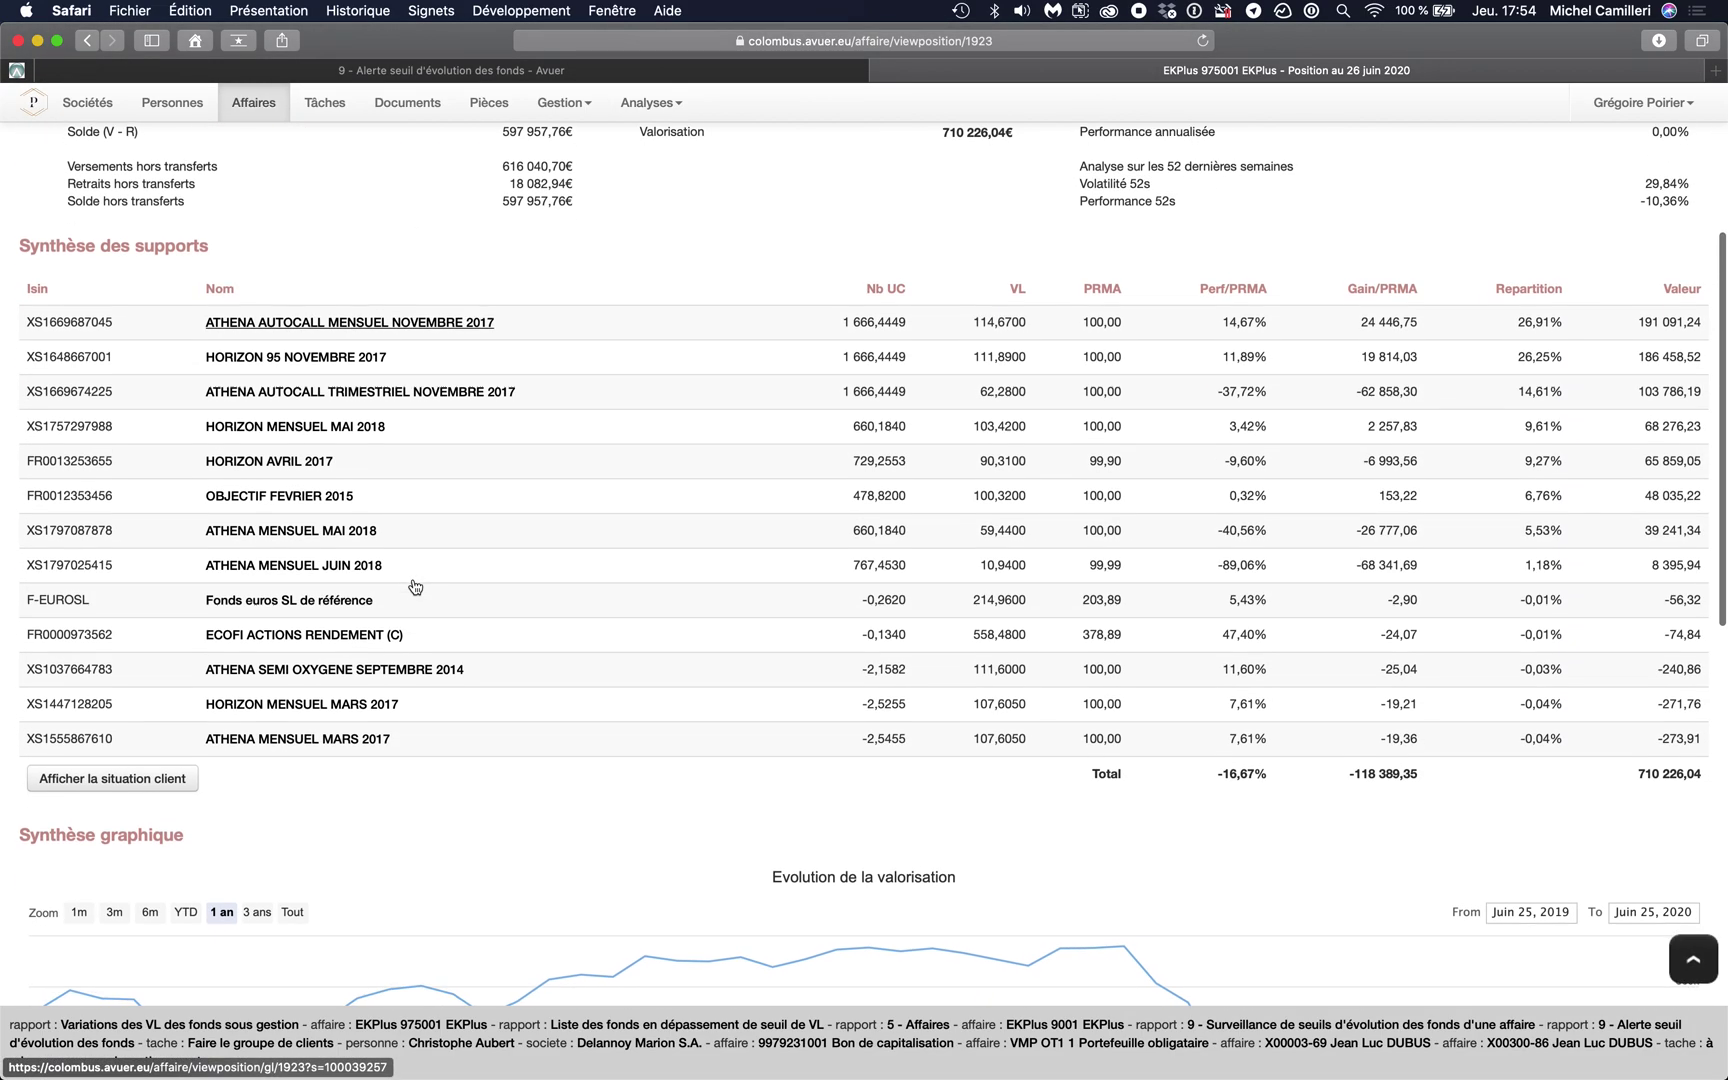
scroll(414, 586, "up", 7)
scroll(414, 586, "down", 4)
scroll(414, 586, "down", 1)
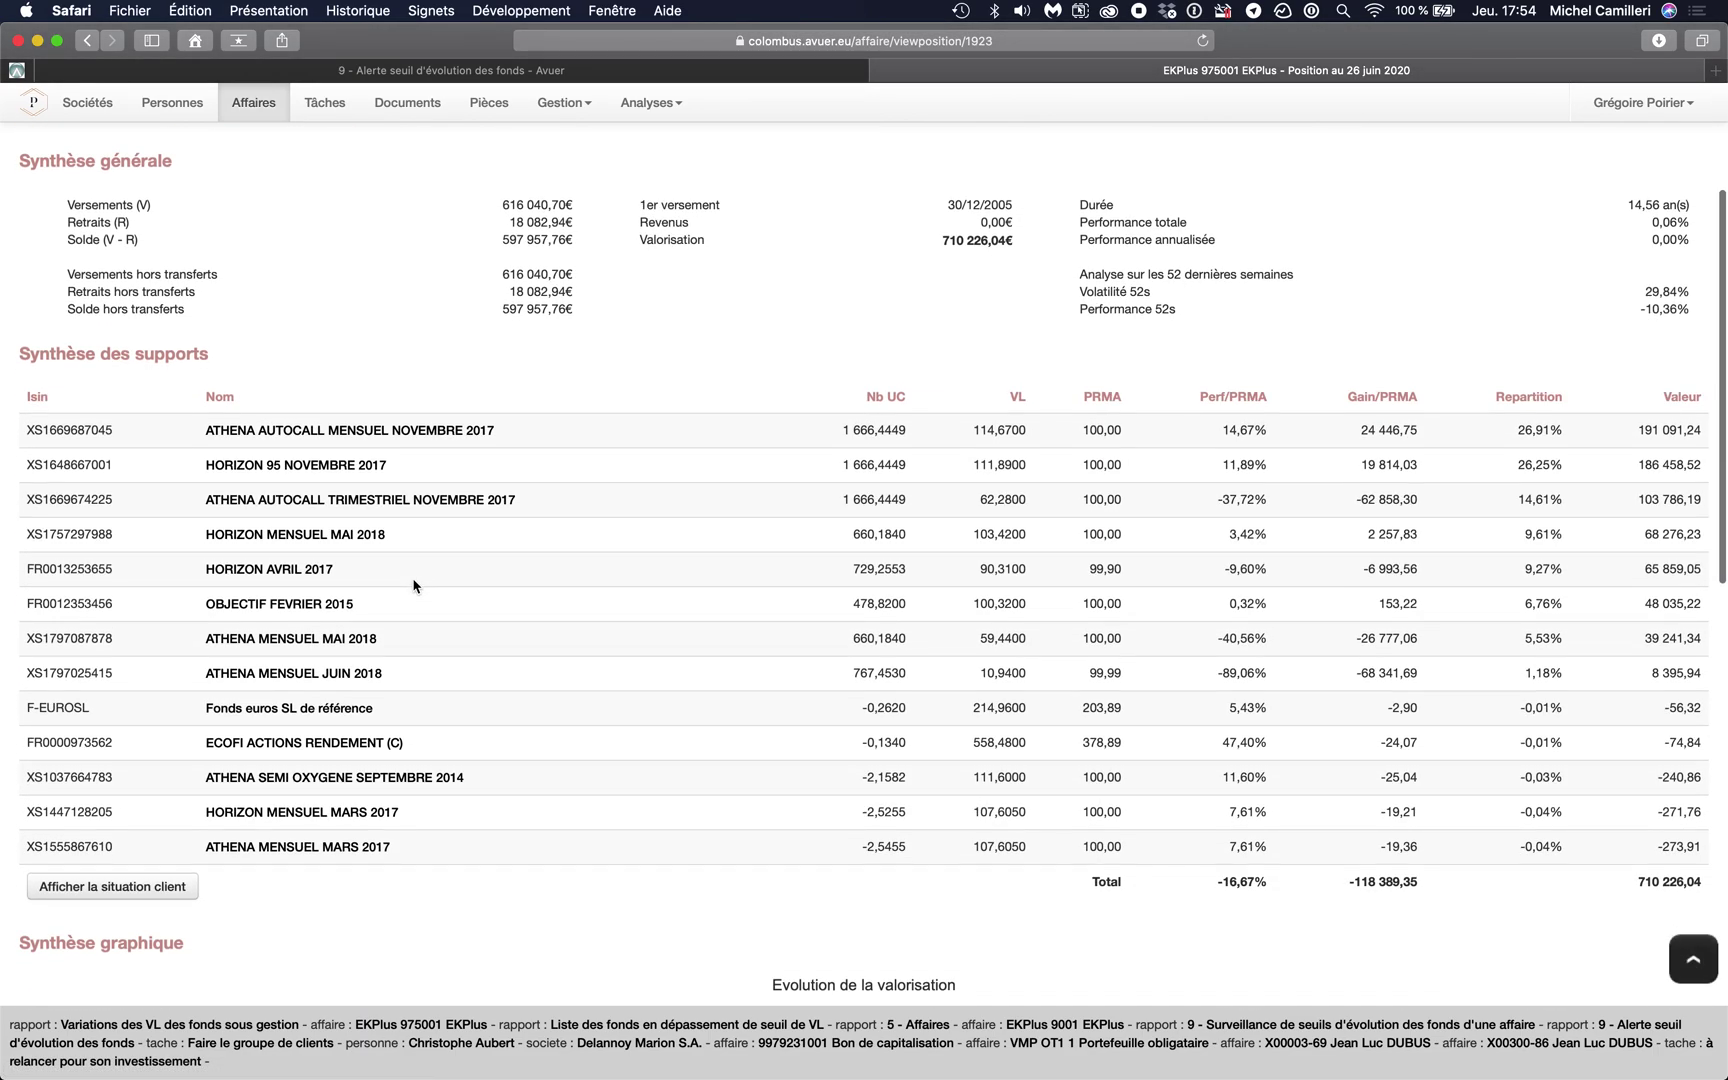